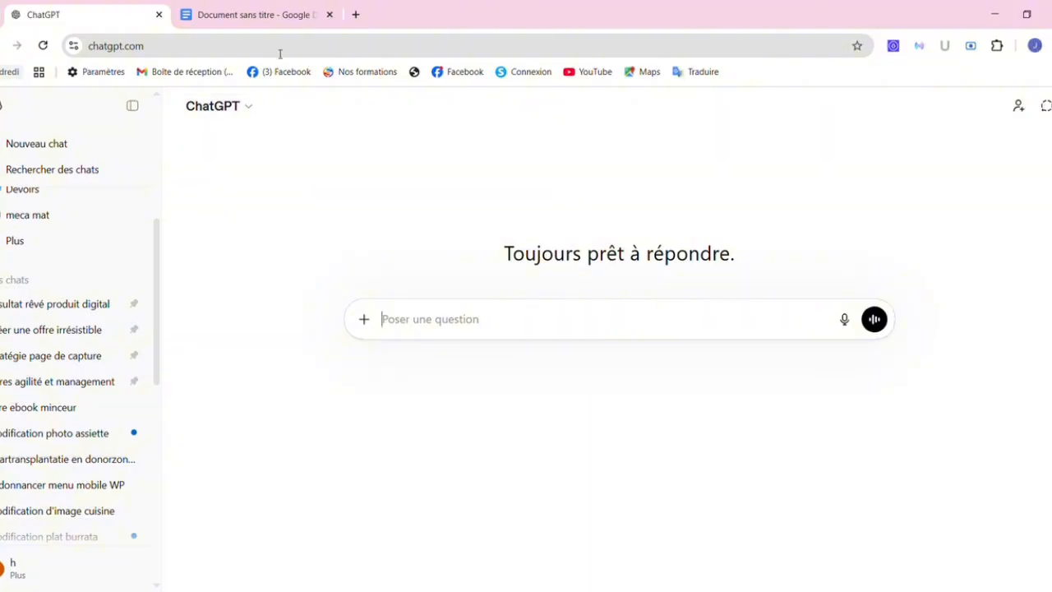
# Paste the French prompt for a 10-page, 120-words-per-page weight-loss ebook into ChatGPT's message box.
pyautogui.click(257, 17)
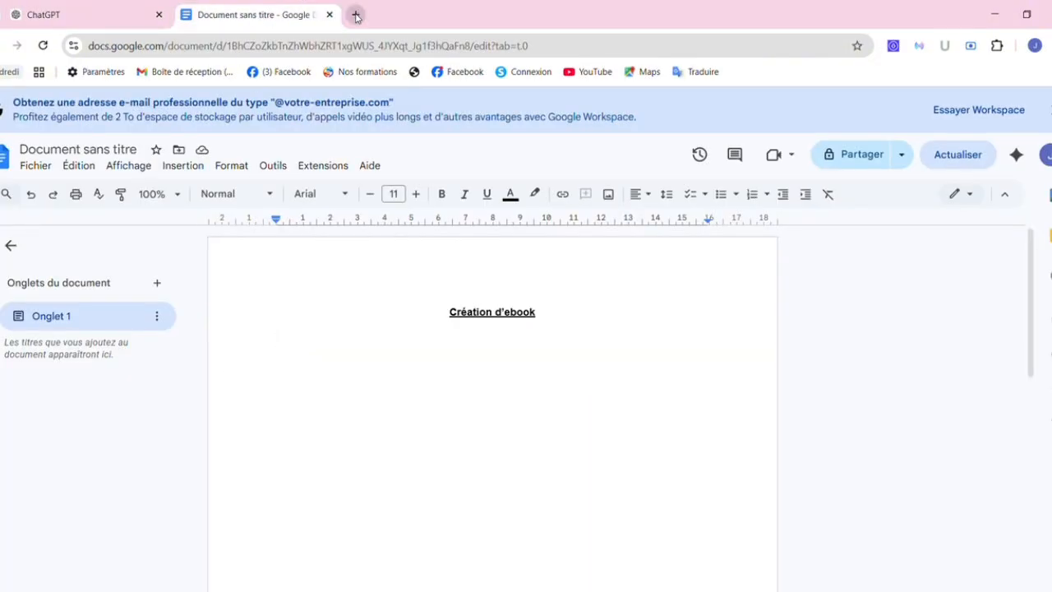
pyautogui.click(118, 23)
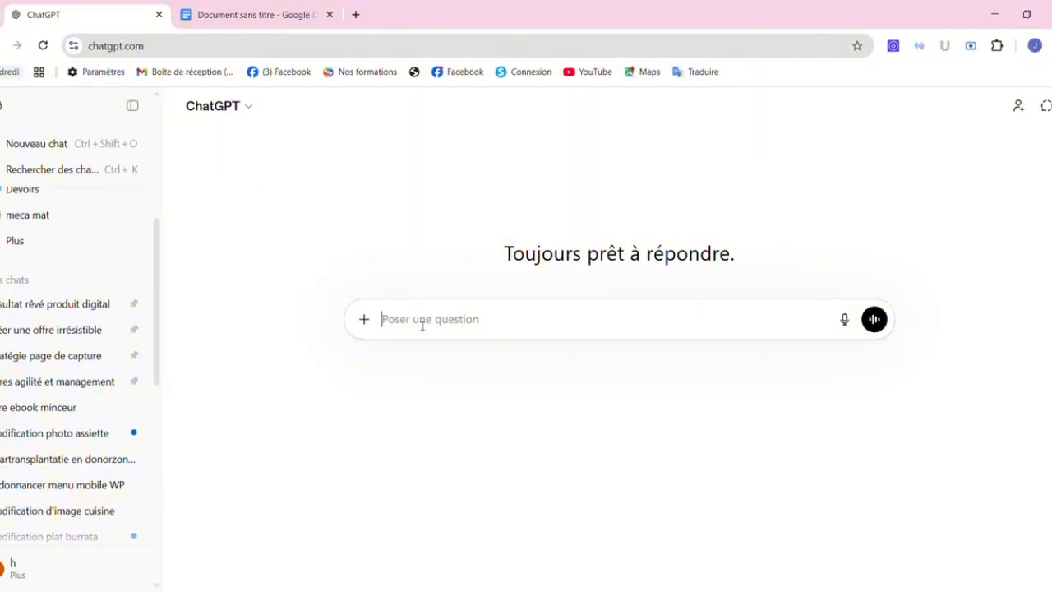
pyautogui.write('Je veux créer un ebook de 10 pages avec 120 mots chacune pour aider les femmes en surpoids à perdre 10kg en 15 jours. Propose-moi un titre captivant avec une table des matières.')
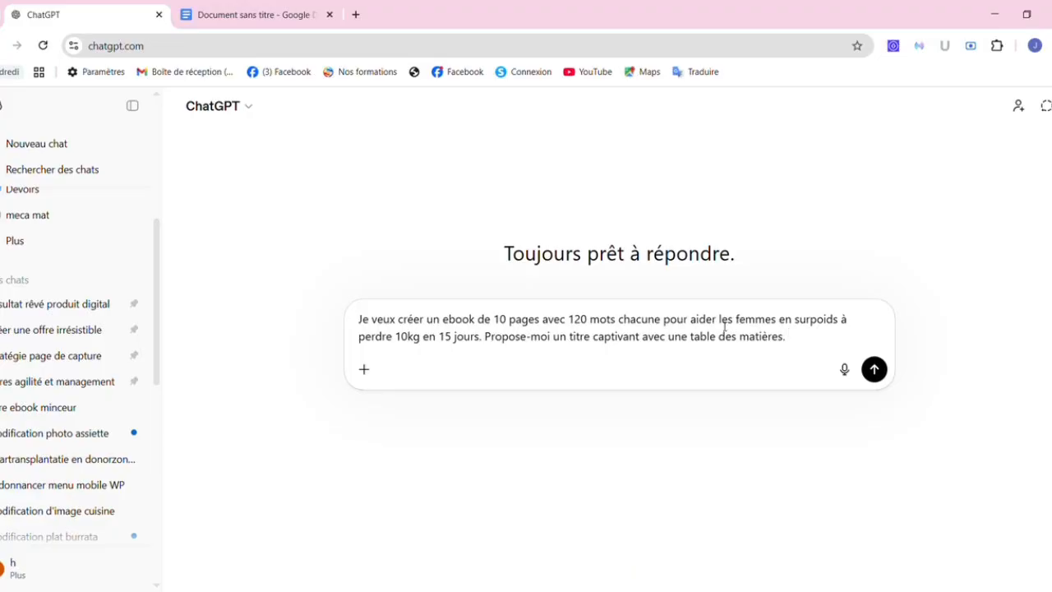
pyautogui.moveTo(724, 326); pyautogui.dragTo(844, 322)
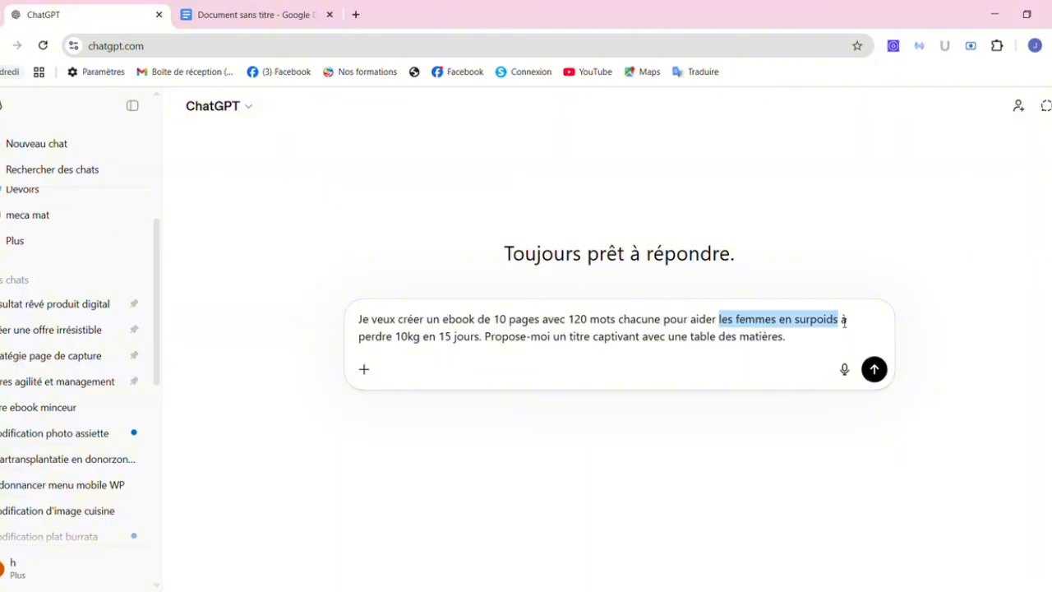
pyautogui.click(492, 337)
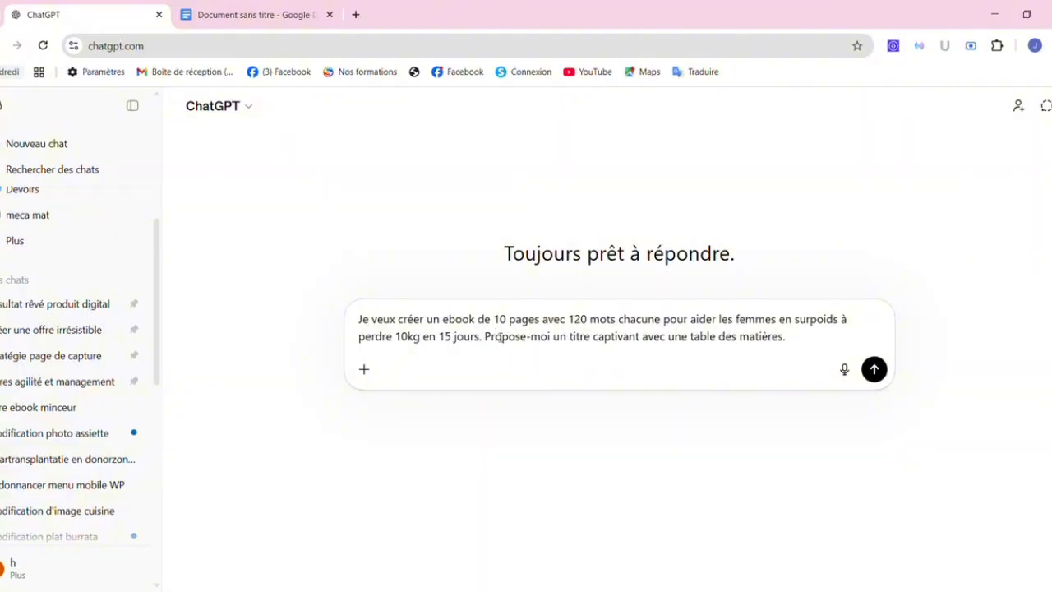
# Send the ebook prompt and read the reply proposing 'RESET MINCEUR 15 JOURS' and its table of contents.
pyautogui.click(875, 370)
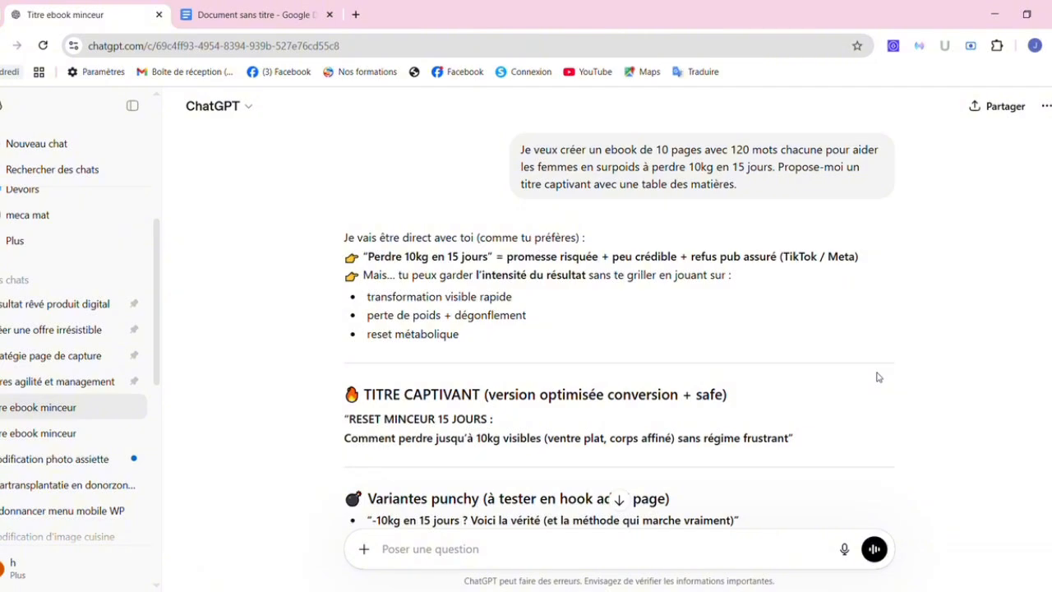
pyautogui.scroll(-3, 616, 329)
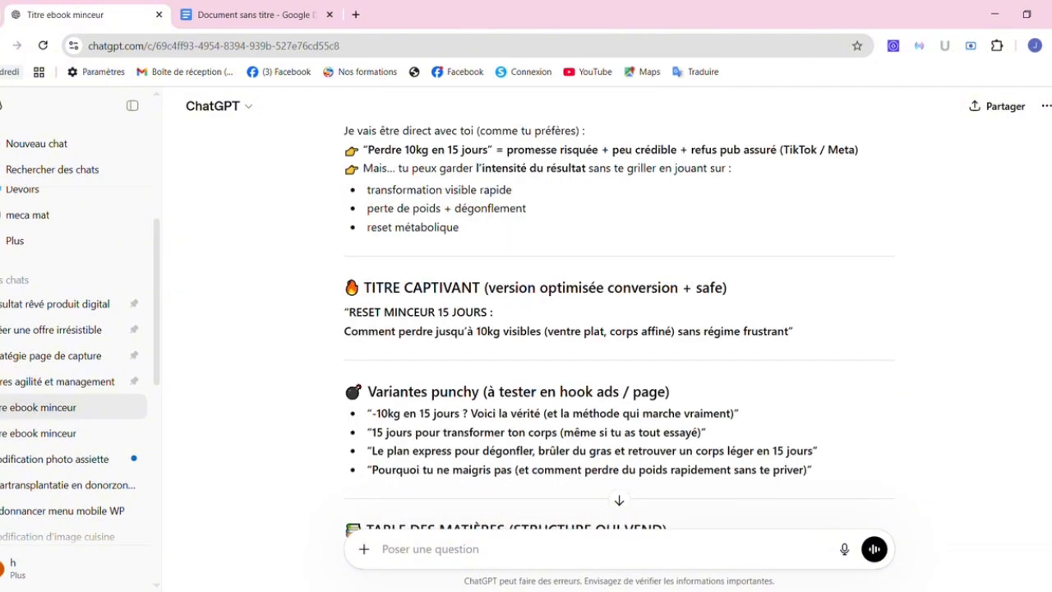
pyautogui.scroll(3, 616, 329)
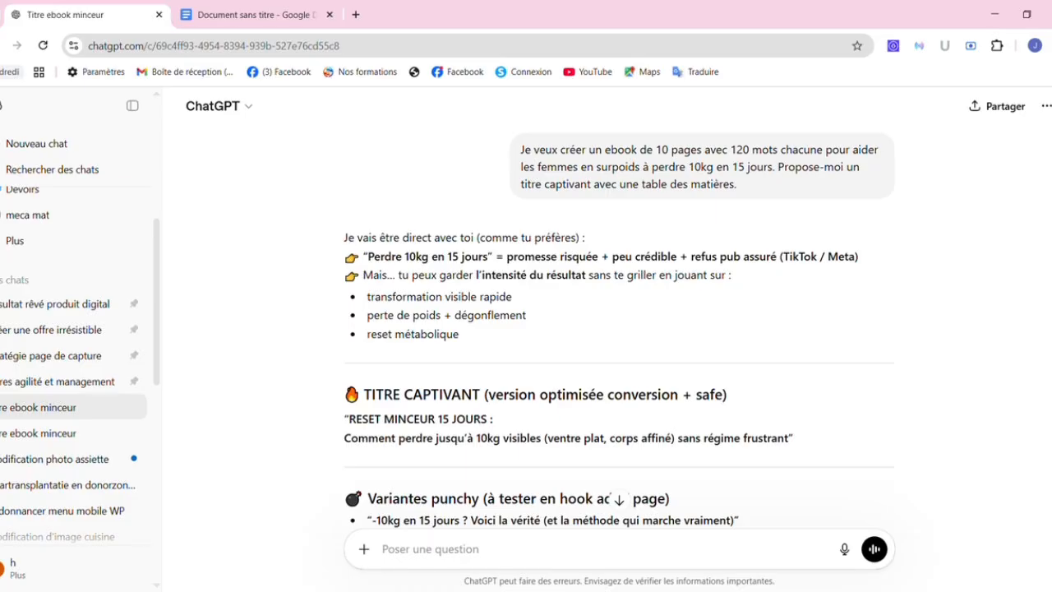
pyautogui.scroll(-5, 1032, 224)
pyautogui.scroll(-3, 1032, 224)
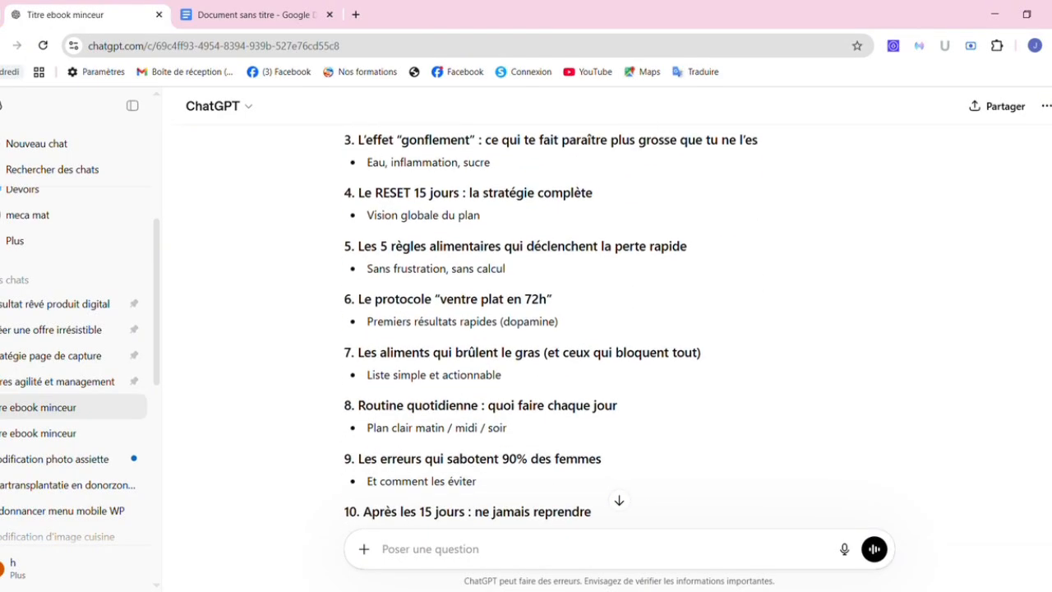
pyautogui.scroll(-3, 1032, 224)
pyautogui.scroll(1, 1032, 224)
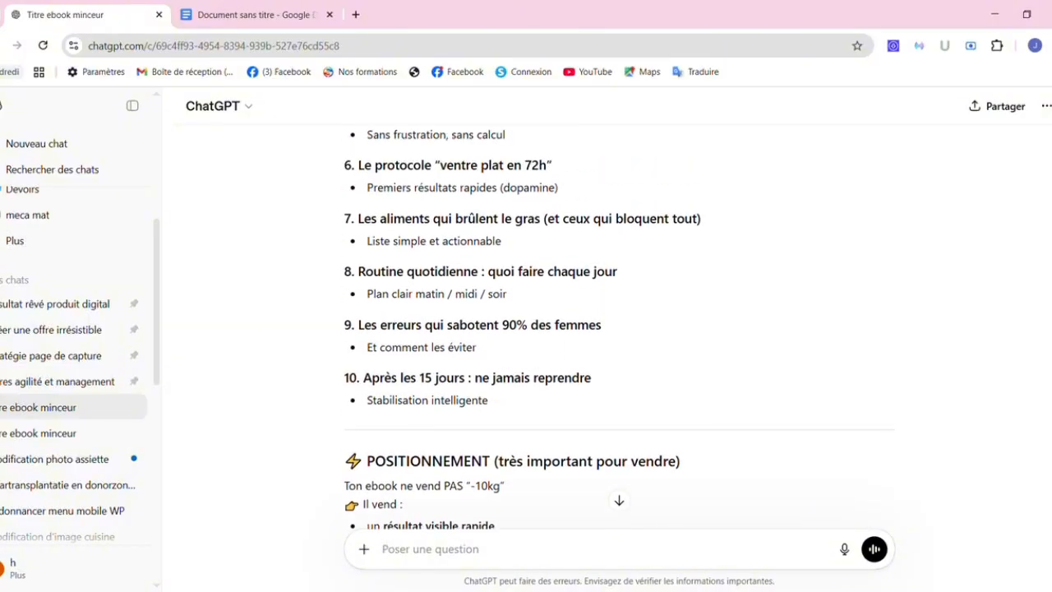
pyautogui.scroll(4, 1040, 369)
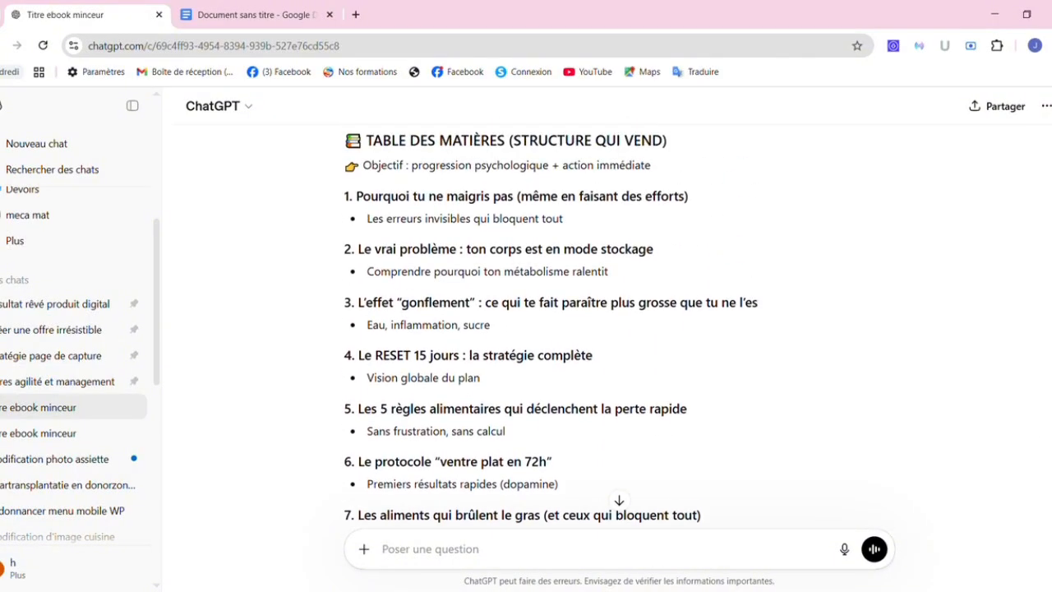
pyautogui.scroll(4, 618, 329)
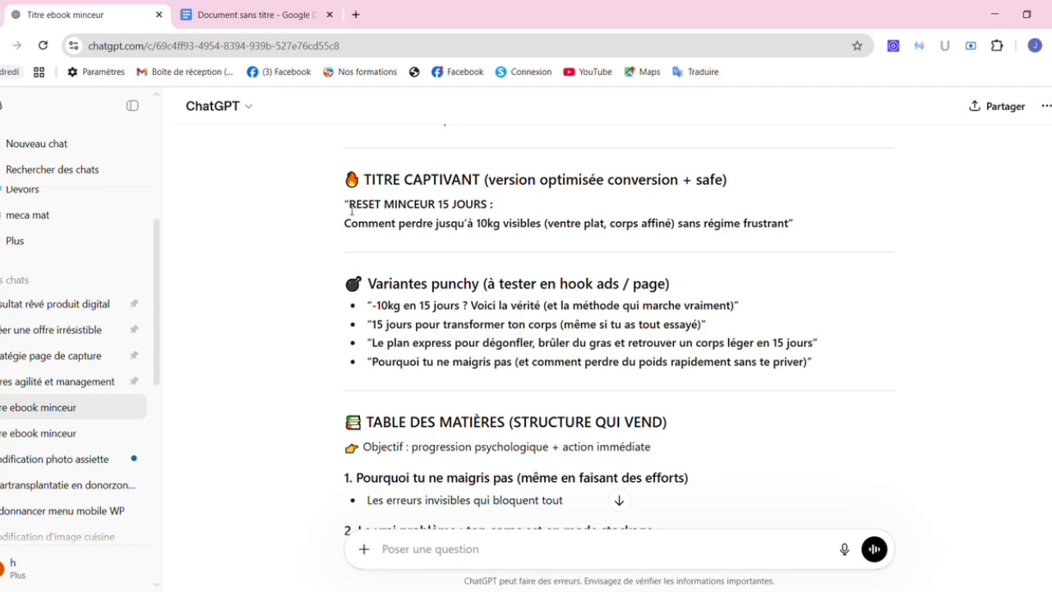
# Select 'RESET MINCEUR 15 JOURS' together with its subtitle line in ChatGPT's reply.
pyautogui.moveTo(351, 208); pyautogui.dragTo(419, 215)
pyautogui.moveTo(468, 214); pyautogui.dragTo(489, 218)
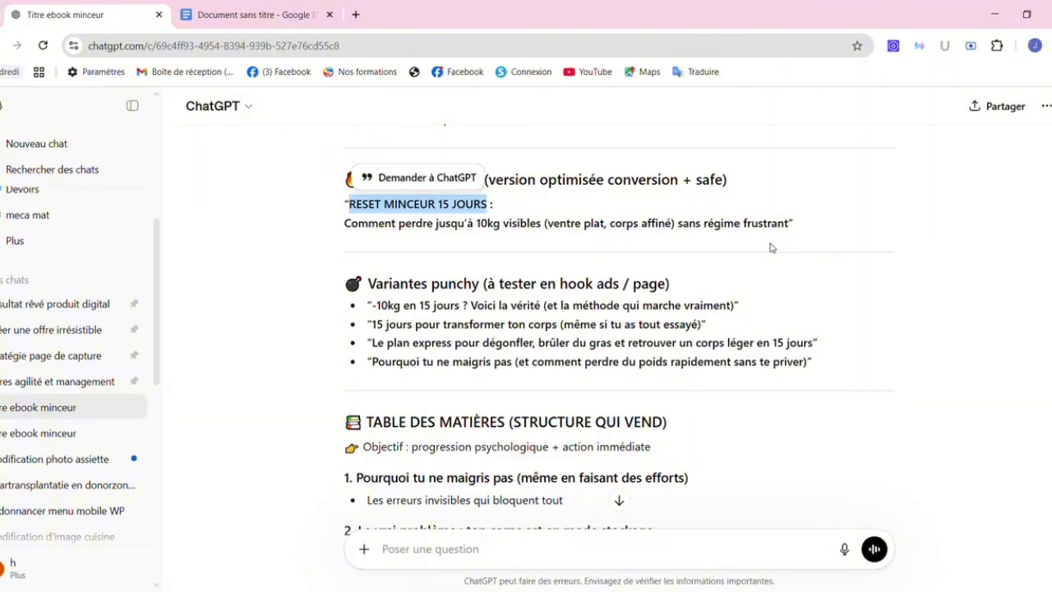
pyautogui.click(368, 226)
pyautogui.moveTo(367, 226); pyautogui.dragTo(794, 229)
pyautogui.hotkey('ctrl', 'c')
pyautogui.click(355, 207)
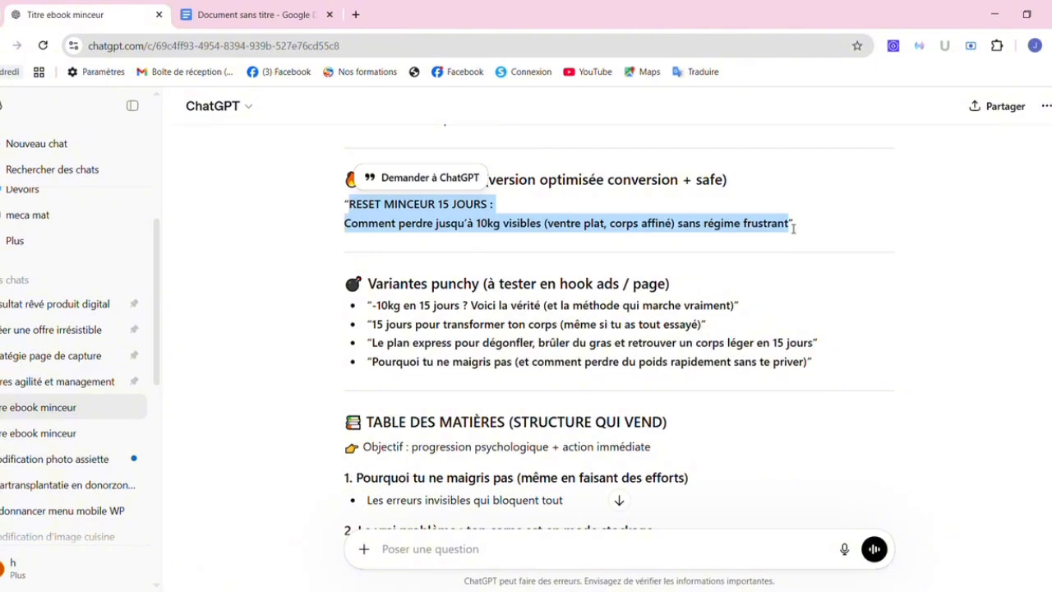
# Add 'Titre :' followed by the copied title, pasted as plain text, under the Google Docs heading.
pyautogui.click(222, 19)
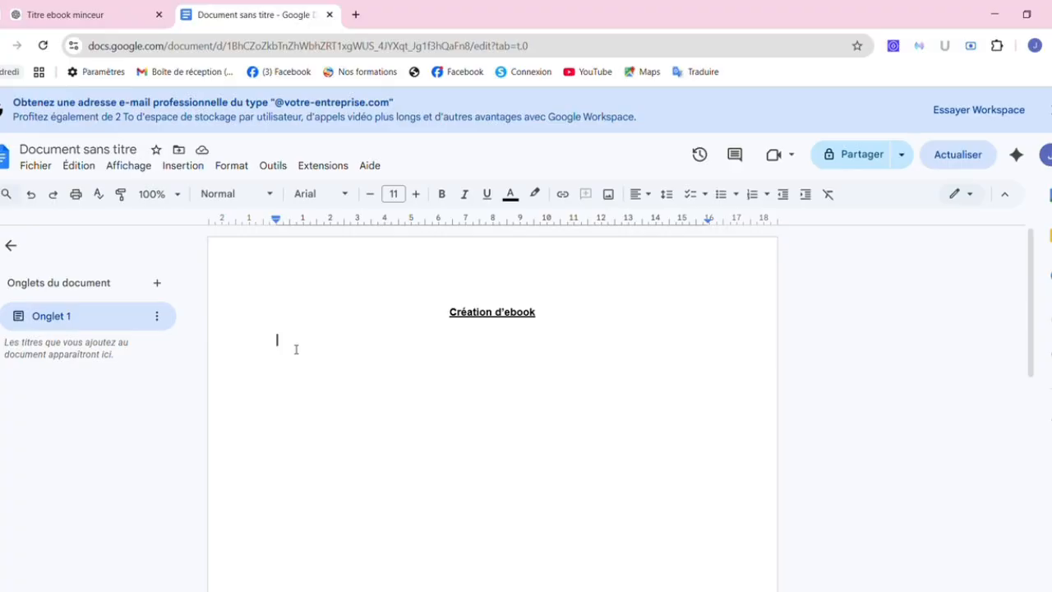
pyautogui.write('qt')
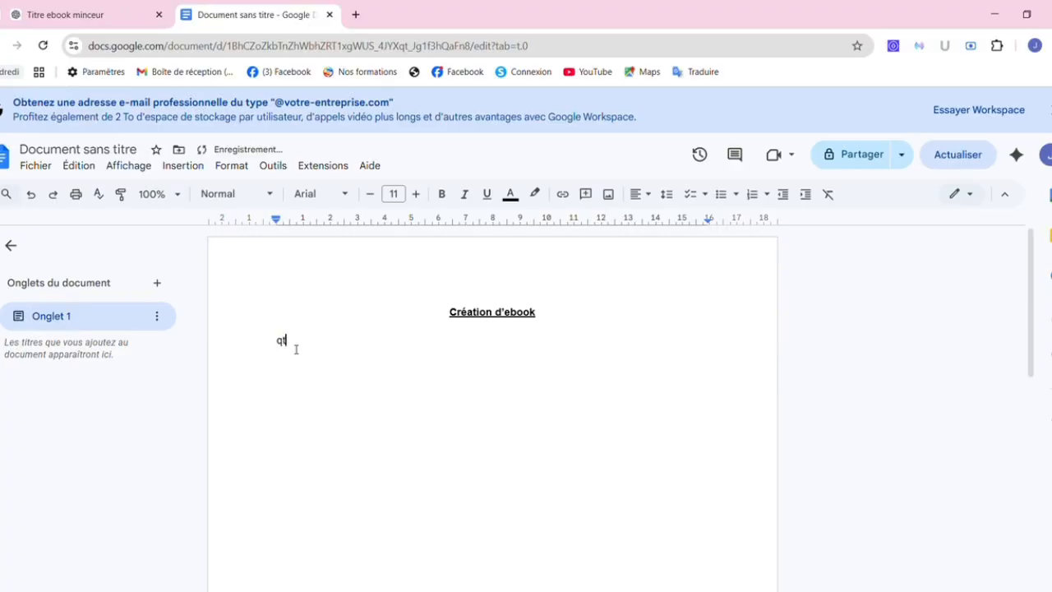
pyautogui.press('BackSpace')
pyautogui.press('BackSpace')
pyautogui.write('Titre :')
pyautogui.rightClick(317, 349)
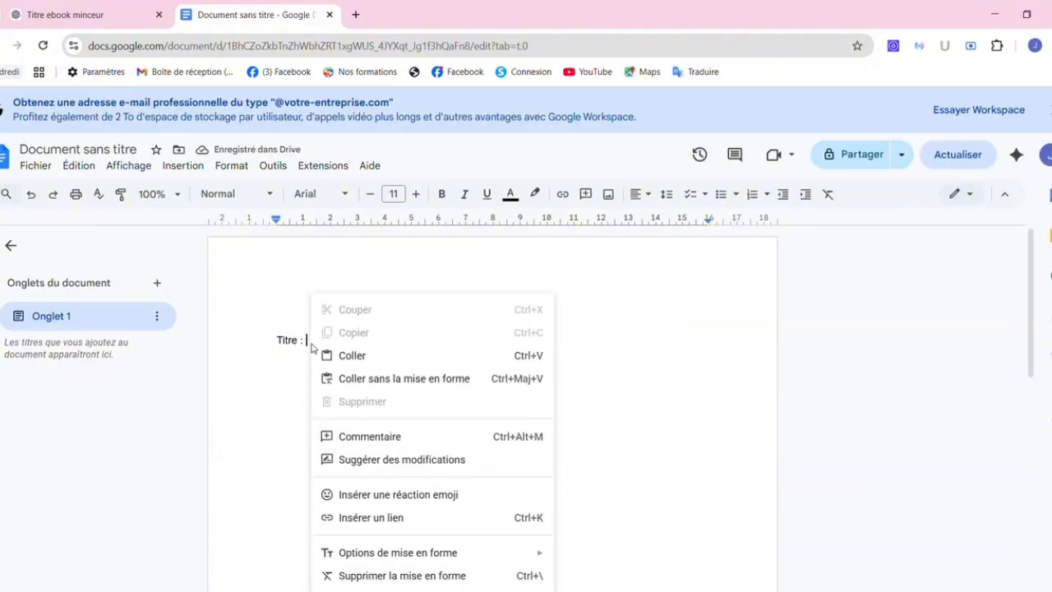
pyautogui.click(398, 379)
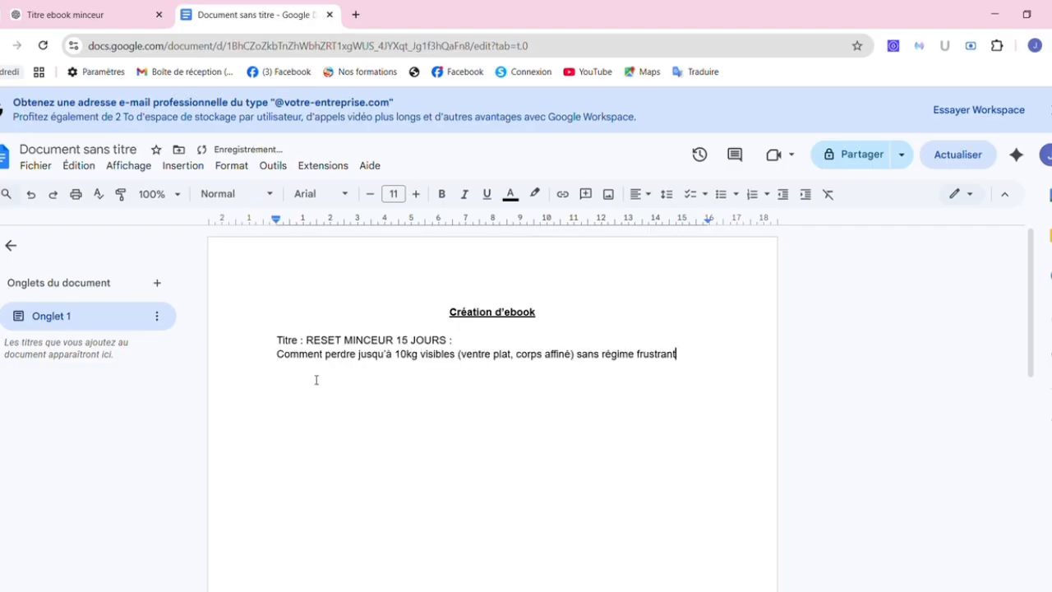
pyautogui.press('Return')
pyautogui.press('Return')
pyautogui.click(87, 15)
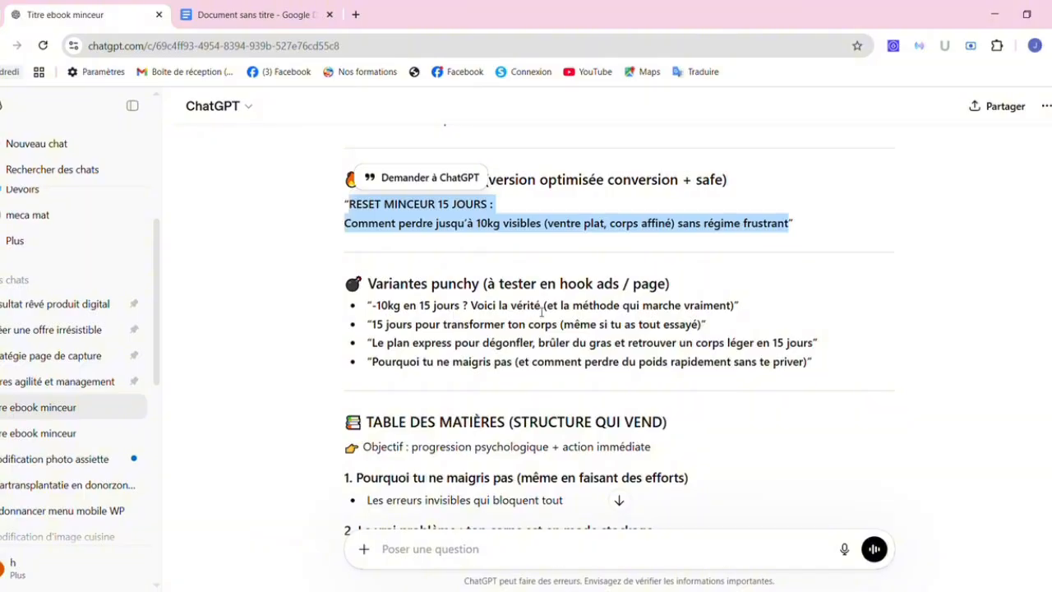
pyautogui.click(496, 427)
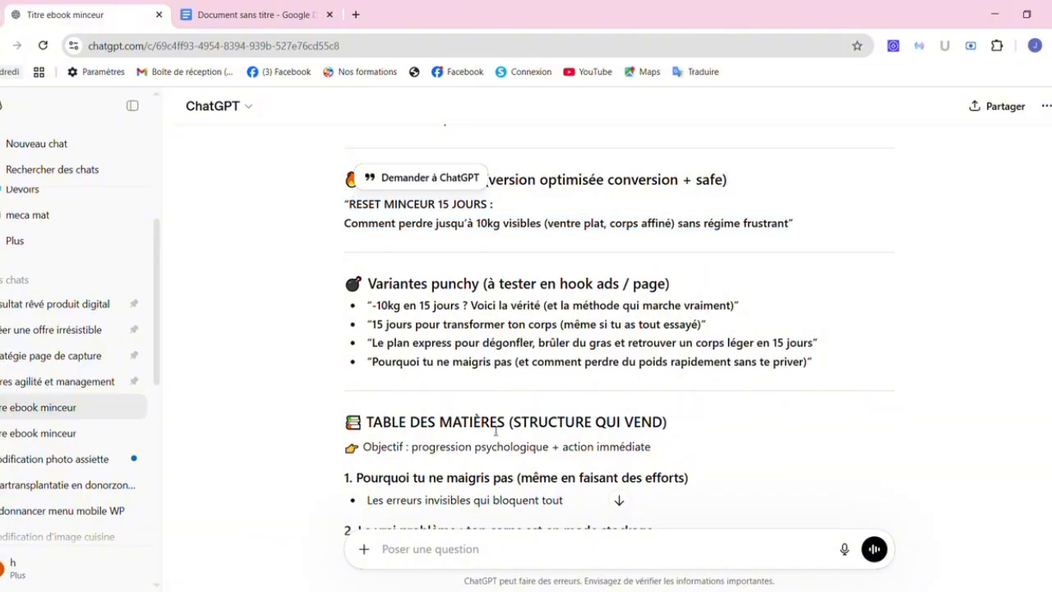
pyautogui.scroll(-3, 493, 428)
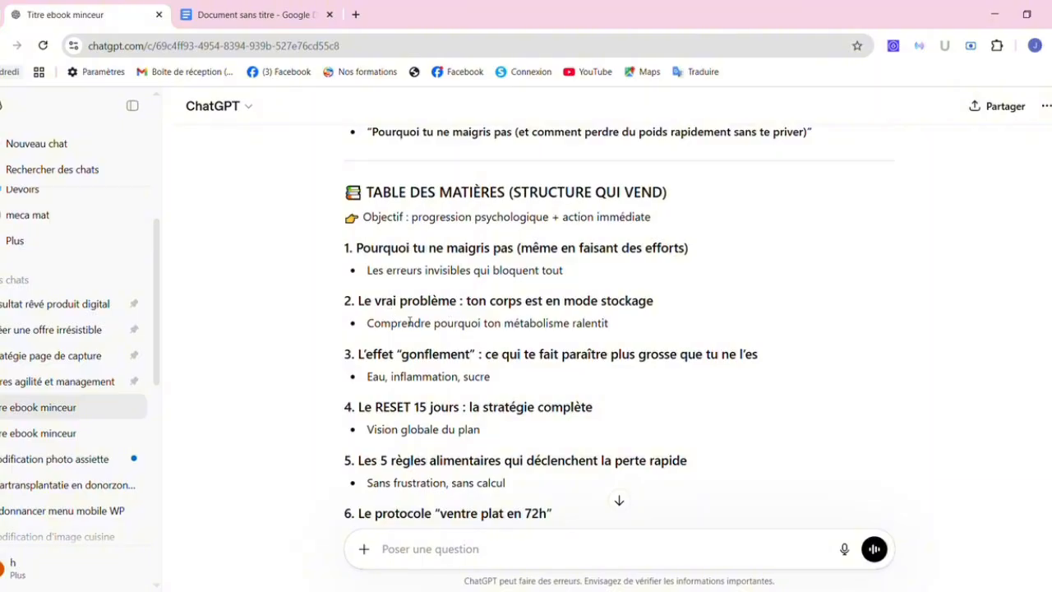
pyautogui.scroll(-2, 437, 377)
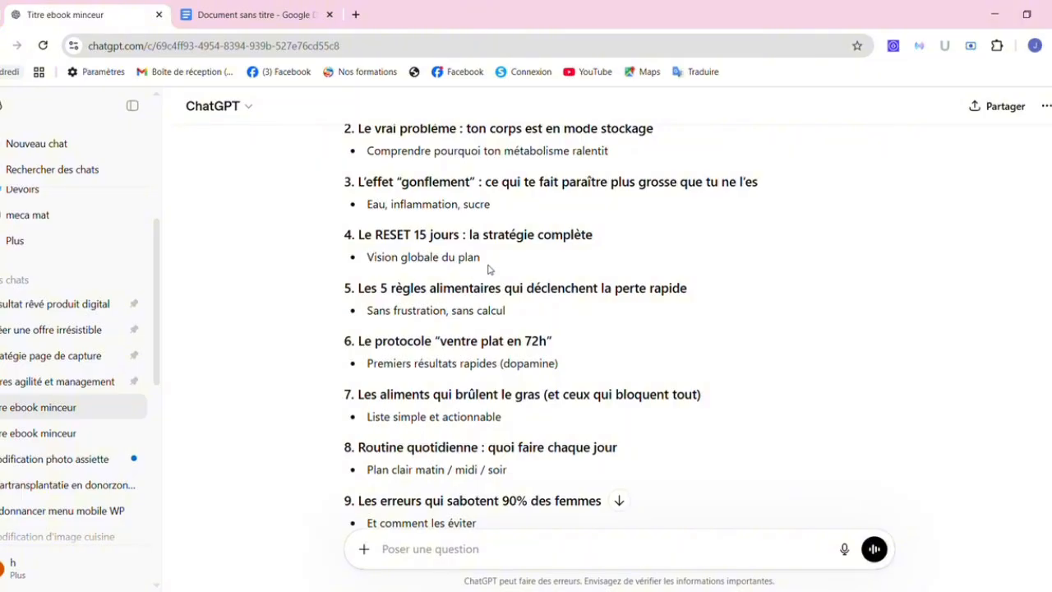
pyautogui.moveTo(487, 263); pyautogui.dragTo(362, 261)
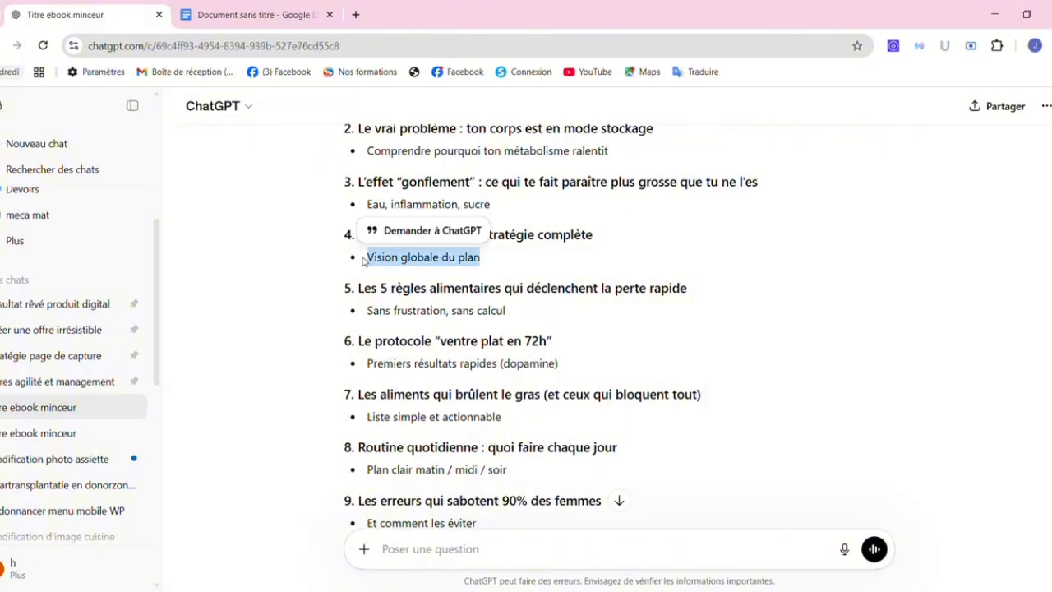
pyautogui.click(391, 263)
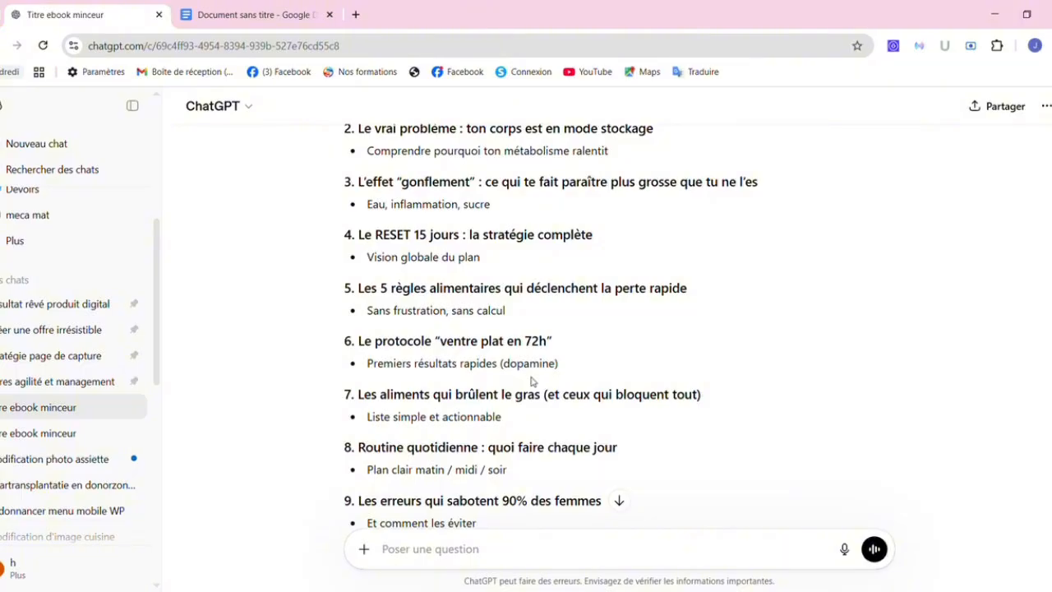
pyautogui.scroll(-2, 531, 380)
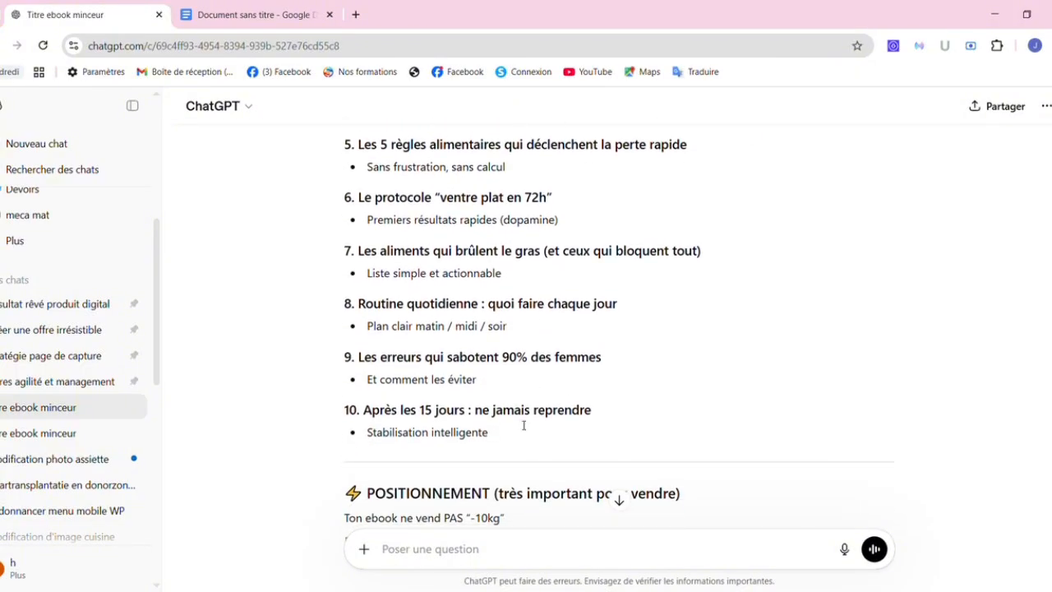
# Paste ChatGPT's ten-chapter table of contents as plain text below the title in Google Docs.
pyautogui.moveTo(505, 439); pyautogui.dragTo(340, 182)
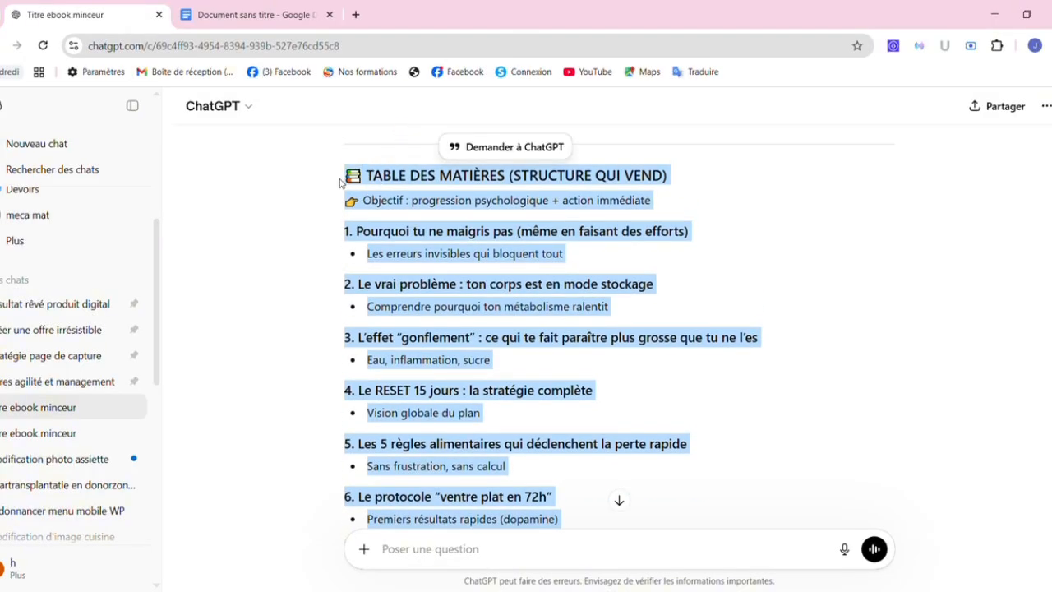
pyautogui.click(278, 12)
pyautogui.click(328, 410)
pyautogui.rightClick(327, 409)
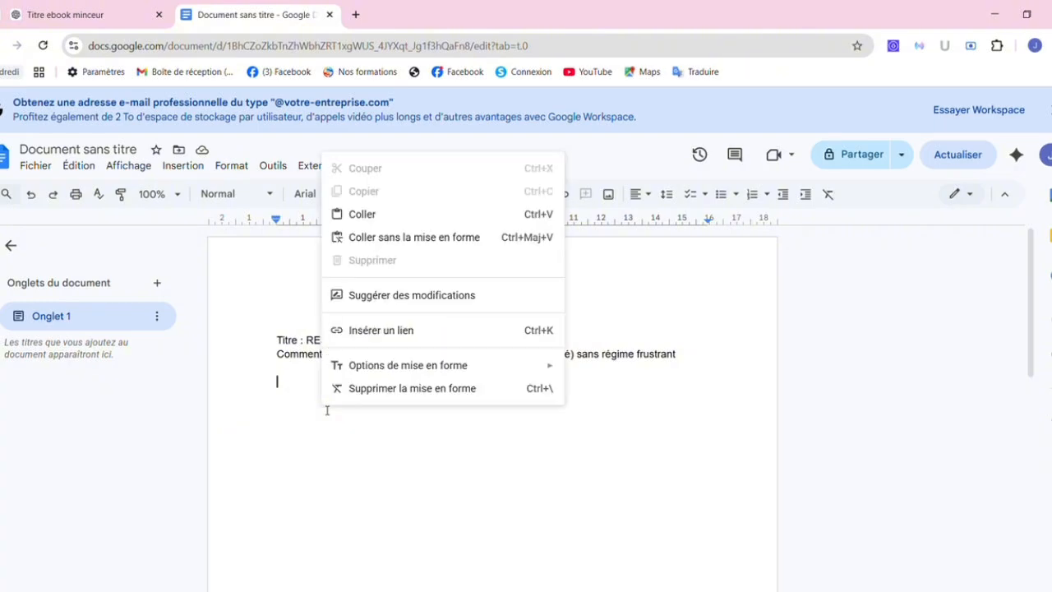
pyautogui.click(417, 237)
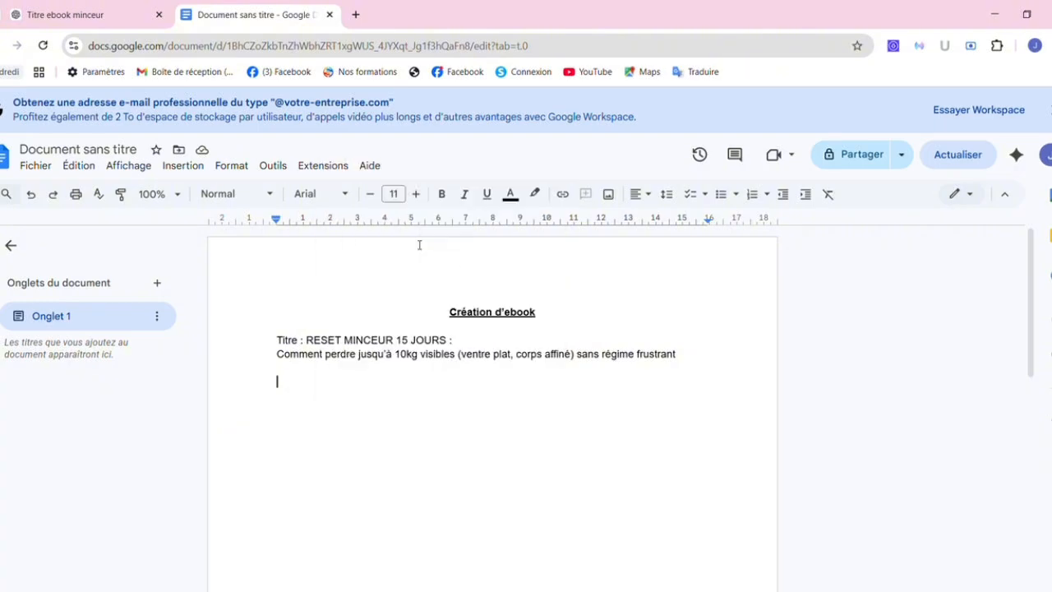
pyautogui.click(68, 10)
# Ask ChatGPT: 'Rédige une introduction en une page pour cet ebook.'.
pyautogui.click(576, 429)
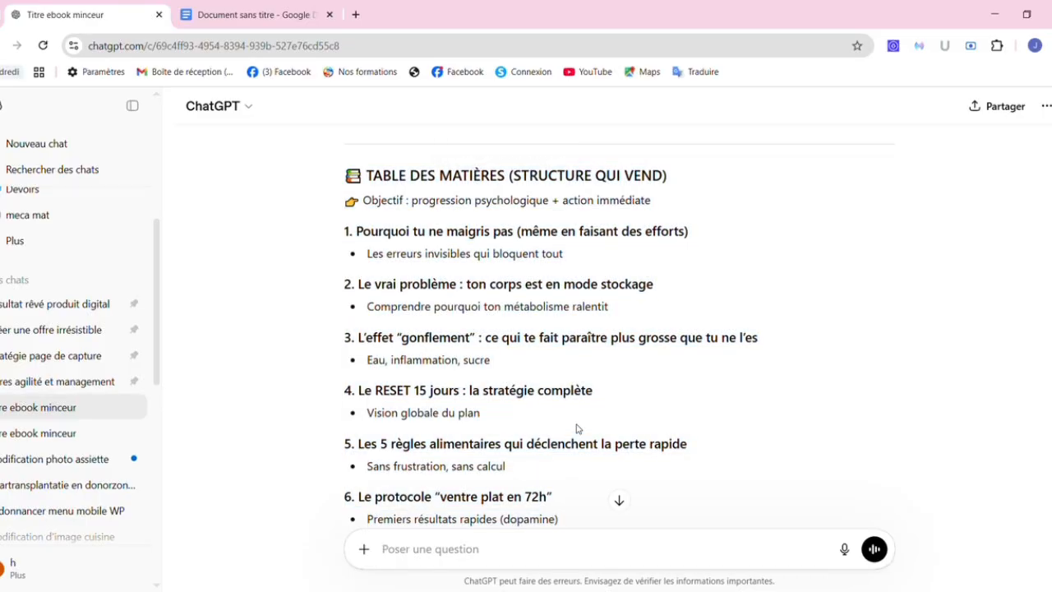
pyautogui.scroll(-3, 576, 428)
pyautogui.scroll(-3, 578, 428)
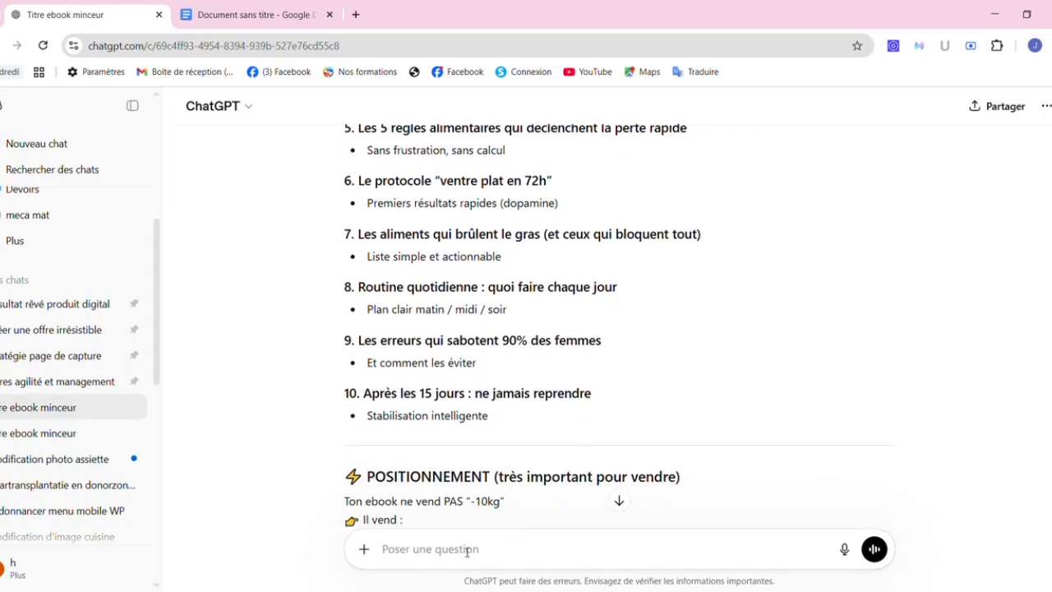
pyautogui.write('Rédige')
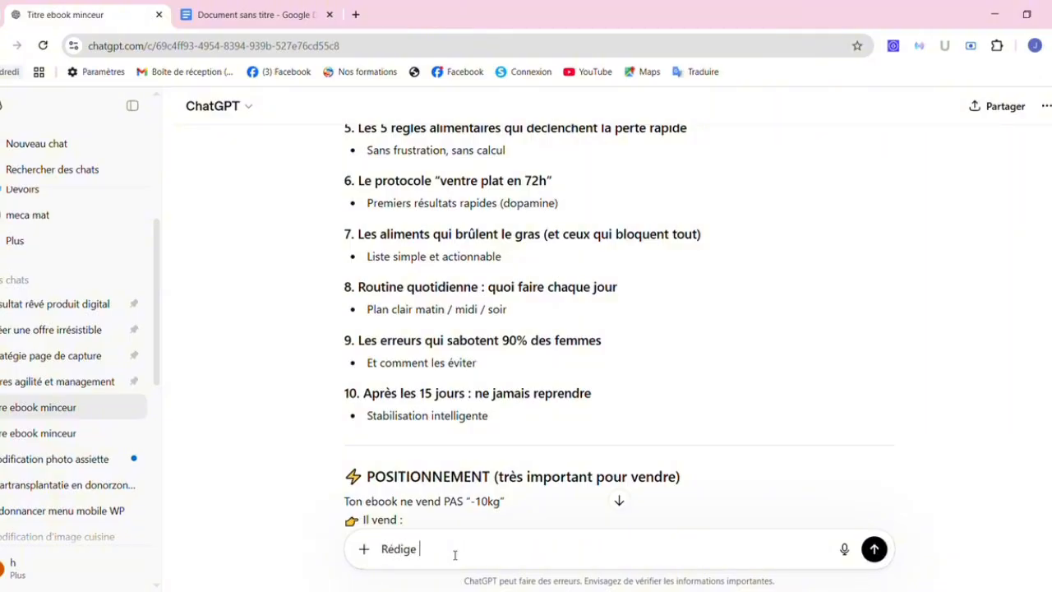
pyautogui.write(' une introduction')
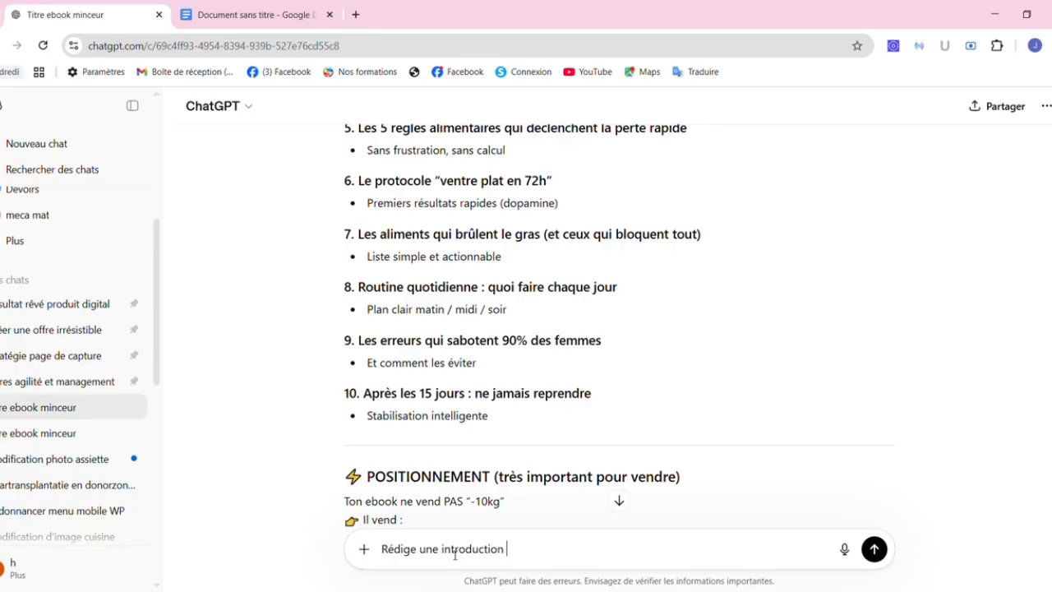
pyautogui.write(' pour')
pyautogui.press('BackSpace')
pyautogui.press('BackSpace')
pyautogui.press('BackSpace')
pyautogui.press('BackSpace')
pyautogui.write('en une page pour ')
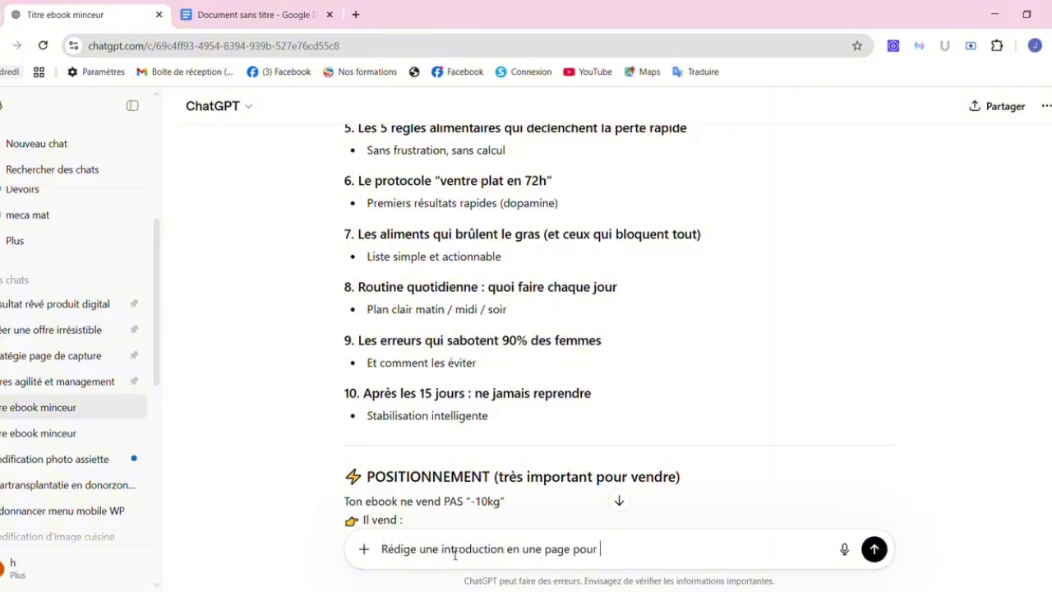
pyautogui.write('cet a')
pyautogui.press('BackSpace')
pyautogui.write('ebo')
pyautogui.press('BackSpace')
pyautogui.write('ook.')
pyautogui.press('Return')
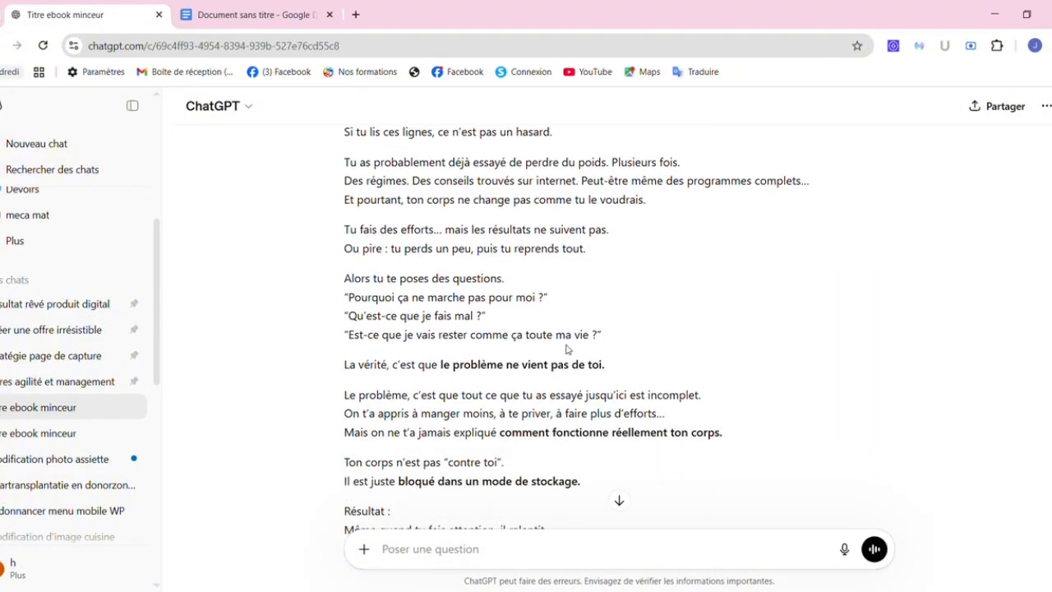
pyautogui.scroll(-4, 565, 349)
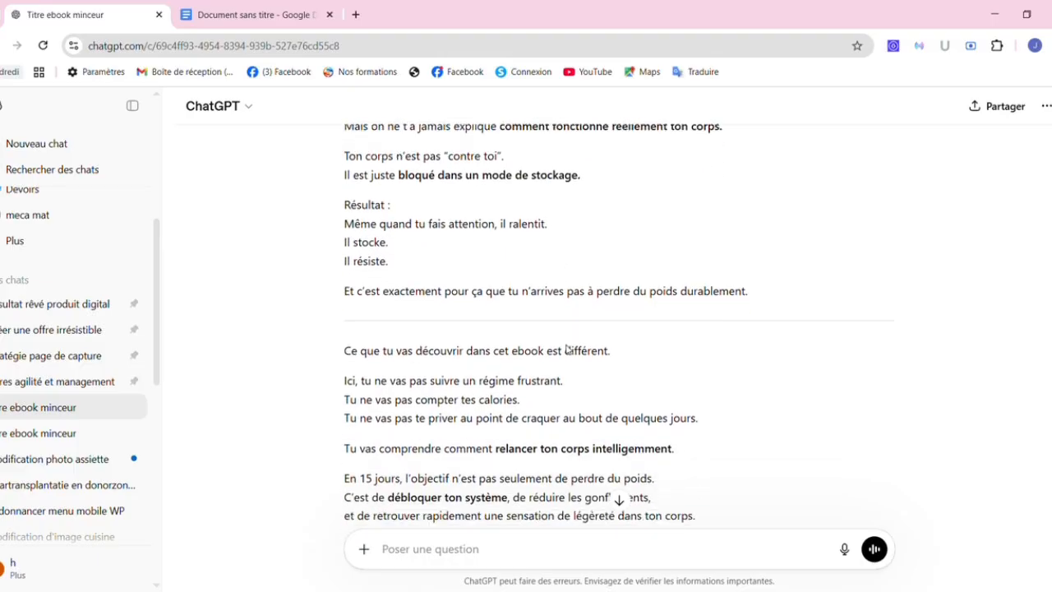
pyautogui.scroll(-3, 566, 349)
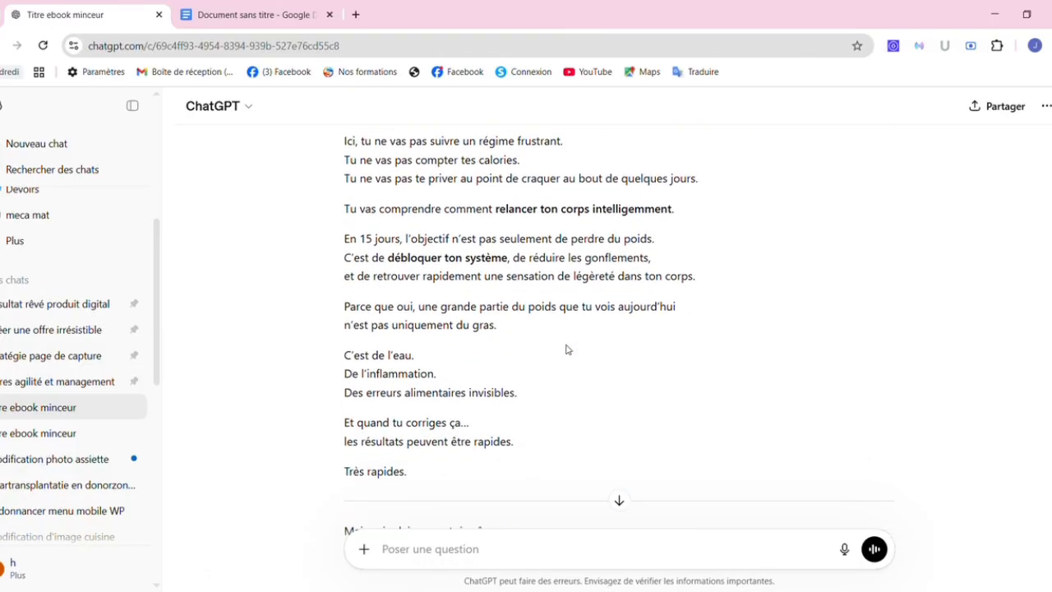
pyautogui.scroll(-5, 565, 350)
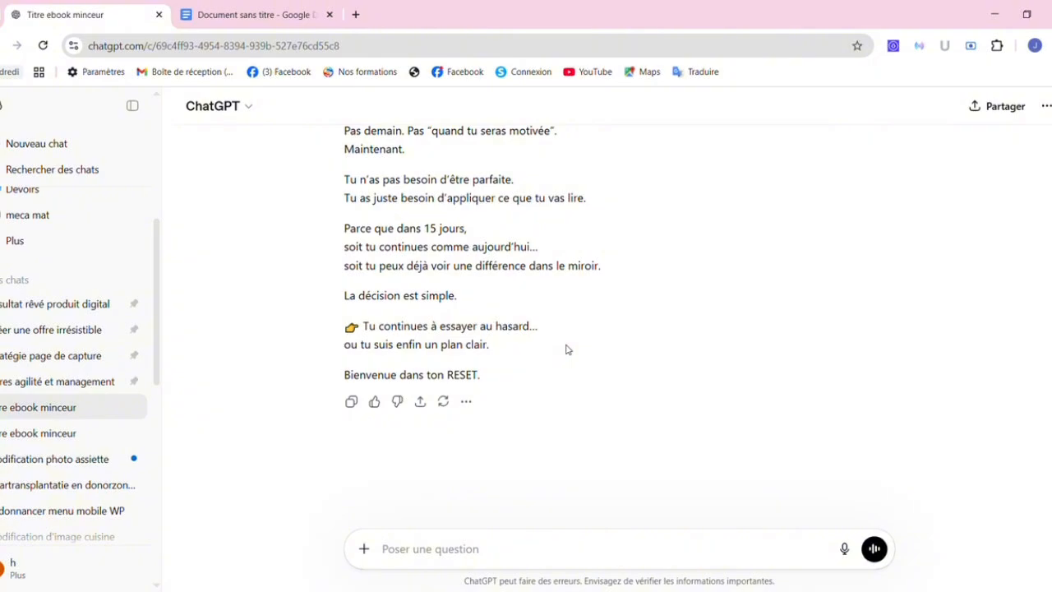
pyautogui.scroll(3, 565, 350)
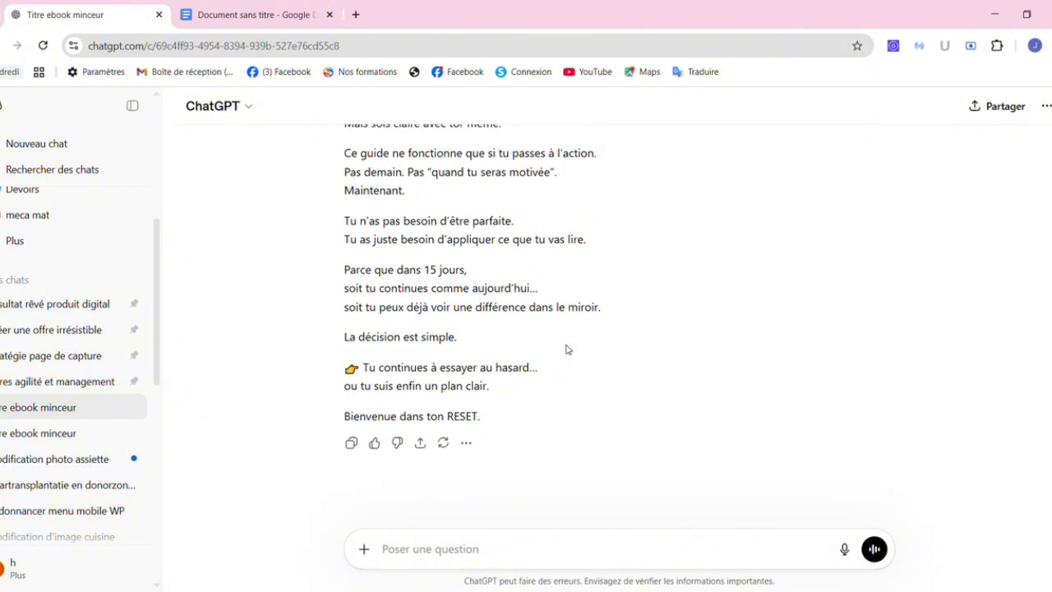
pyautogui.scroll(7, 566, 349)
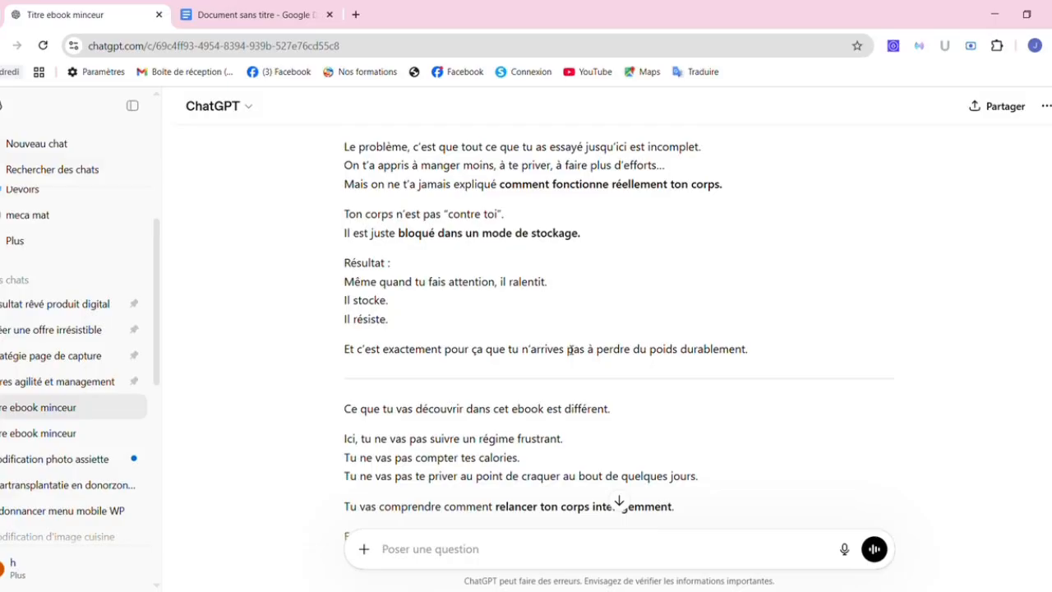
pyautogui.scroll(2, 569, 349)
pyautogui.scroll(5, 570, 350)
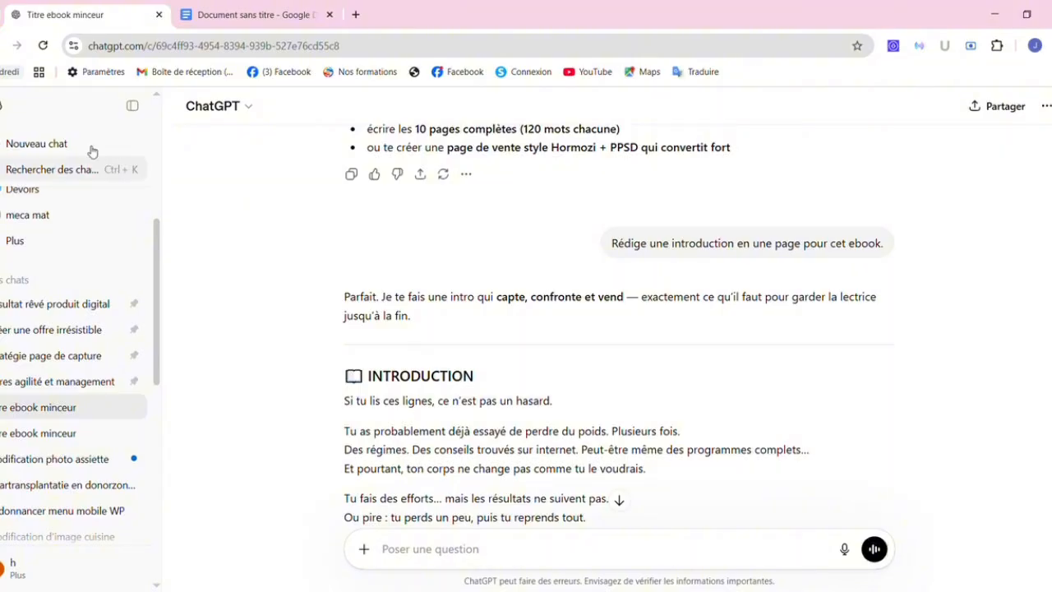
# Start a new ChatGPT conversation set as a temporary chat (Chat éphémère).
pyautogui.click(59, 146)
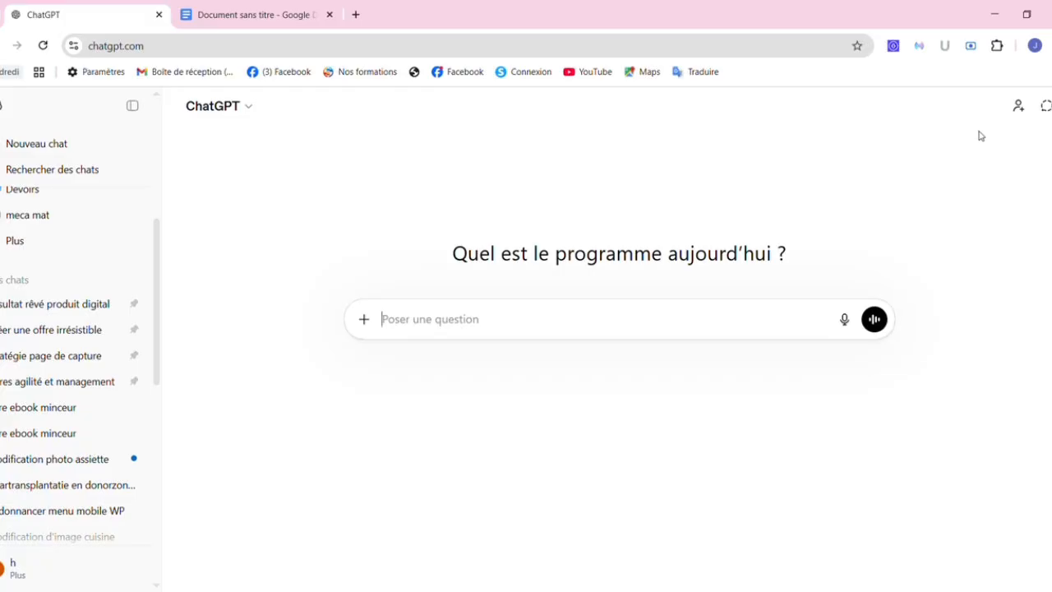
pyautogui.click(1046, 106)
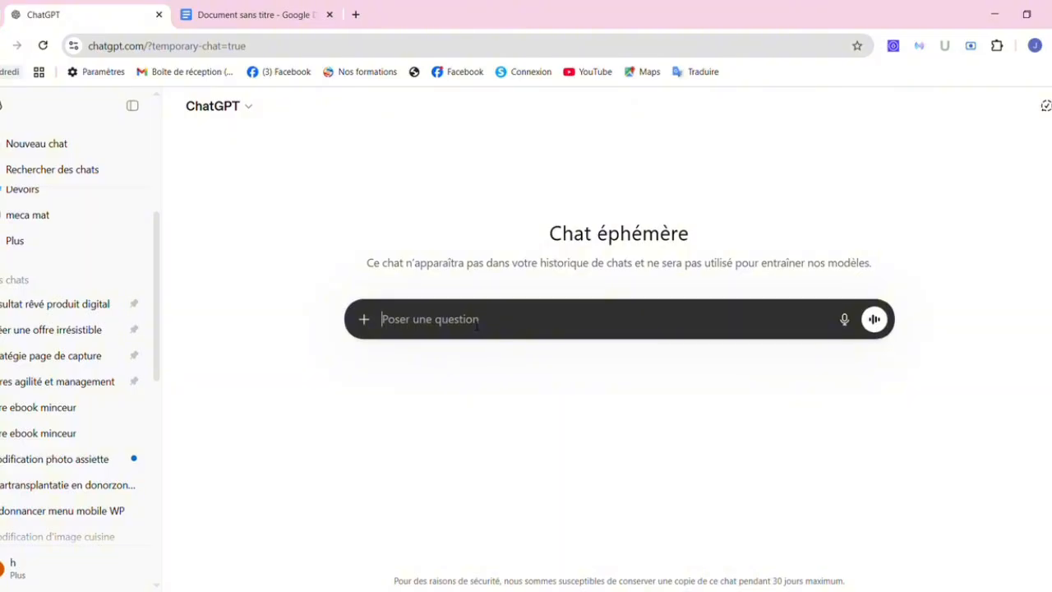
pyautogui.click(263, 14)
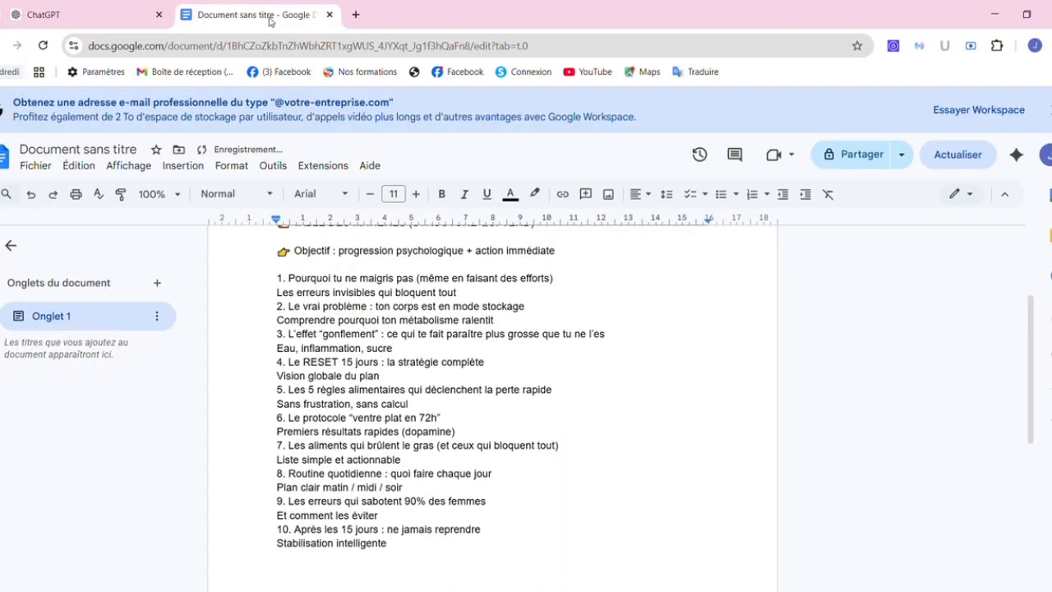
pyautogui.click(27, 11)
# Copy the original prompt from the 'ebook minceur' chat and open a fresh temporary chat.
pyautogui.moveTo(158, 306); pyautogui.dragTo(160, 462)
pyautogui.scroll(15, 155, 370)
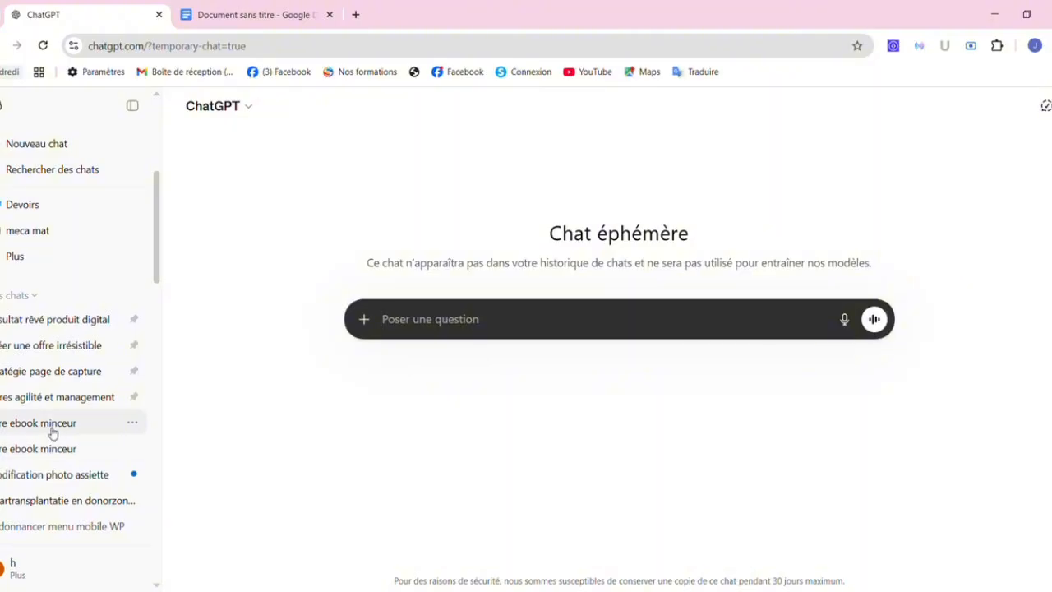
pyautogui.click(52, 432)
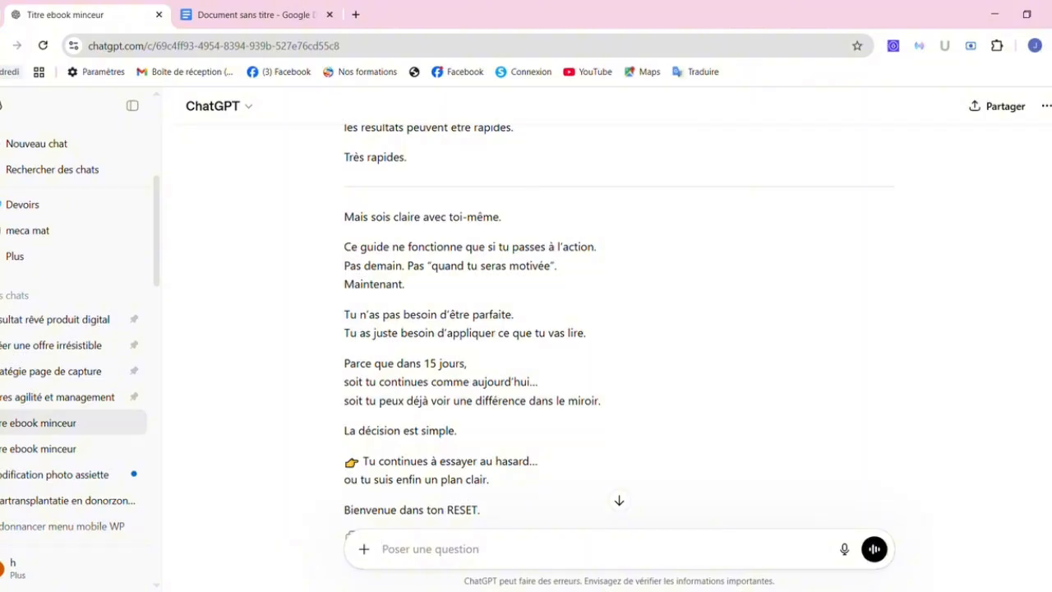
pyautogui.scroll(15, 618, 329)
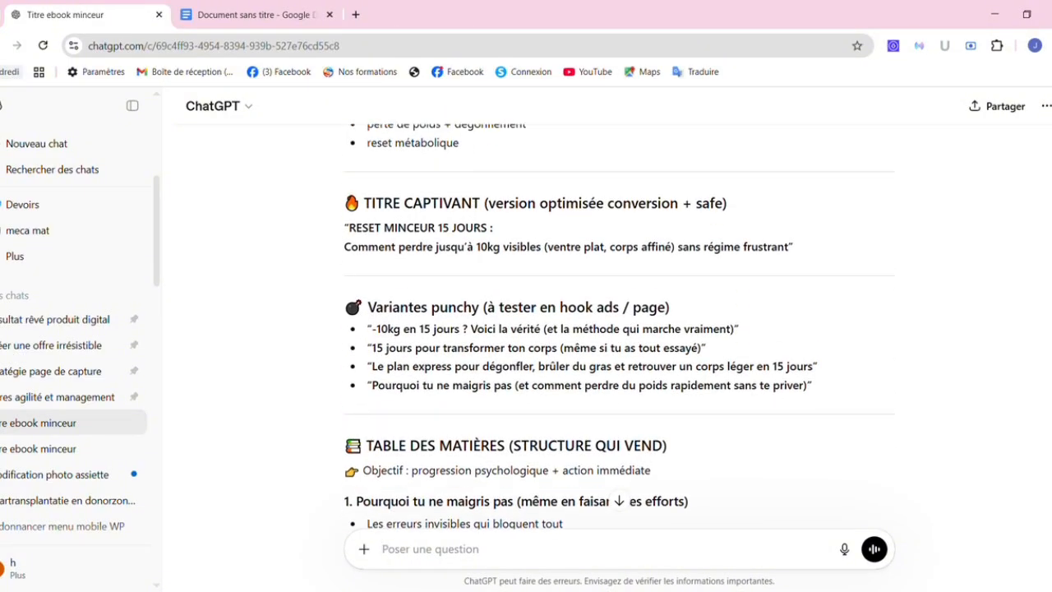
pyautogui.scroll(3, 862, 170)
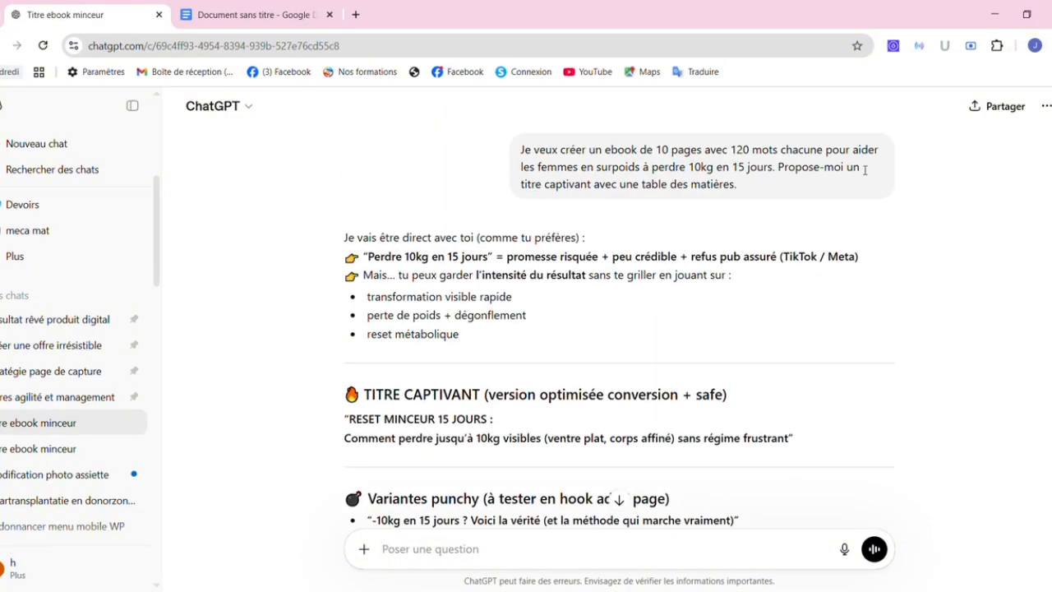
pyautogui.click(860, 216)
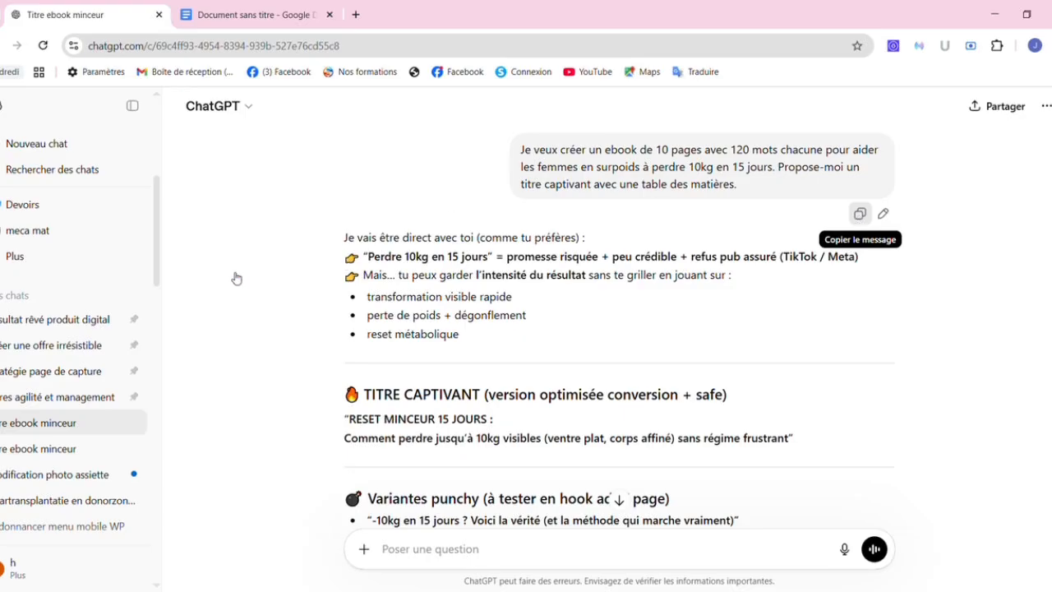
pyautogui.click(56, 152)
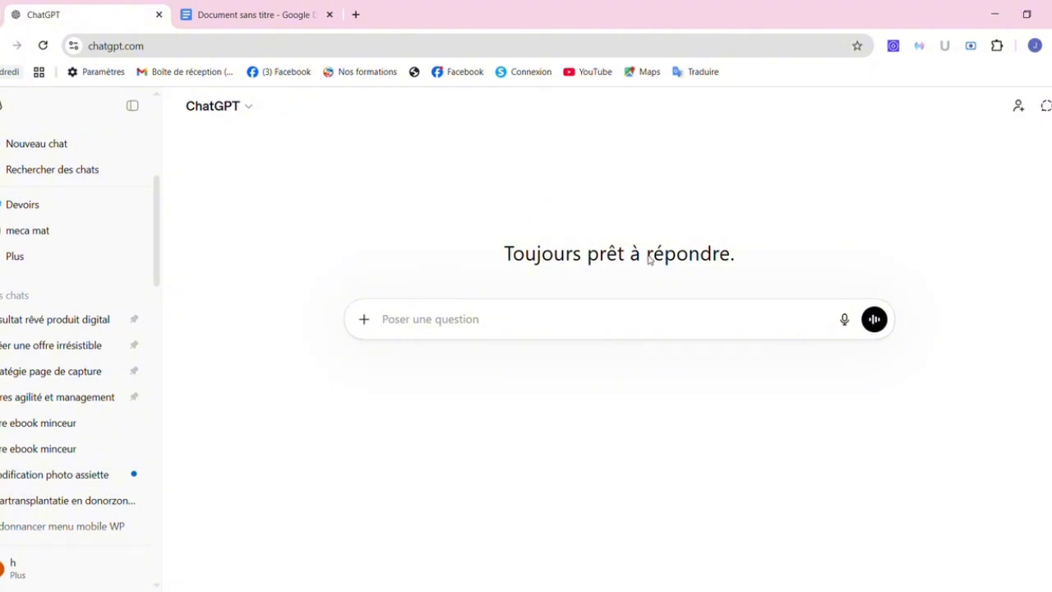
pyautogui.click(1045, 106)
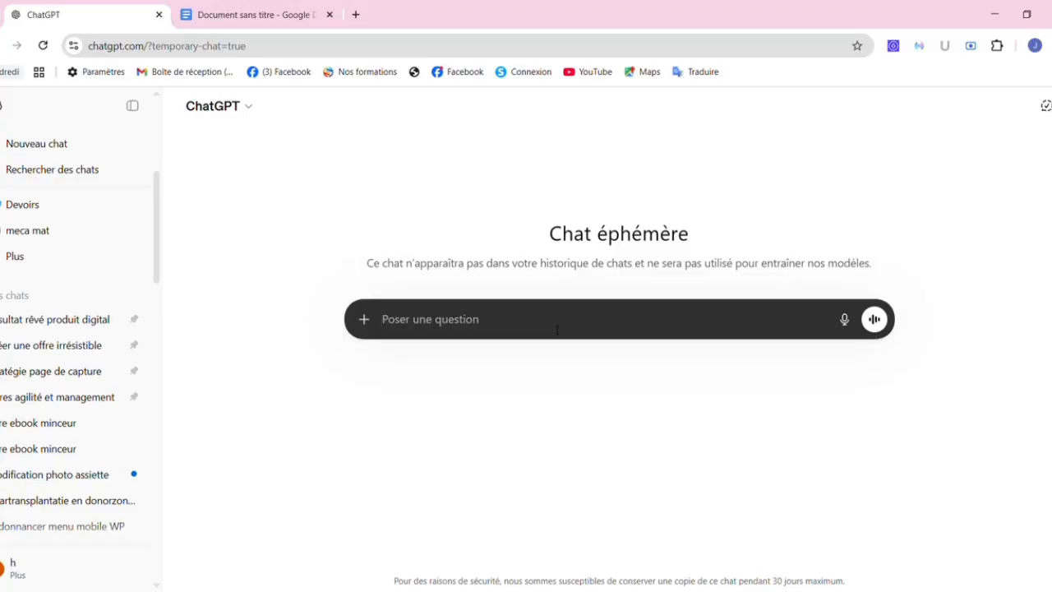
# Send the copied ebook prompt in the temporary chat and select the proposed 'Reset Express' title.
pyautogui.hotkey('ctrl', 'v')
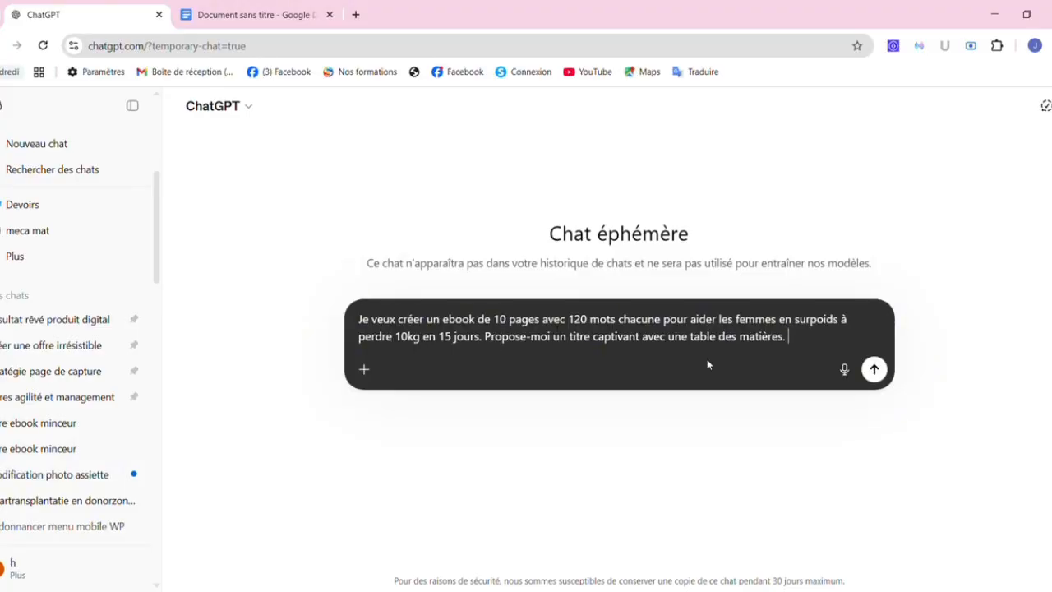
pyautogui.press('Return')
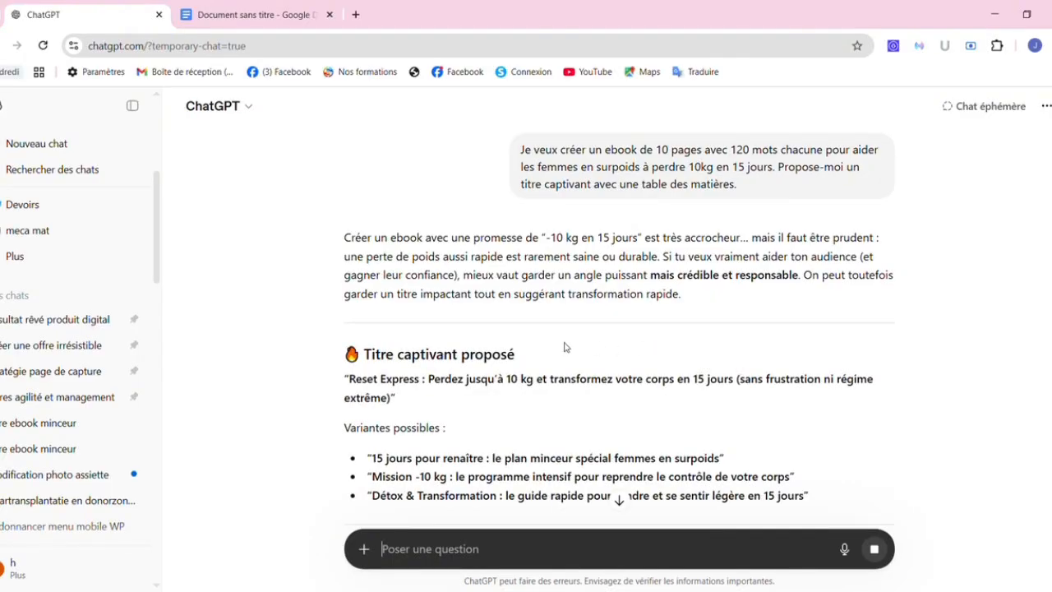
pyautogui.scroll(-1, 565, 347)
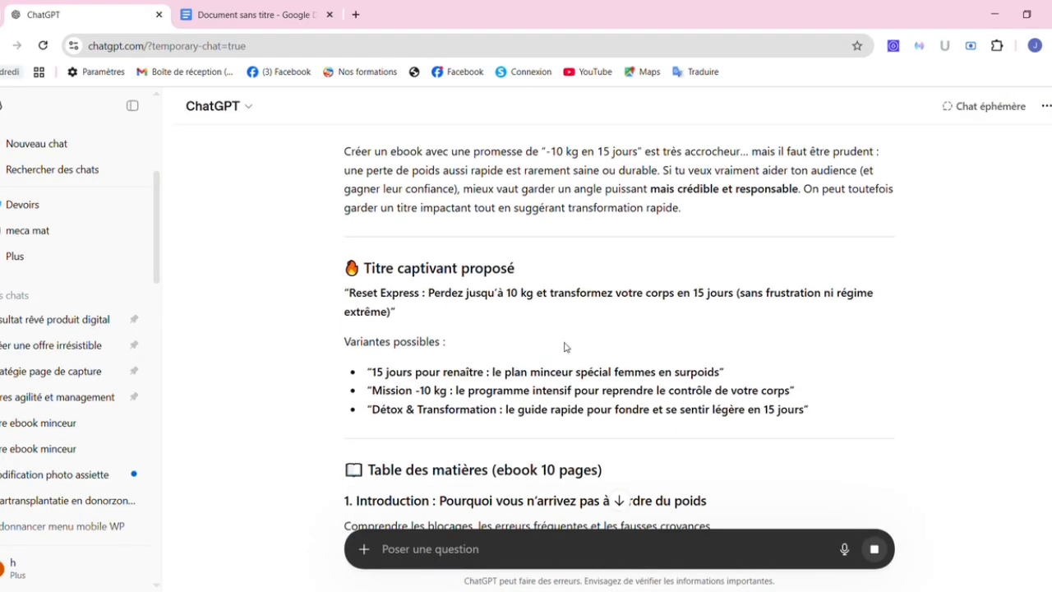
pyautogui.scroll(-1, 567, 347)
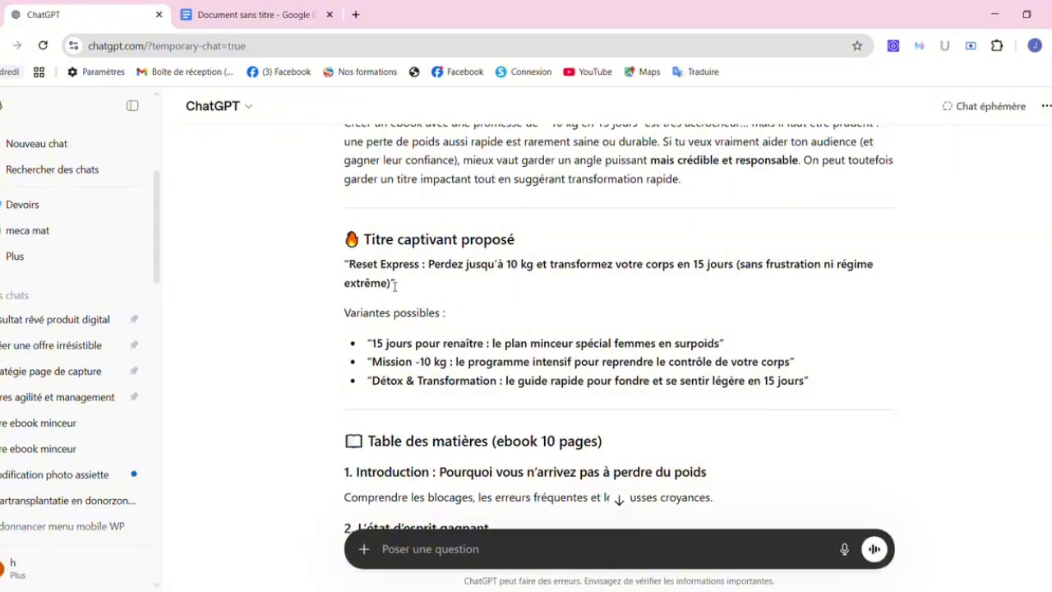
pyautogui.moveTo(395, 285); pyautogui.dragTo(343, 264)
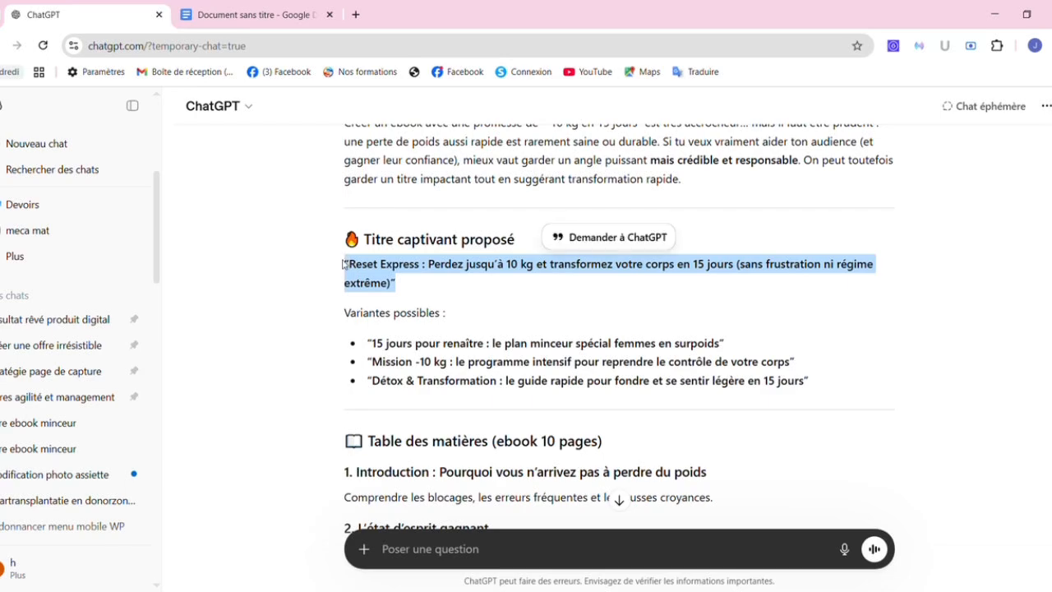
# Replace the old title and outline in Google Docs with the plain-text 'Reset Express' title.
pyautogui.click(236, 11)
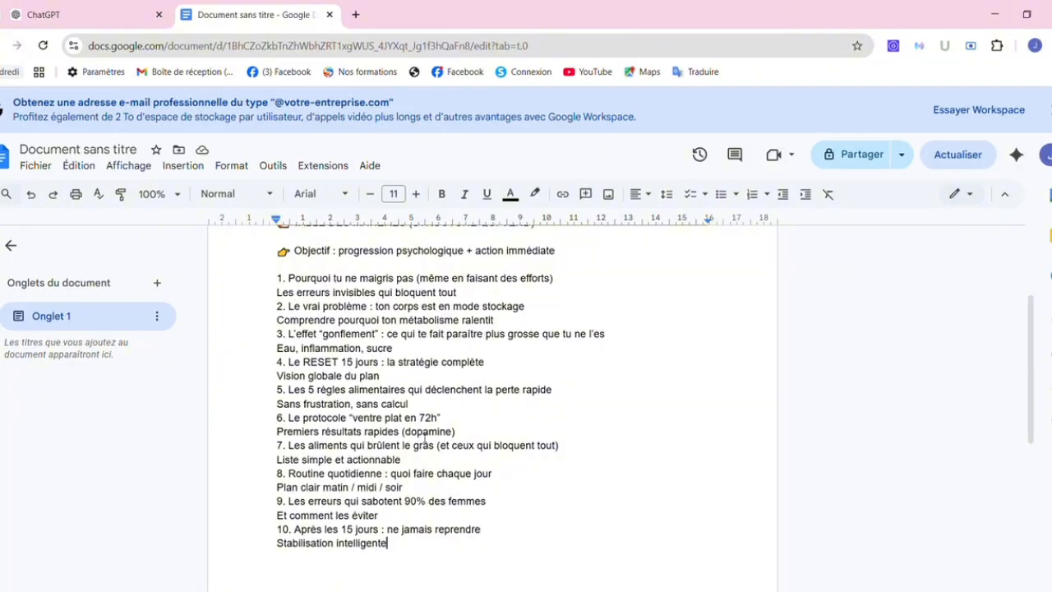
pyautogui.moveTo(439, 546); pyautogui.dragTo(309, 305)
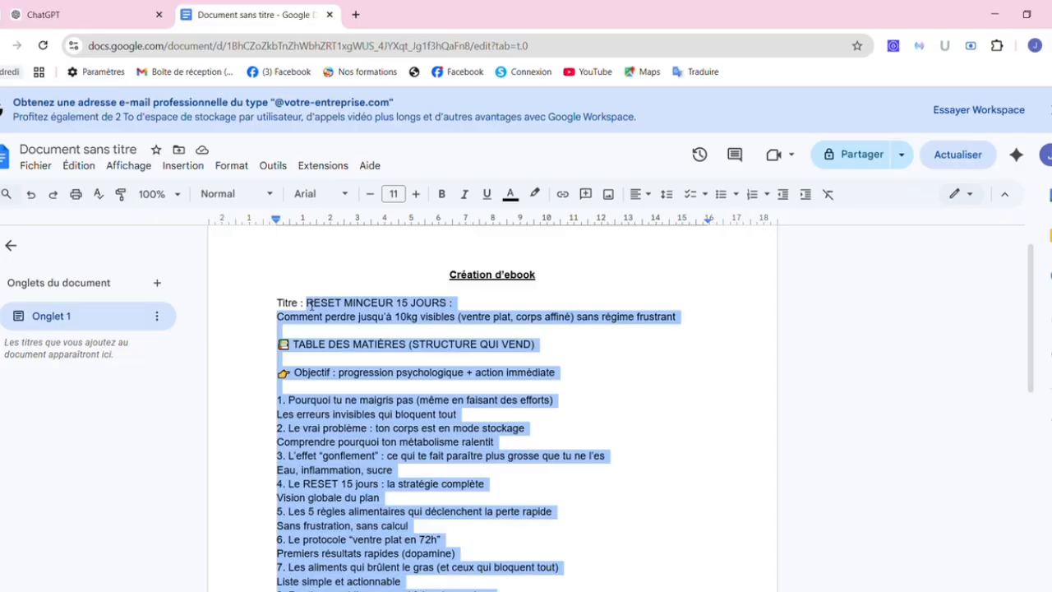
pyautogui.rightClick(326, 316)
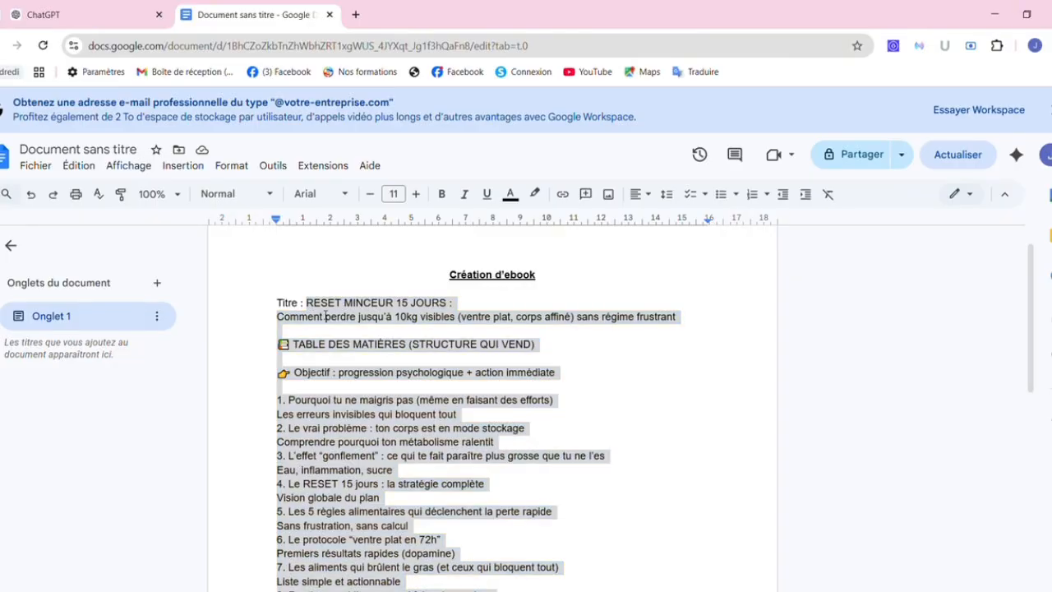
pyautogui.click(413, 297)
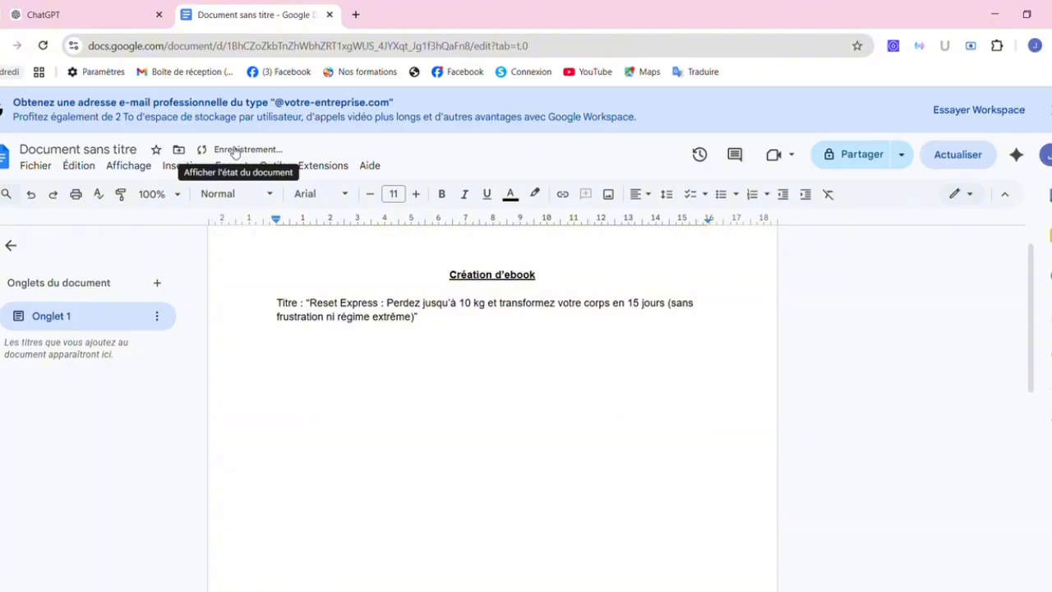
pyautogui.click(100, 17)
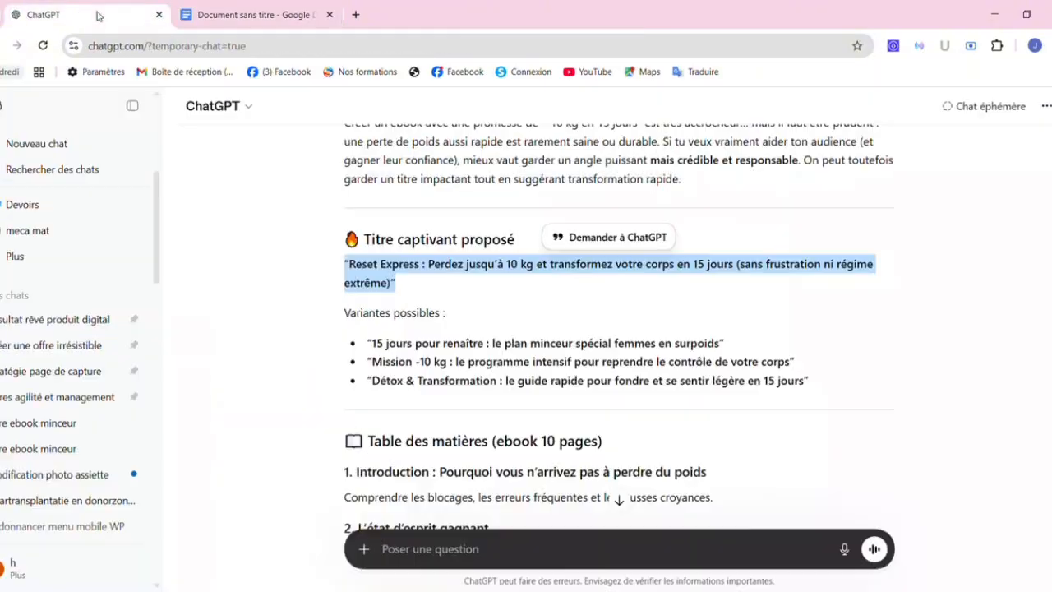
# Select and copy sections 1–10 of the reply's Table des matières, then return to Google Docs.
pyautogui.click(453, 358)
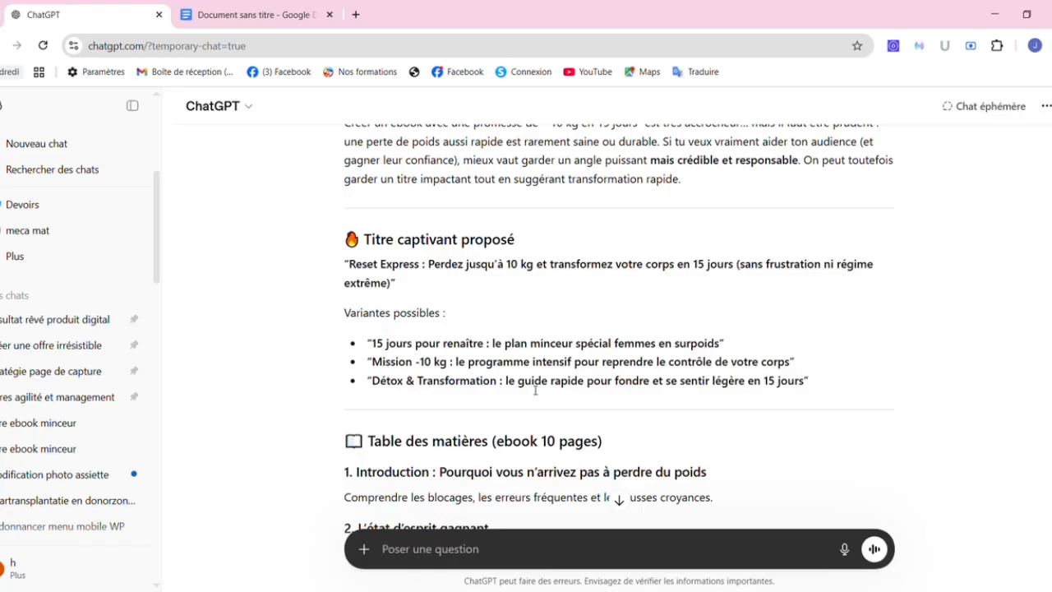
pyautogui.scroll(-3, 535, 390)
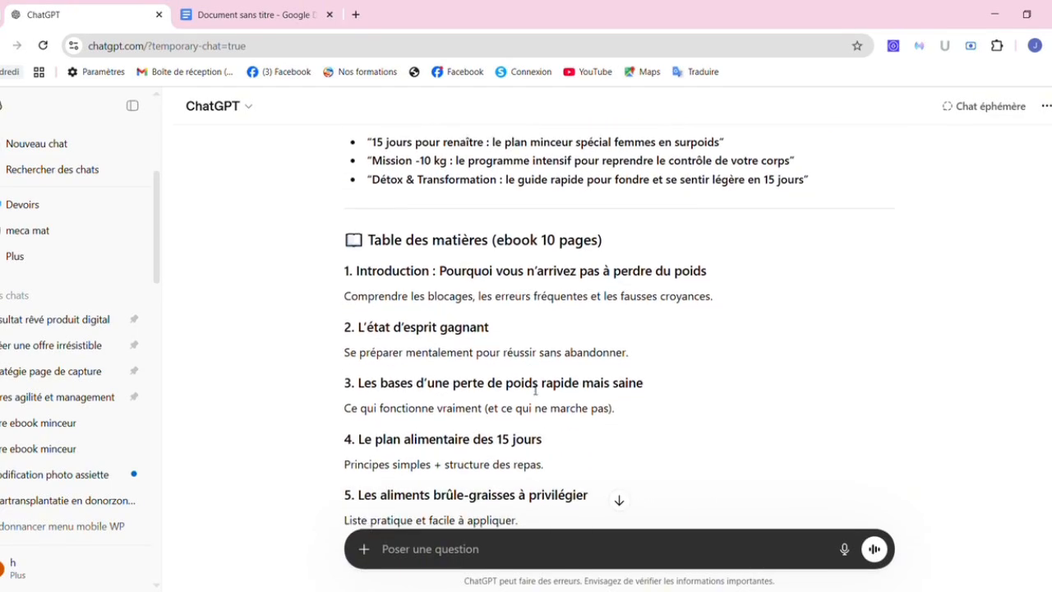
pyautogui.scroll(-1, 535, 390)
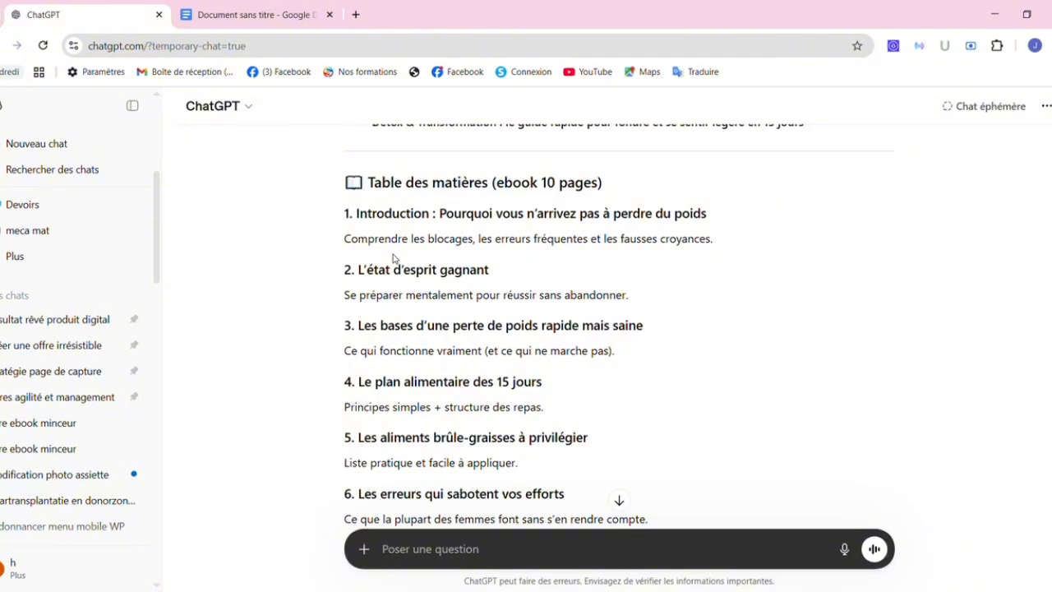
pyautogui.scroll(-1, 394, 258)
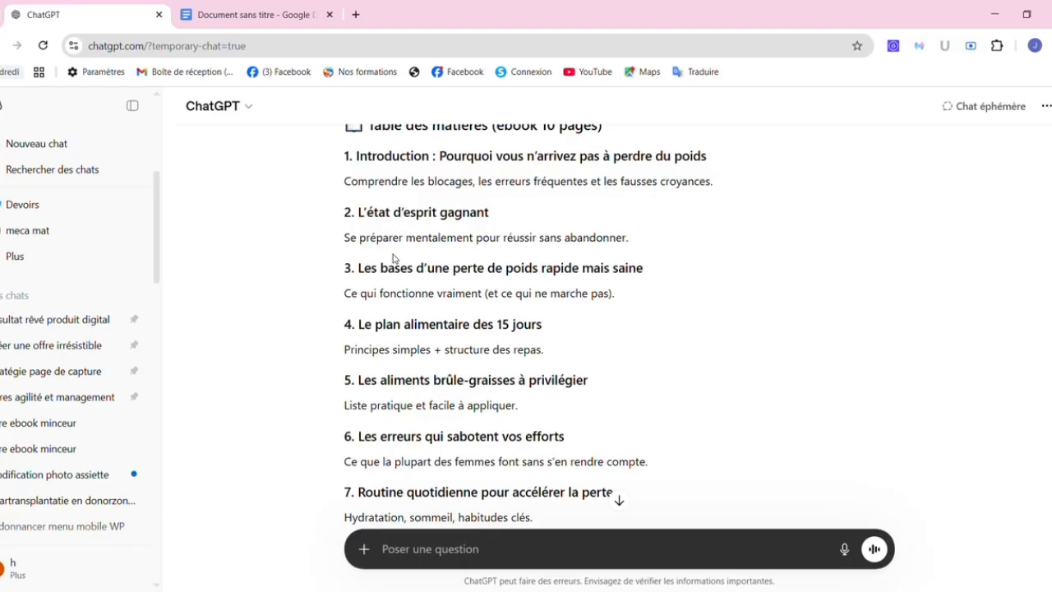
pyautogui.scroll(-2, 394, 258)
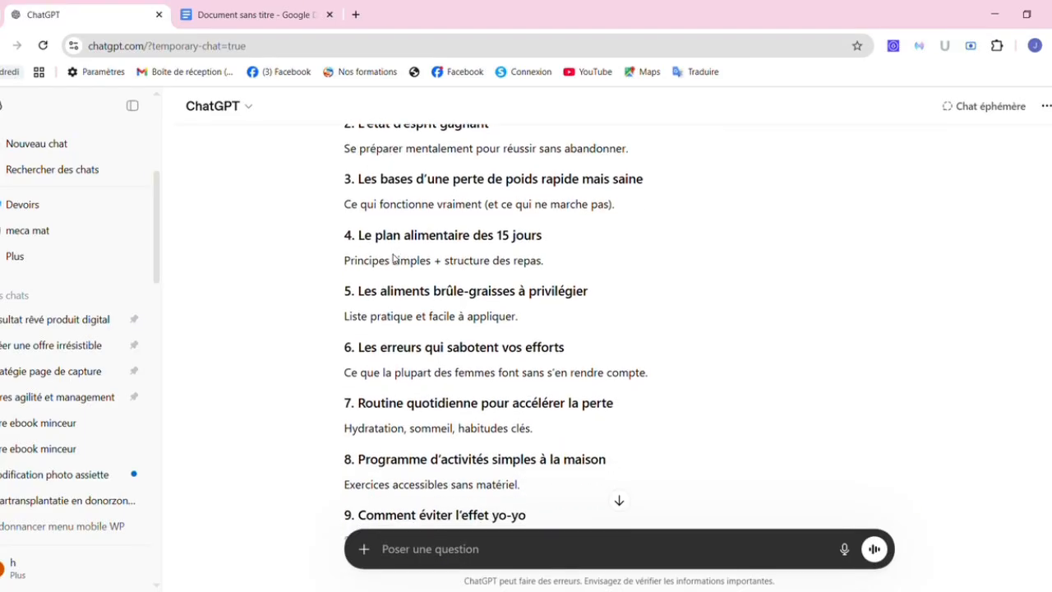
pyautogui.scroll(-2, 394, 259)
pyautogui.scroll(-2, 397, 260)
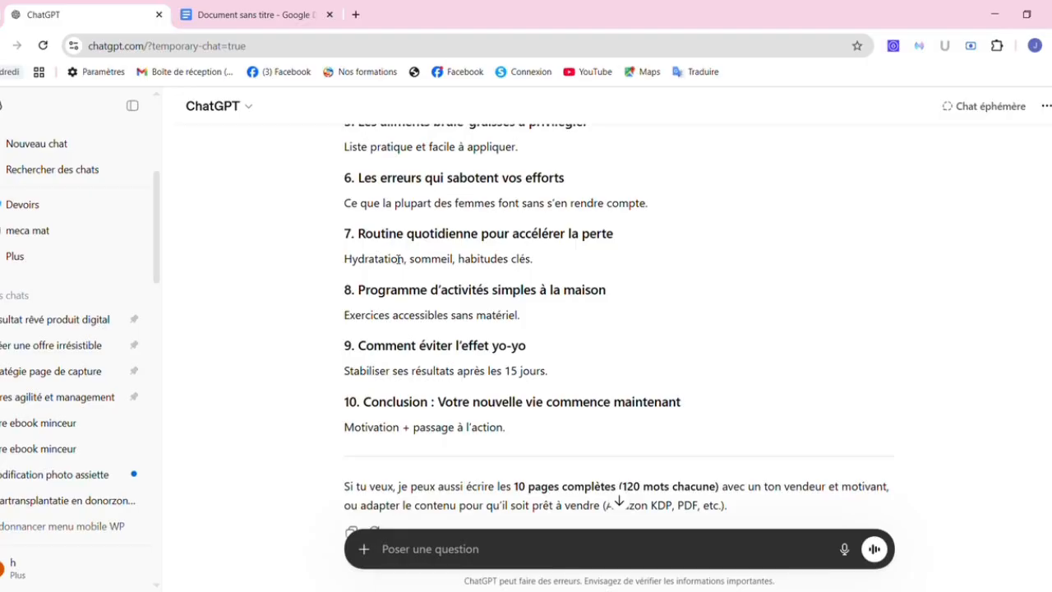
pyautogui.scroll(-3, 398, 259)
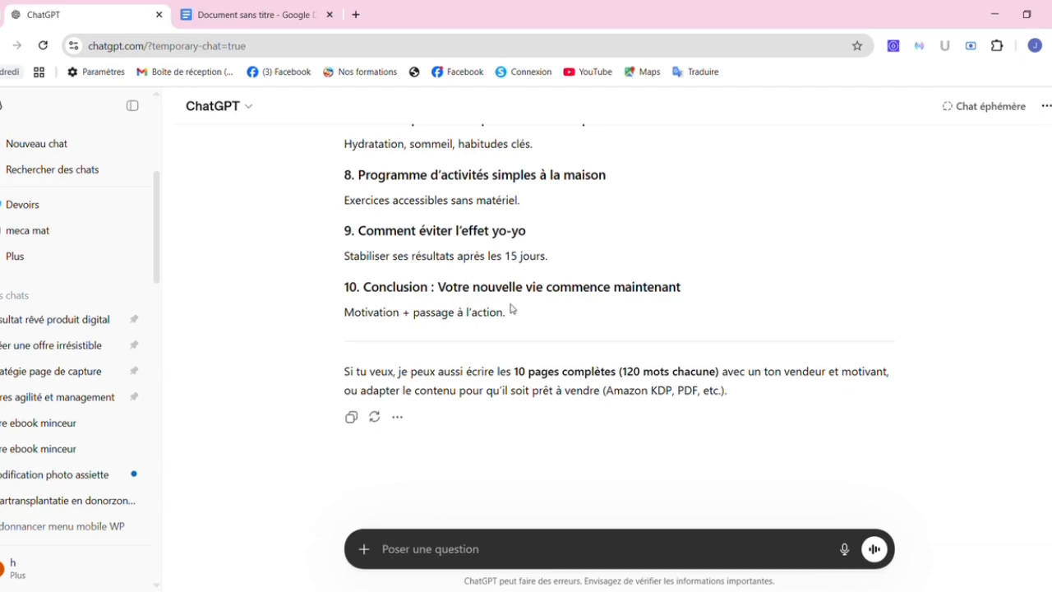
pyautogui.moveTo(514, 319); pyautogui.dragTo(343, 383)
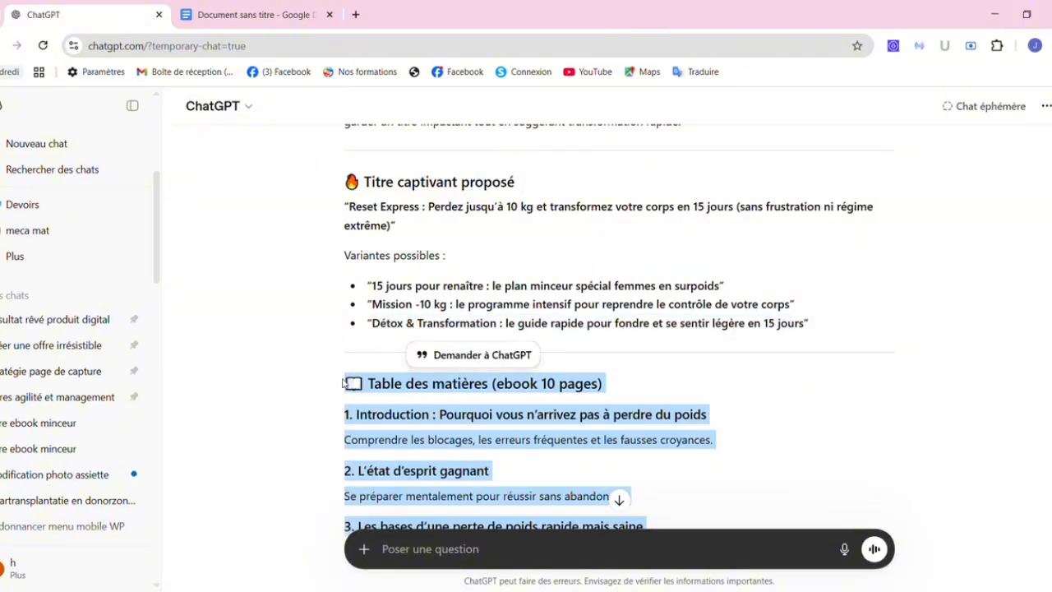
pyautogui.click(232, 14)
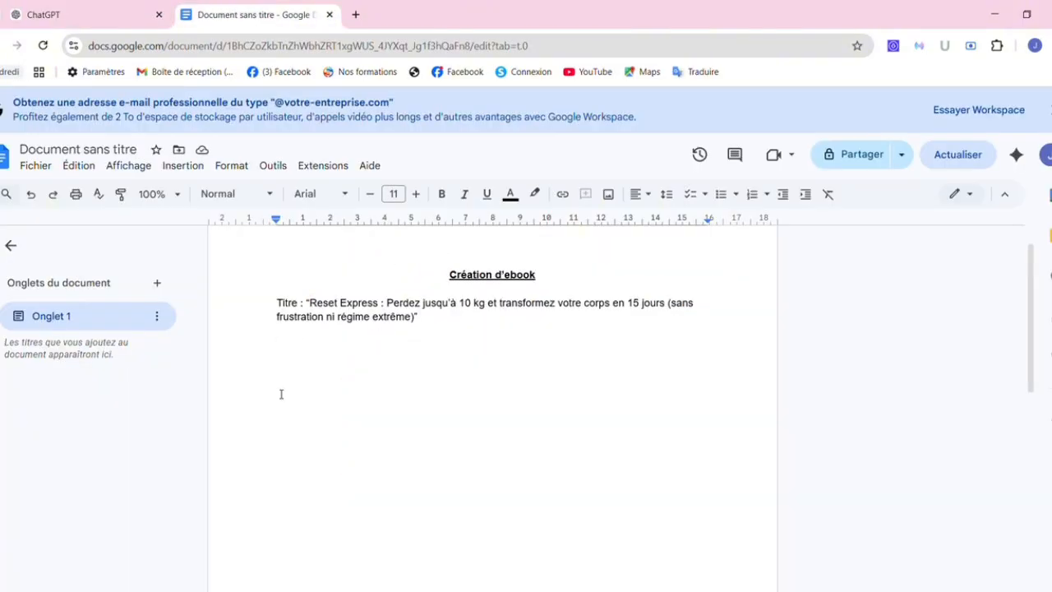
# Paste the ten-section table of contents below 'Reset Express' as plain text in Google Docs.
pyautogui.rightClick(282, 367)
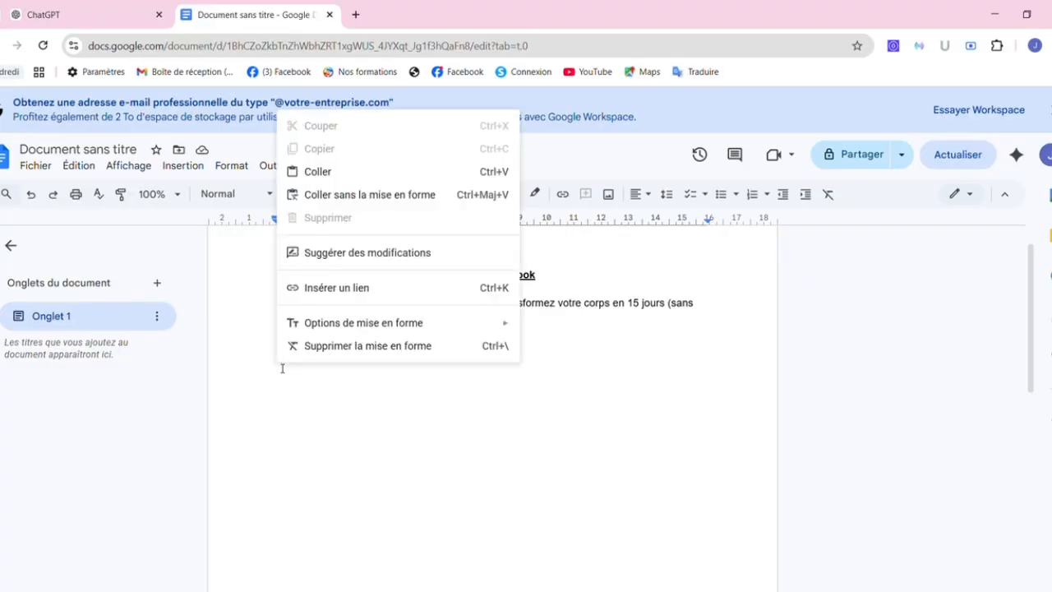
pyautogui.click(392, 195)
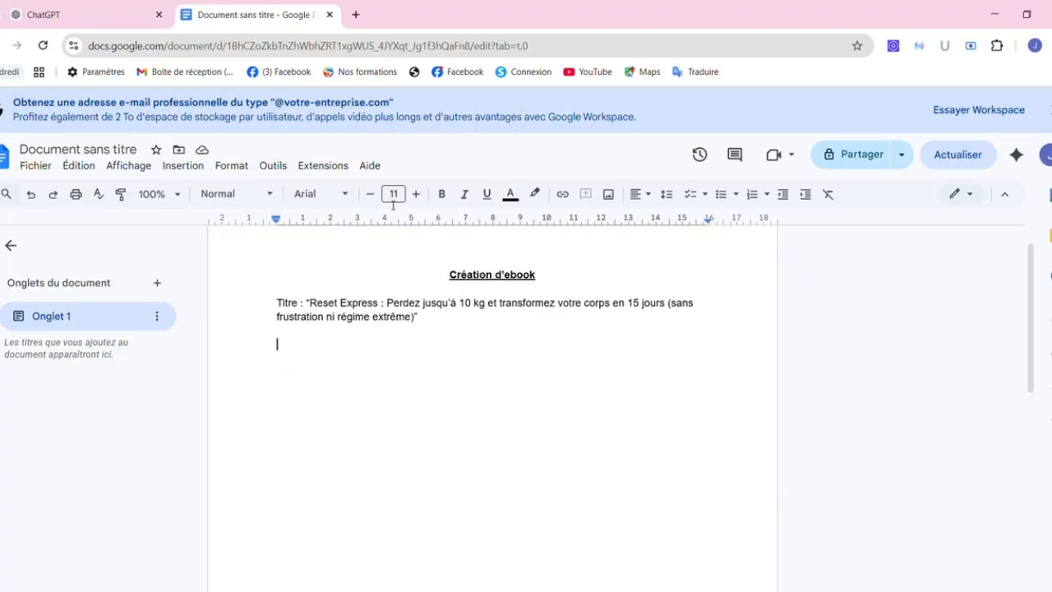
pyautogui.click(90, 10)
pyautogui.click(576, 461)
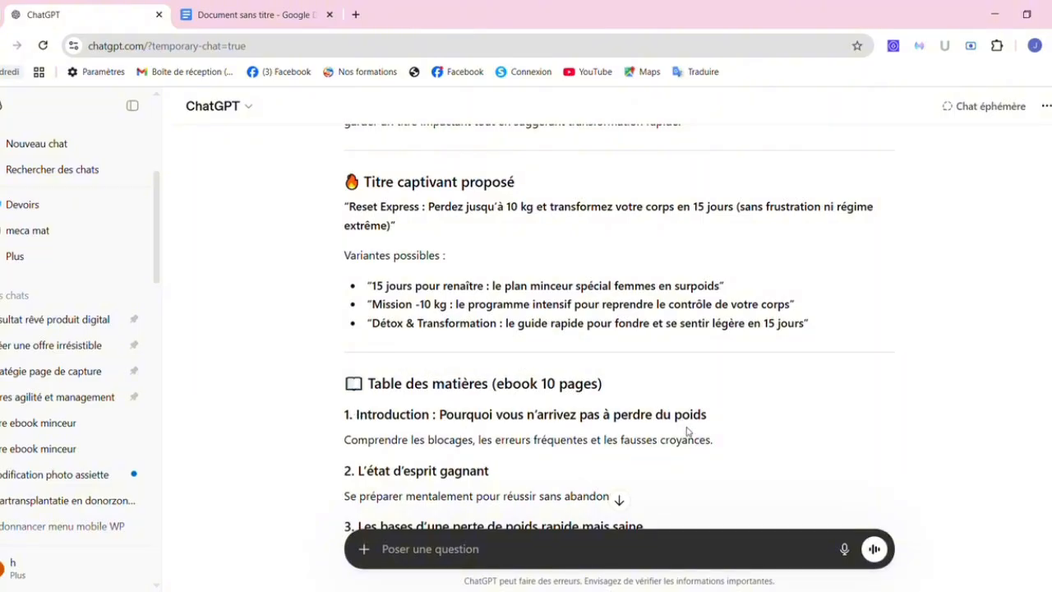
# Ask ChatGPT 'Propose une introduction' for section 1, pasting that section's heading and description.
pyautogui.moveTo(712, 440); pyautogui.dragTo(354, 424)
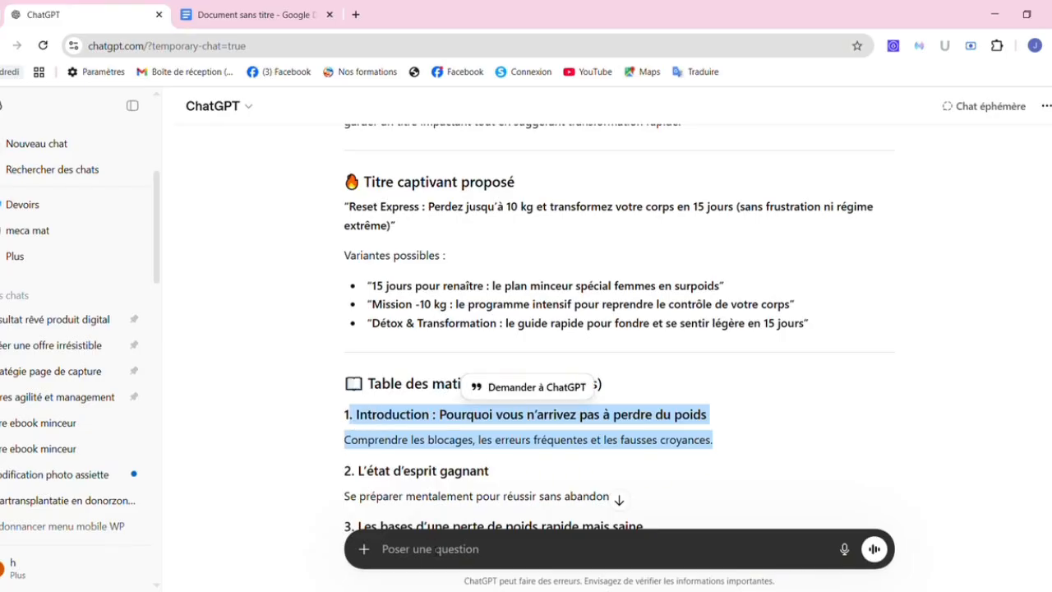
pyautogui.click(436, 549)
pyautogui.write('p')
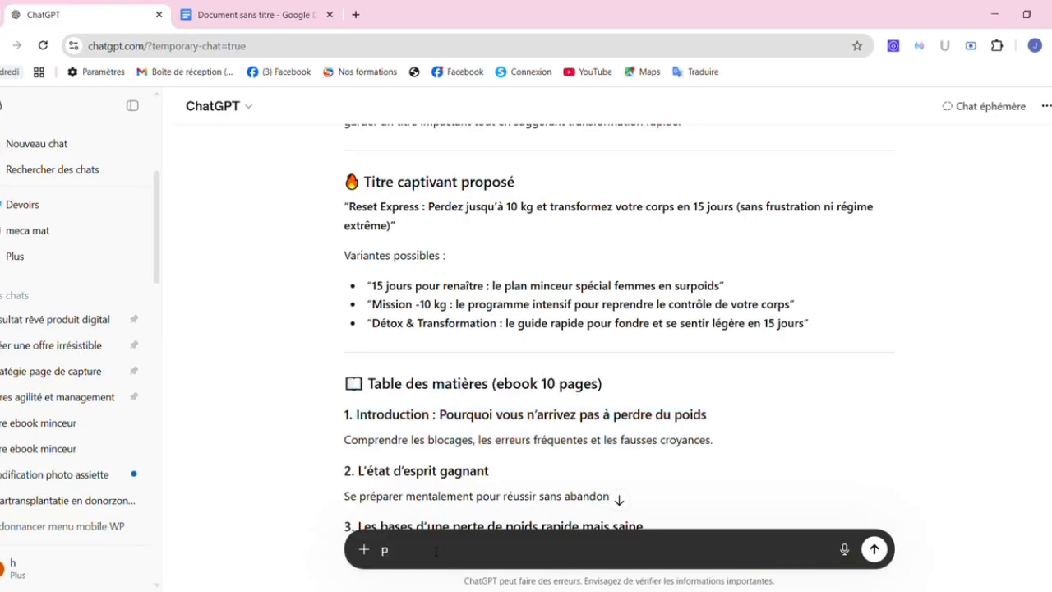
pyautogui.press('BackSpace')
pyautogui.write('Propose une introduction "')
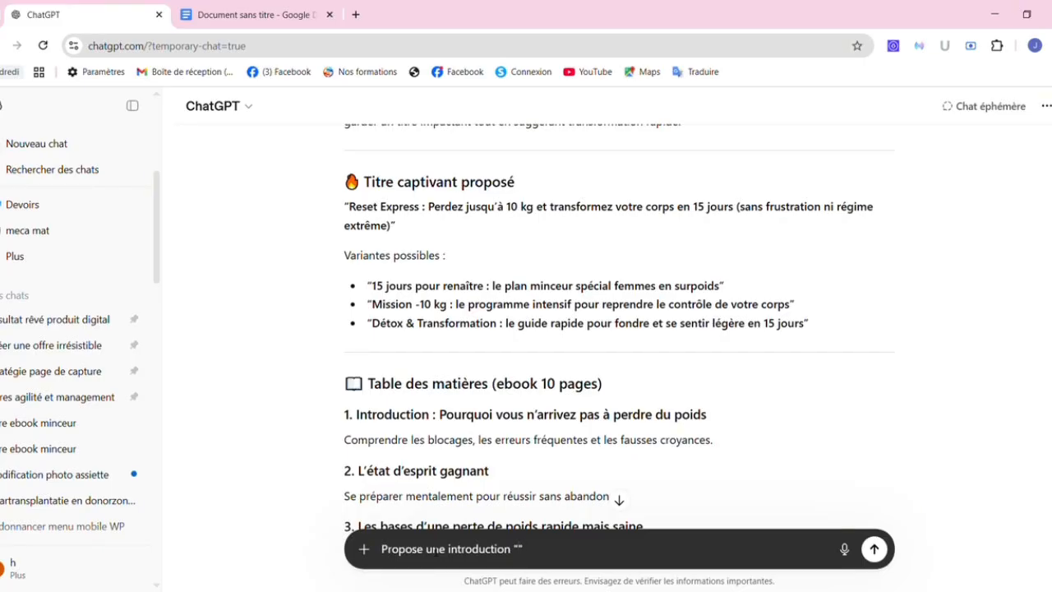
pyautogui.write('. Introduction : Pourquoi vous n’arrivez pas à perdre du poids  Comprendre les blocages, les erreurs fréquentes et les fausses croyances.')
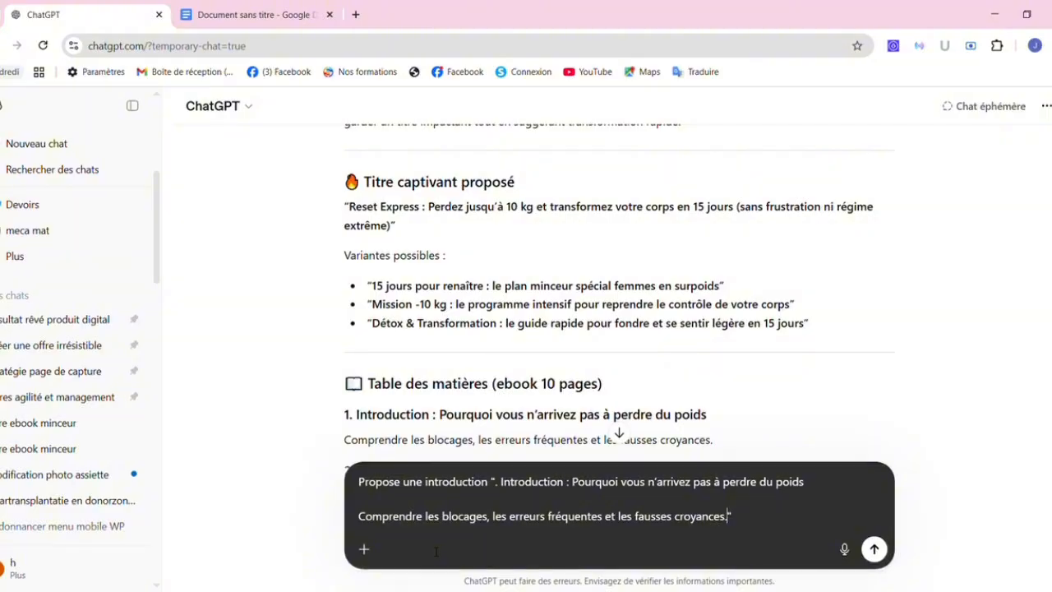
pyautogui.press('Return')
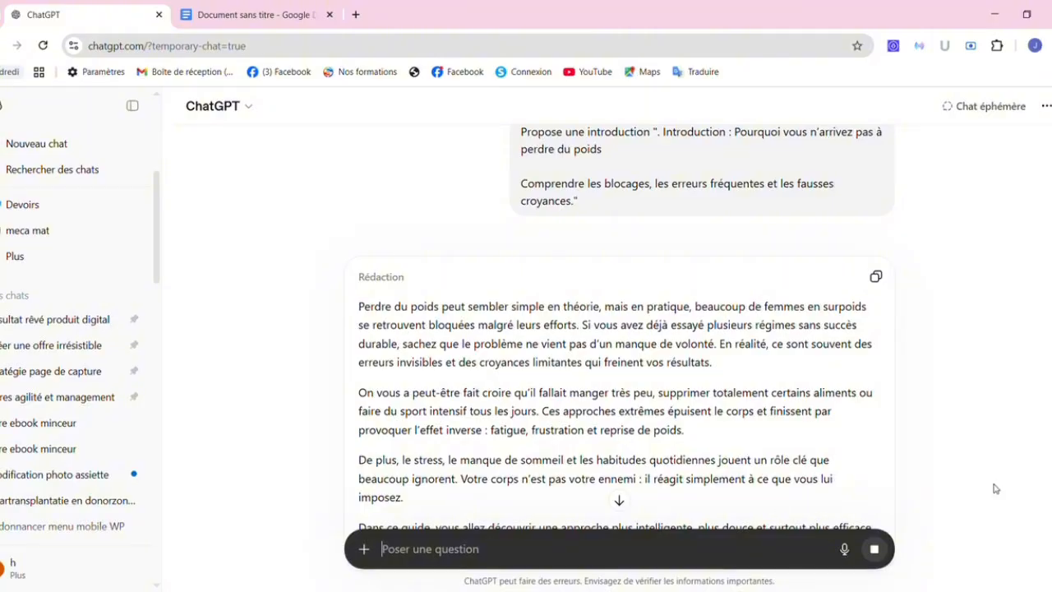
pyautogui.scroll(-2, 618, 328)
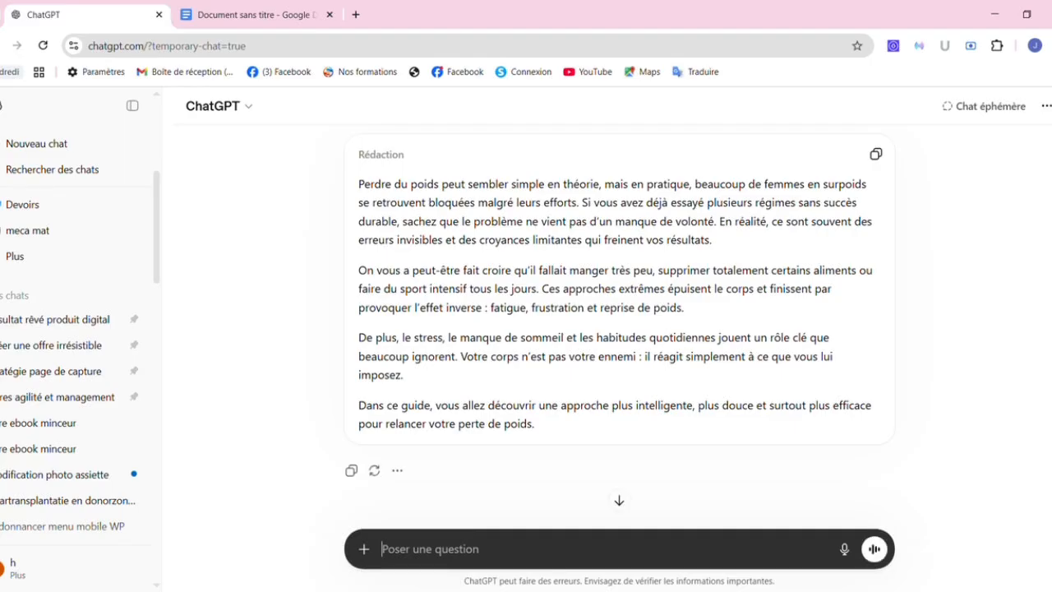
# Copy ChatGPT's introduction and insert a page break after the outline in Google Docs.
pyautogui.click(876, 156)
pyautogui.click(238, 20)
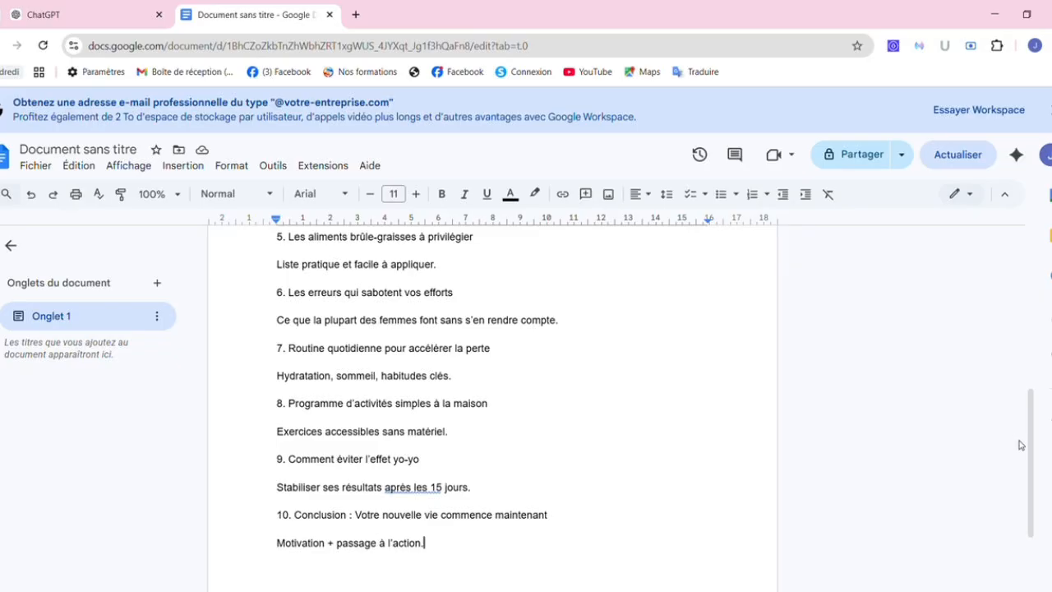
pyautogui.scroll(-3, 1019, 444)
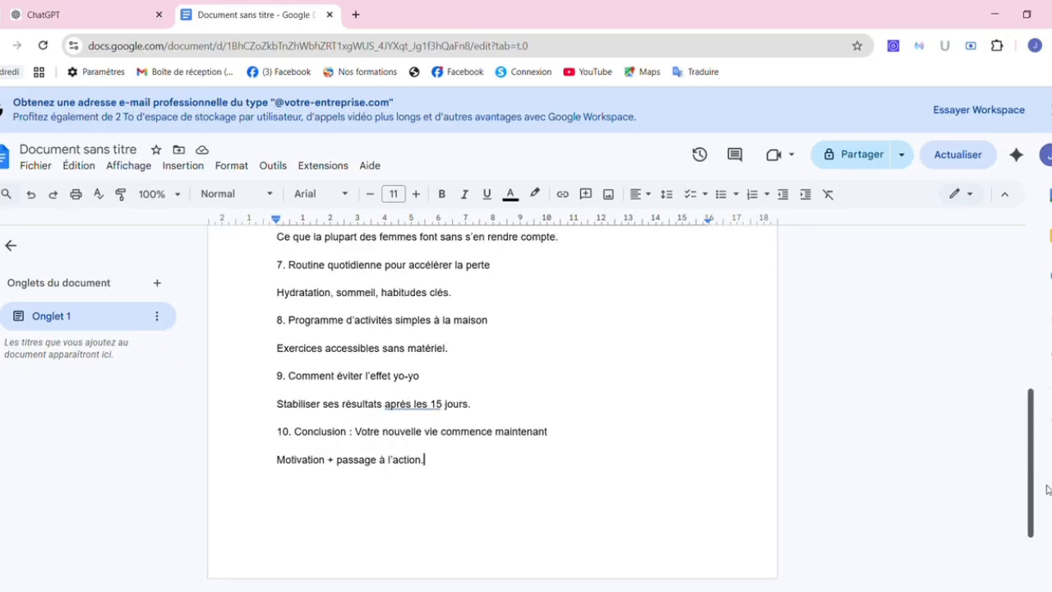
pyautogui.click(490, 443)
pyautogui.hotkey('ctrl', 'Return')
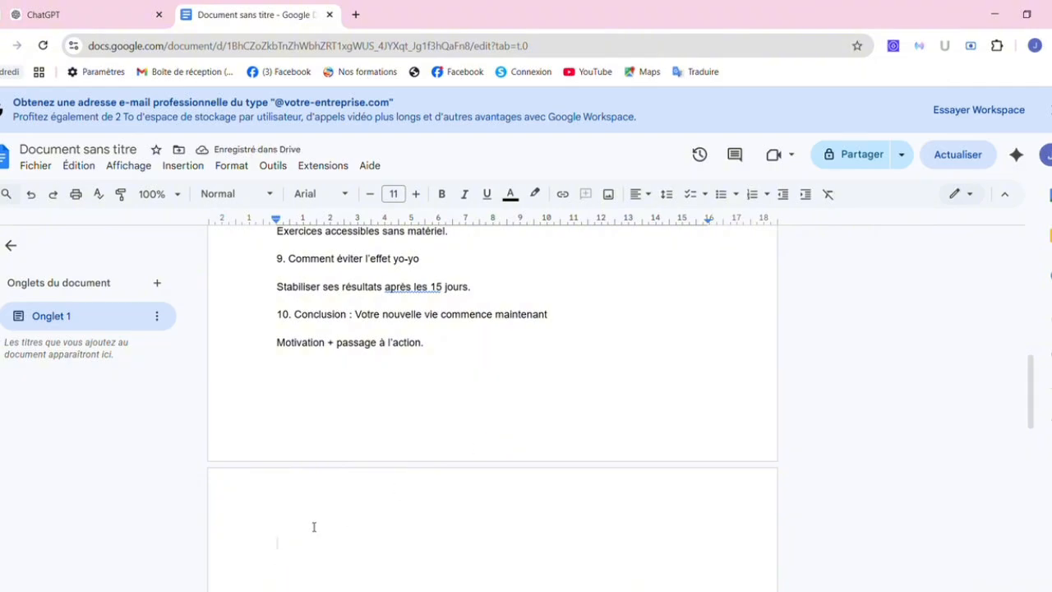
# Add an INTRODUCTION heading on the new page and paste the four introduction paragraphs below it.
pyautogui.write('INTRODUCTION')
pyautogui.press('Return')
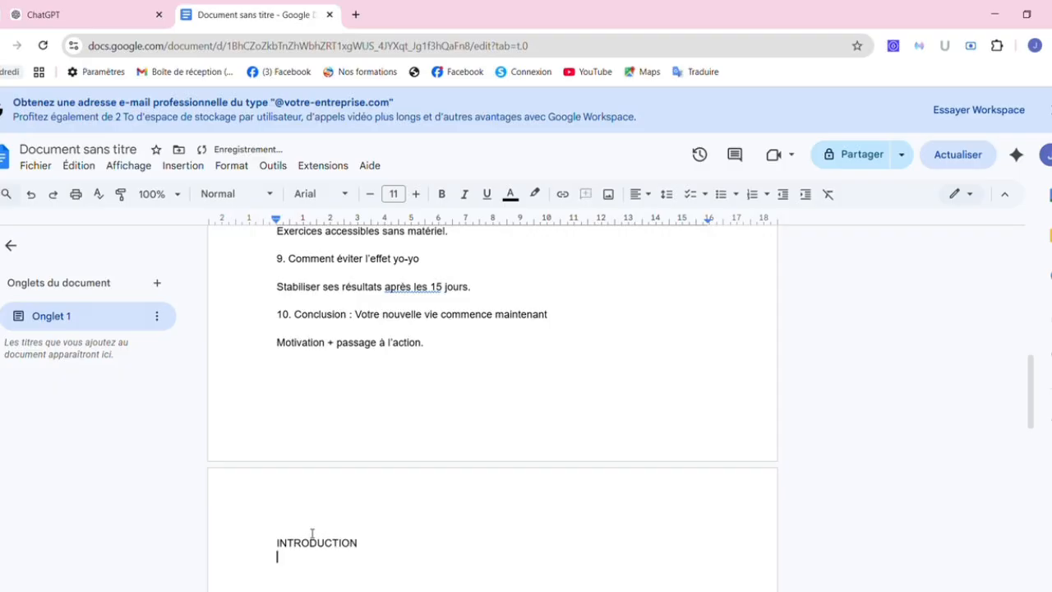
pyautogui.rightClick(291, 569)
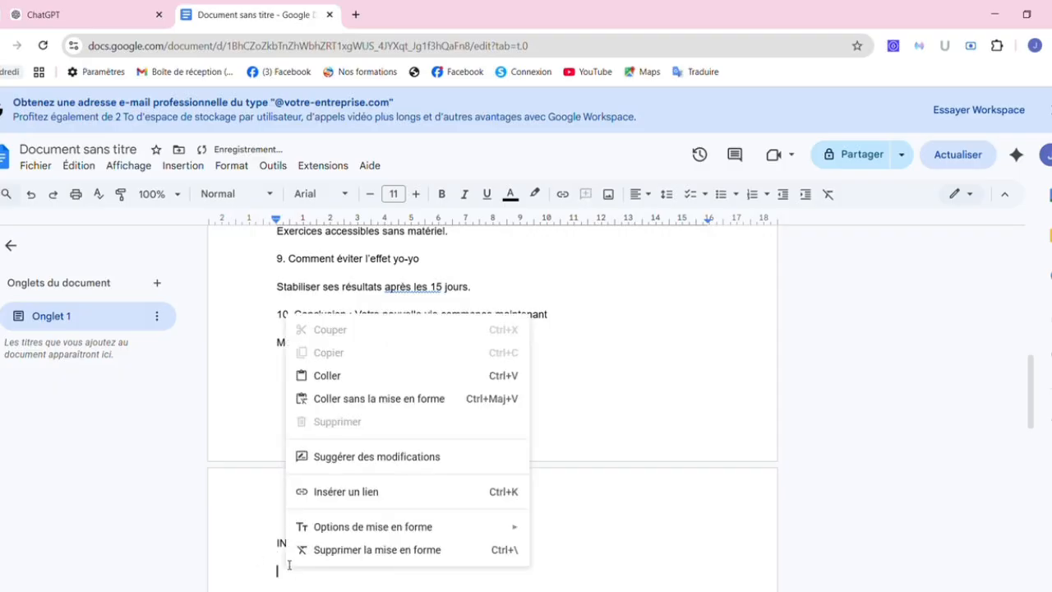
pyautogui.click(347, 399)
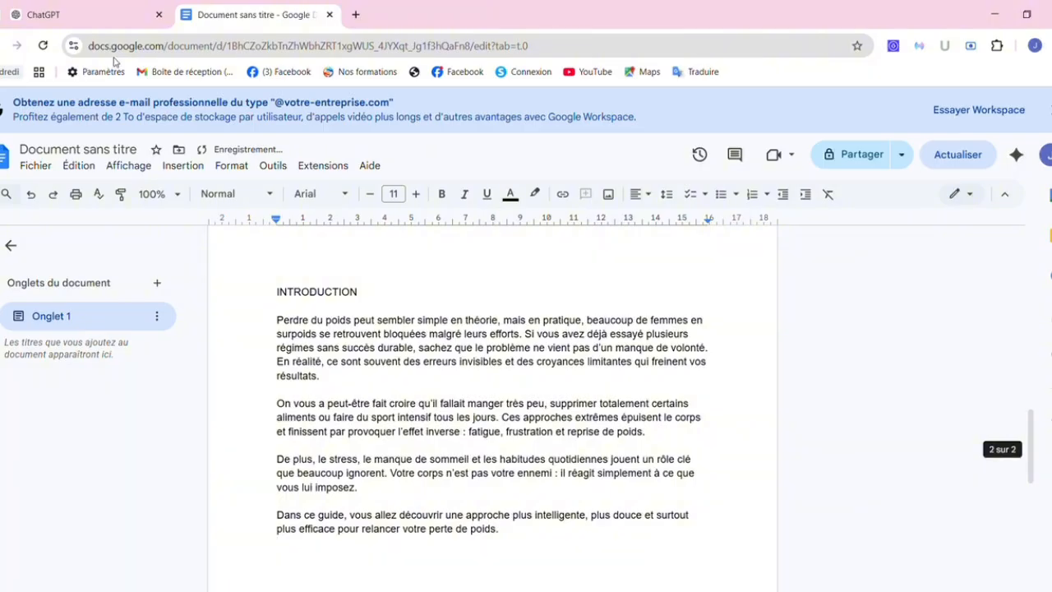
pyautogui.click(87, 10)
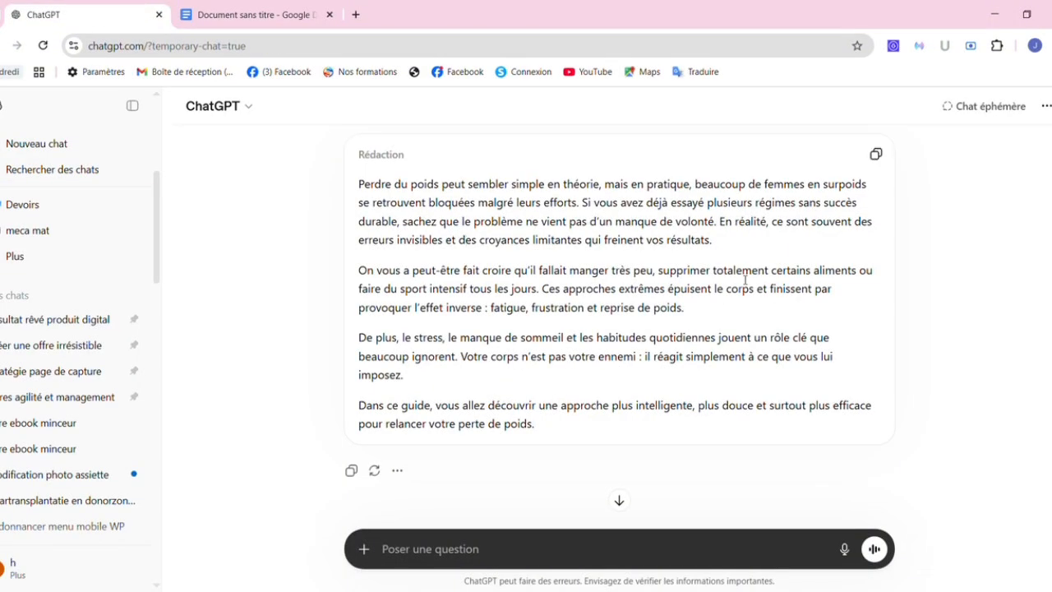
# Ask ChatGPT 'passe au point 2 (…)' with section 2's heading and description pasted inside.
pyautogui.scroll(2, 1040, 473)
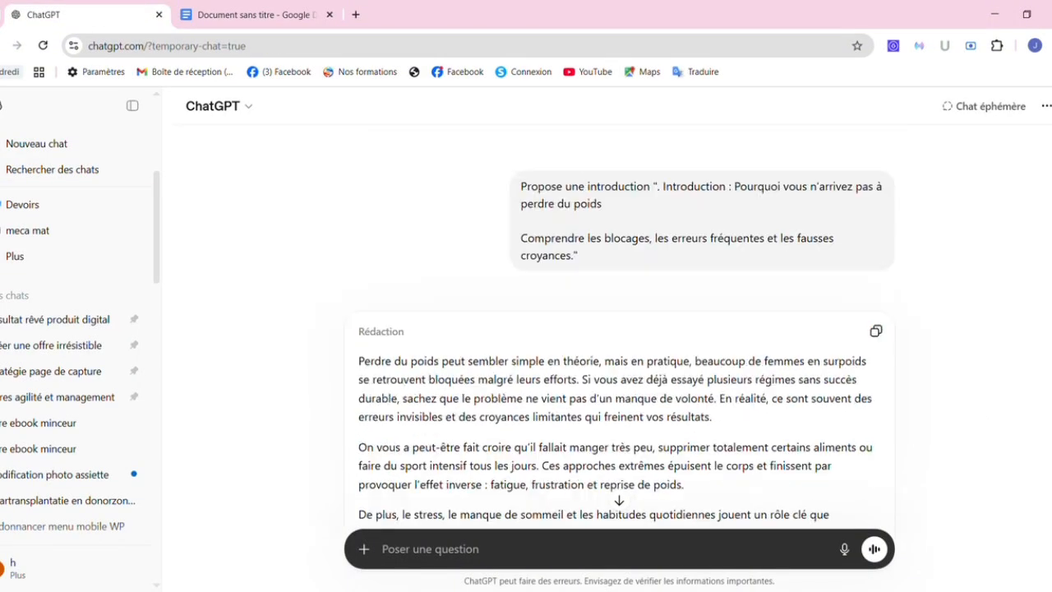
pyautogui.scroll(-15, 619, 329)
pyautogui.scroll(5, 619, 329)
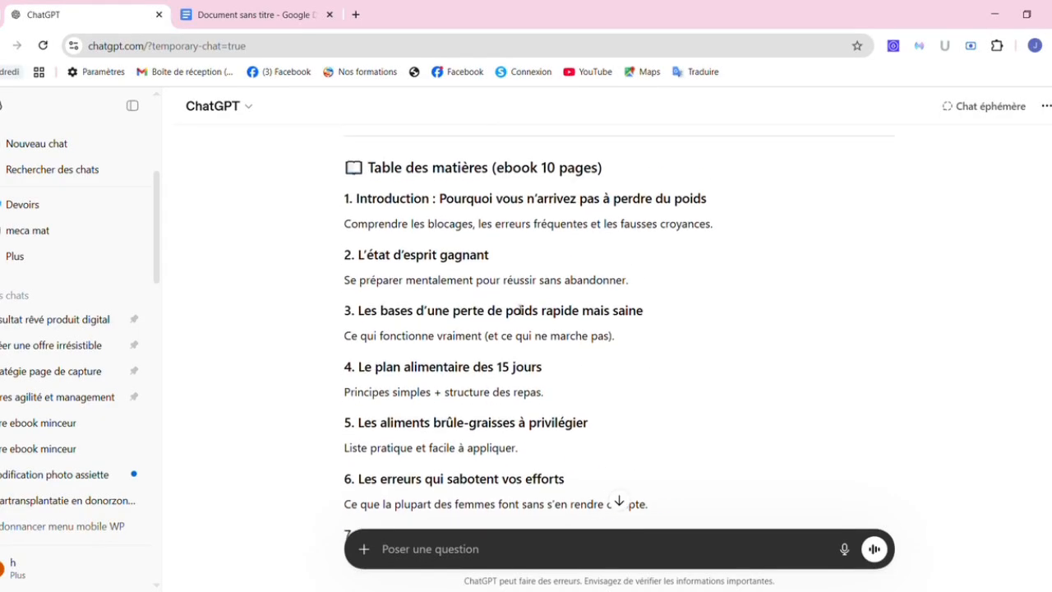
pyautogui.moveTo(648, 282); pyautogui.dragTo(326, 251)
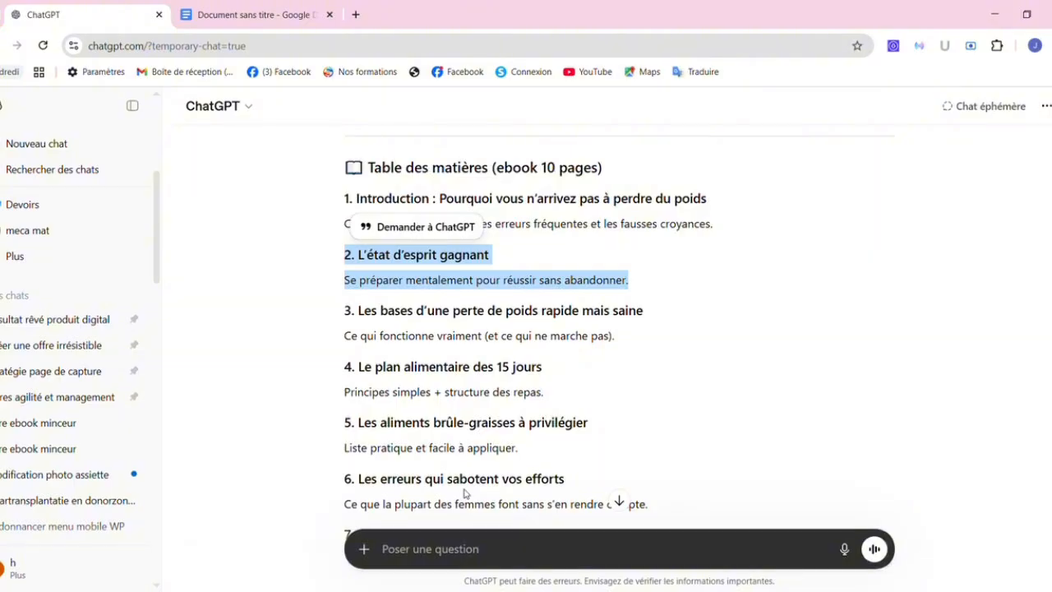
pyautogui.click(477, 551)
pyautogui.write('p')
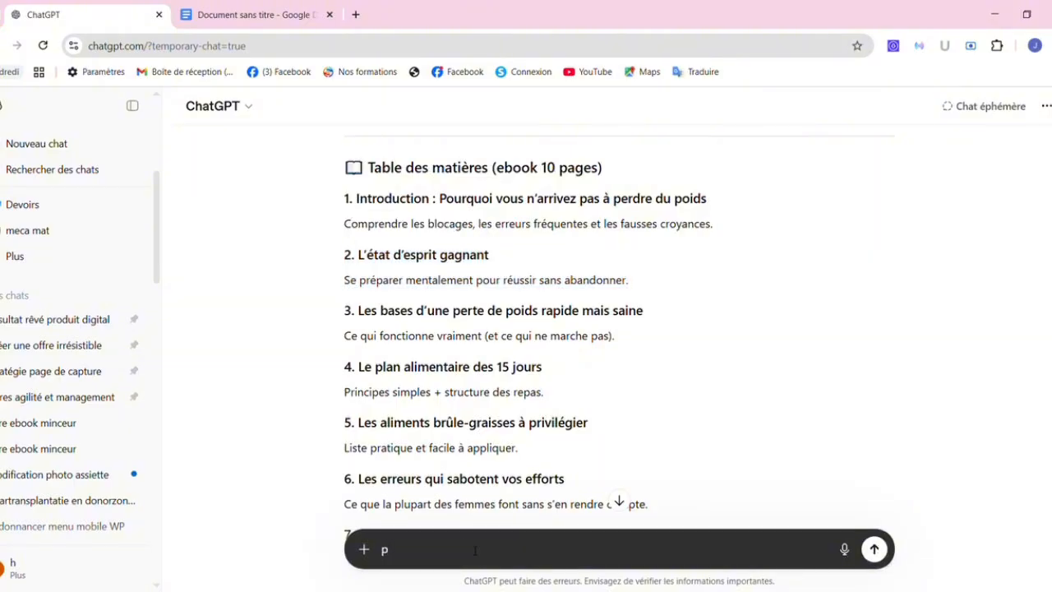
pyautogui.write('asse au point 2 (')
pyautogui.hotkey('ctrl', 'v')
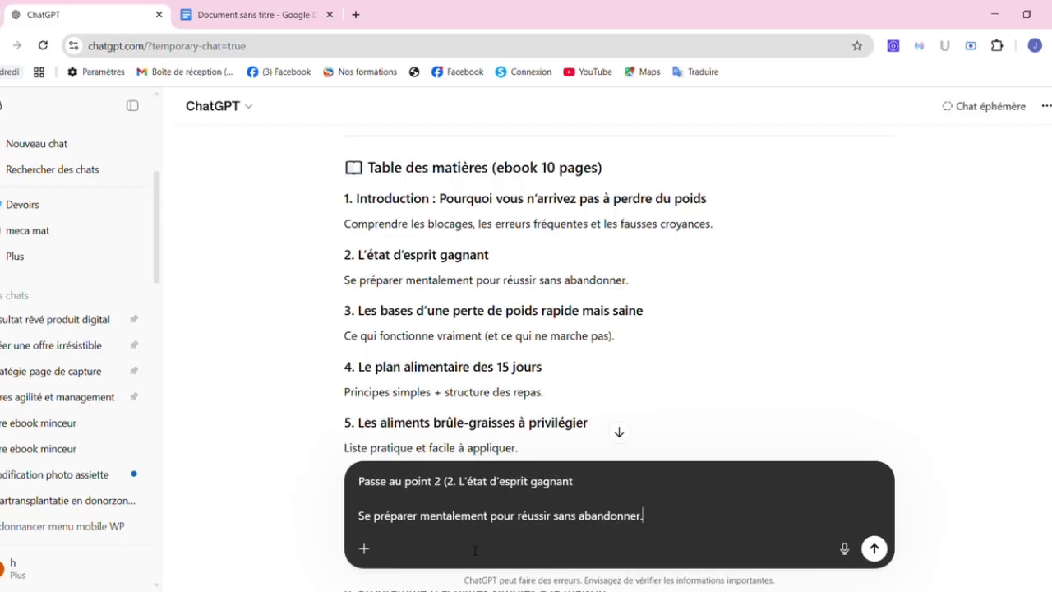
pyautogui.write(')')
pyautogui.press('Return')
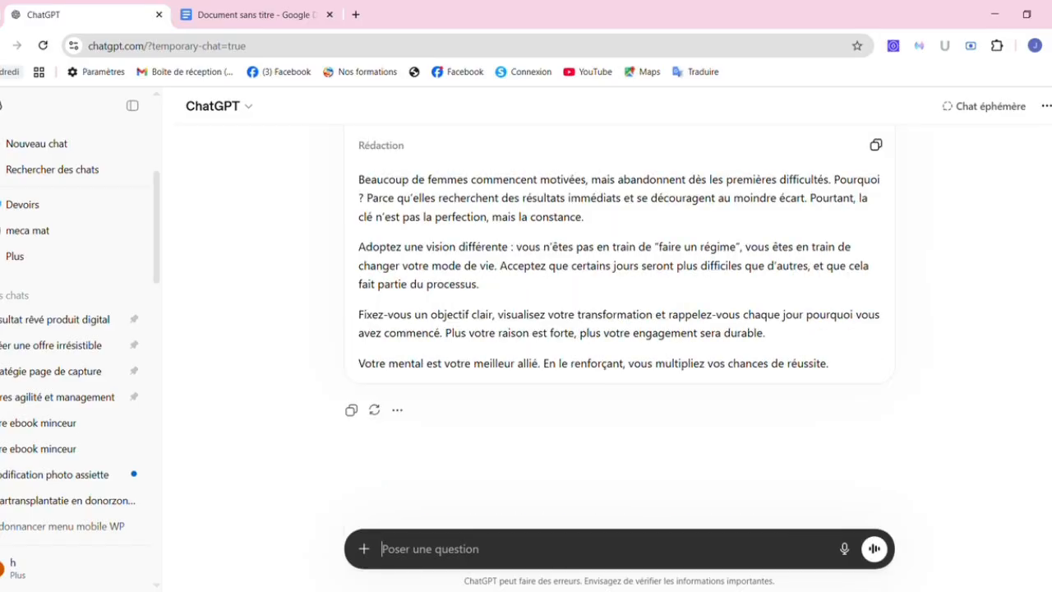
# Copy ChatGPT's five-paragraph draft of section 2, L'état d'esprit gagnant.
pyautogui.scroll(2, 1045, 448)
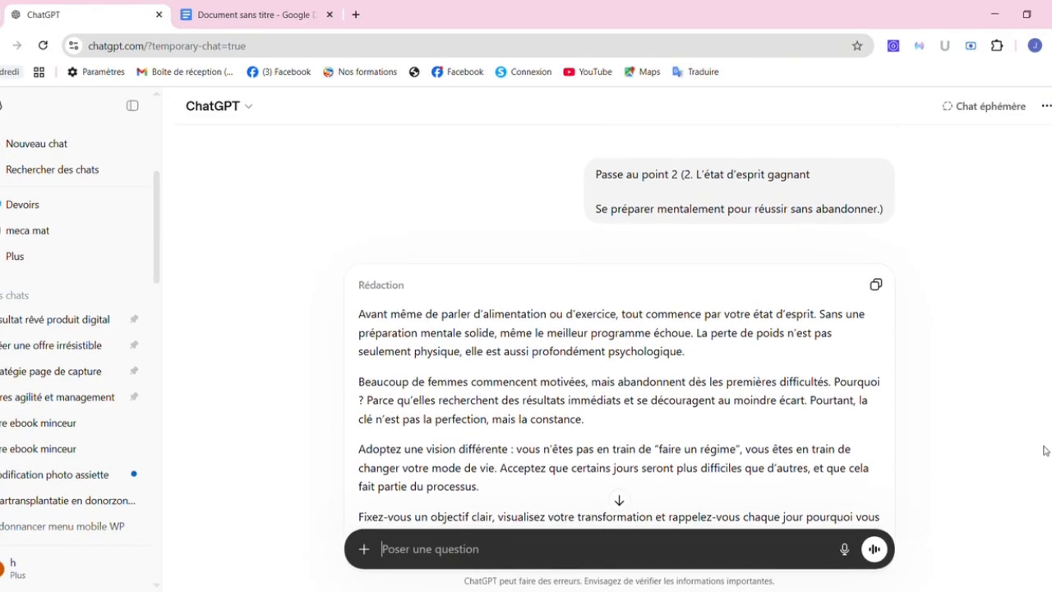
pyautogui.scroll(-2, 1045, 449)
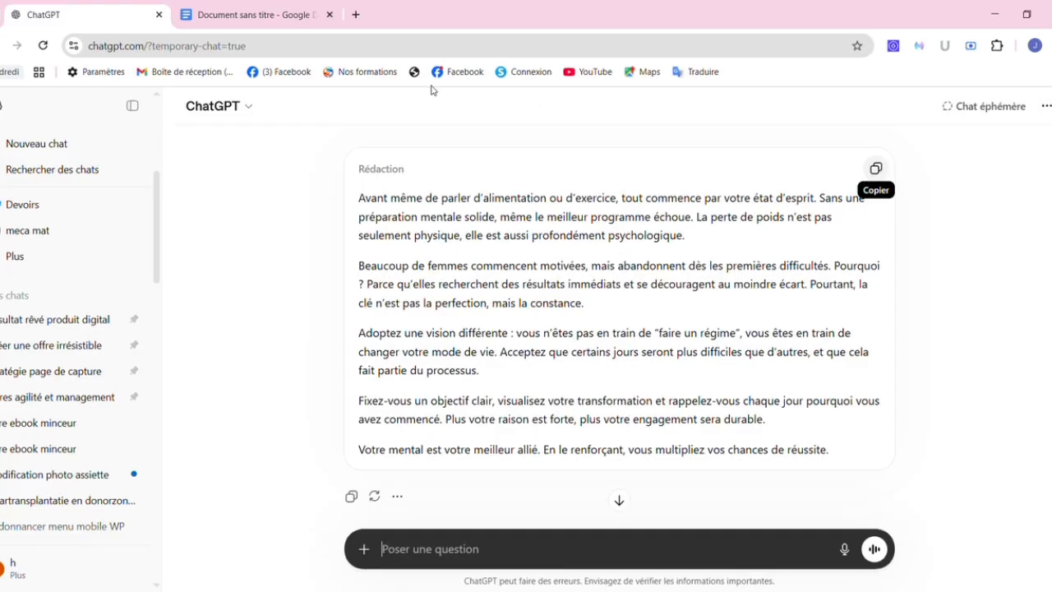
pyautogui.click(877, 169)
# Add a '2-' label below the introduction and paste section 2's five paragraphs as plain text.
pyautogui.click(263, 14)
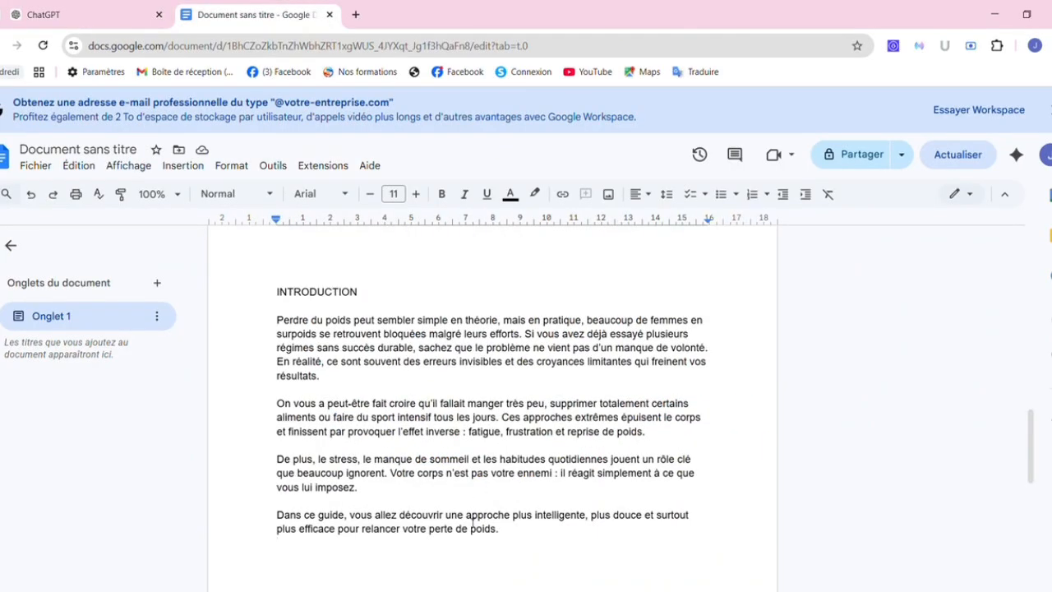
pyautogui.press('Return')
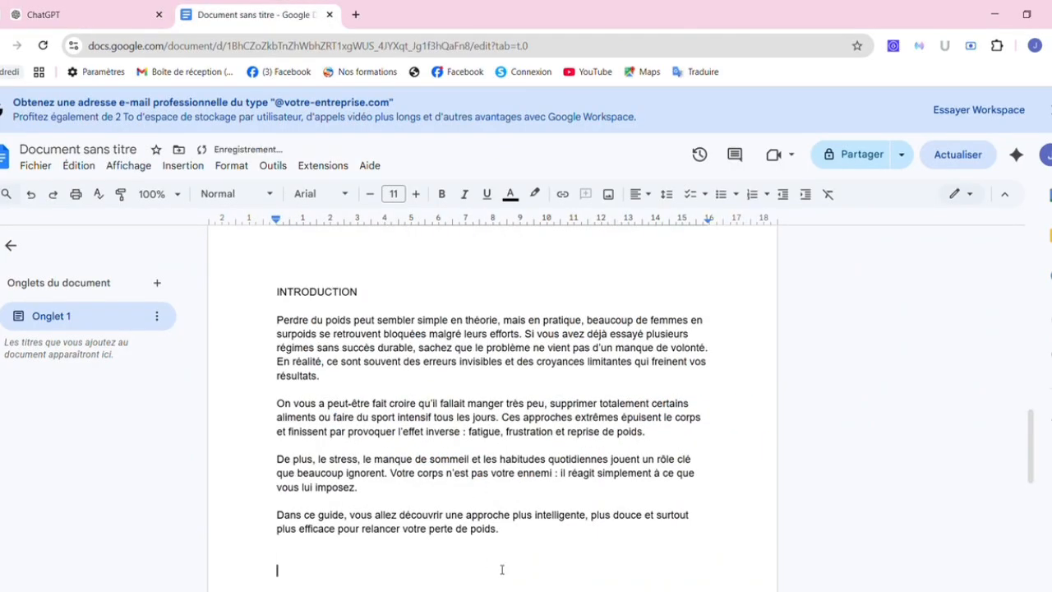
pyautogui.write('2-')
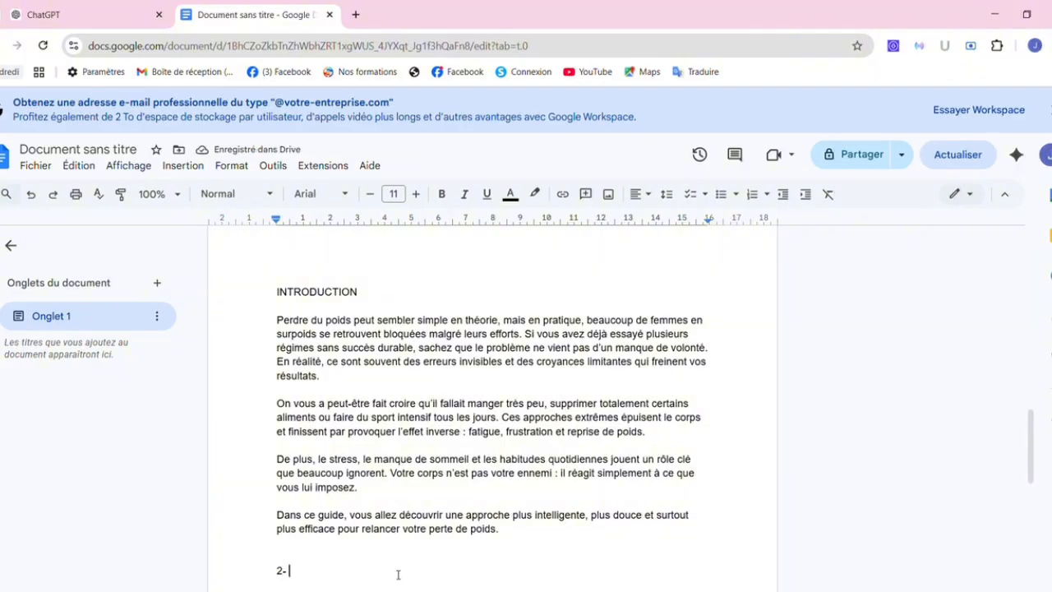
pyautogui.rightClick(312, 579)
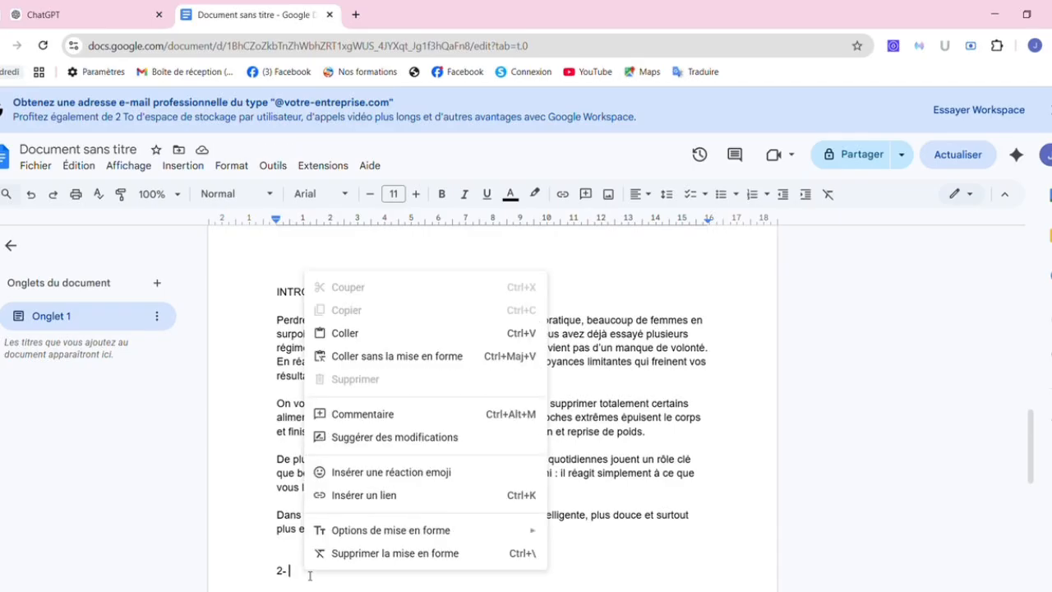
pyautogui.click(365, 356)
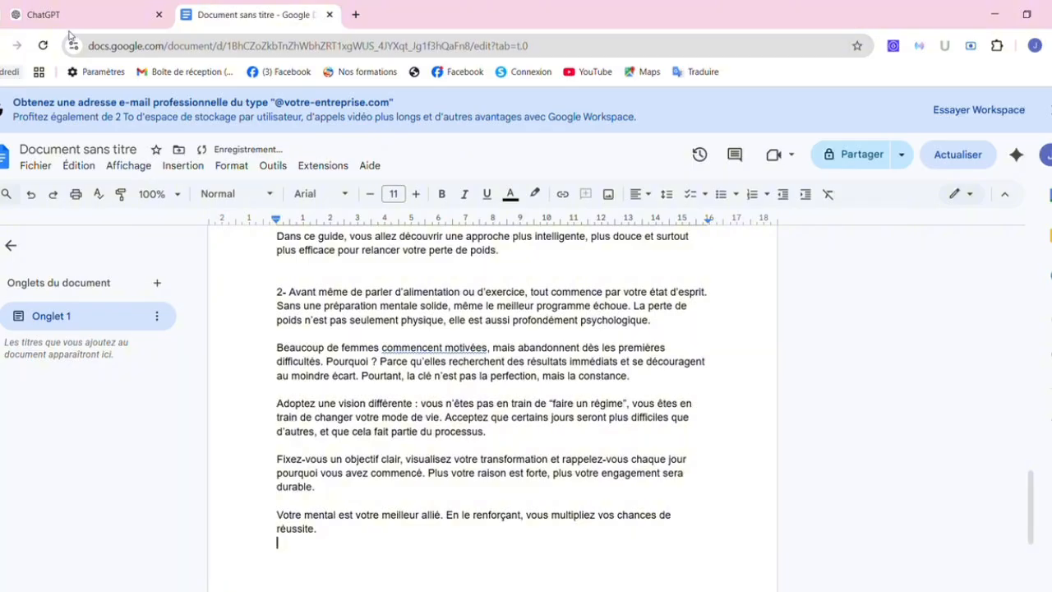
pyautogui.click(94, 15)
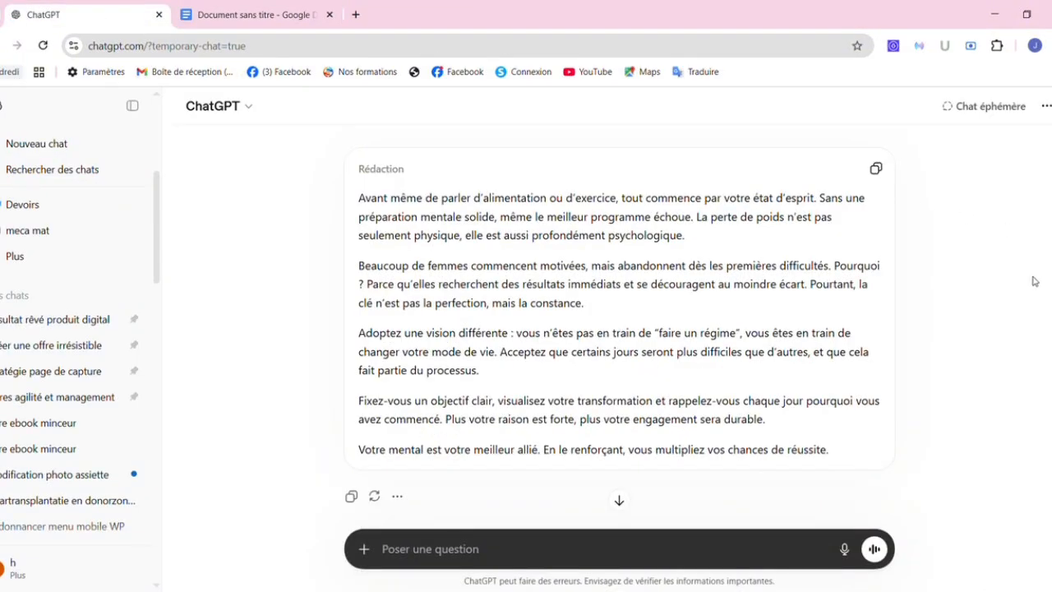
# Ask ChatGPT 'Passe à 3 "…' with item 3 of the table of contents pasted in.
pyautogui.scroll(2, 1032, 281)
pyautogui.scroll(10, 1034, 281)
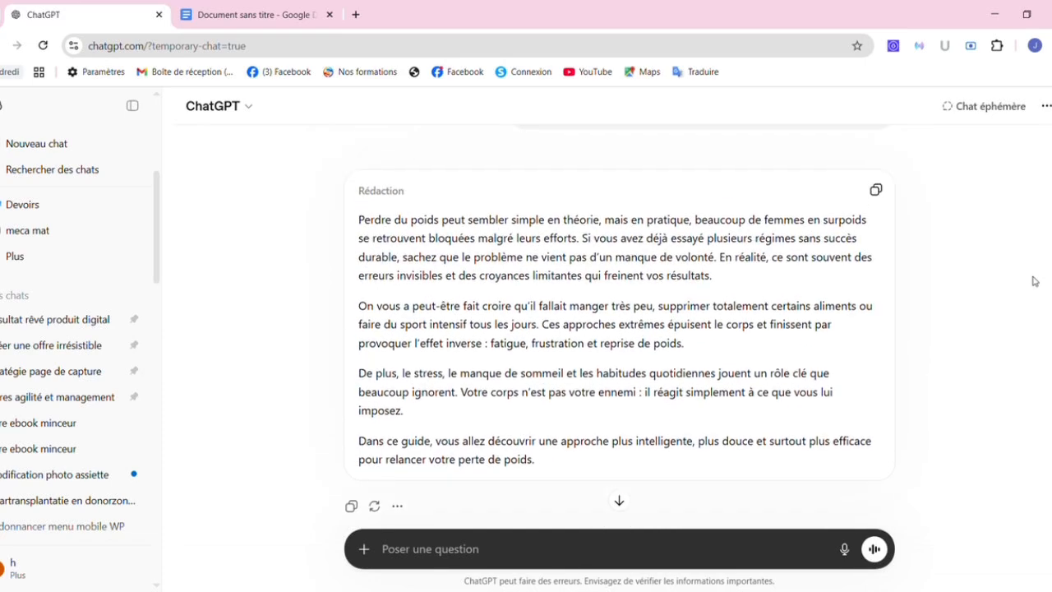
pyautogui.scroll(8, 1033, 281)
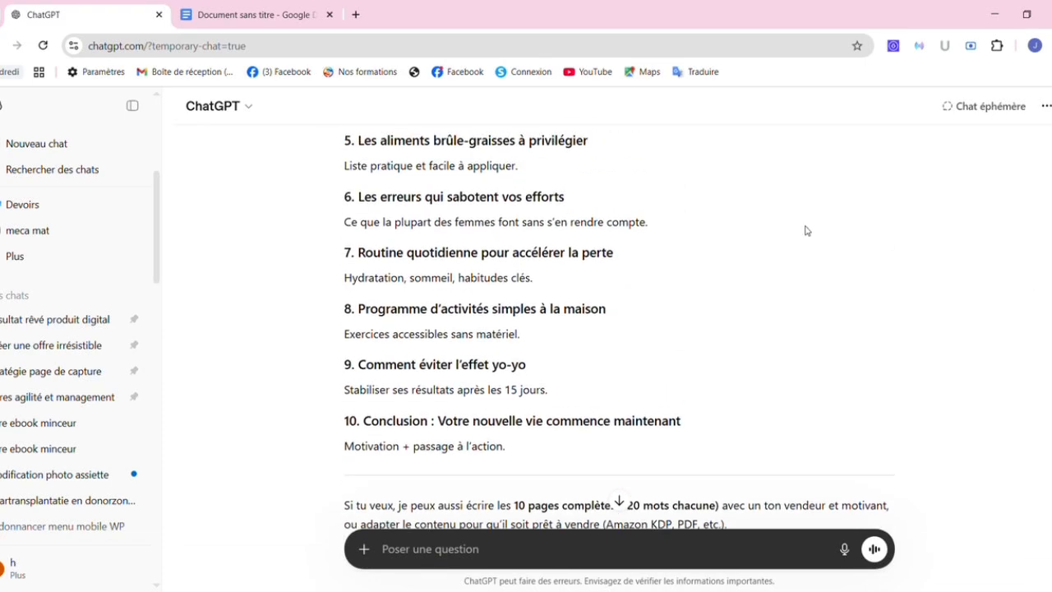
pyautogui.scroll(4, 965, 219)
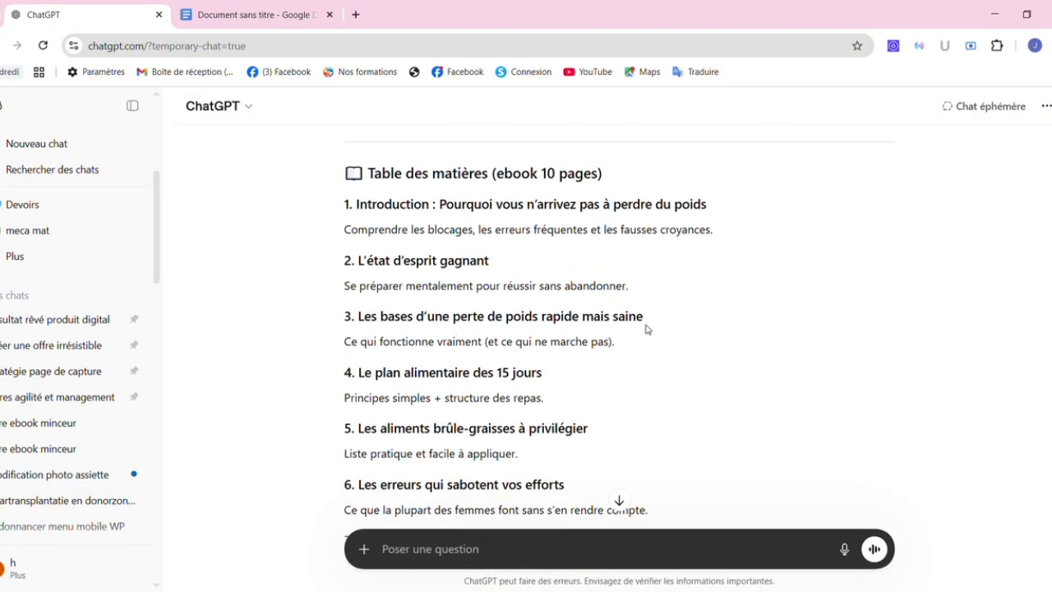
pyautogui.moveTo(645, 321); pyautogui.dragTo(615, 349)
pyautogui.hotkey('ctrl', 'c')
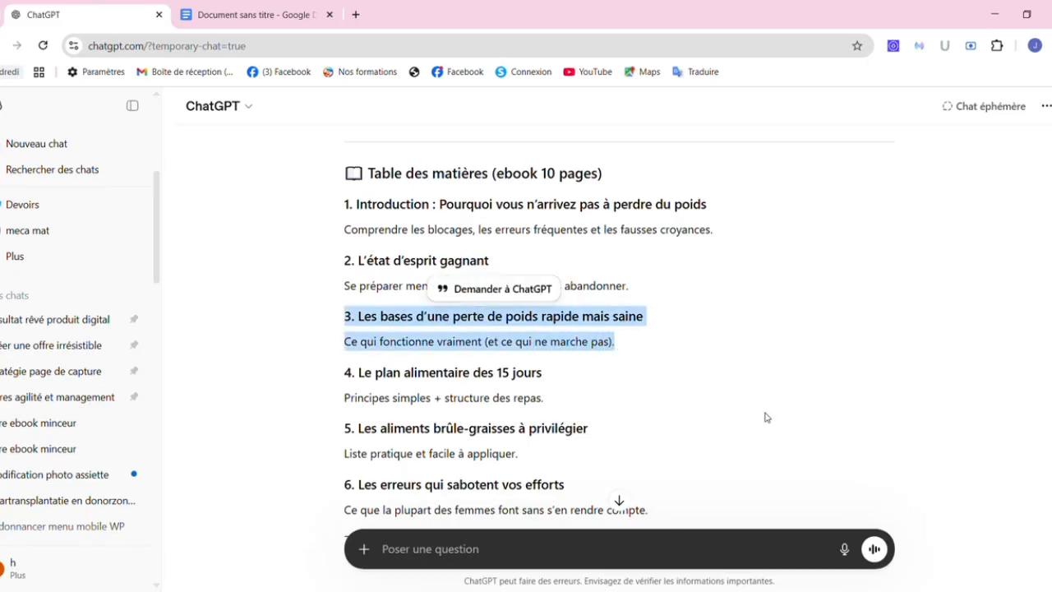
pyautogui.click(590, 558)
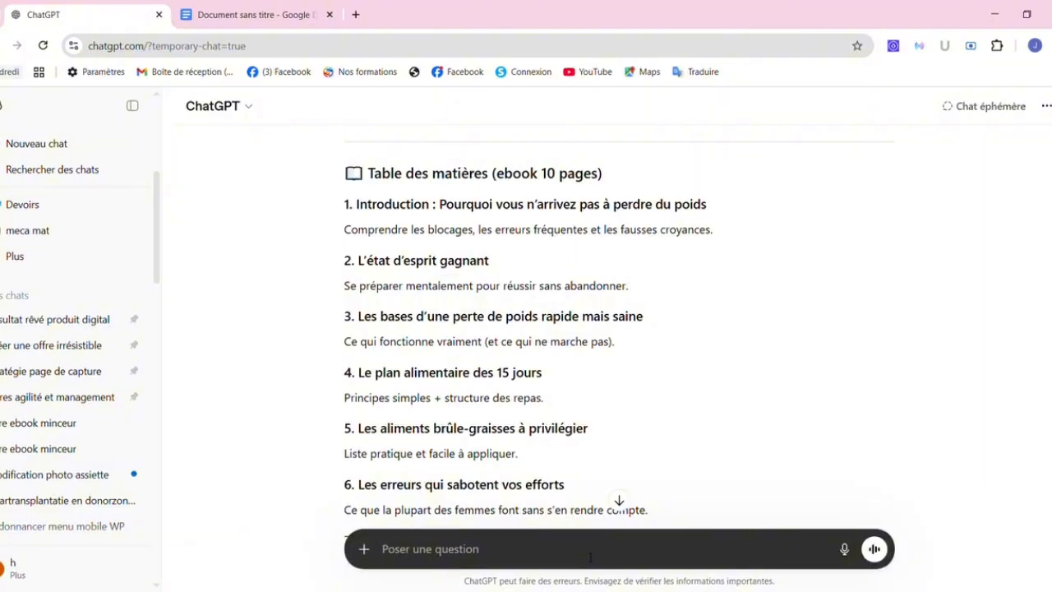
pyautogui.write('p')
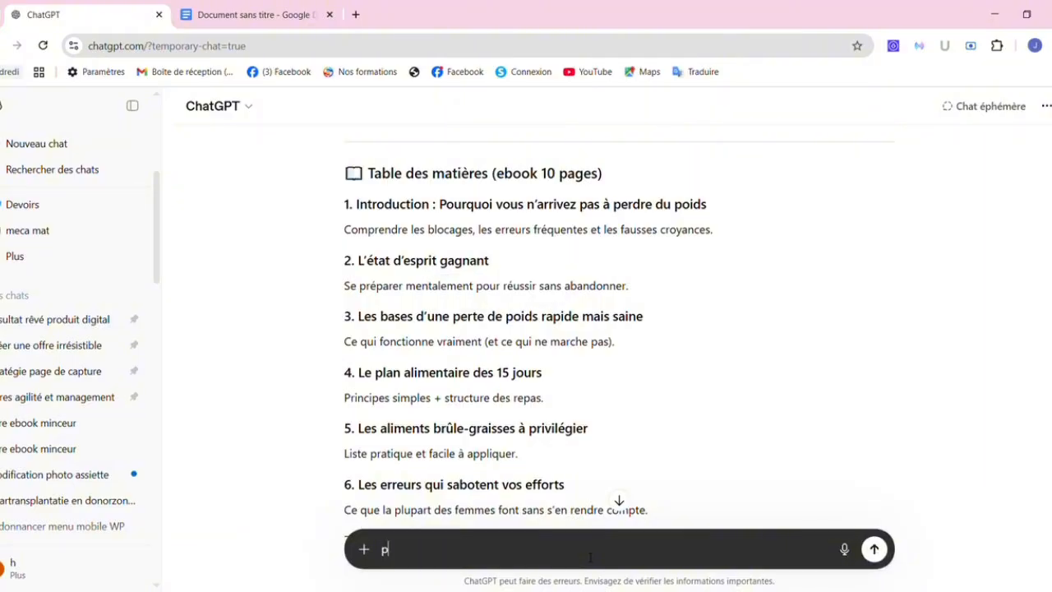
pyautogui.press('BackSpace')
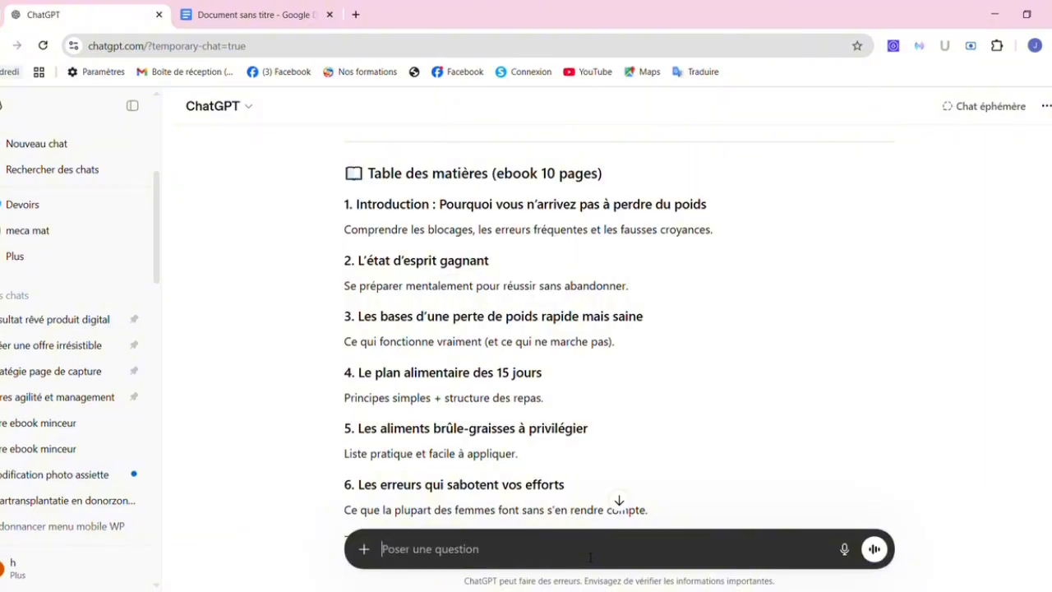
pyautogui.write('Passa')
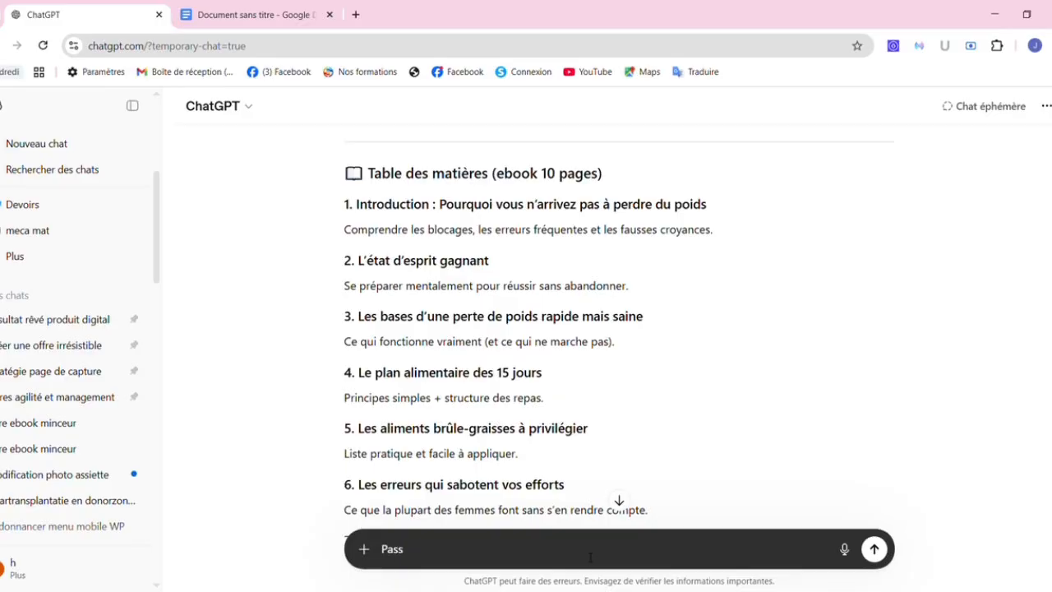
pyautogui.write('e à 3 "')
pyautogui.hotkey('ctrl', 'v')
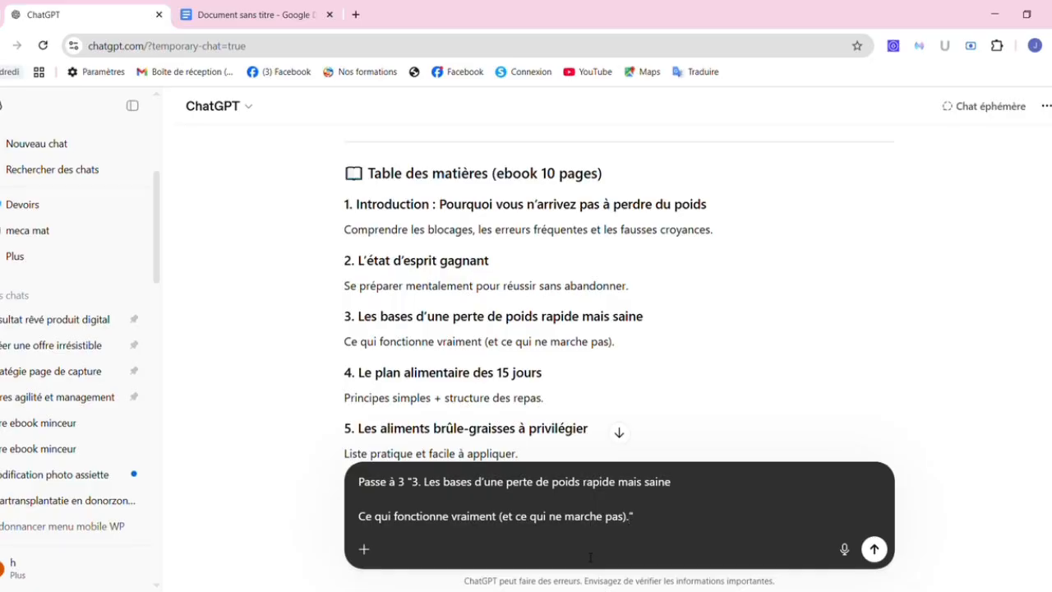
pyautogui.press('Return')
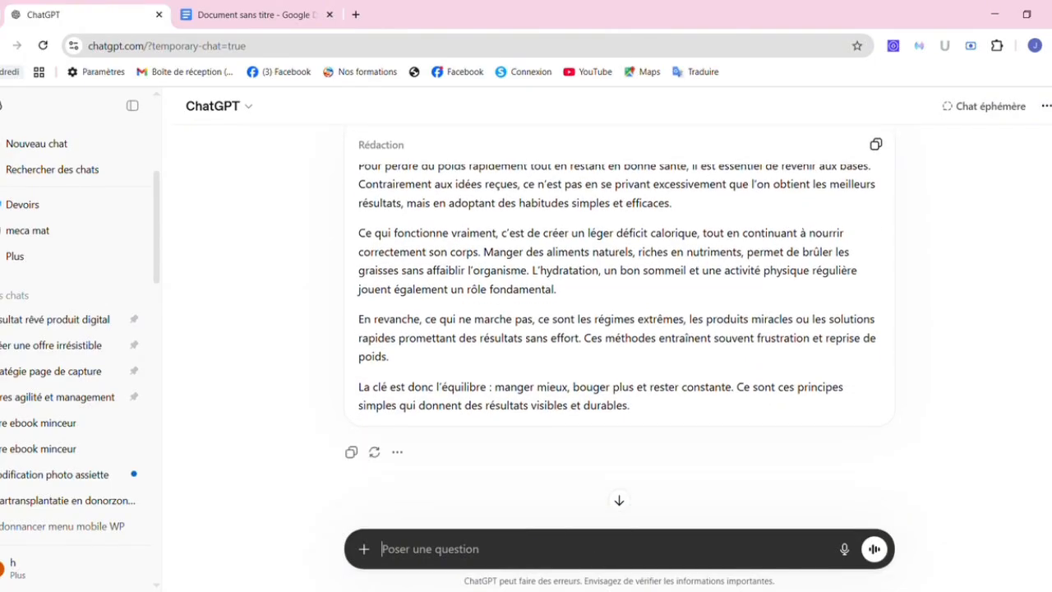
# Copy ChatGPT's four-paragraph draft of section 3 on healthy rapid weight loss.
pyautogui.scroll(3, 619, 328)
pyautogui.scroll(-2, 619, 328)
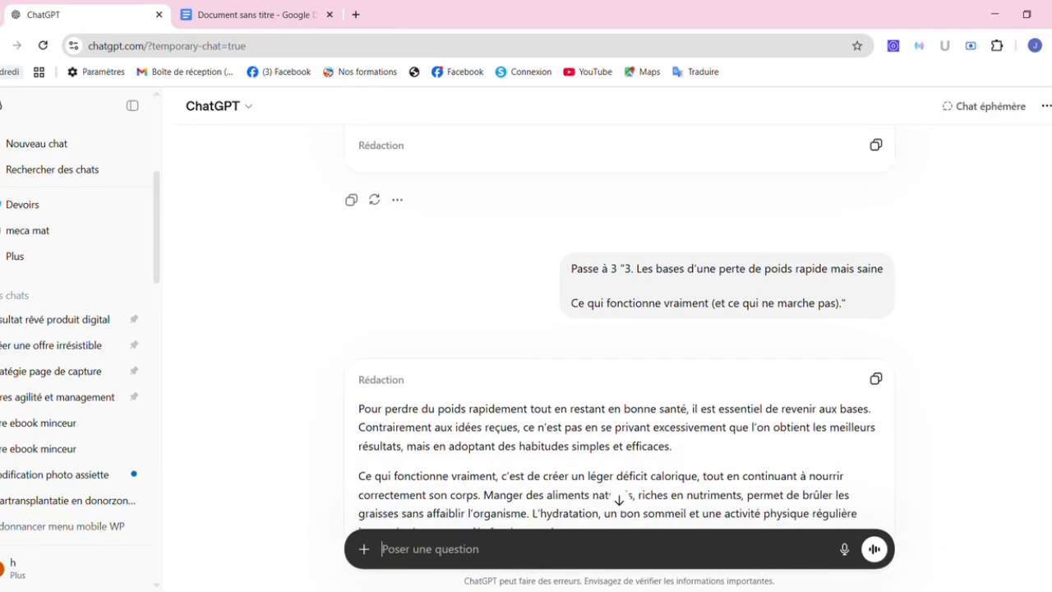
pyautogui.scroll(-1, 748, 351)
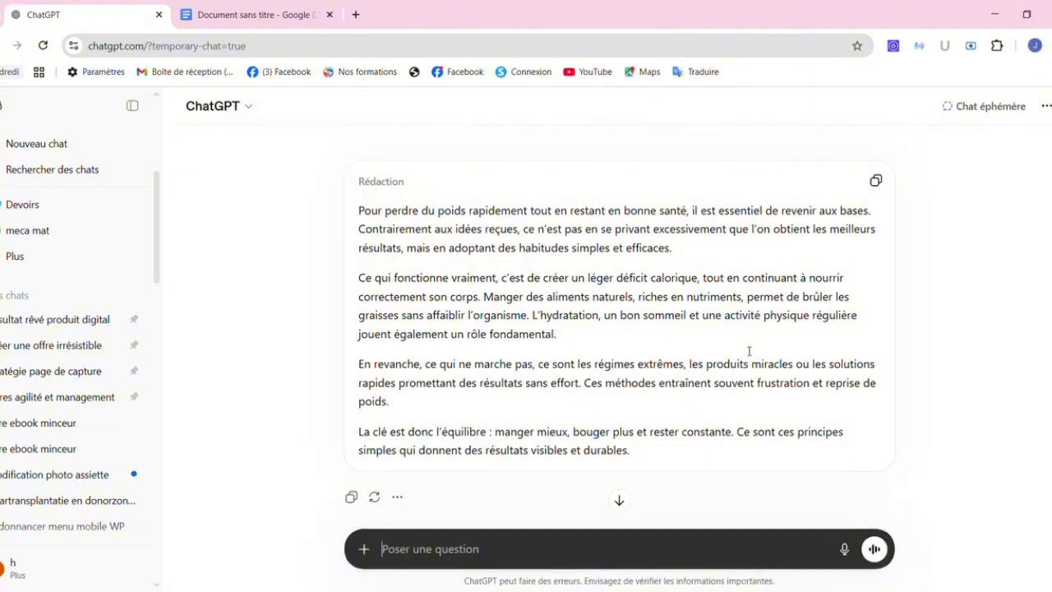
pyautogui.click(884, 187)
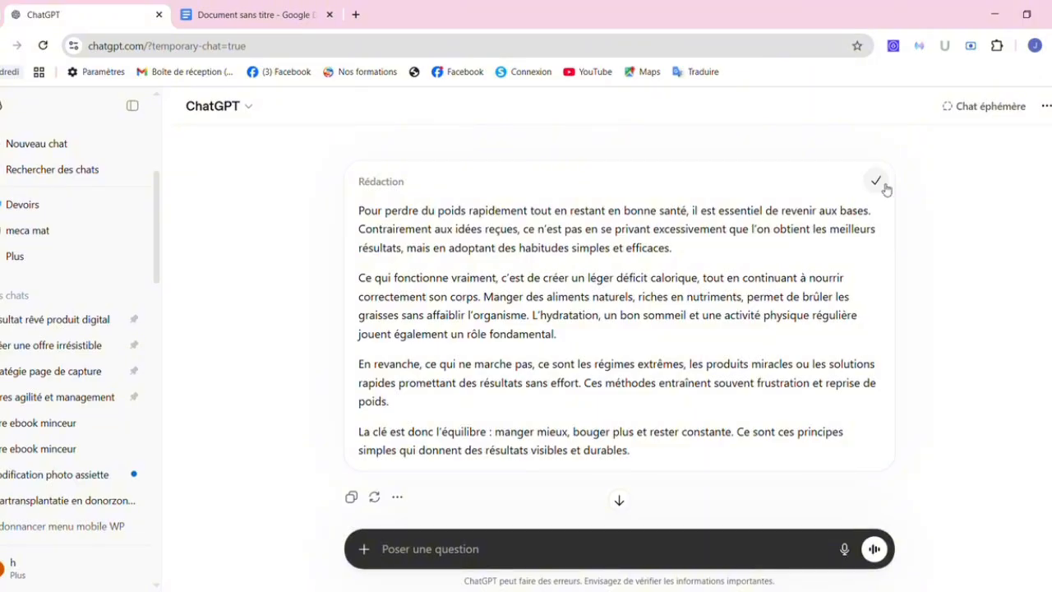
# Add a '3-' label after section 2 and paste section 3's paragraphs as plain text.
pyautogui.click(260, 23)
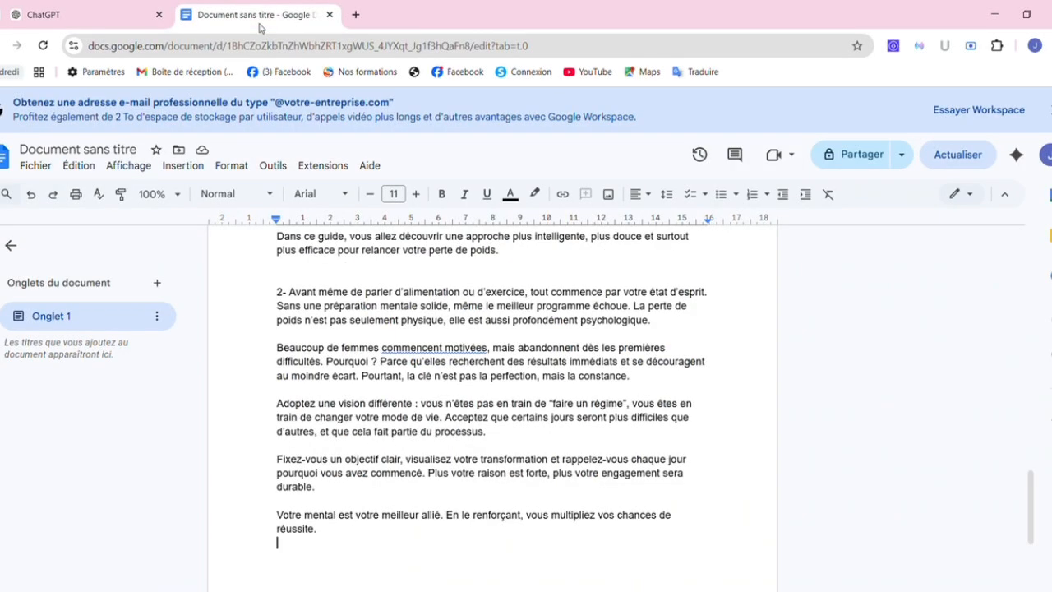
pyautogui.click(321, 553)
pyautogui.write('3-')
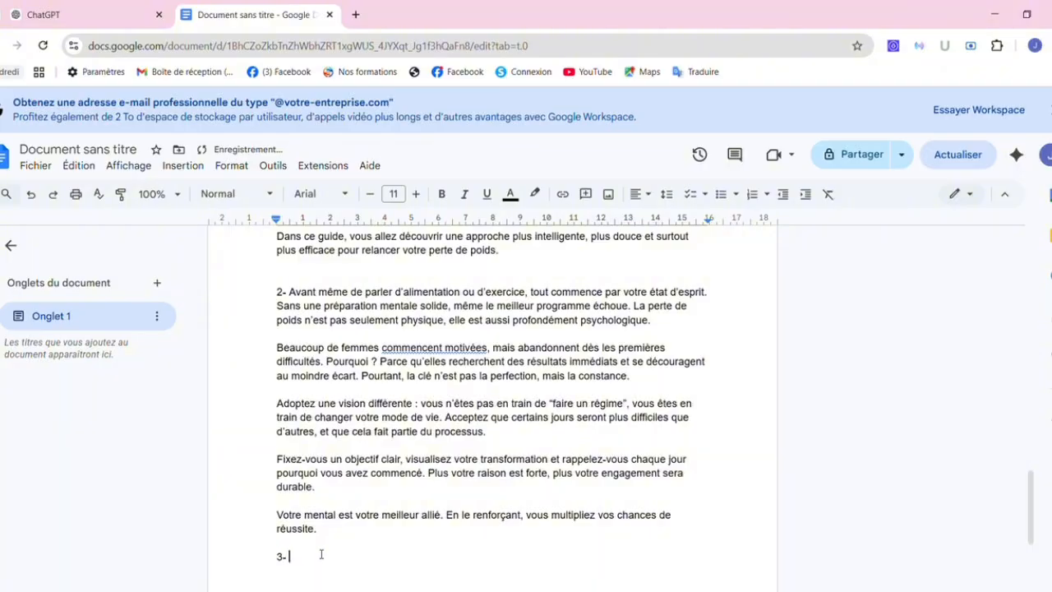
pyautogui.rightClick(313, 565)
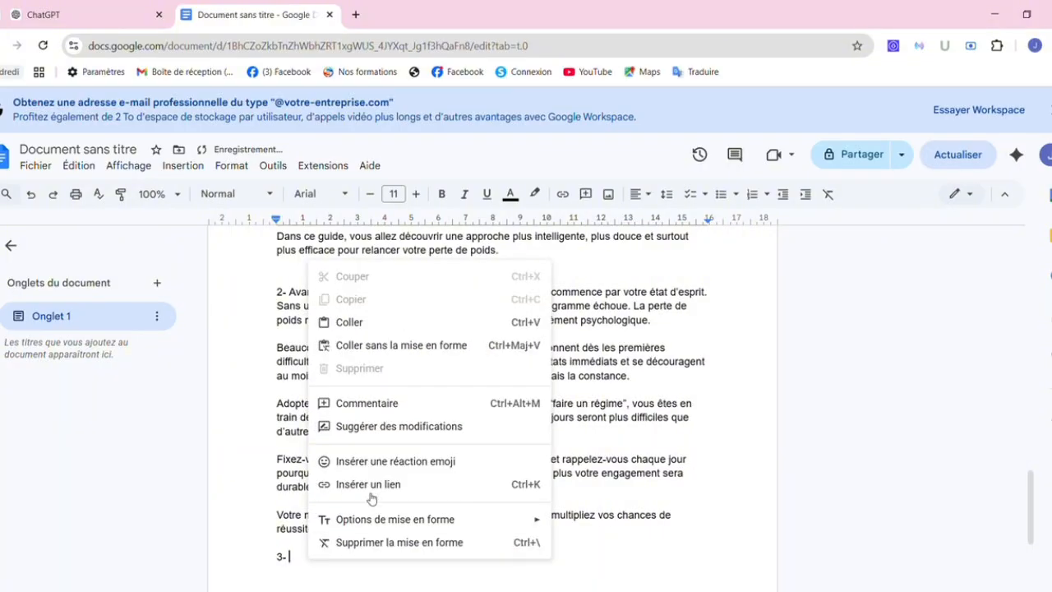
pyautogui.click(361, 345)
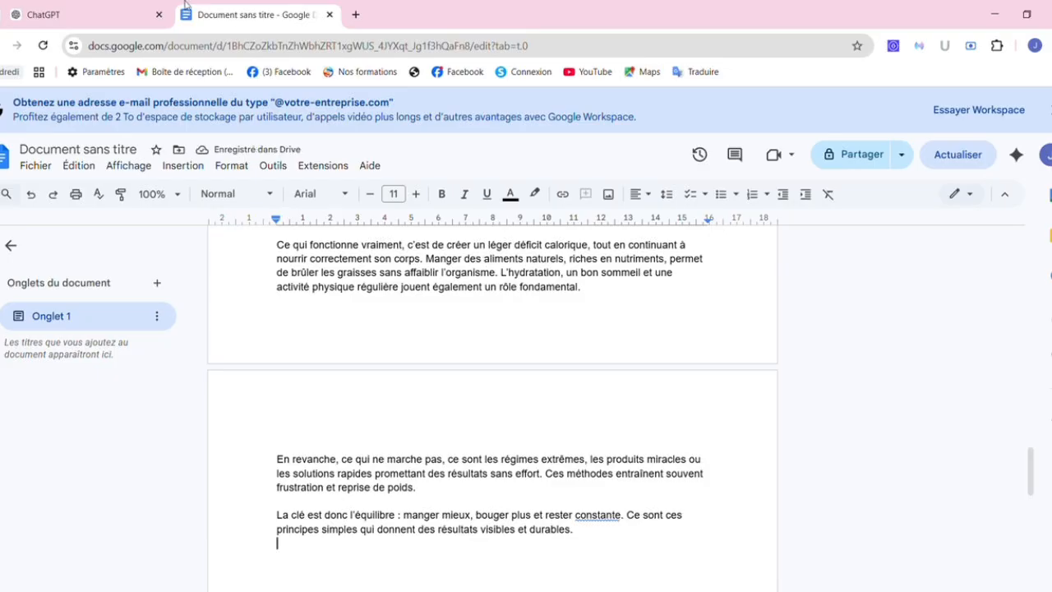
# Open a new browser tab and start typing canva.com in the address bar.
pyautogui.click(70, 5)
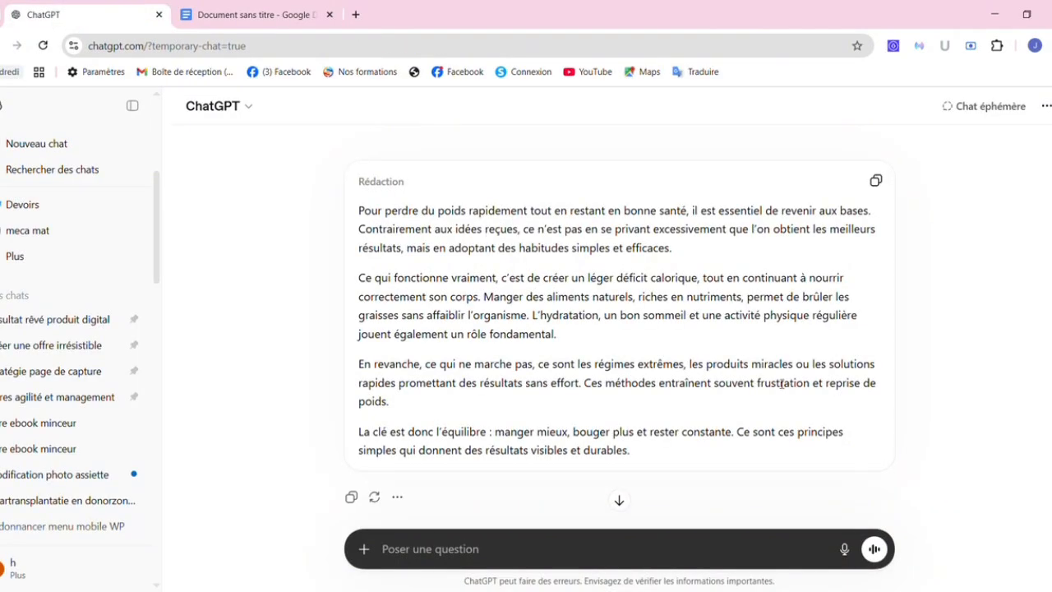
pyautogui.scroll(10, 619, 329)
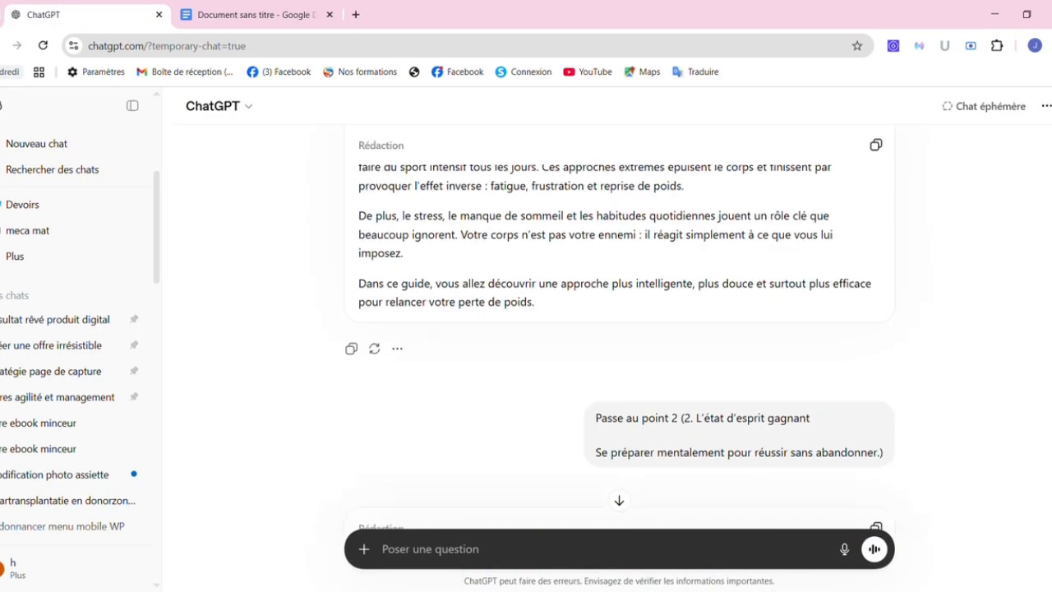
pyautogui.scroll(-12, 618, 329)
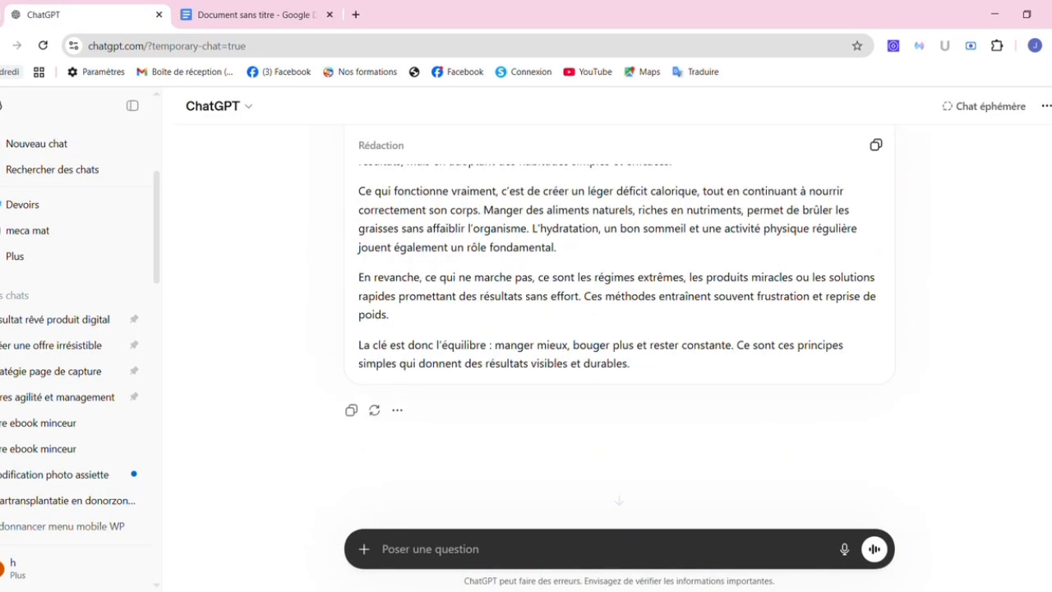
pyautogui.click(268, 10)
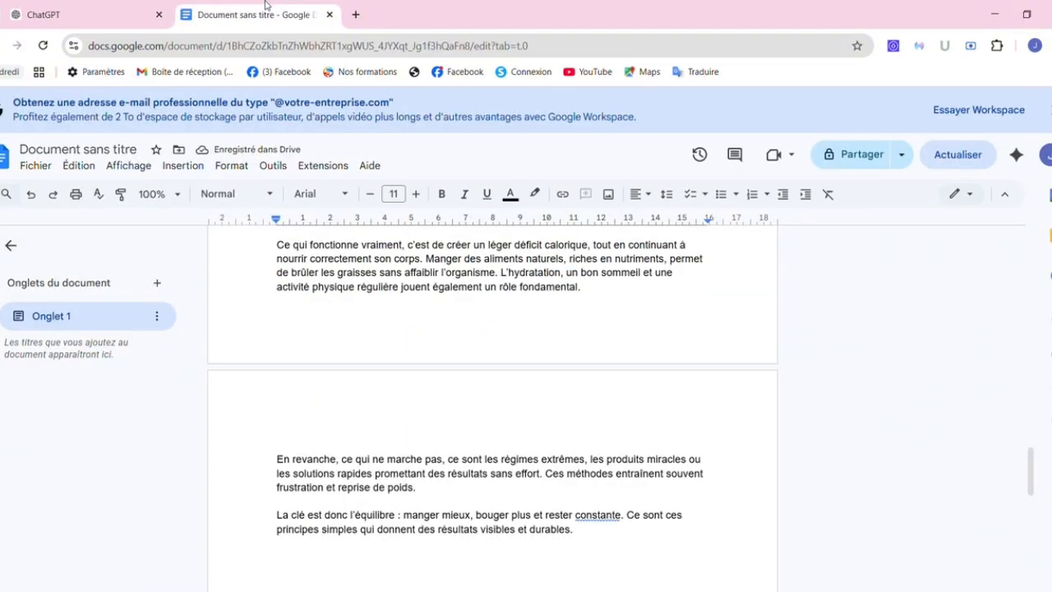
pyautogui.click(356, 14)
pyautogui.write('ca')
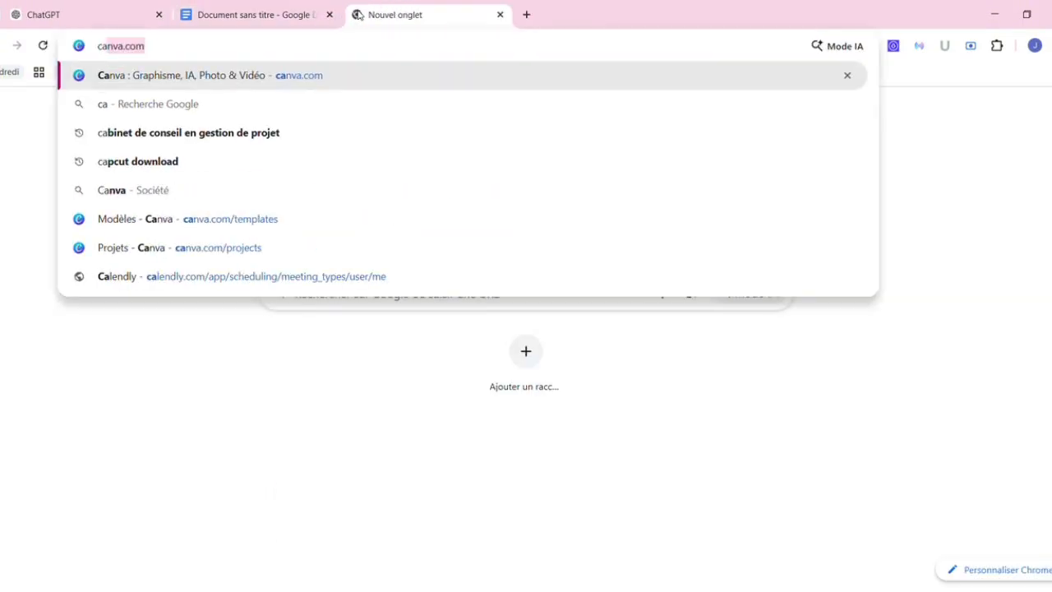
# Accept canva.com in the address bar to load Canva's templates home page.
pyautogui.press('Return')
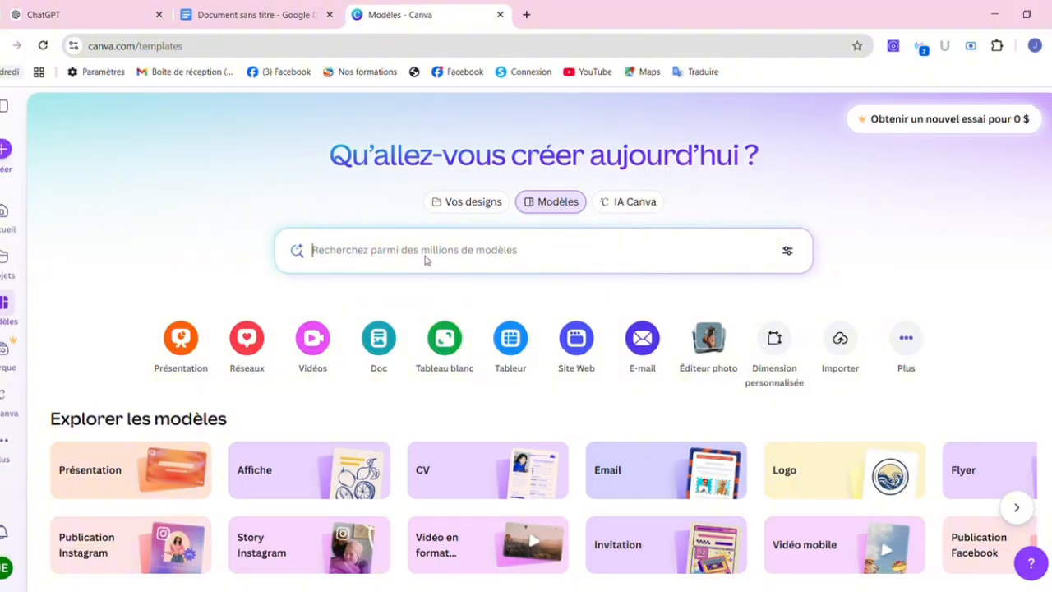
pyautogui.click(238, 22)
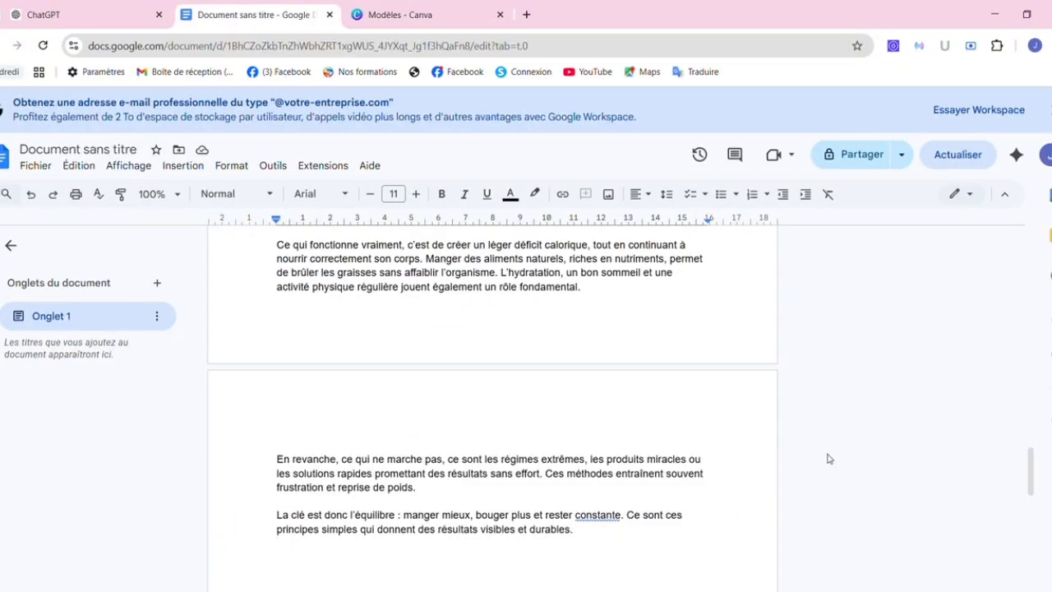
pyautogui.moveTo(1033, 469)
pyautogui.mouseDown()
pyautogui.moveTo(994, 237)
pyautogui.moveTo(1028, 477)
pyautogui.mouseUp()
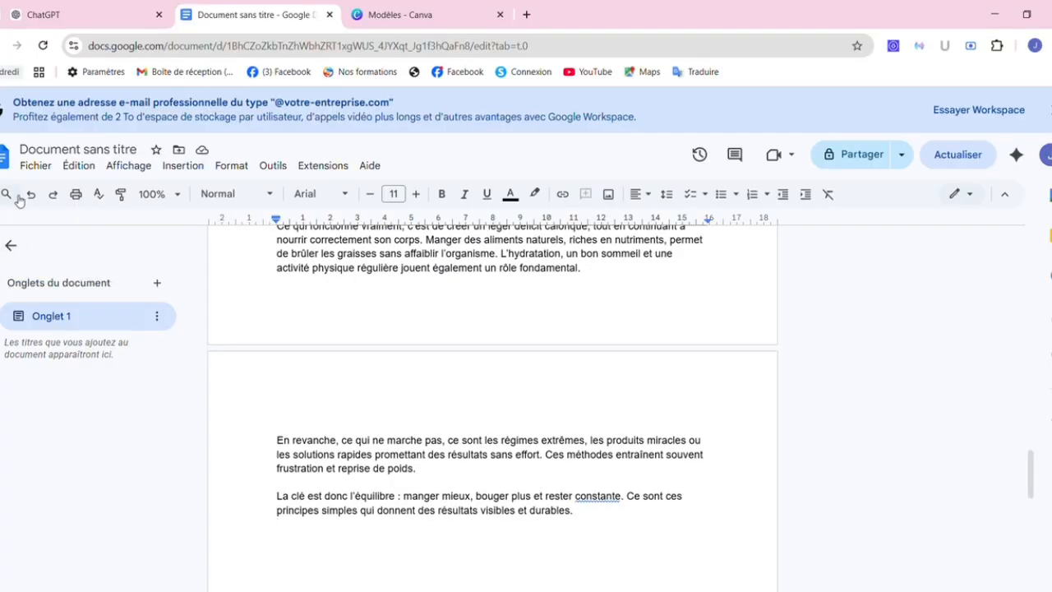
pyautogui.click(30, 166)
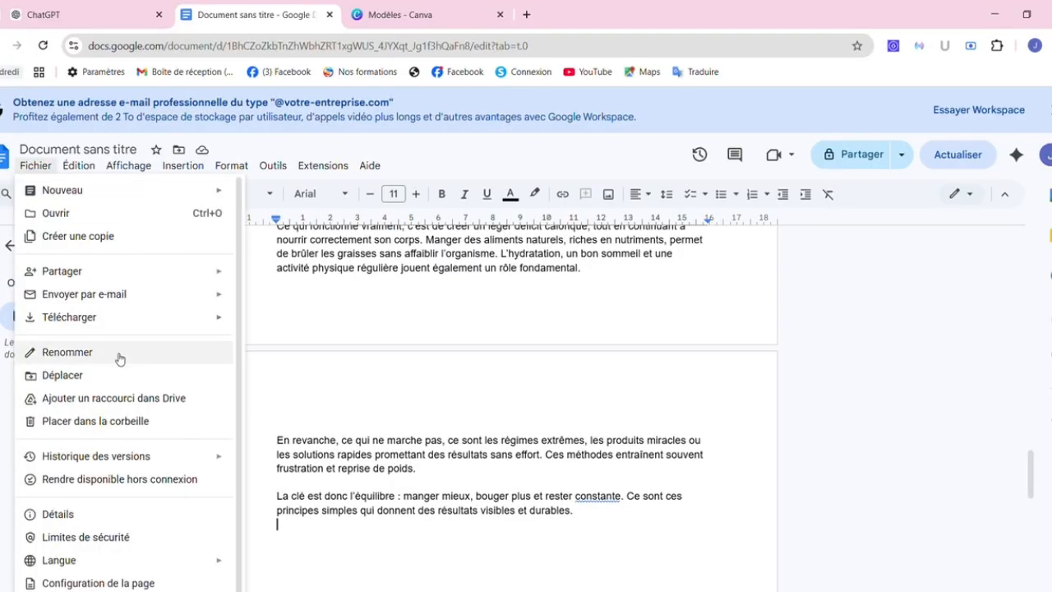
pyautogui.moveTo(168, 317)
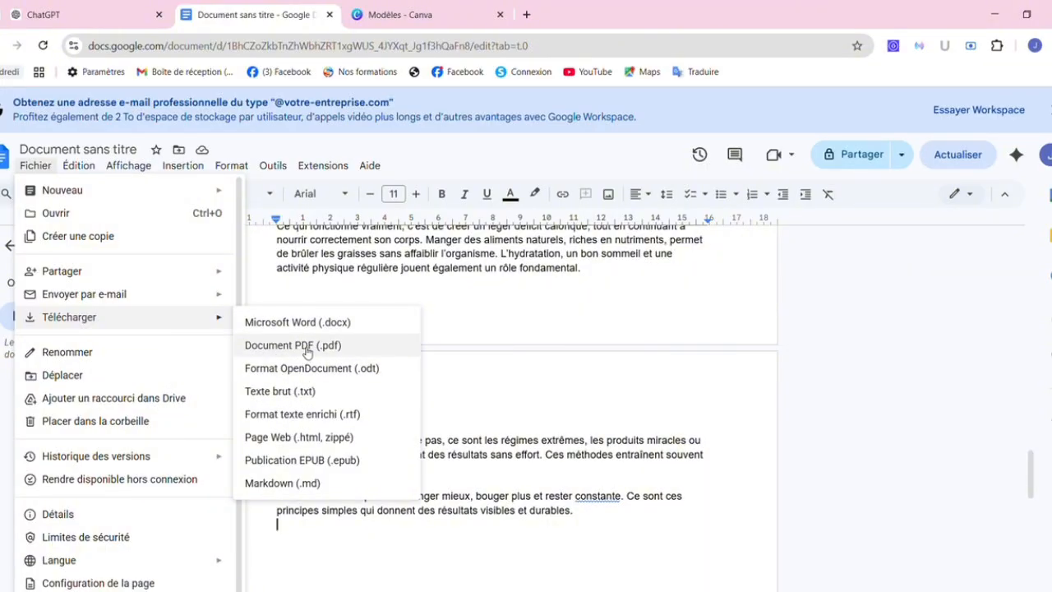
pyautogui.click(654, 406)
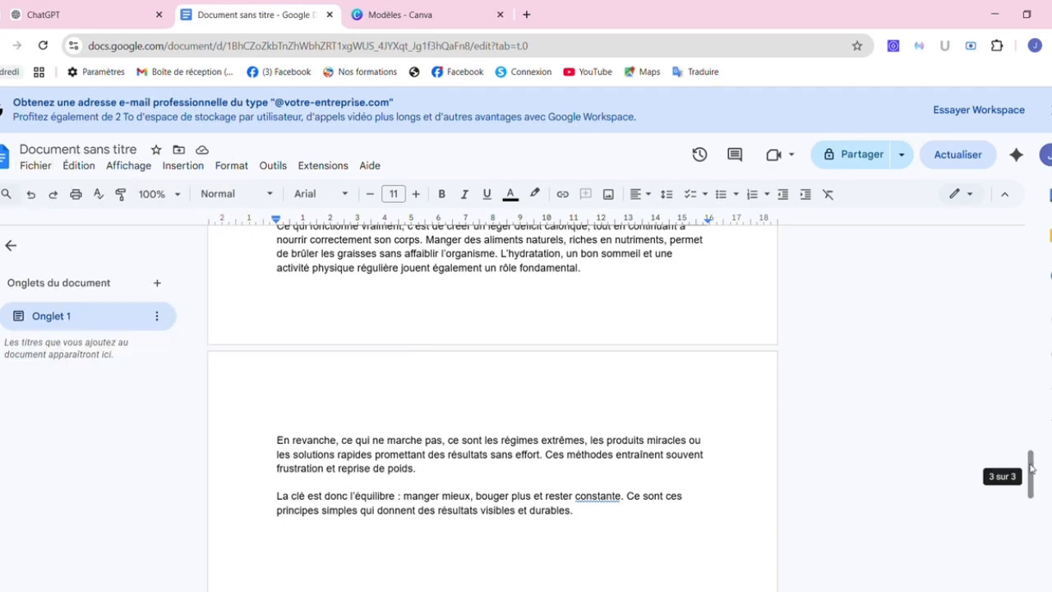
pyautogui.moveTo(1030, 469); pyautogui.dragTo(888, 308)
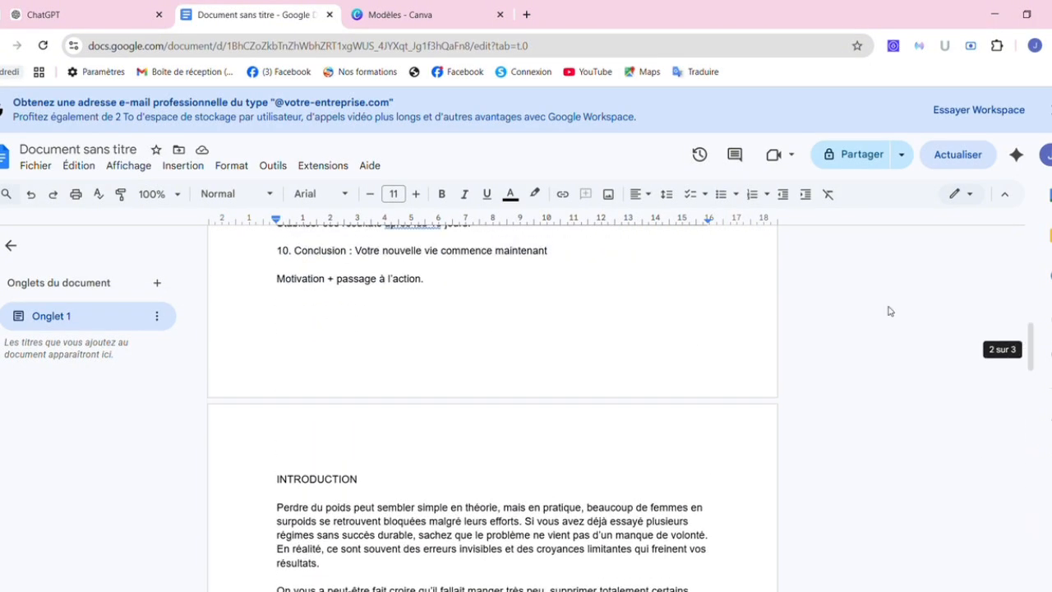
pyautogui.click(425, 16)
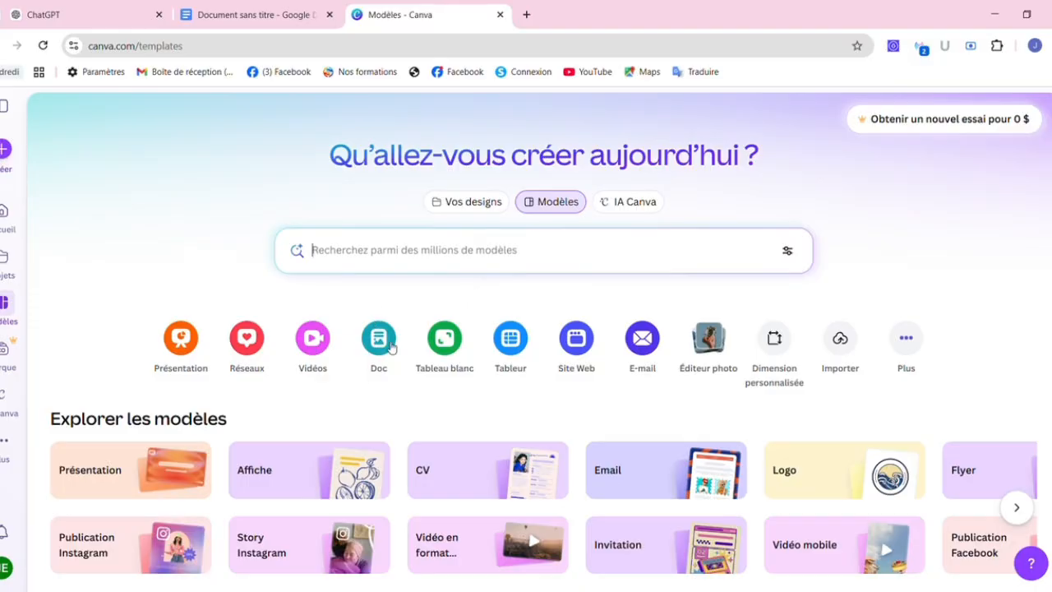
# Search Canva templates for 'ebook business' and browse the resulting ebook cover designs.
pyautogui.click(378, 254)
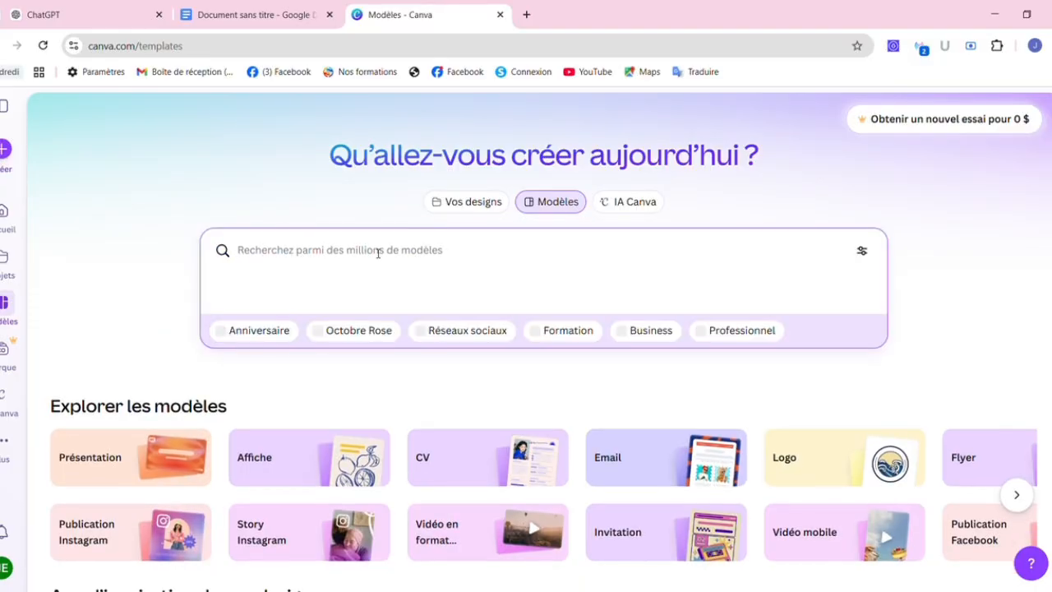
pyautogui.write('ebook')
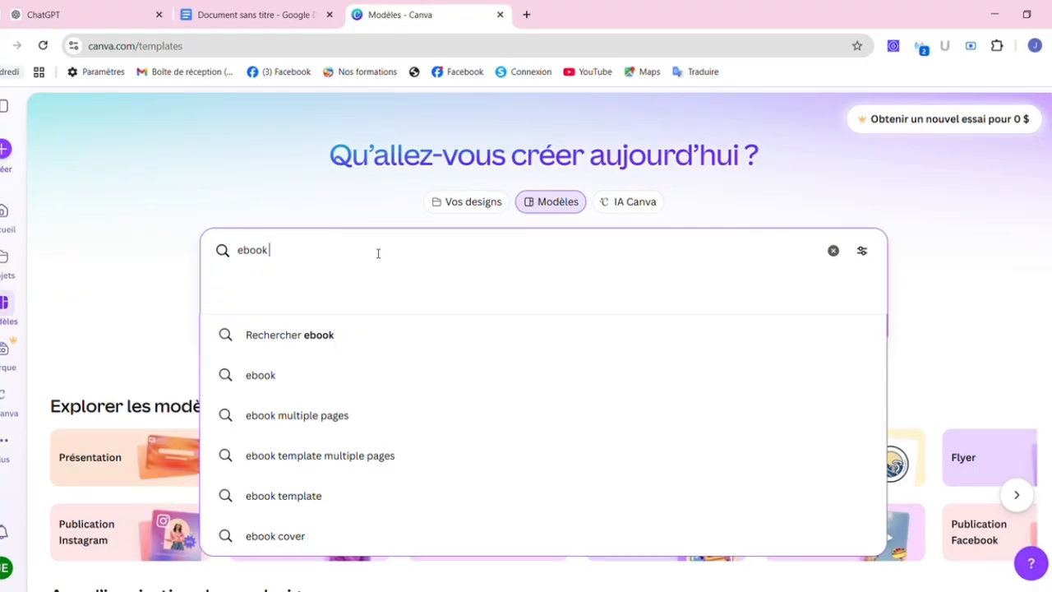
pyautogui.write('bu')
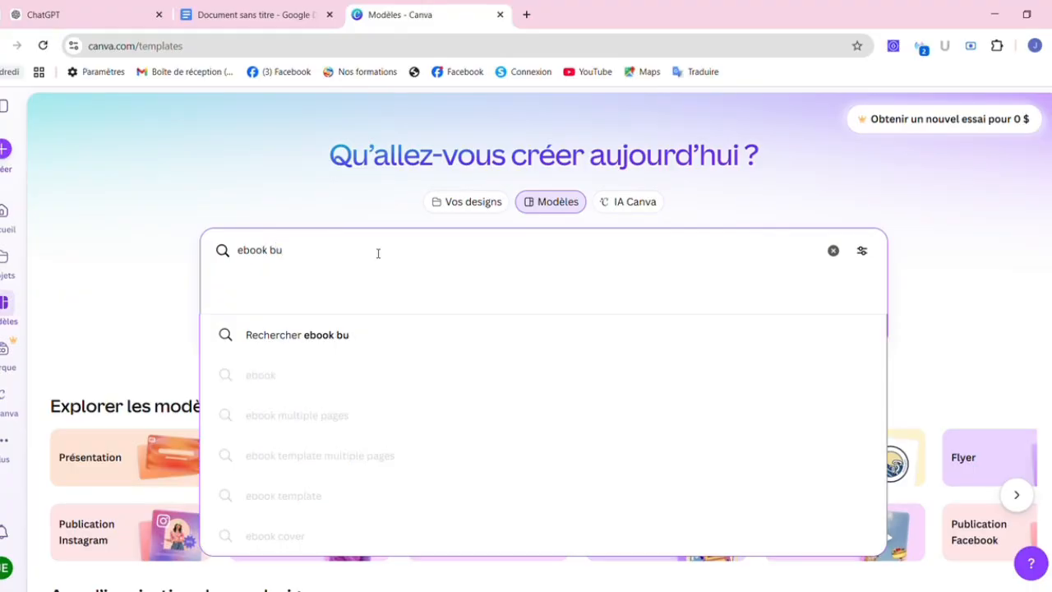
pyautogui.write('sine')
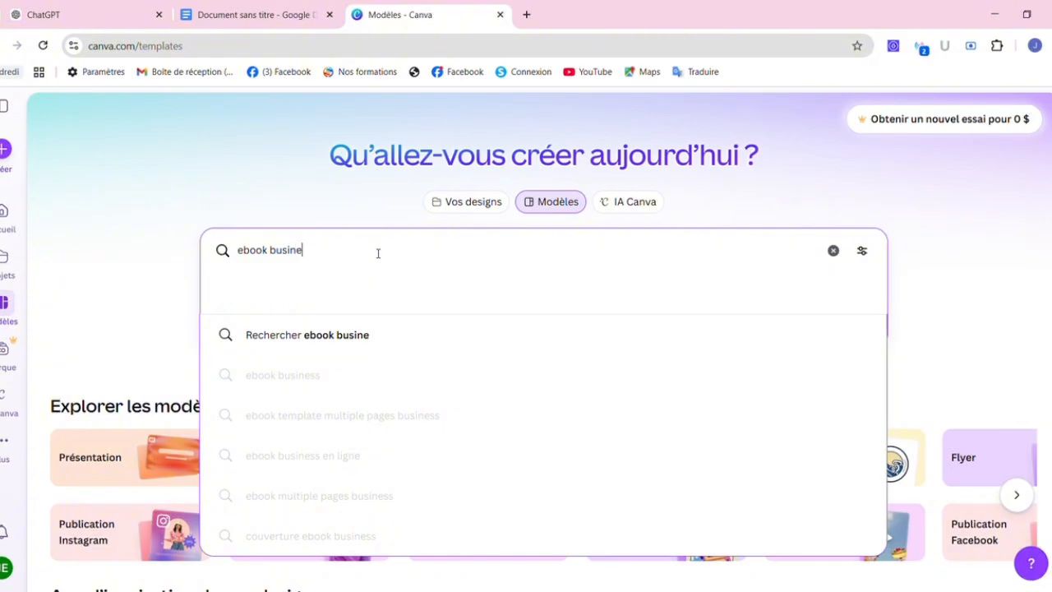
pyautogui.write('ss')
pyautogui.press('Return')
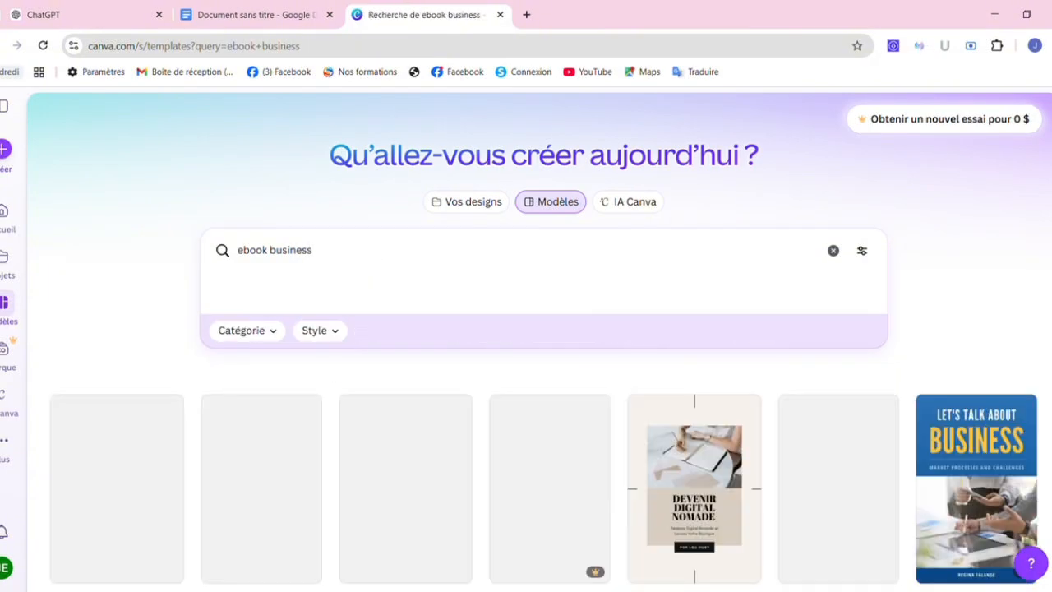
pyautogui.scroll(-3, 526, 234)
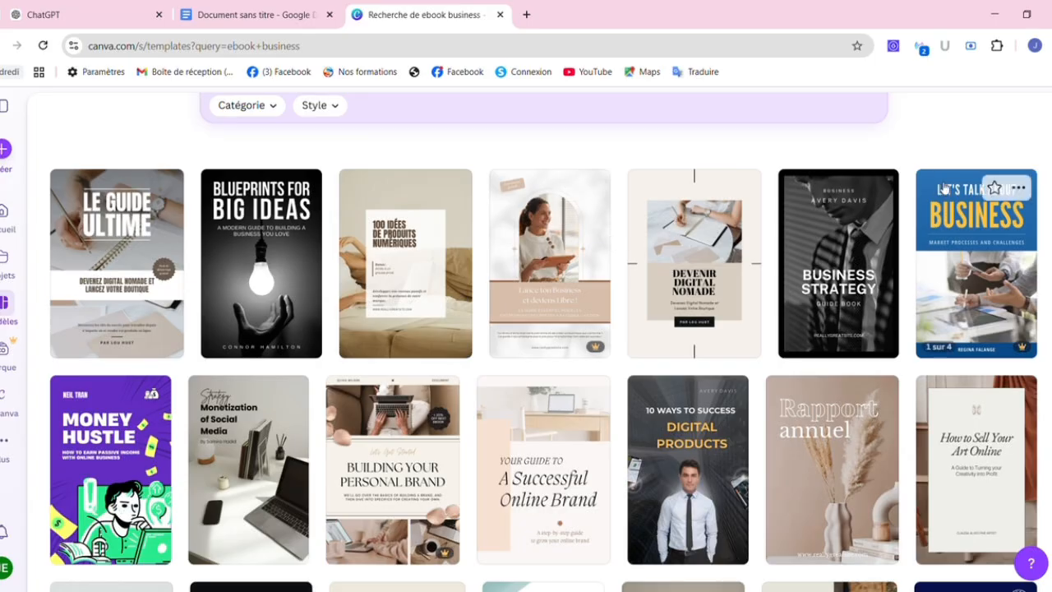
pyautogui.scroll(2, 526, 329)
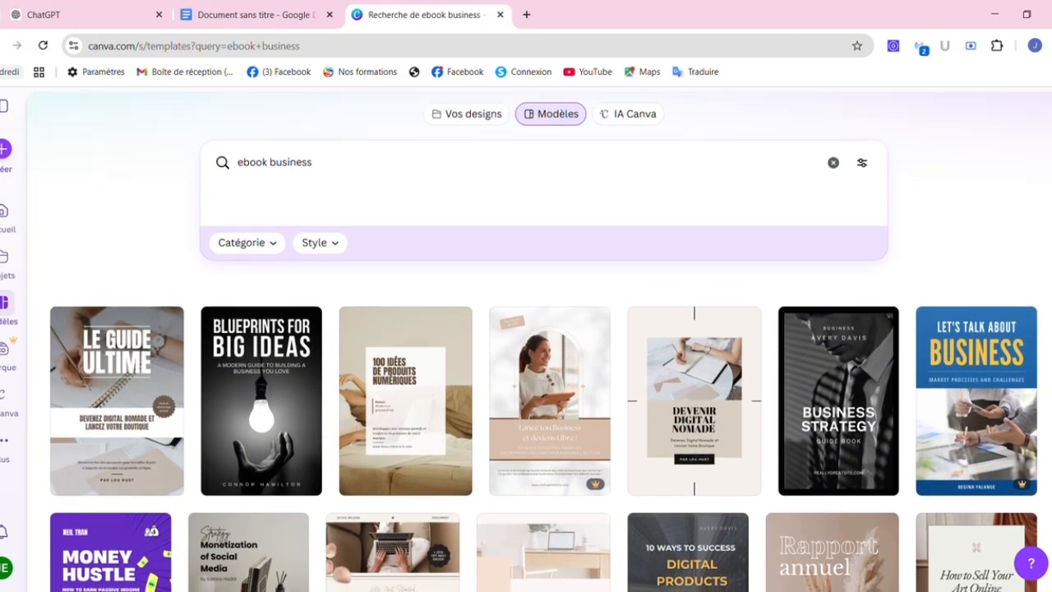
pyautogui.scroll(-4, 526, 329)
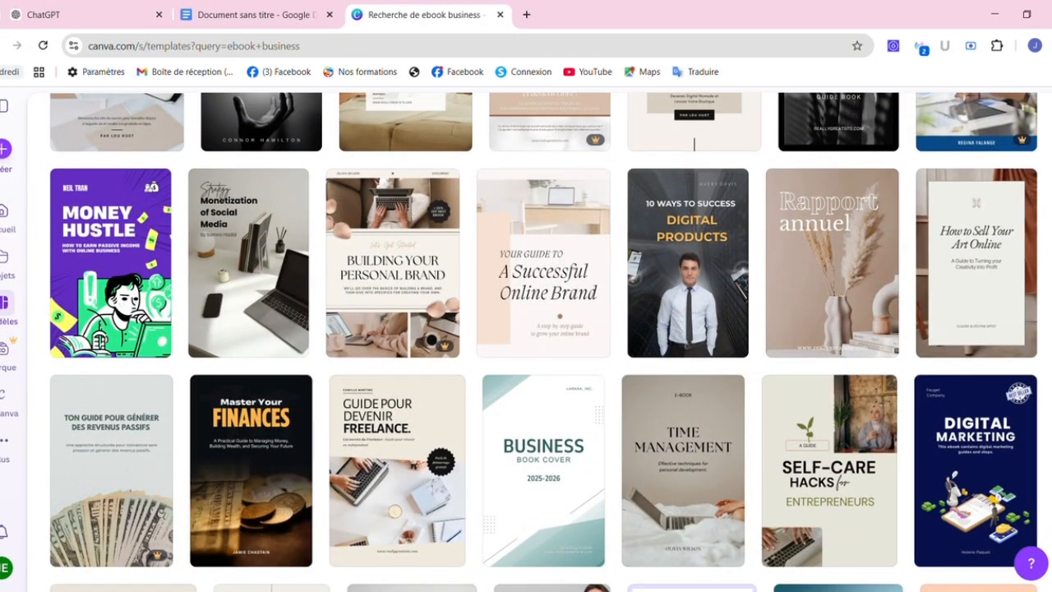
pyautogui.scroll(3, 859, 166)
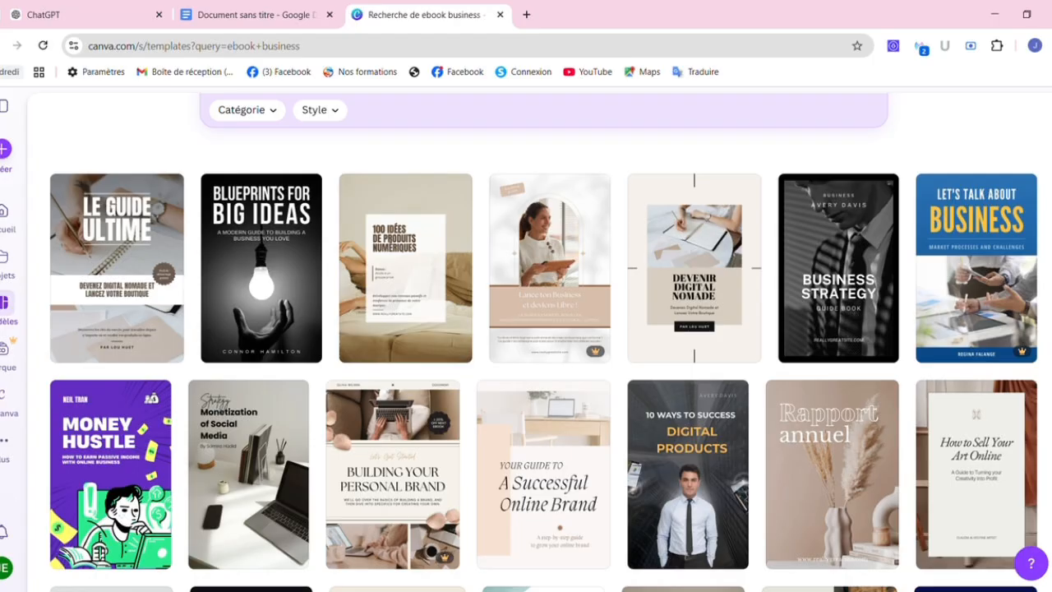
pyautogui.scroll(3, 543, 342)
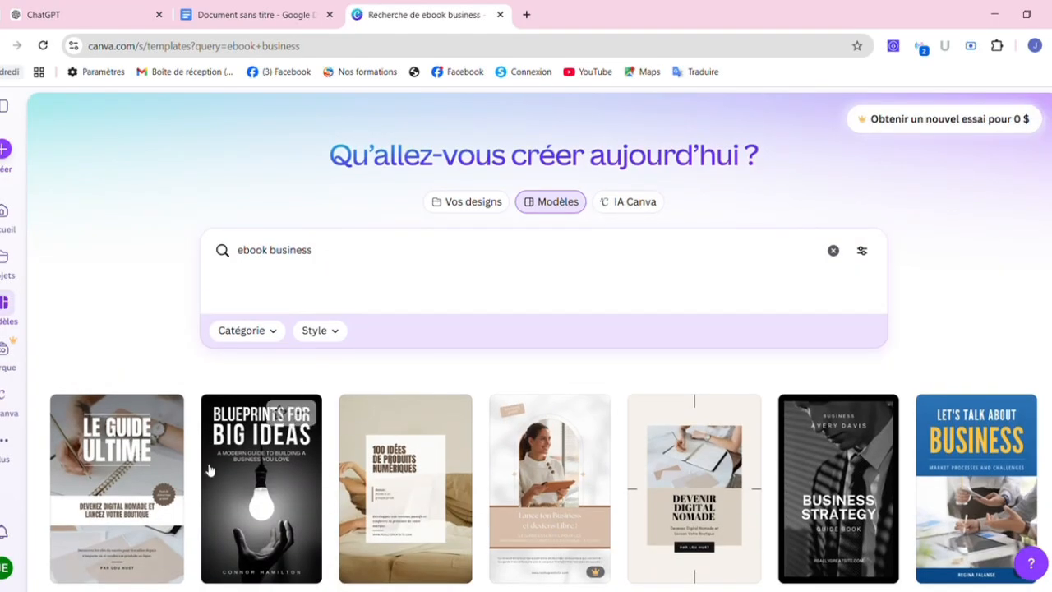
# Change the template search from 'ebook business' to 'ebook healthy' and browse the new covers.
pyautogui.doubleClick(302, 252)
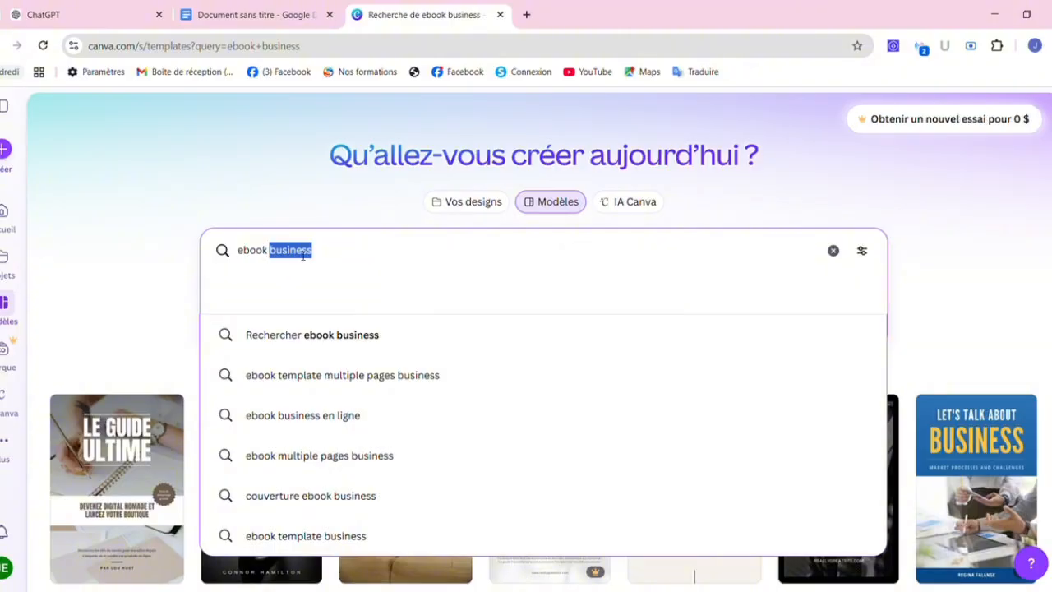
pyautogui.write('healthy')
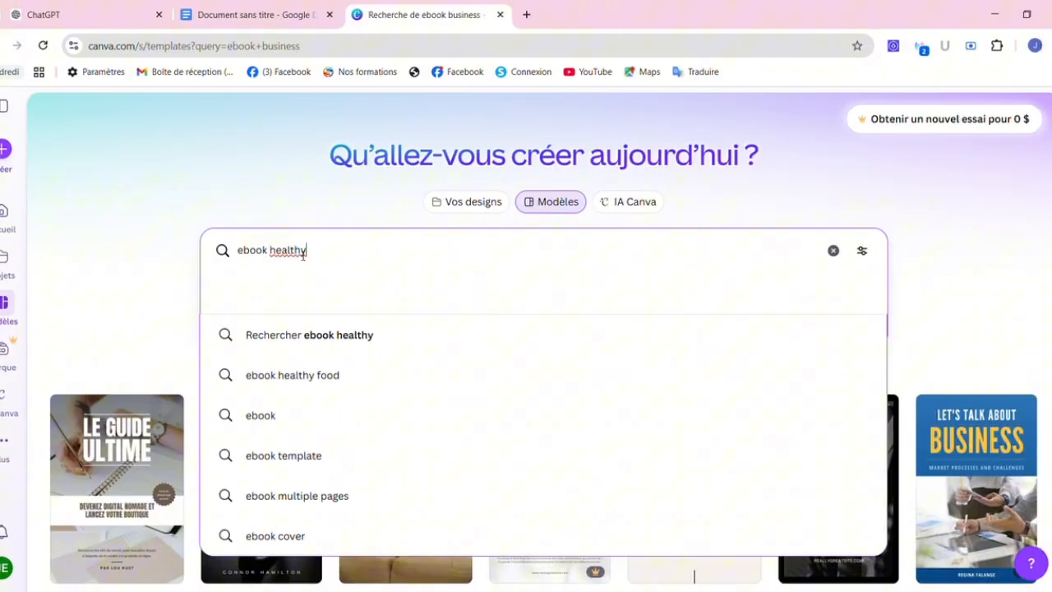
pyautogui.press('Return')
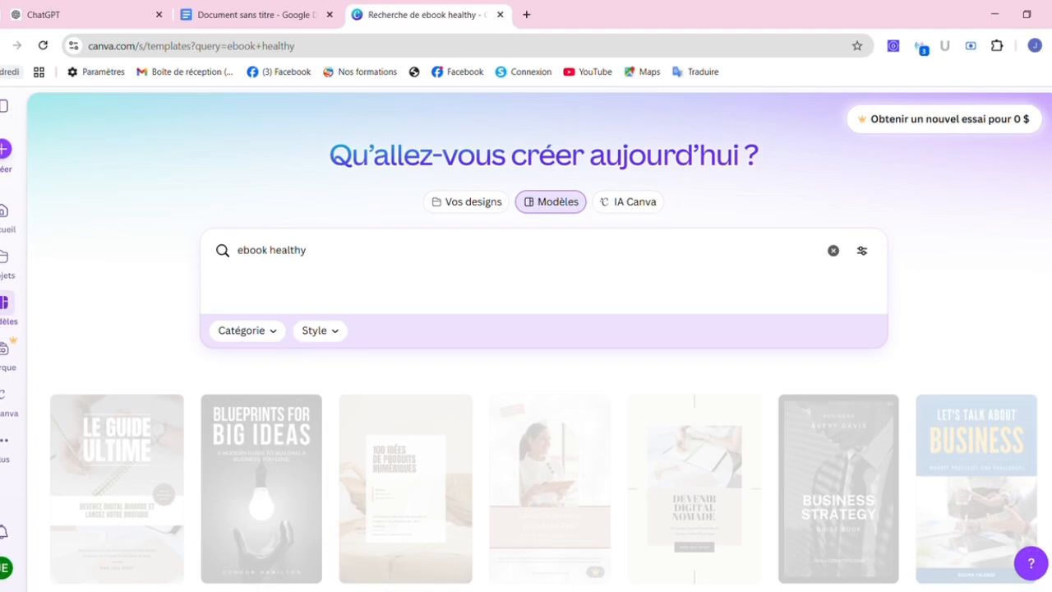
pyautogui.scroll(-2, 543, 411)
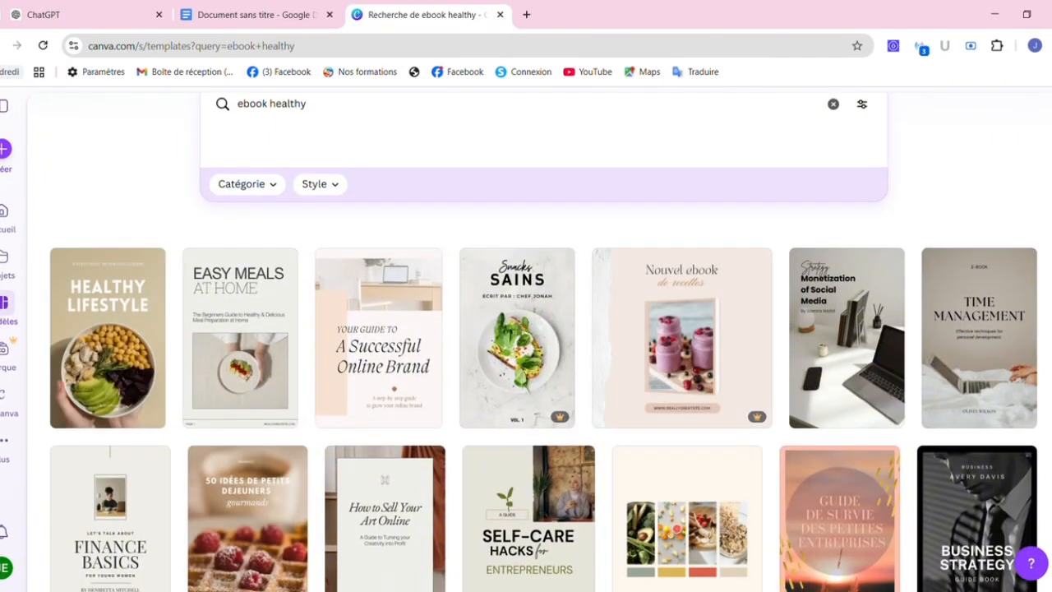
pyautogui.scroll(-2, 542, 411)
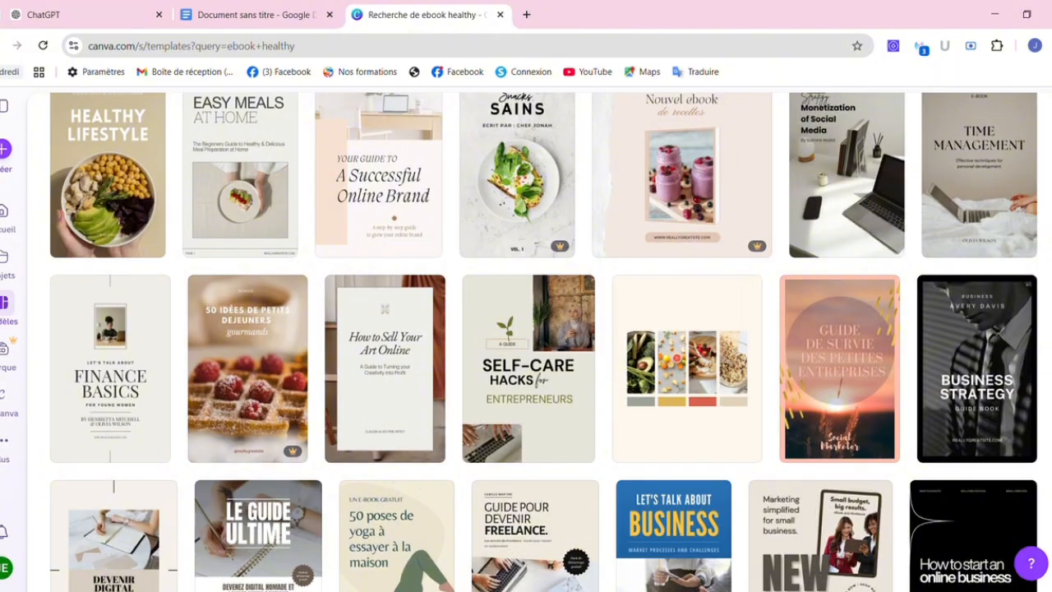
pyautogui.scroll(-3, 542, 342)
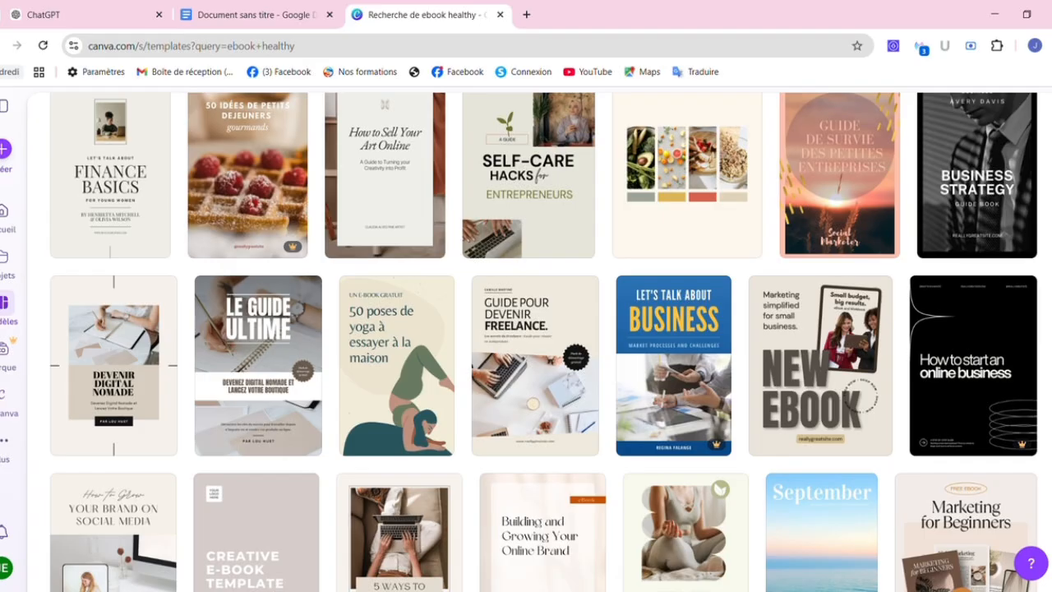
pyautogui.scroll(5, 647, 124)
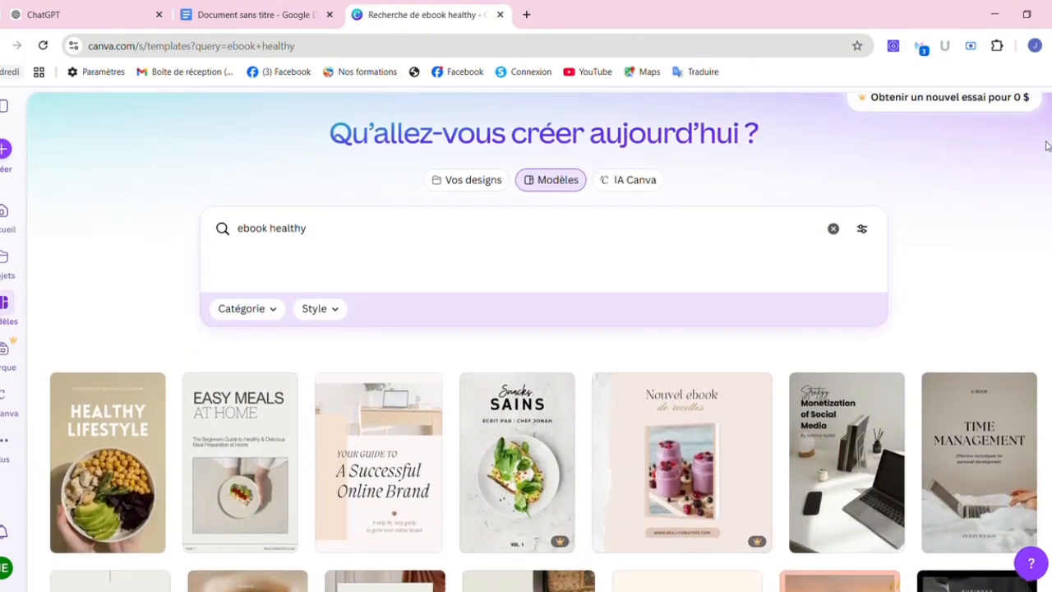
pyautogui.scroll(-1, 312, 271)
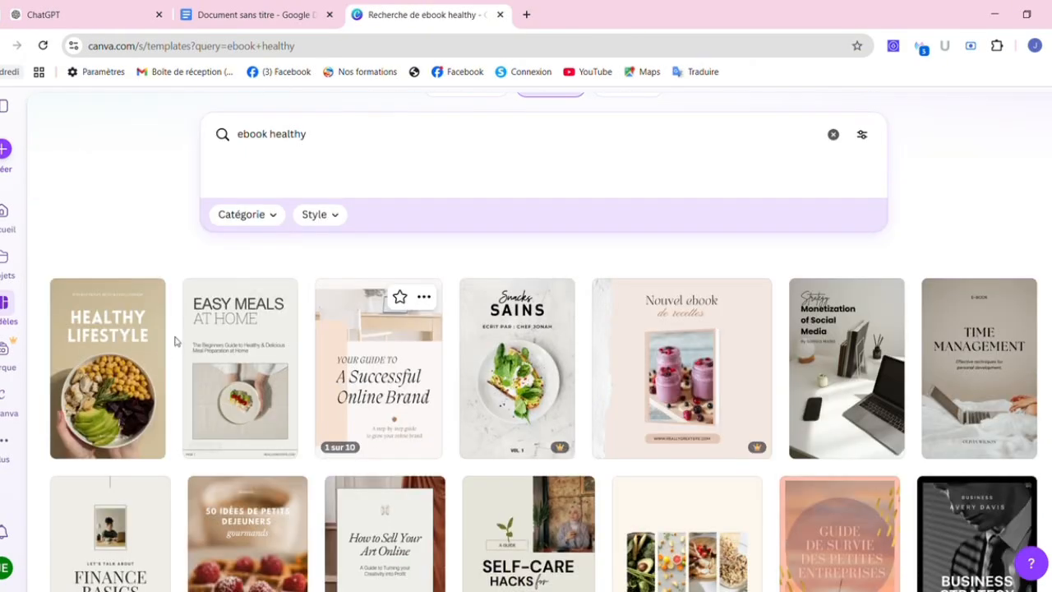
# Preview the Brown Minimalist Healthy Lifestyle ebook cover and open it for customising.
pyautogui.click(131, 358)
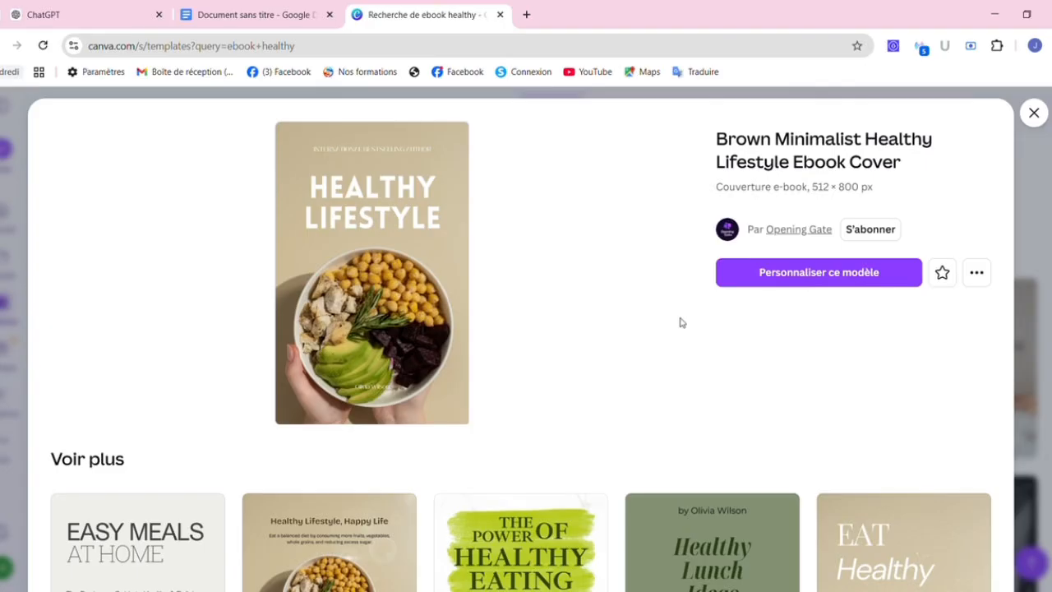
pyautogui.click(817, 274)
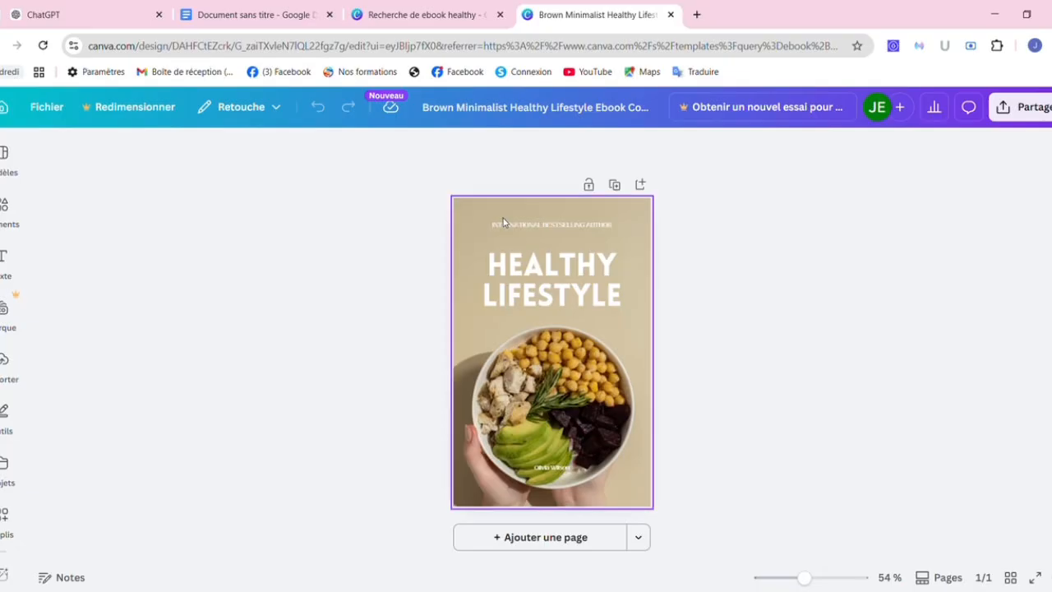
# Replace the cover's food photo with a custom pink page colour.
pyautogui.click(479, 216)
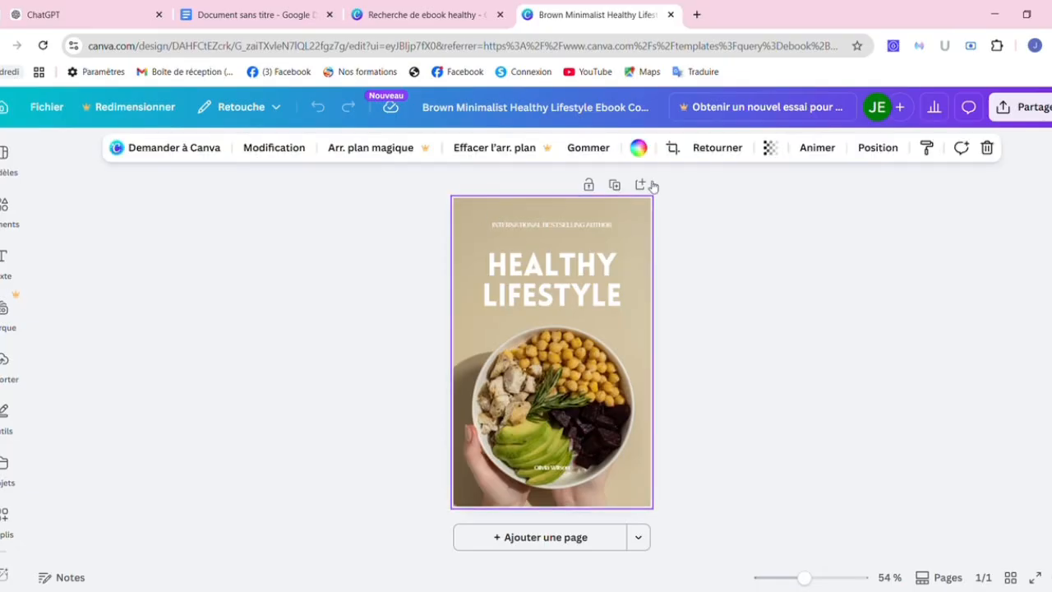
pyautogui.click(638, 148)
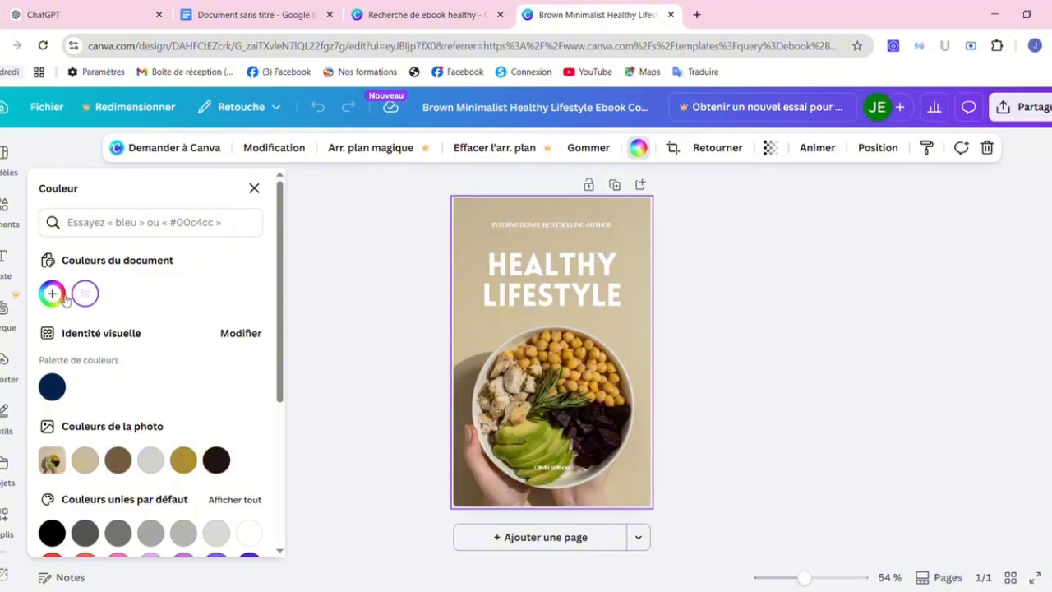
pyautogui.click(51, 296)
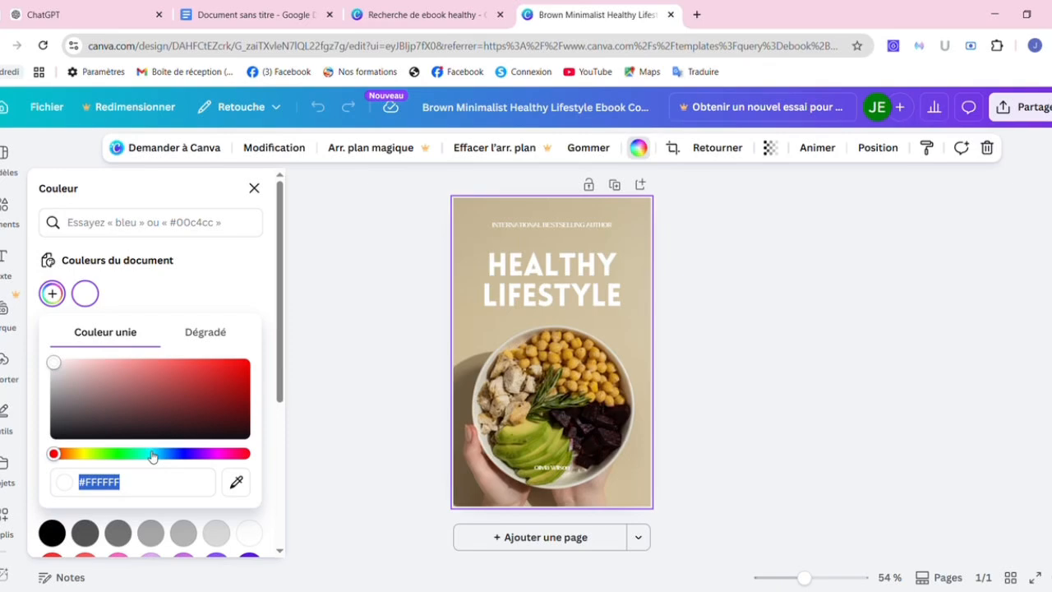
pyautogui.click(221, 454)
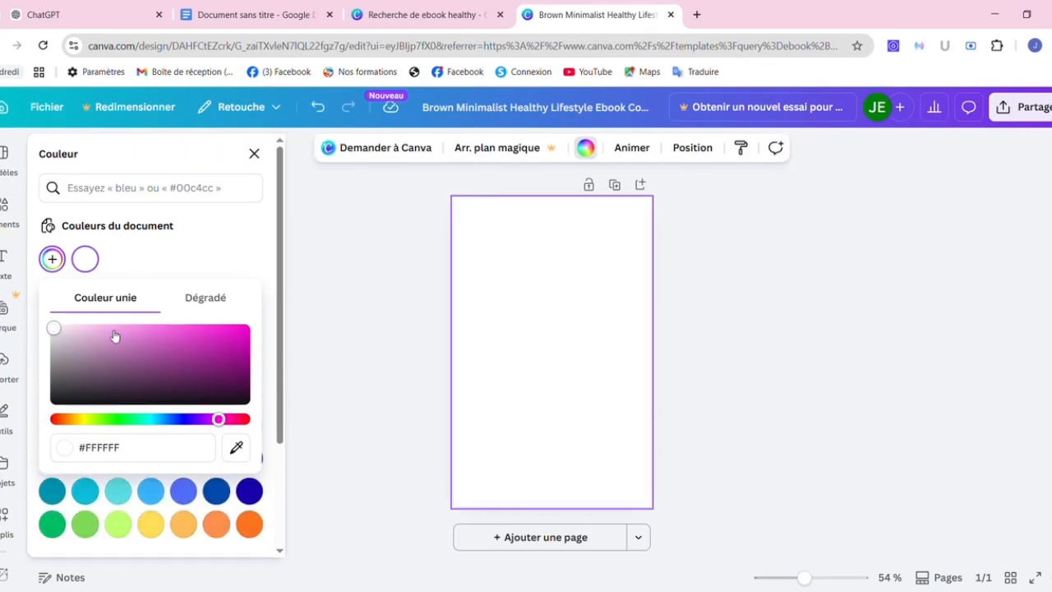
pyautogui.click(232, 419)
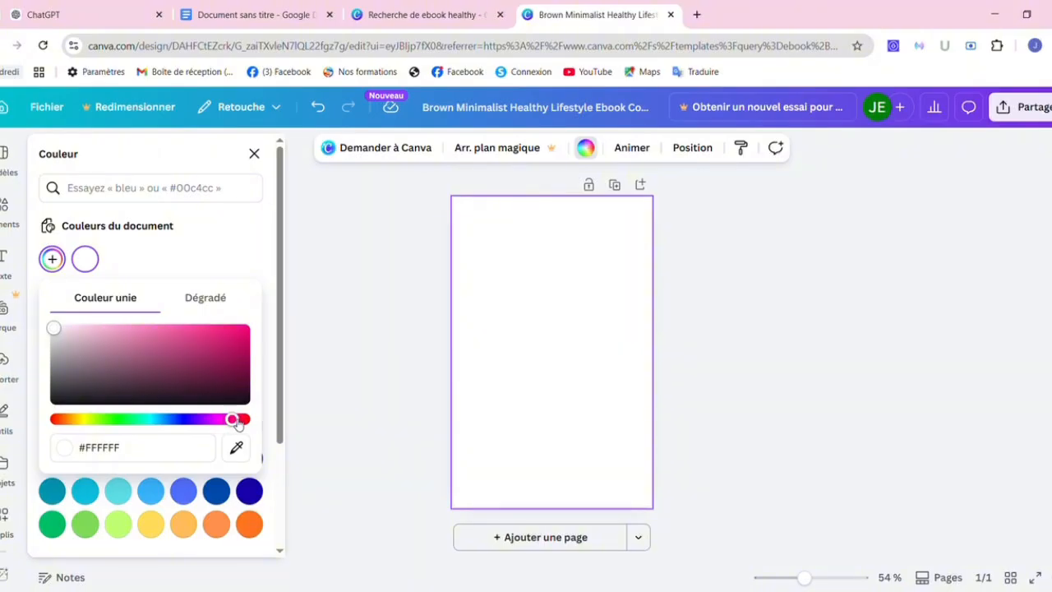
pyautogui.click(187, 328)
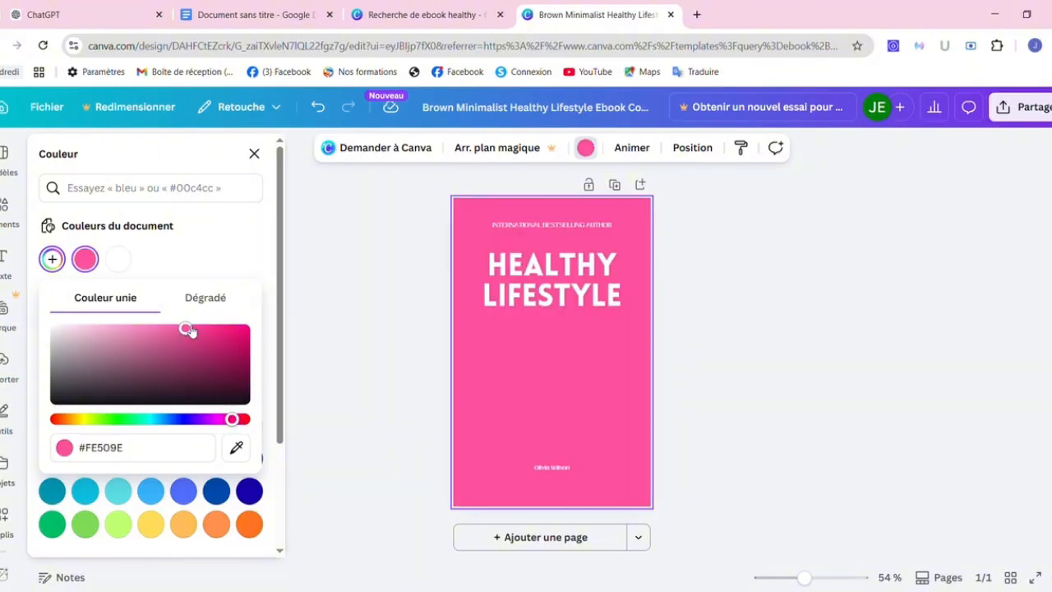
# Fine-tune the pink background shade until it settles on #E986B2.
pyautogui.click(105, 328)
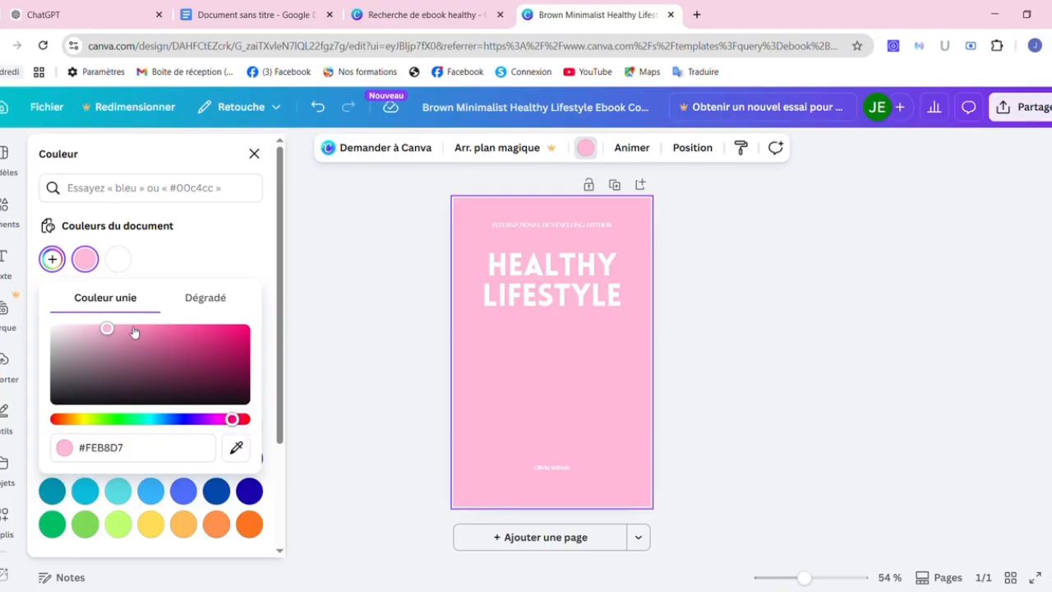
pyautogui.click(130, 330)
pyautogui.click(147, 328)
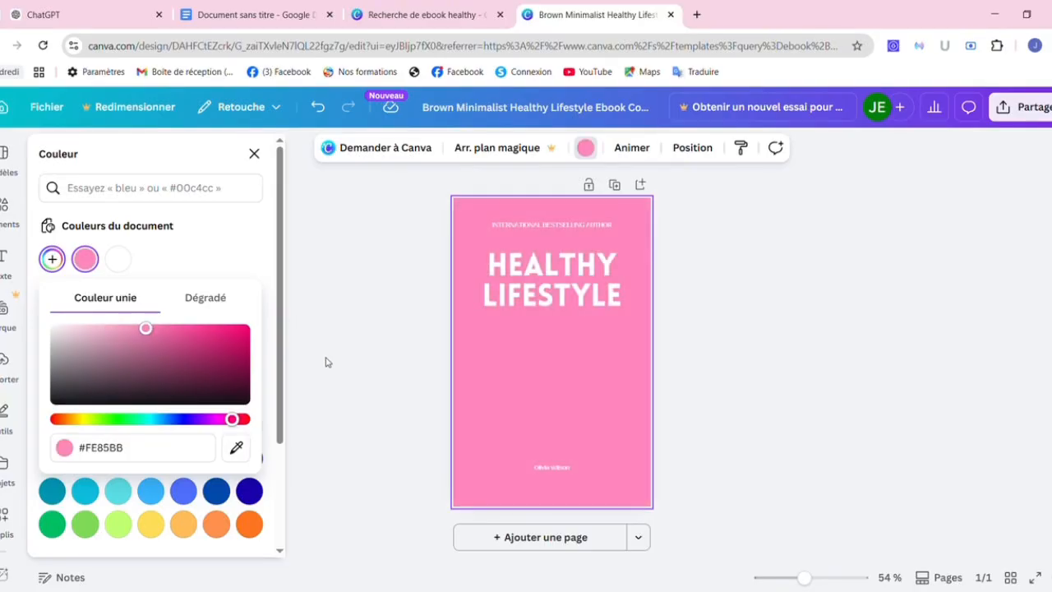
pyautogui.click(148, 347)
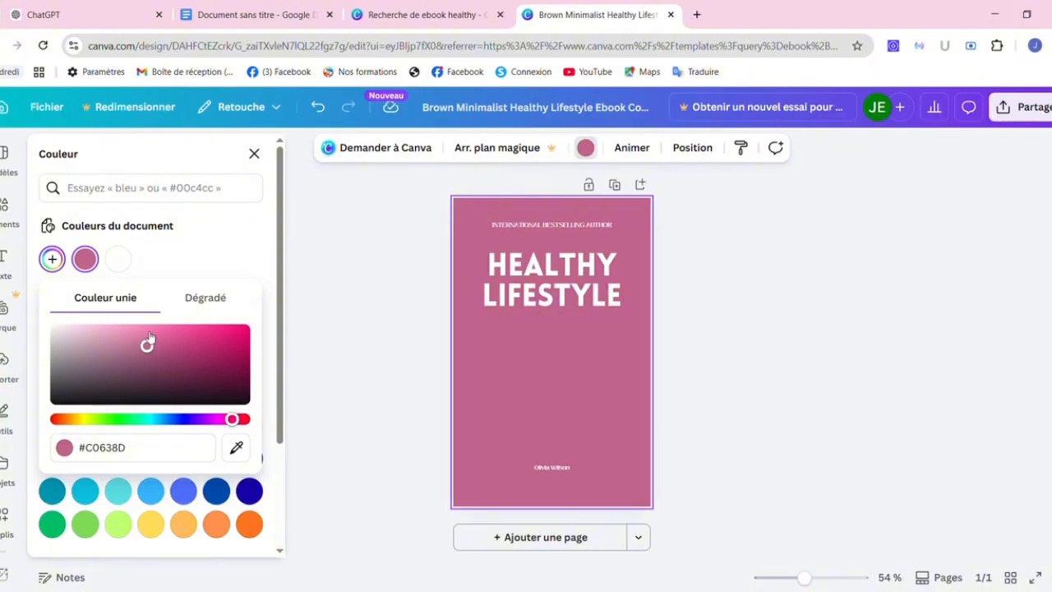
pyautogui.click(146, 334)
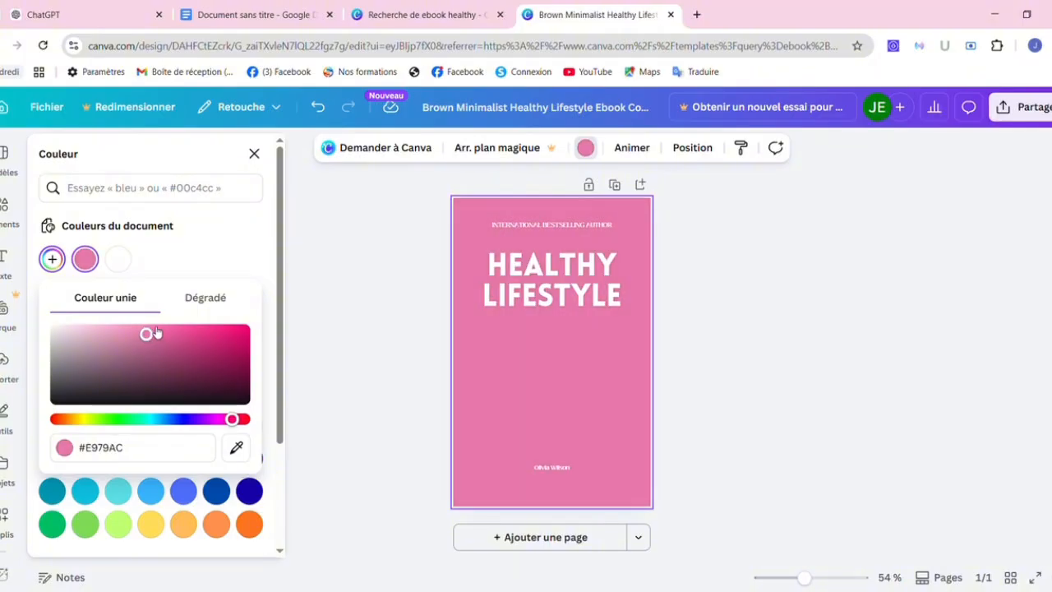
pyautogui.click(151, 328)
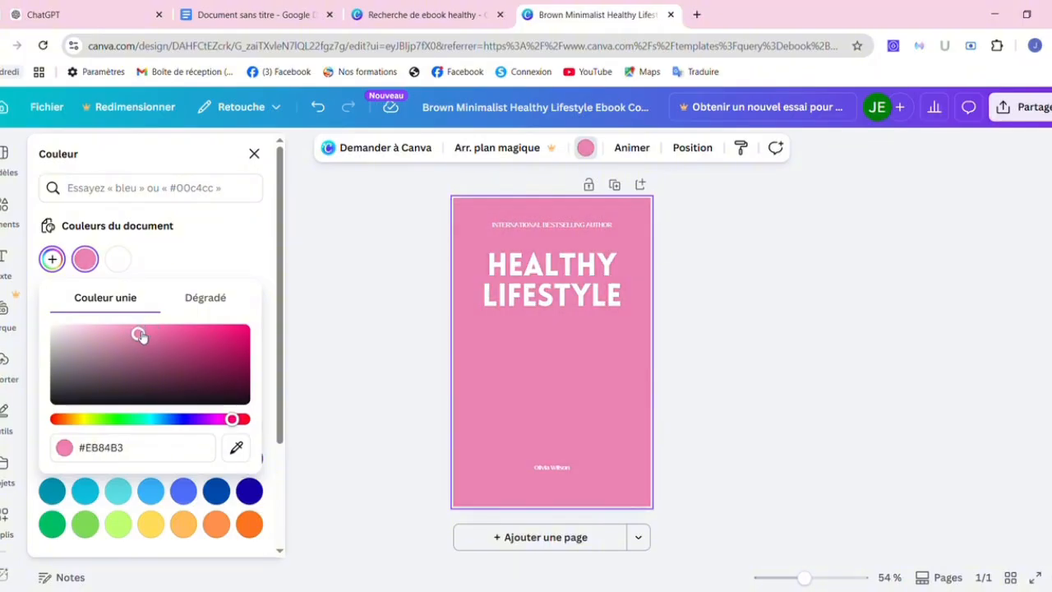
pyautogui.moveTo(140, 335); pyautogui.dragTo(124, 334)
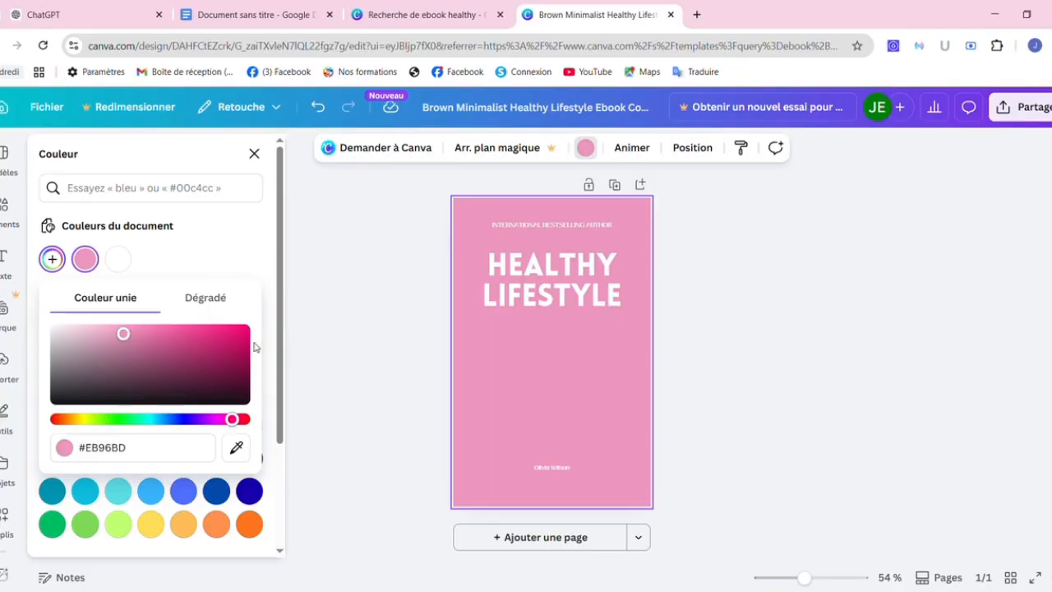
pyautogui.click(136, 335)
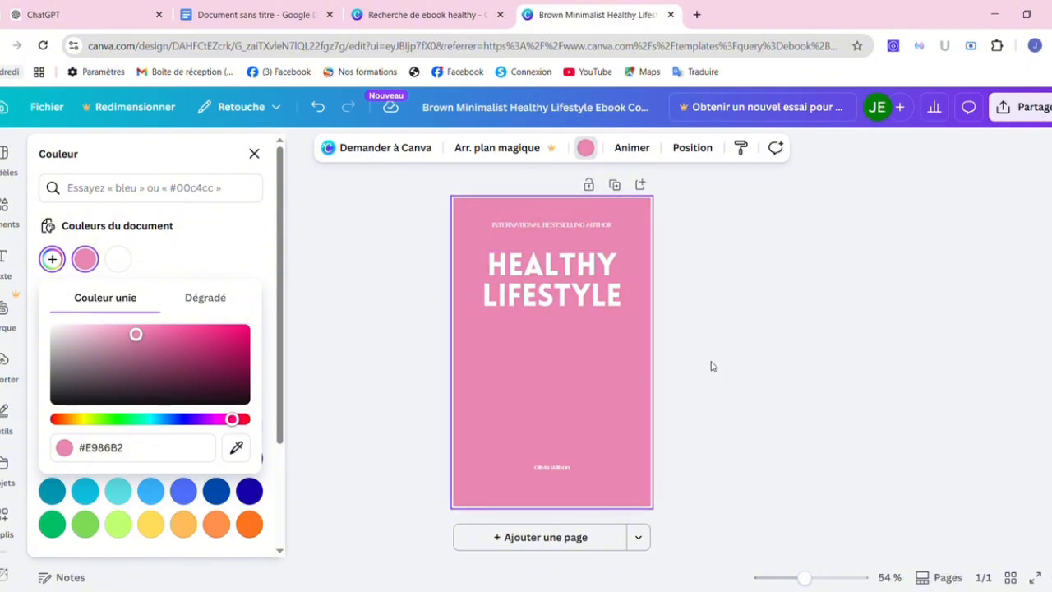
# Switch the Healthy Lifestyle title font from Lovelo to Decalotype and resize its text box.
pyautogui.click(555, 284)
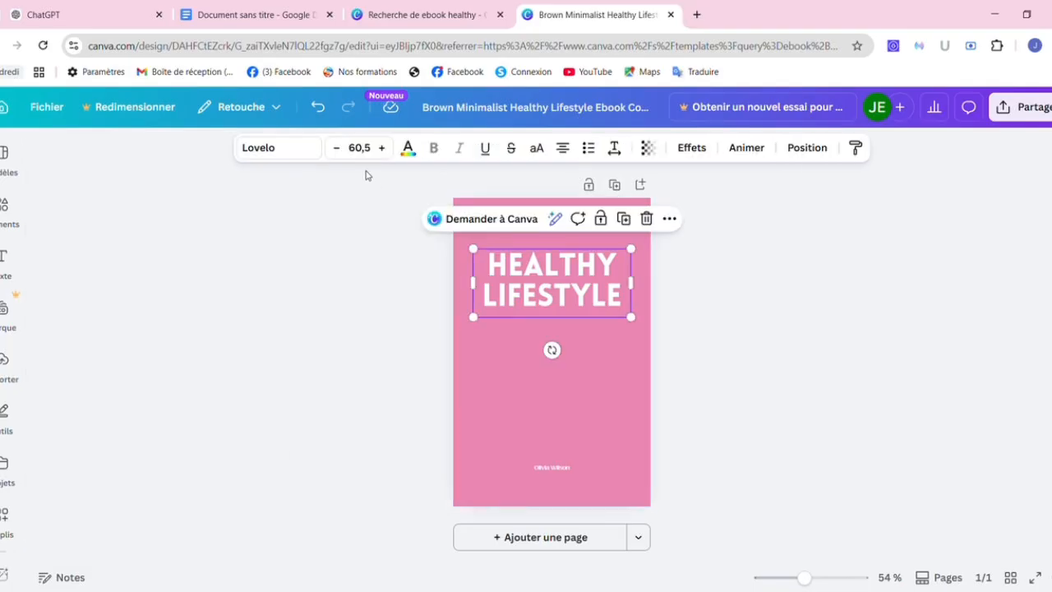
pyautogui.click(290, 149)
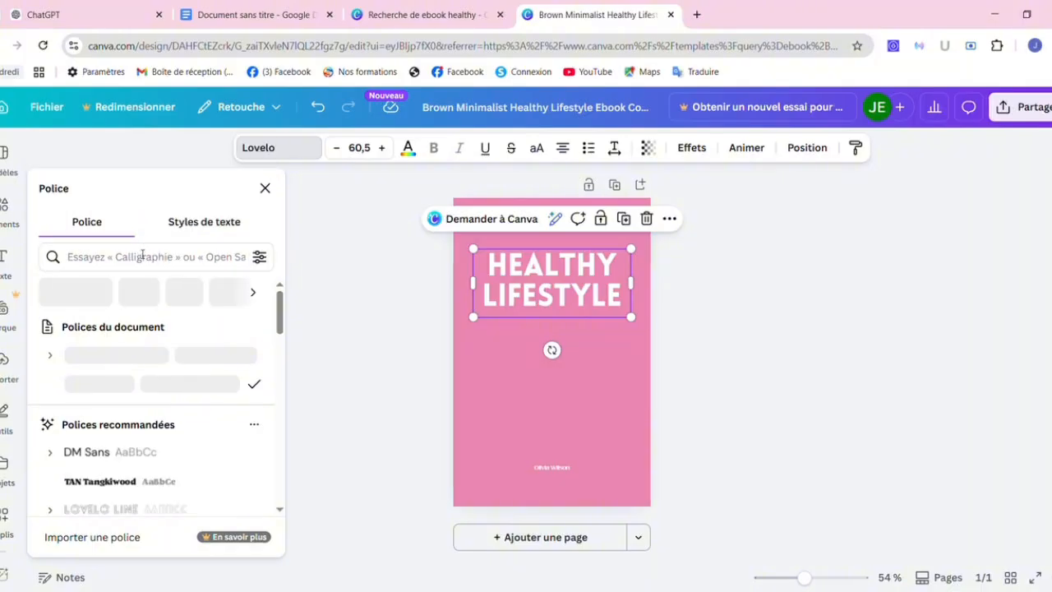
pyautogui.click(143, 255)
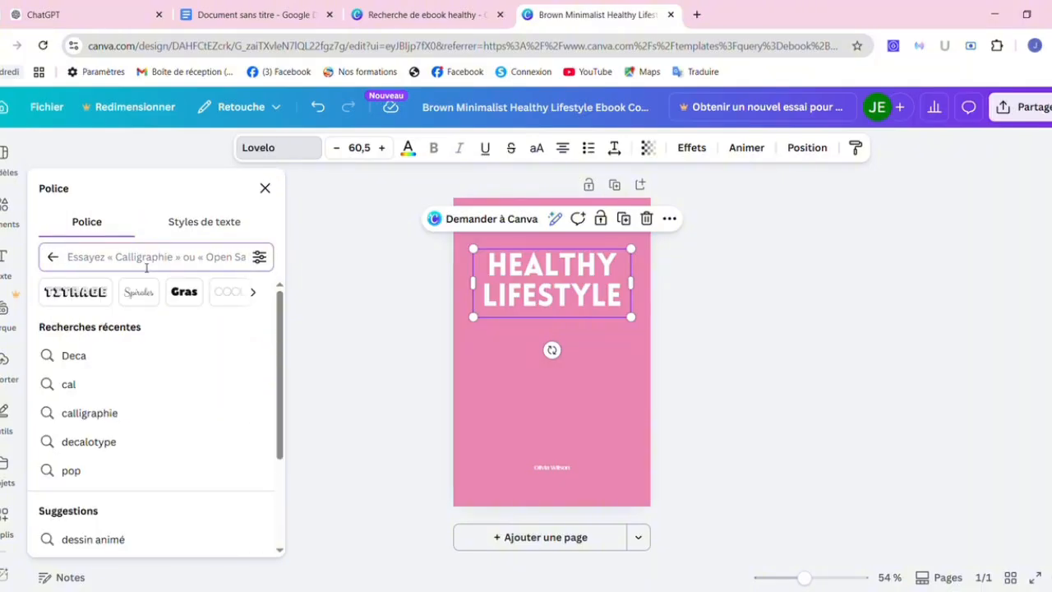
pyautogui.write('d')
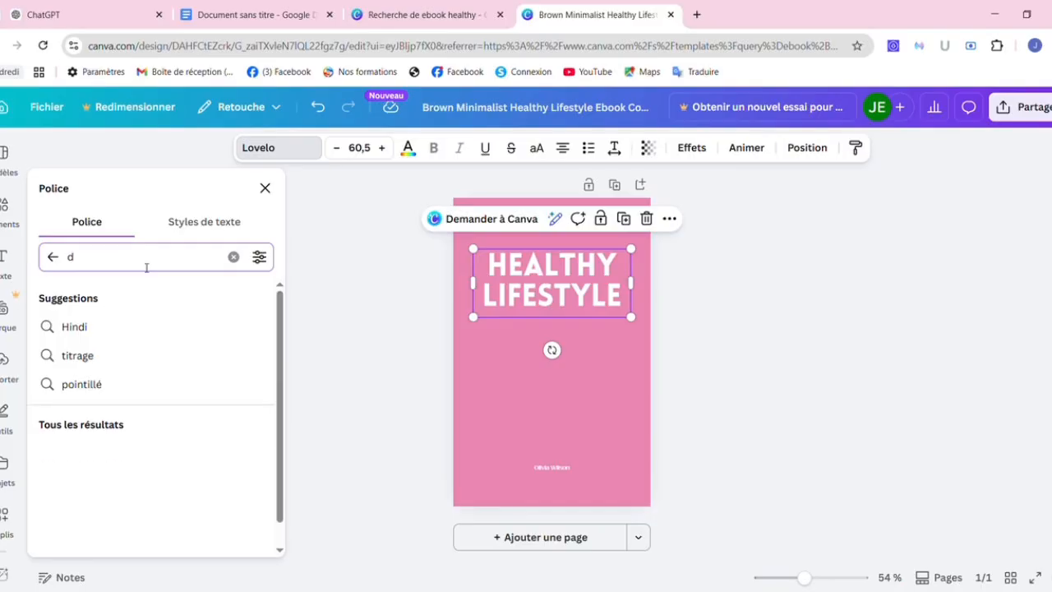
pyautogui.write('ecal')
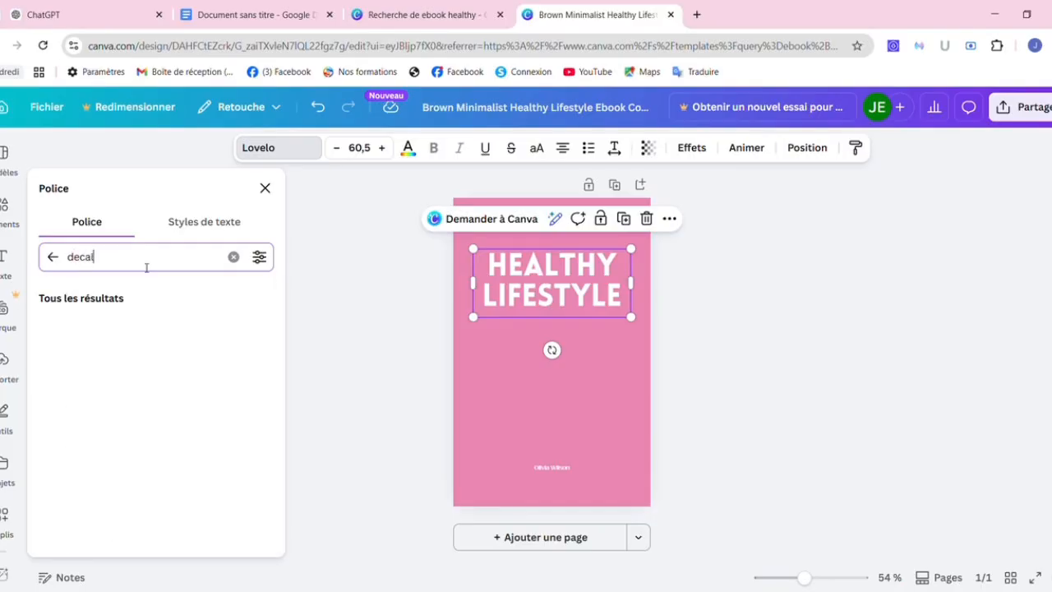
pyautogui.write('oty')
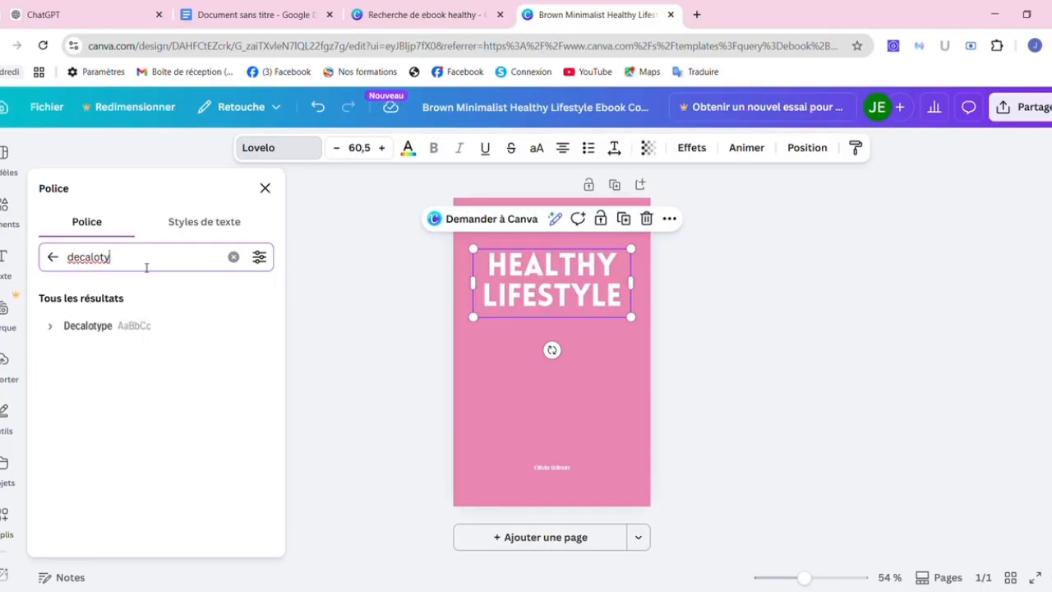
pyautogui.click(117, 335)
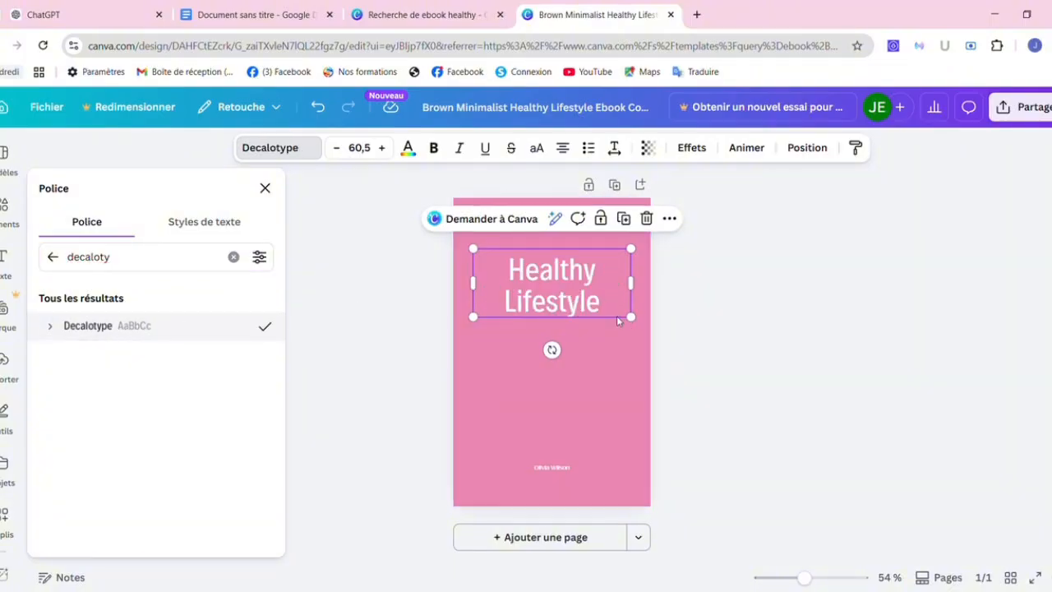
pyautogui.moveTo(640, 328)
pyautogui.mouseDown()
pyautogui.moveTo(607, 277)
pyautogui.moveTo(637, 292)
pyautogui.moveTo(631, 317)
pyautogui.mouseUp()
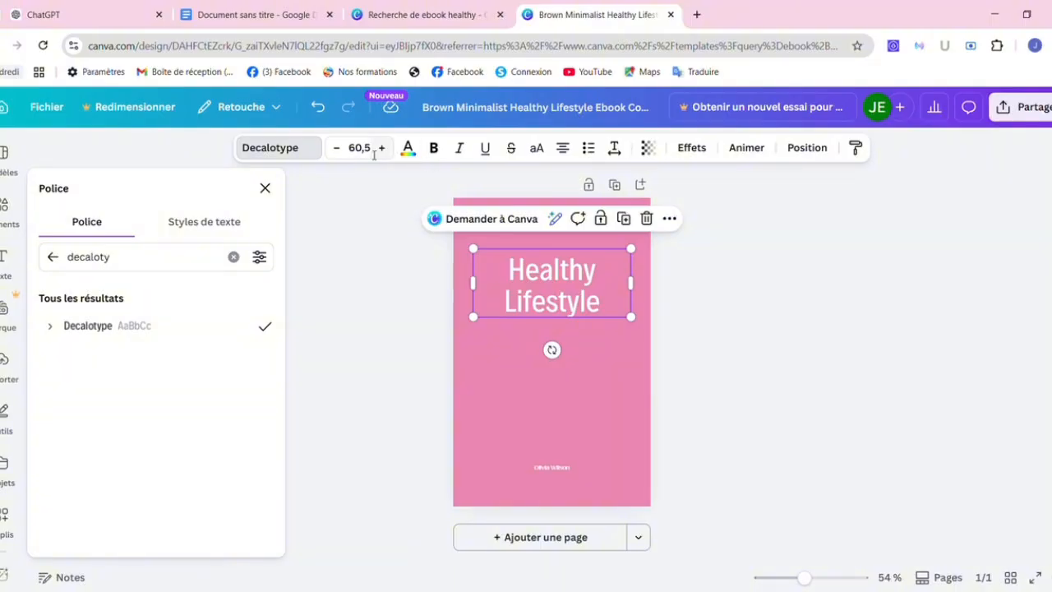
pyautogui.hotkey('ctrl', '2')
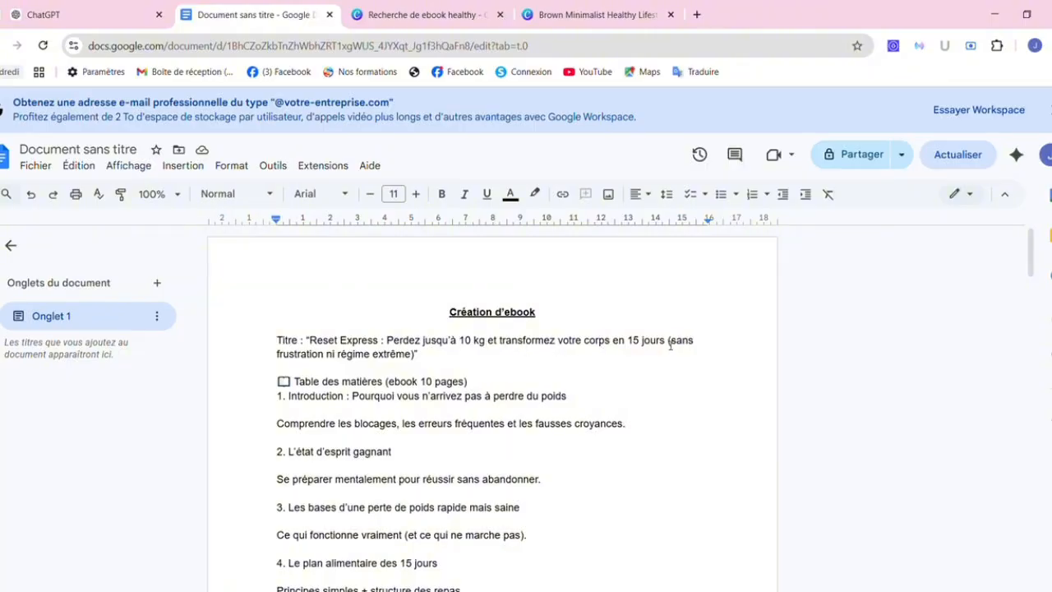
# Copy the Reset Express title line from the Google Docs outline and return to the Canva cover.
pyautogui.moveTo(669, 343); pyautogui.dragTo(316, 343)
pyautogui.hotkey('ctrl', 'c')
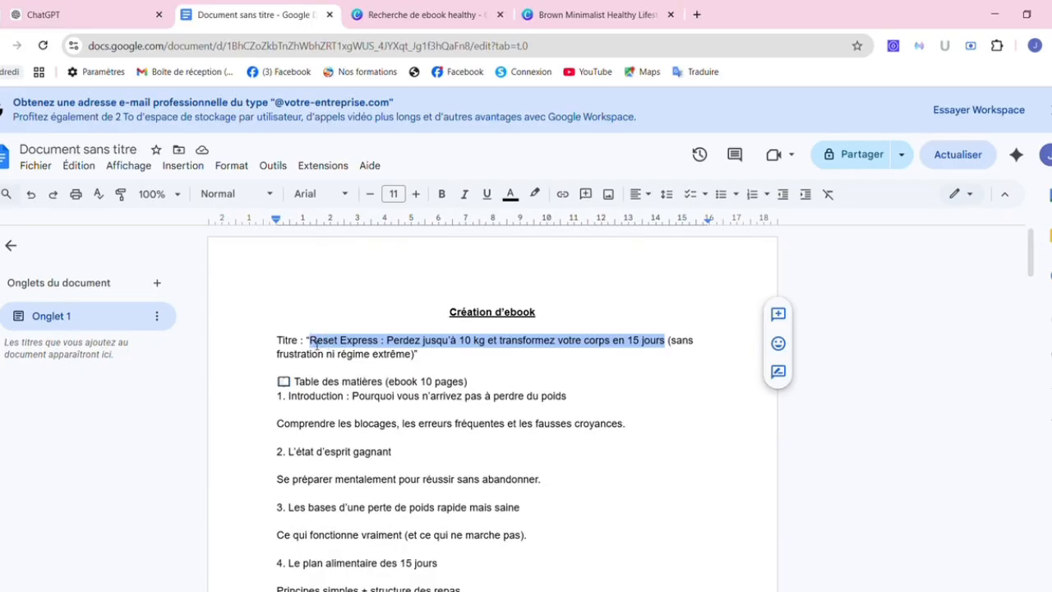
pyautogui.click(556, 15)
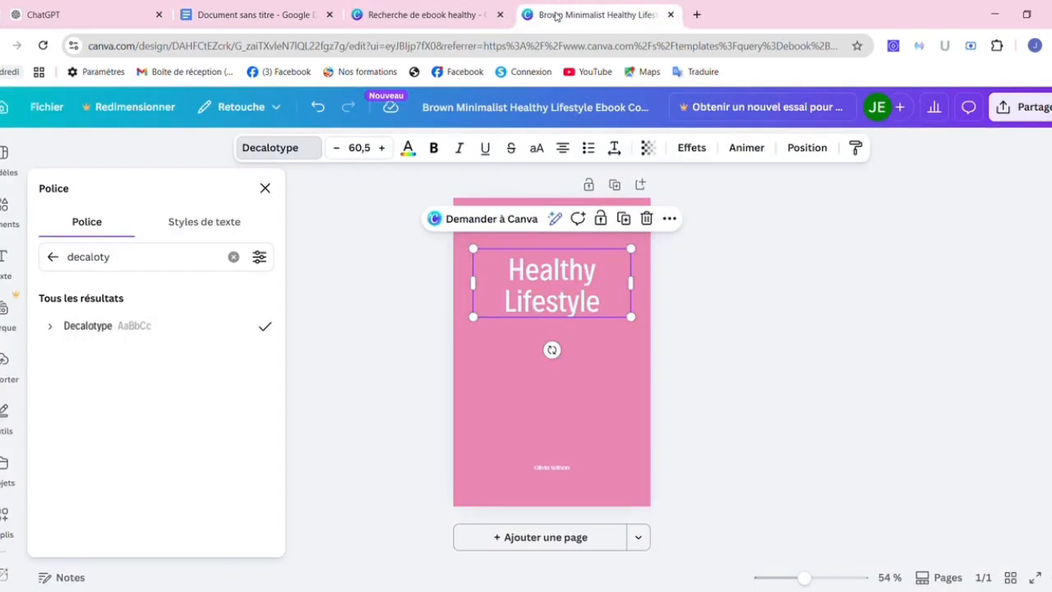
# Paste 'Reset Express' over the Healthy Lifestyle heading and delete the trailing ' :'.
pyautogui.click(500, 15)
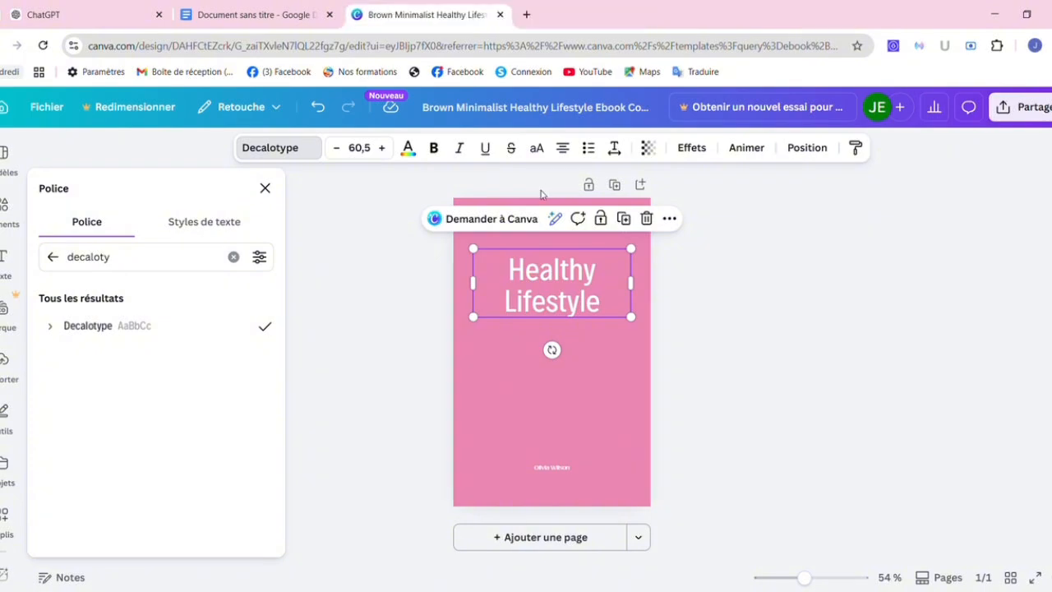
pyautogui.doubleClick(552, 284)
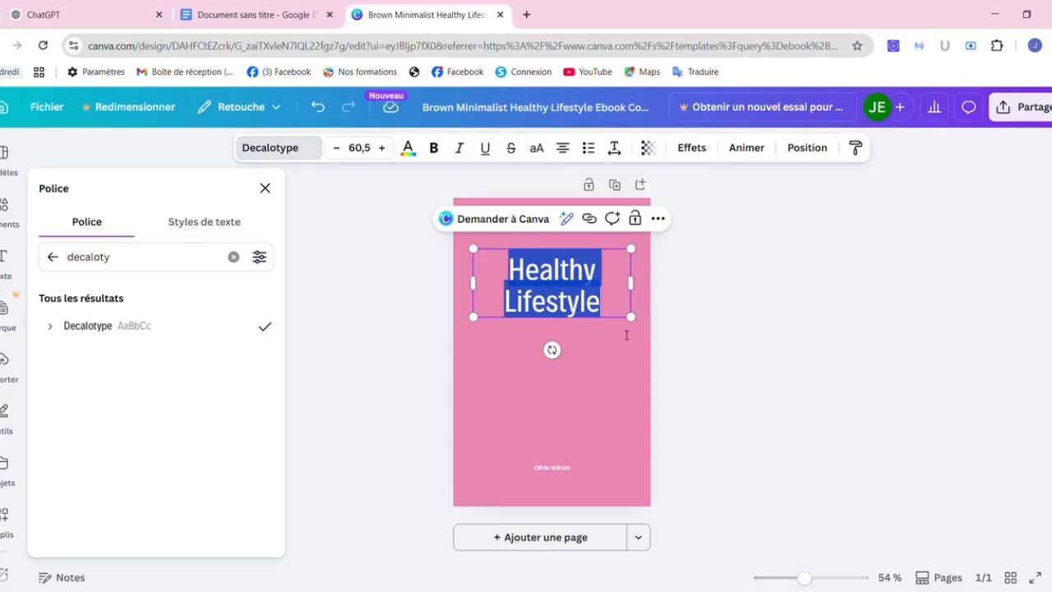
pyautogui.hotkey('ctrl', 'v')
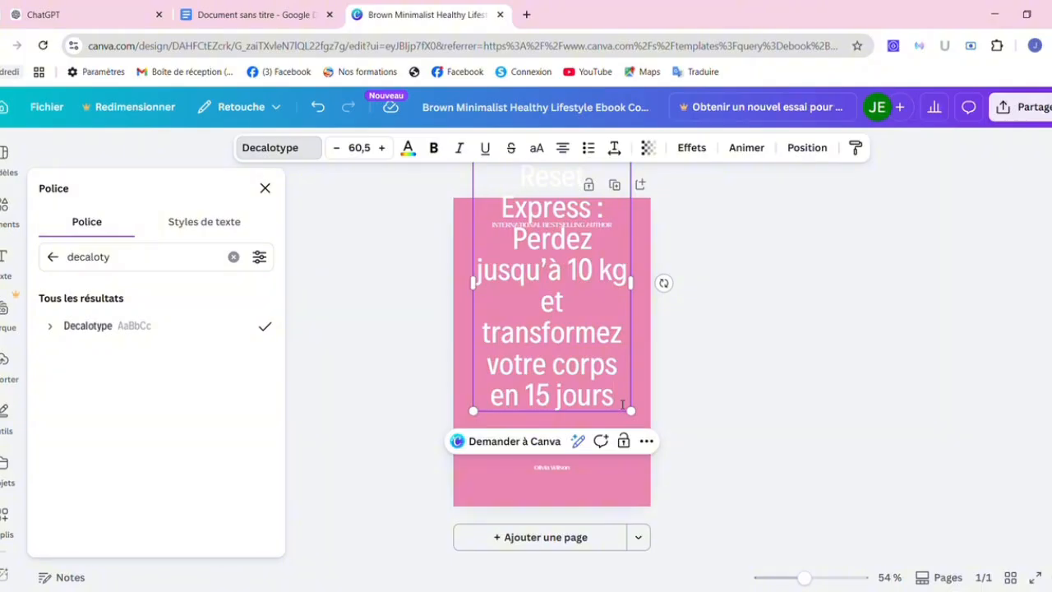
pyautogui.moveTo(601, 340); pyautogui.dragTo(519, 253)
pyautogui.press('BackSpace')
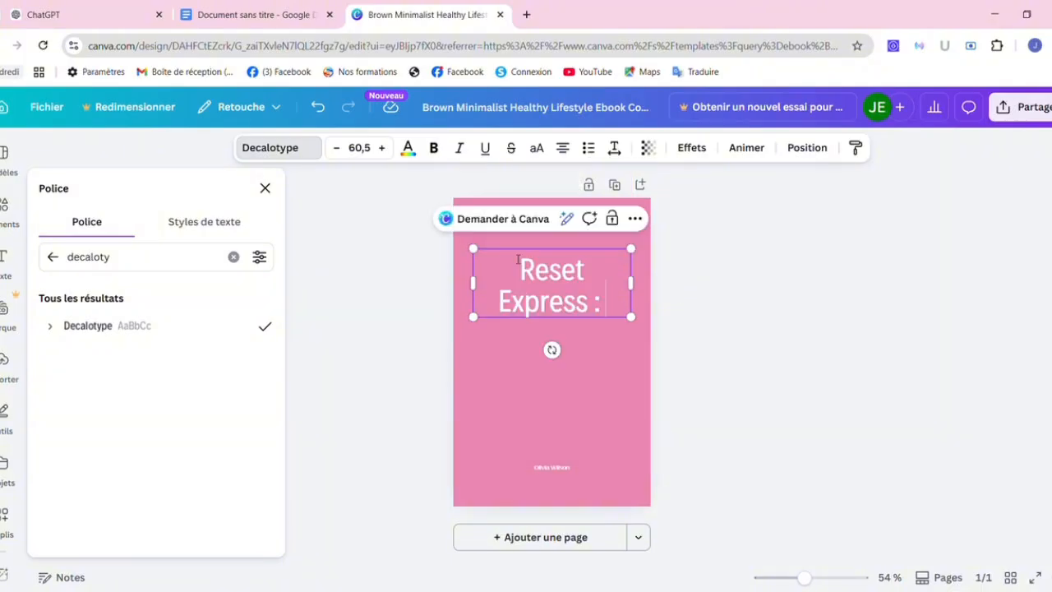
pyautogui.press('BackSpace')
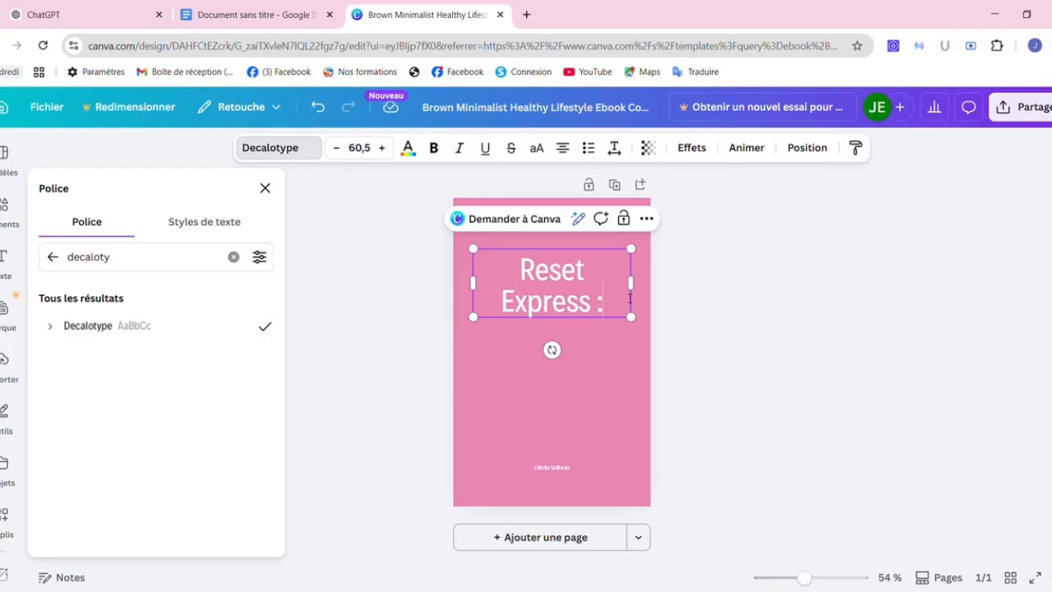
pyautogui.press('BackSpace')
pyautogui.press('BackSpace')
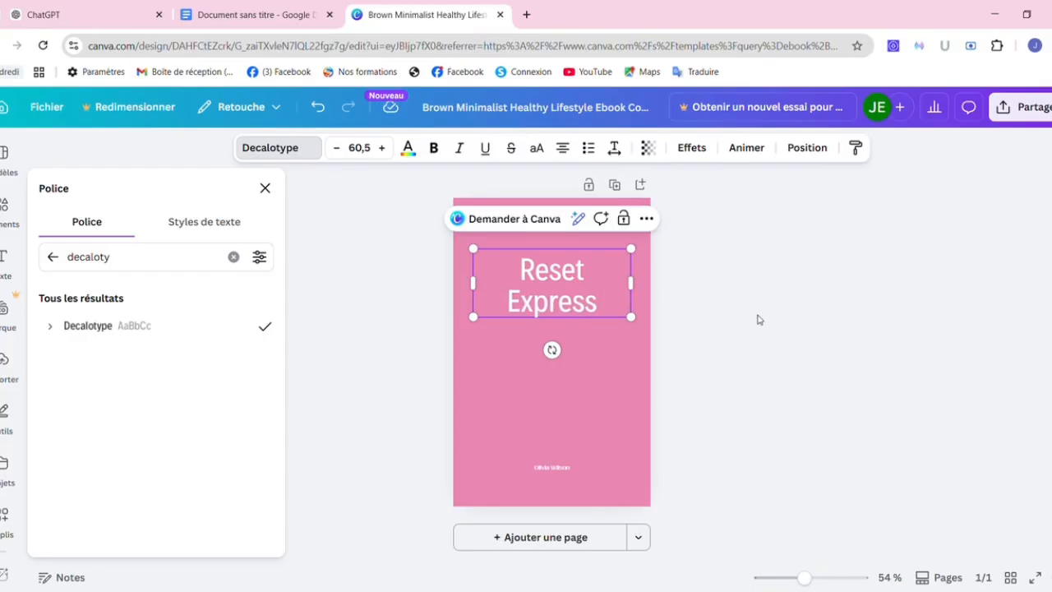
# Close the font and uploads panels and clear the selection on the page.
pyautogui.click(601, 284)
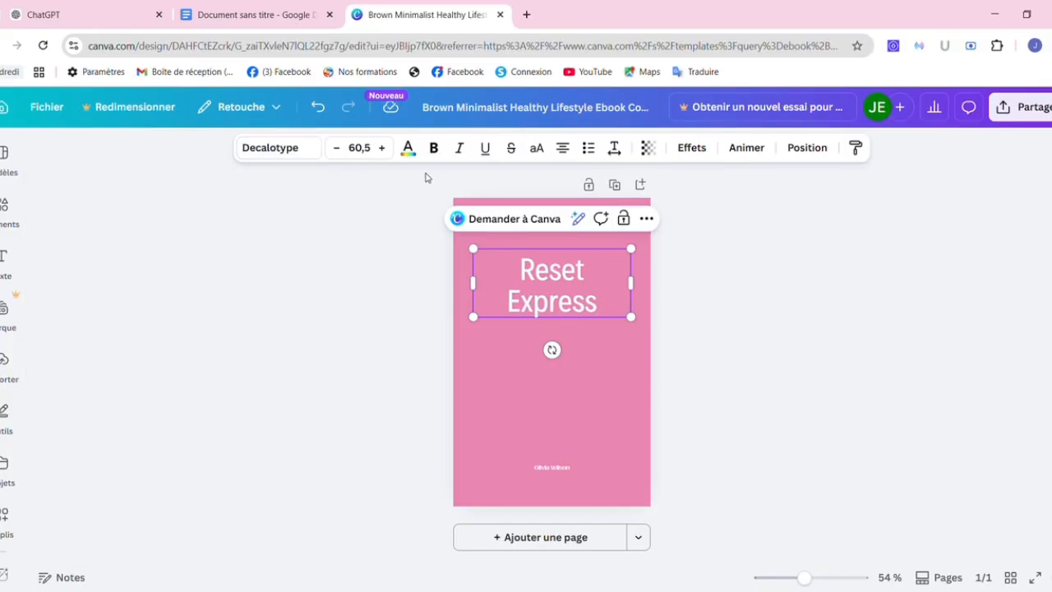
pyautogui.click(9, 360)
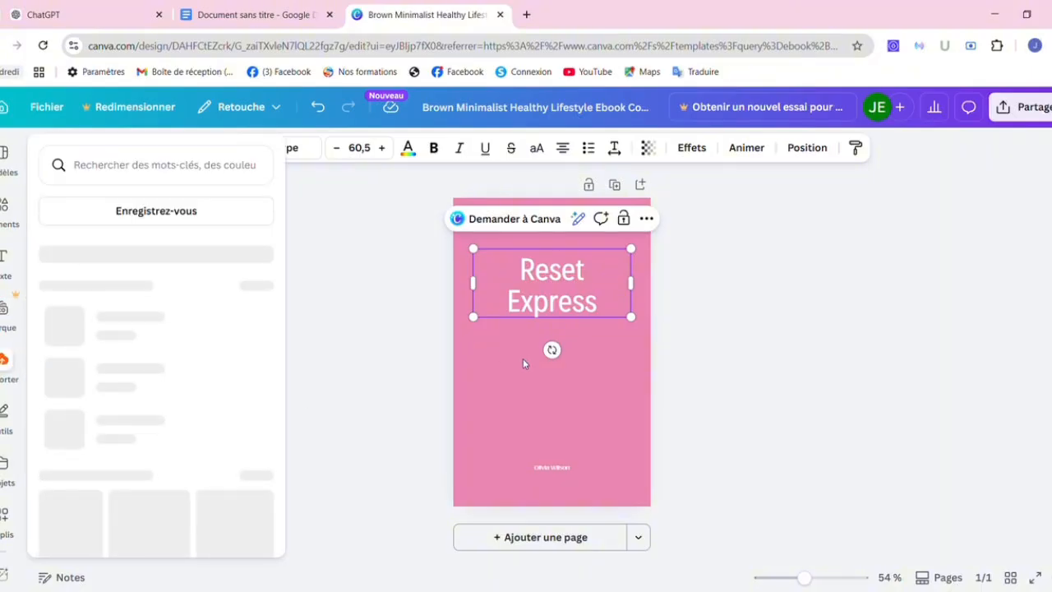
pyautogui.click(522, 360)
pyautogui.click(523, 360)
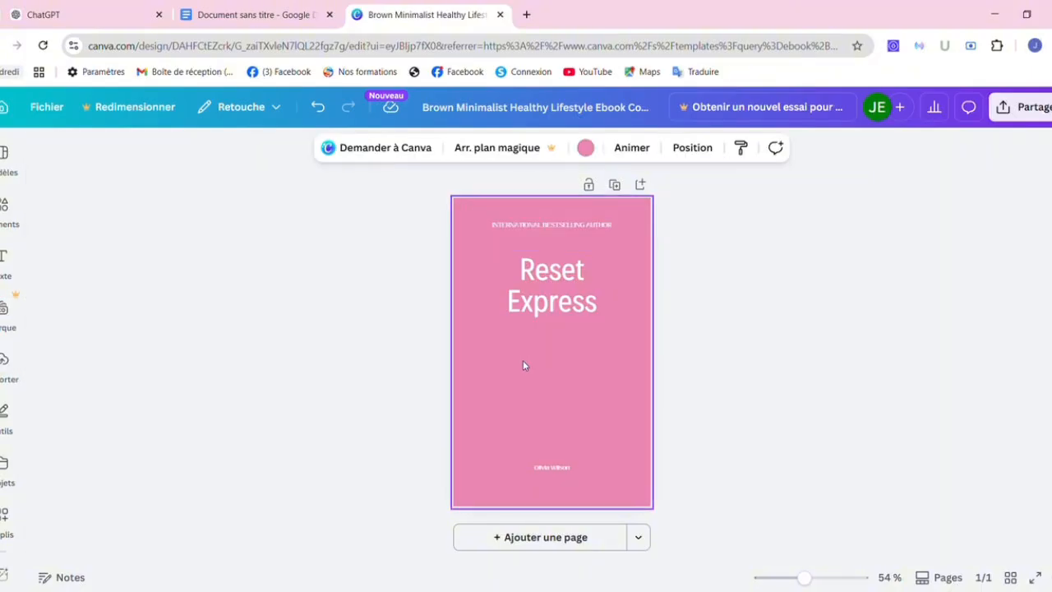
pyautogui.click(517, 229)
pyautogui.click(291, 320)
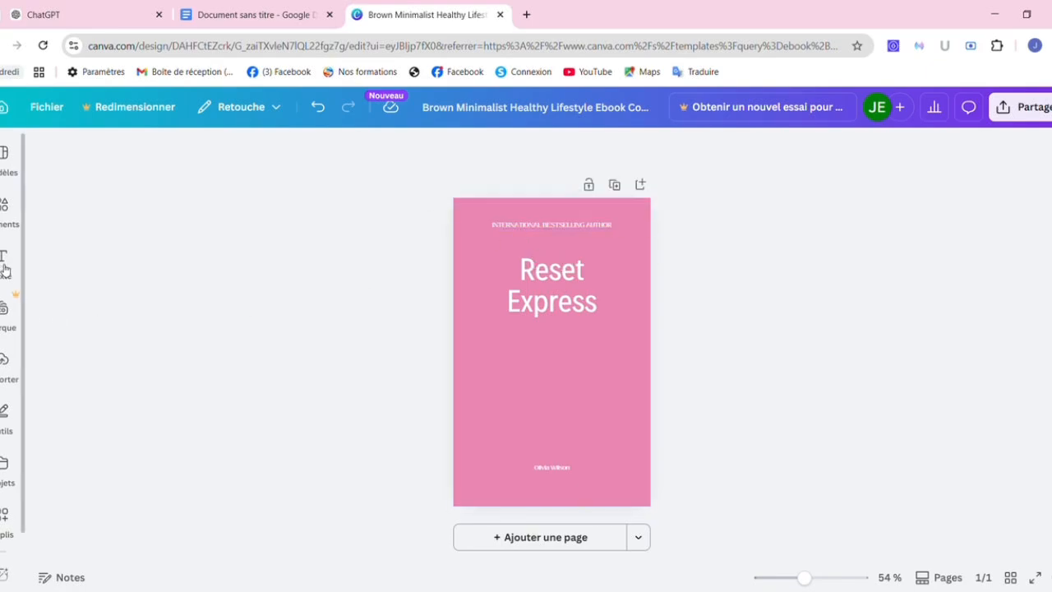
pyautogui.click(5, 268)
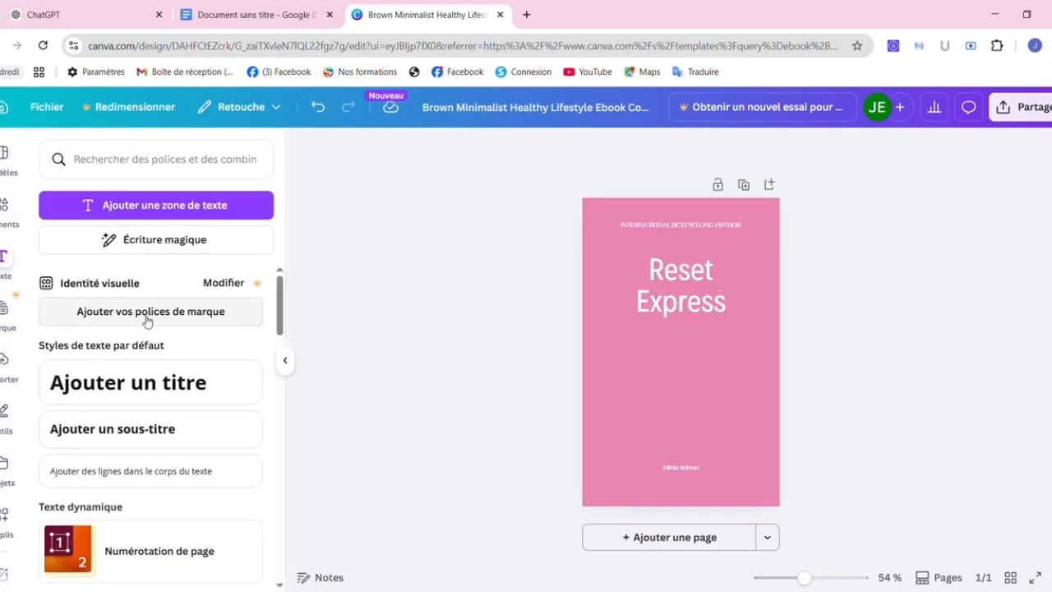
# Add a body-text box and paste 'Perdez jusqu'à 10 kg et transformez votre corps en 15 jours'.
pyautogui.click(102, 321)
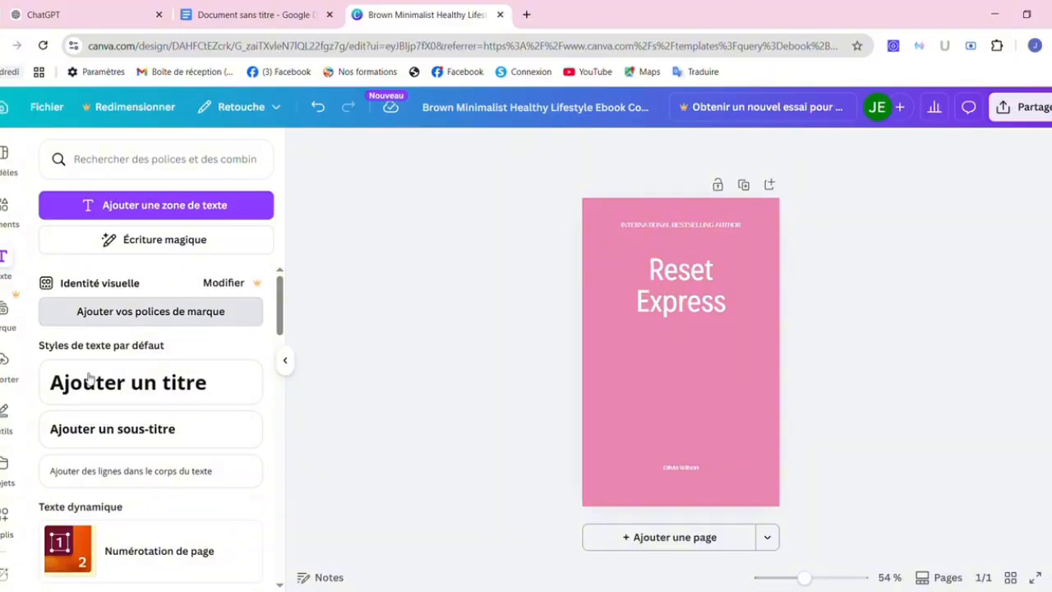
pyautogui.moveTo(122, 477); pyautogui.dragTo(677, 341)
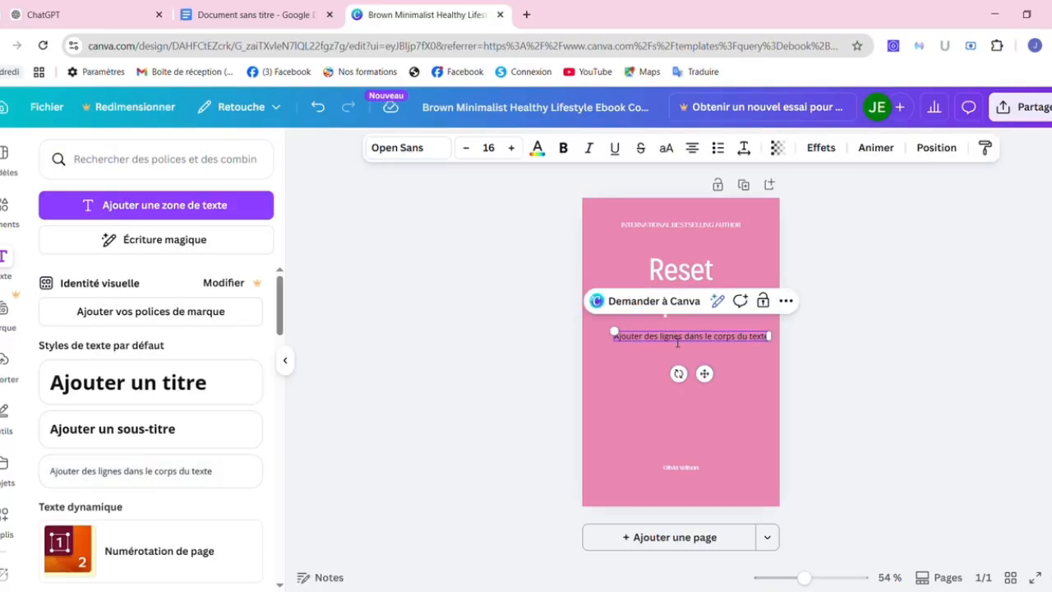
pyautogui.doubleClick(677, 340)
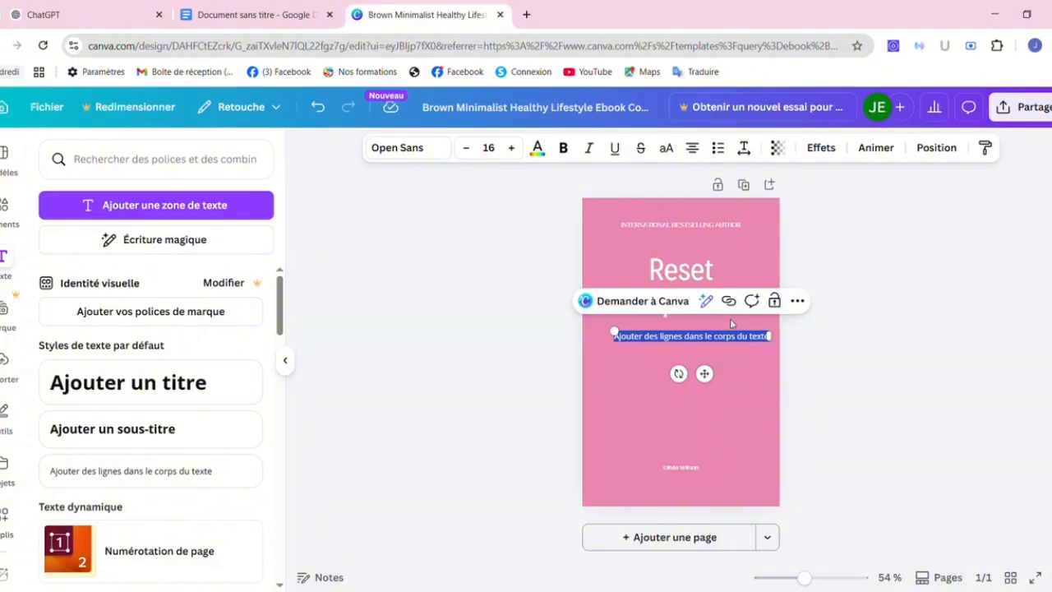
pyautogui.write("Perdez jusqu'à 10 kg et transformez votre corps en 15 jours")
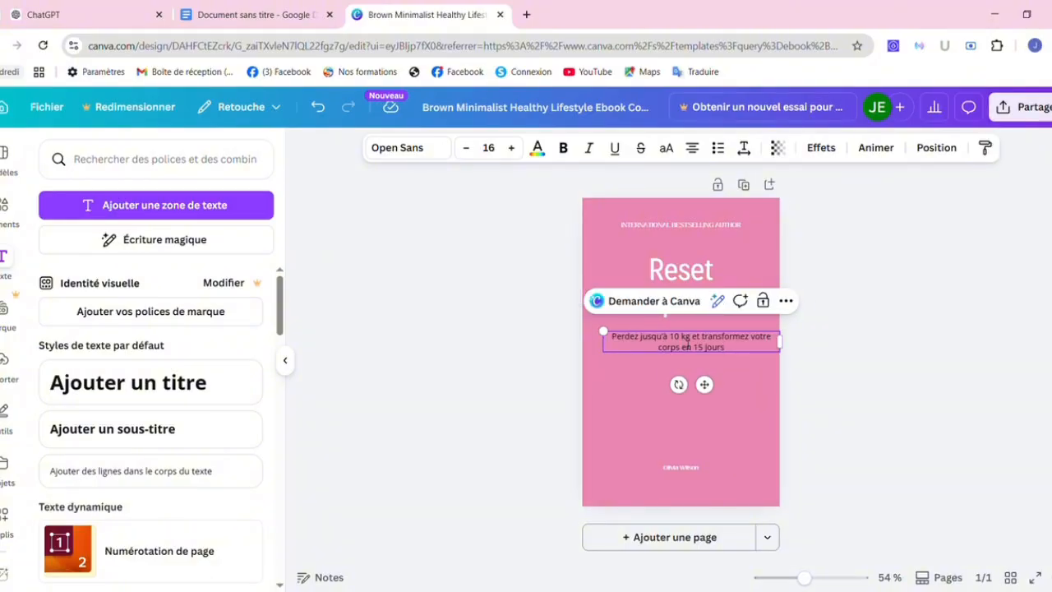
# Make the subtitle white and bold, and centre it below the title.
pyautogui.hotkey('ctrl', 'a')
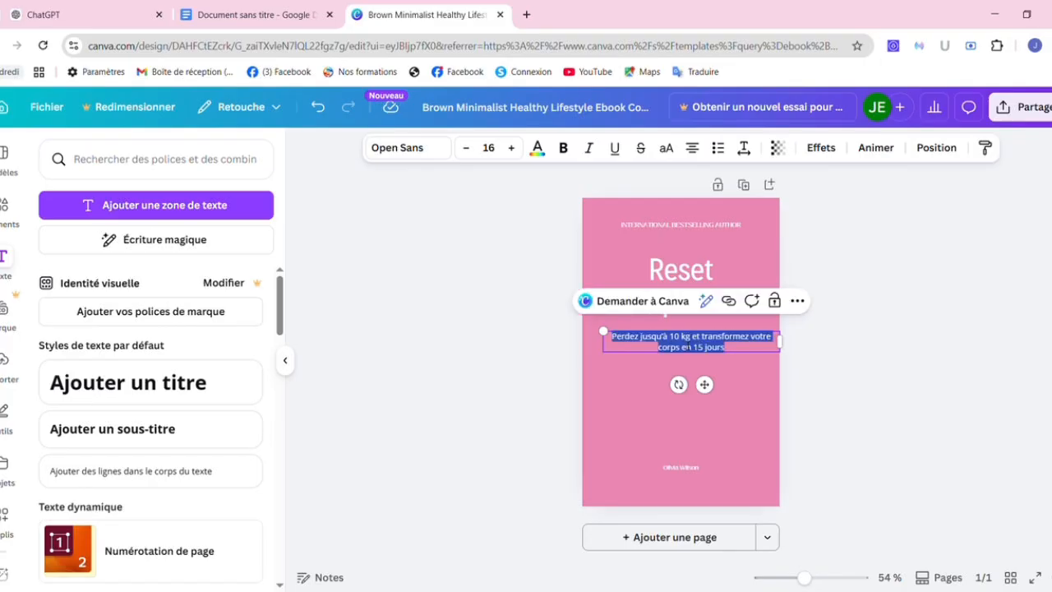
pyautogui.click(538, 149)
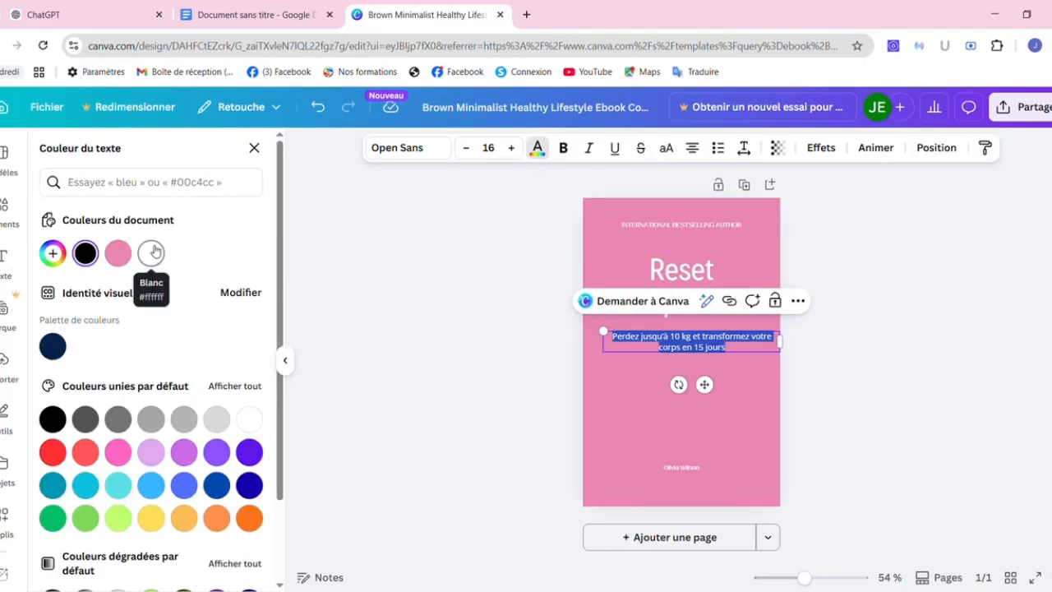
pyautogui.click(151, 255)
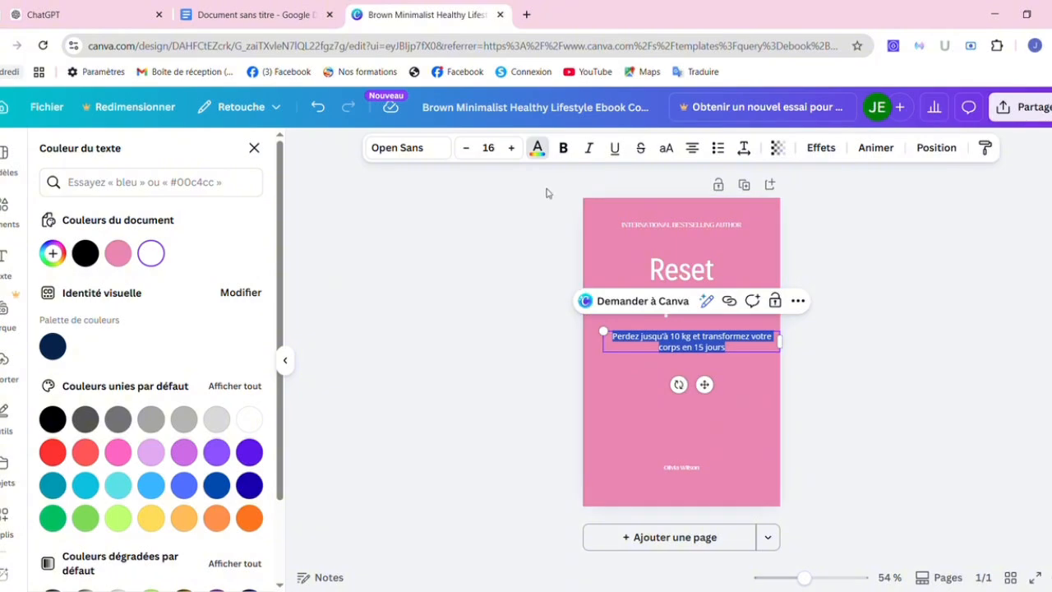
pyautogui.click(563, 148)
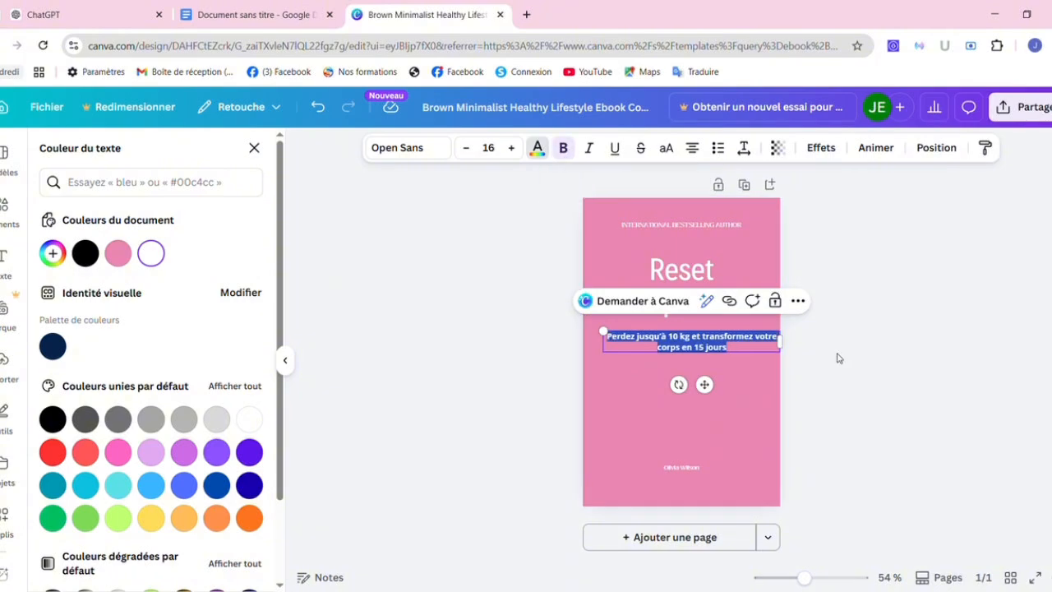
pyautogui.press('Escape')
pyautogui.click(728, 409)
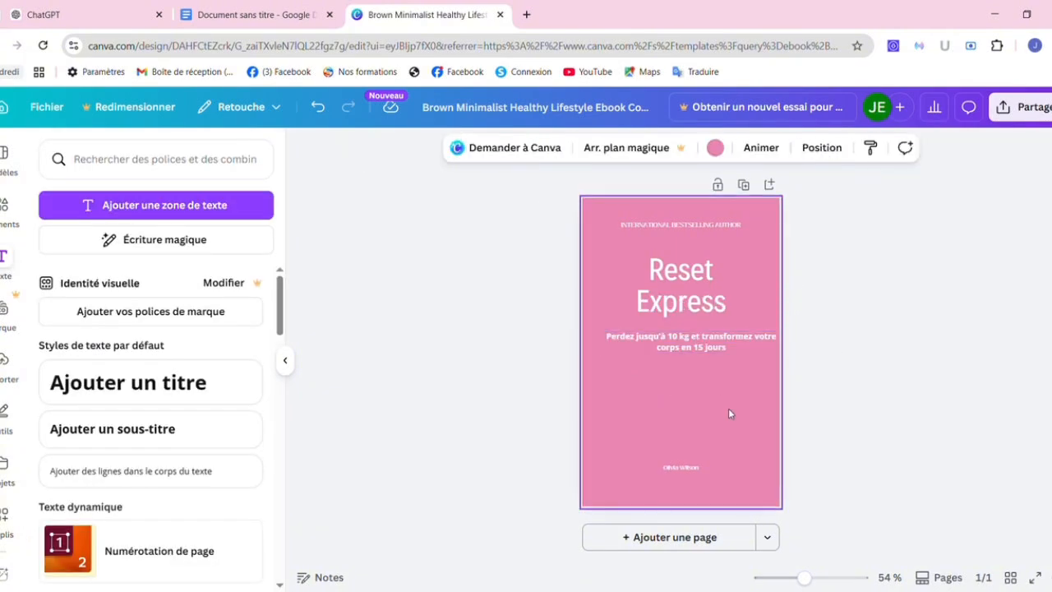
pyautogui.moveTo(702, 346); pyautogui.dragTo(690, 346)
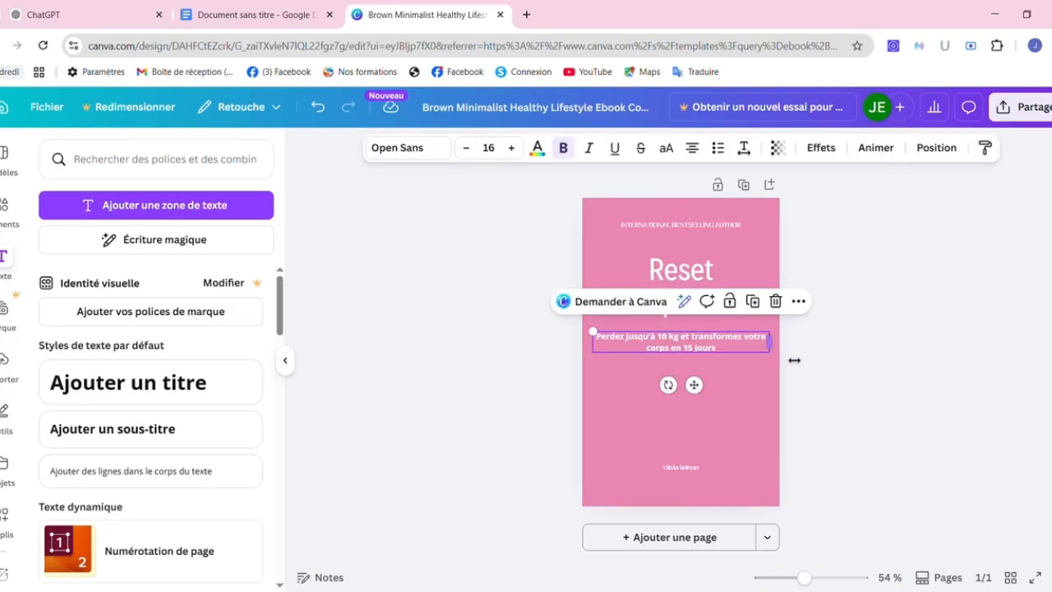
pyautogui.click(819, 369)
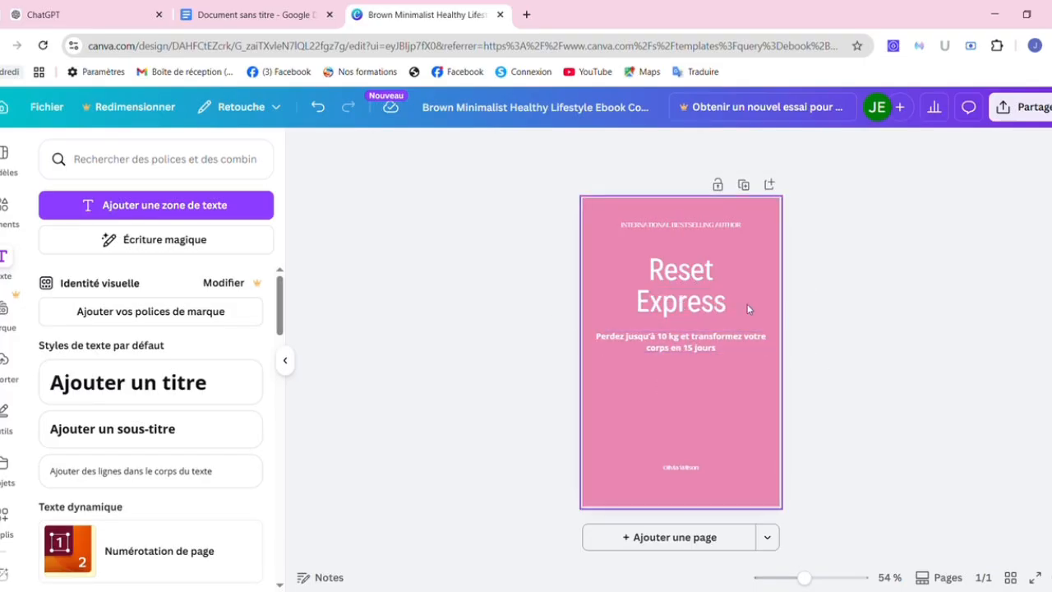
# Nudge the Reset Express title slightly lower and delete the INTERNATIONAL BESTSELLING AUTHOR tagline.
pyautogui.click(683, 279)
pyautogui.moveTo(682, 280); pyautogui.dragTo(685, 281)
pyautogui.click(817, 307)
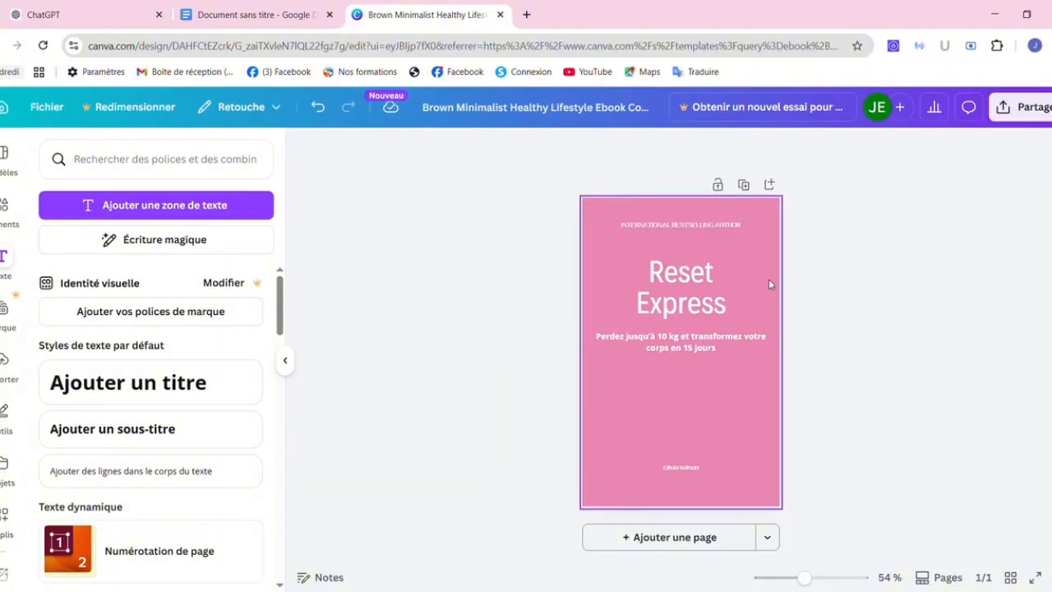
pyautogui.click(706, 228)
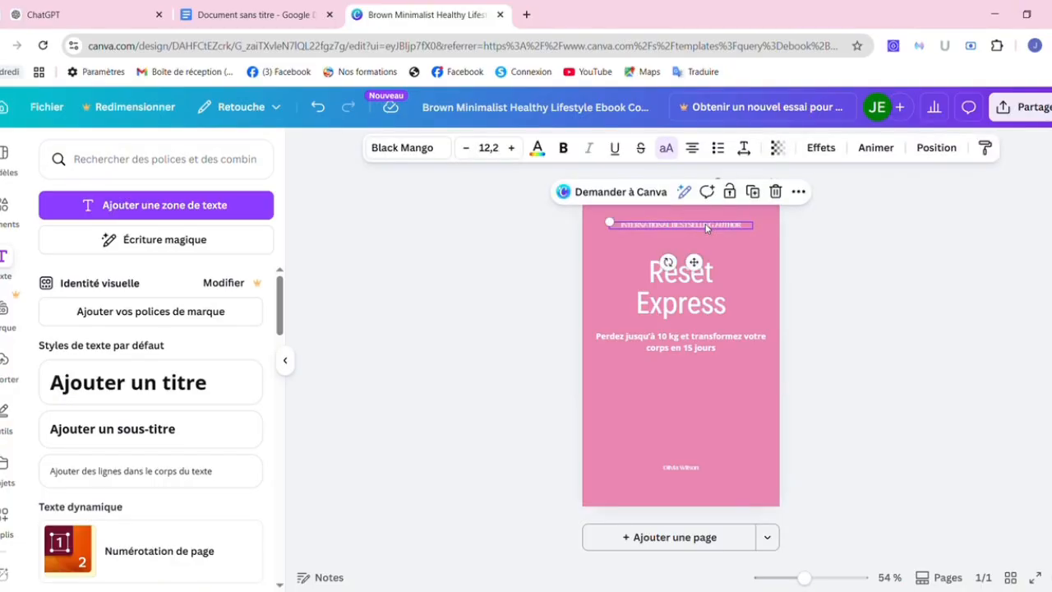
pyautogui.doubleClick(710, 228)
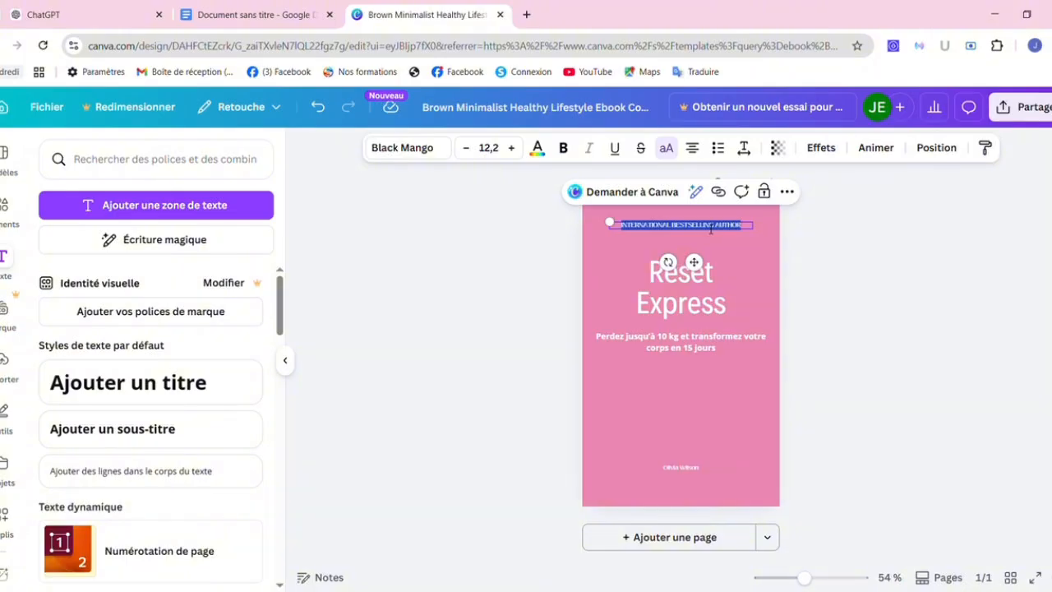
pyautogui.press('BackSpace')
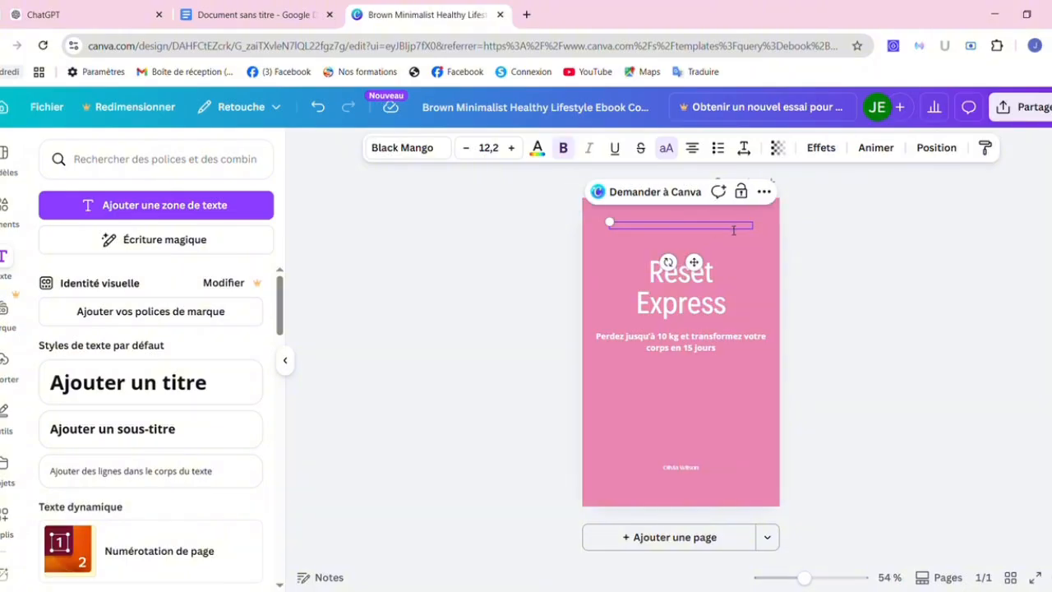
pyautogui.click(839, 288)
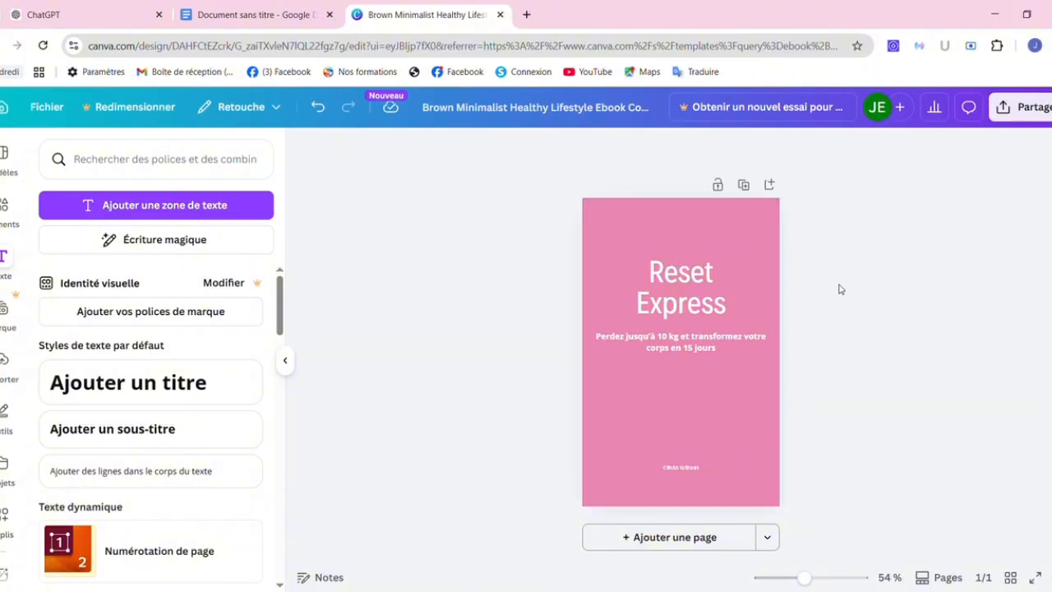
# Replace the bottom author line with the new author's name.
pyautogui.click(682, 469)
pyautogui.doubleClick(685, 470)
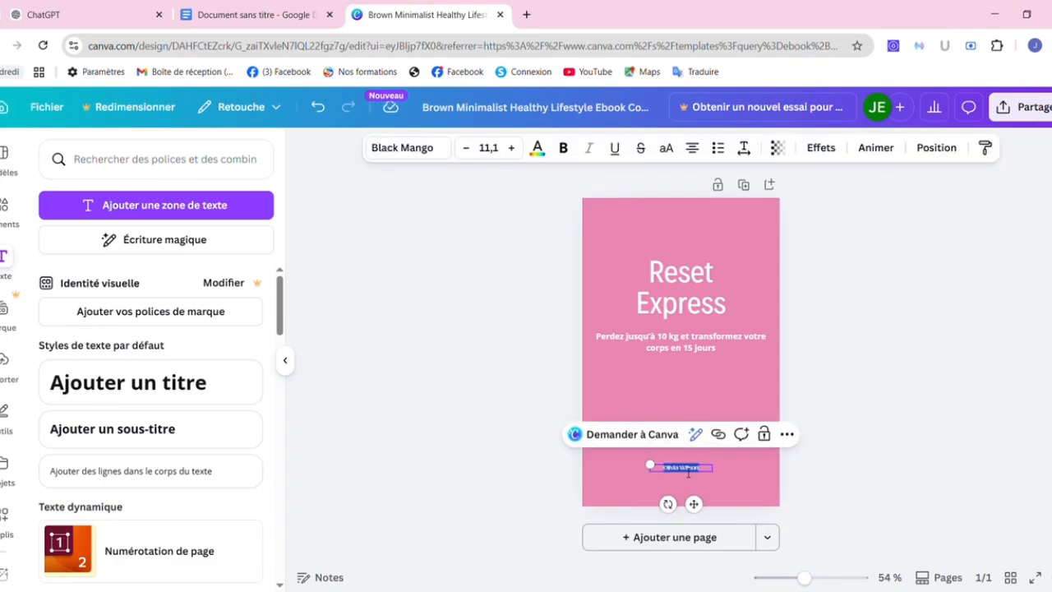
pyautogui.press('BackSpace')
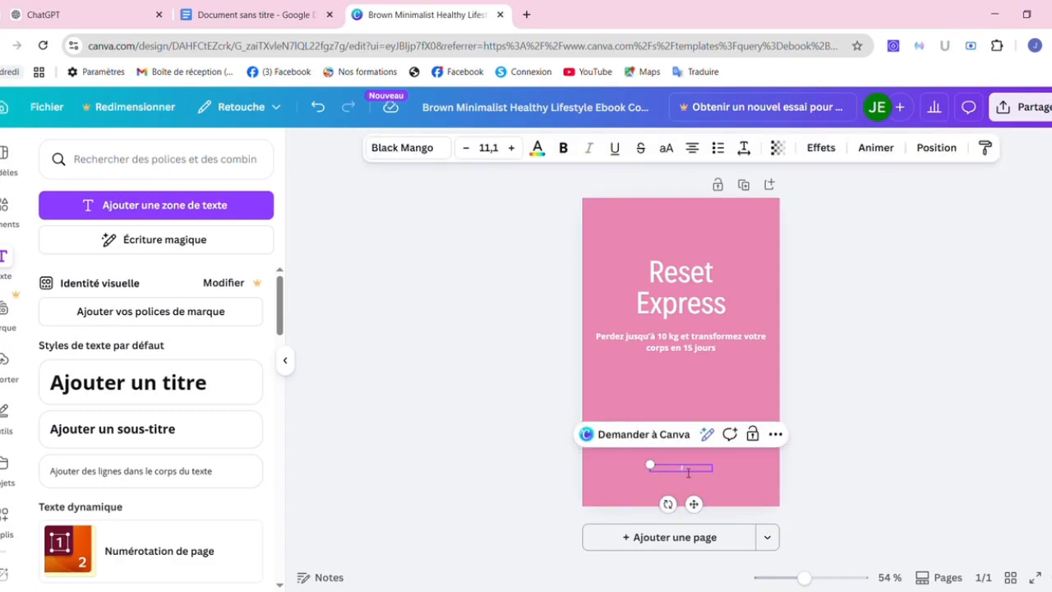
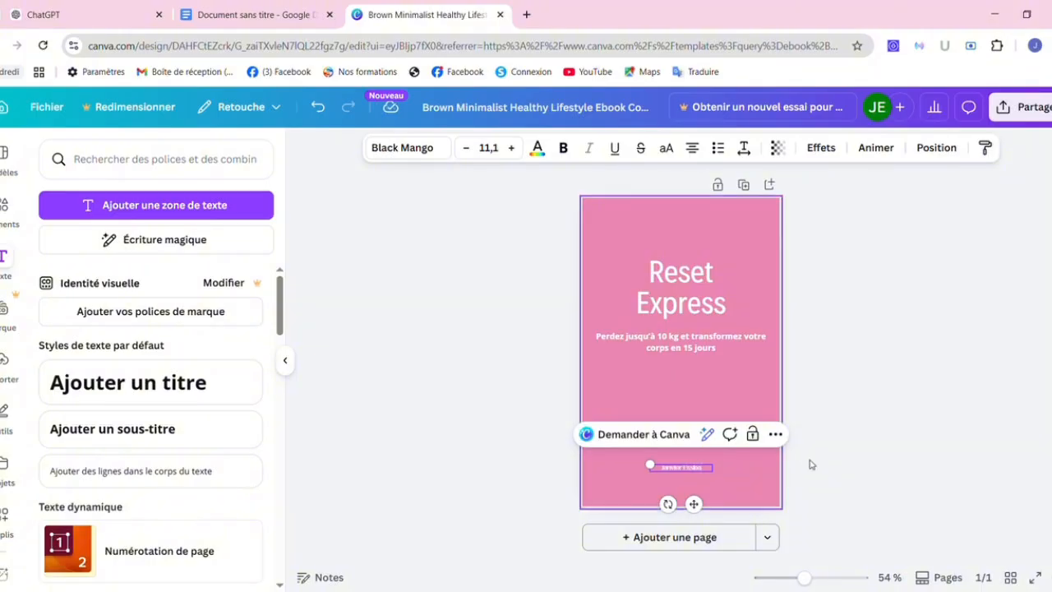
pyautogui.click(867, 478)
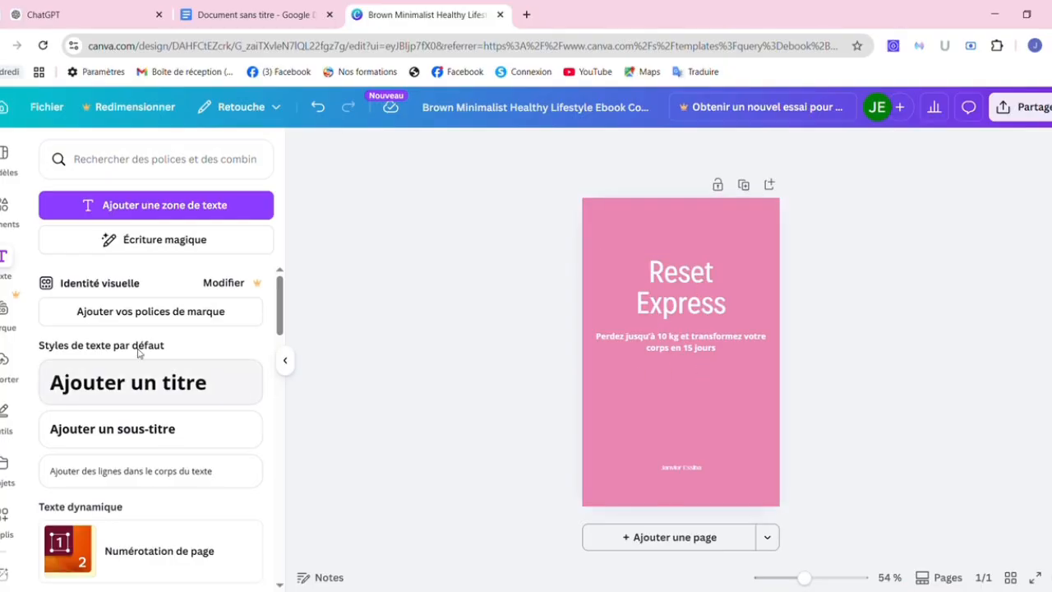
# Search the web for 'pexels' in a new browser tab and reach the Pexels site.
pyautogui.click(526, 15)
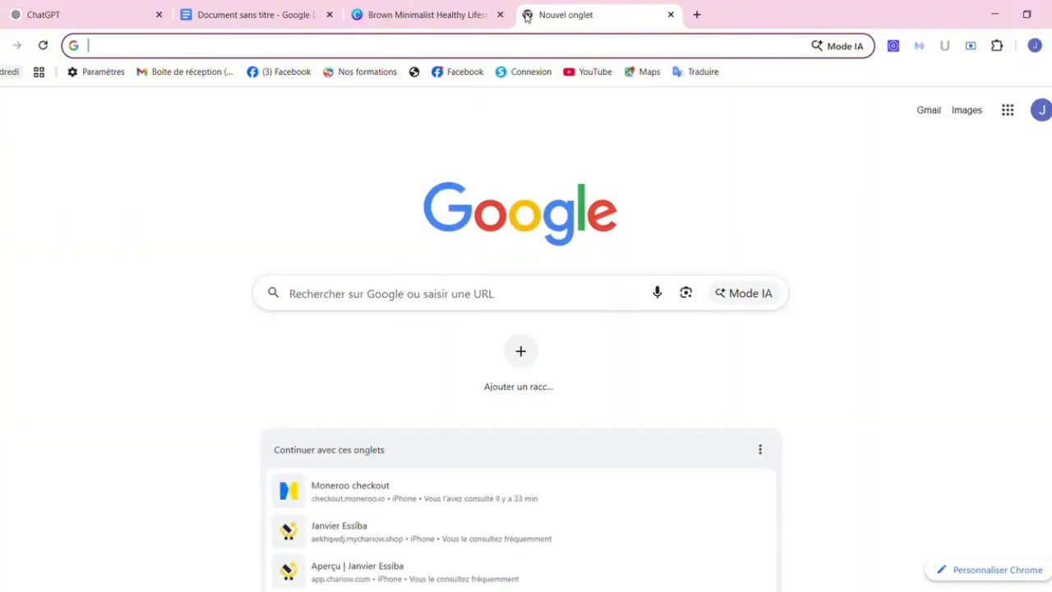
pyautogui.write('pexel')
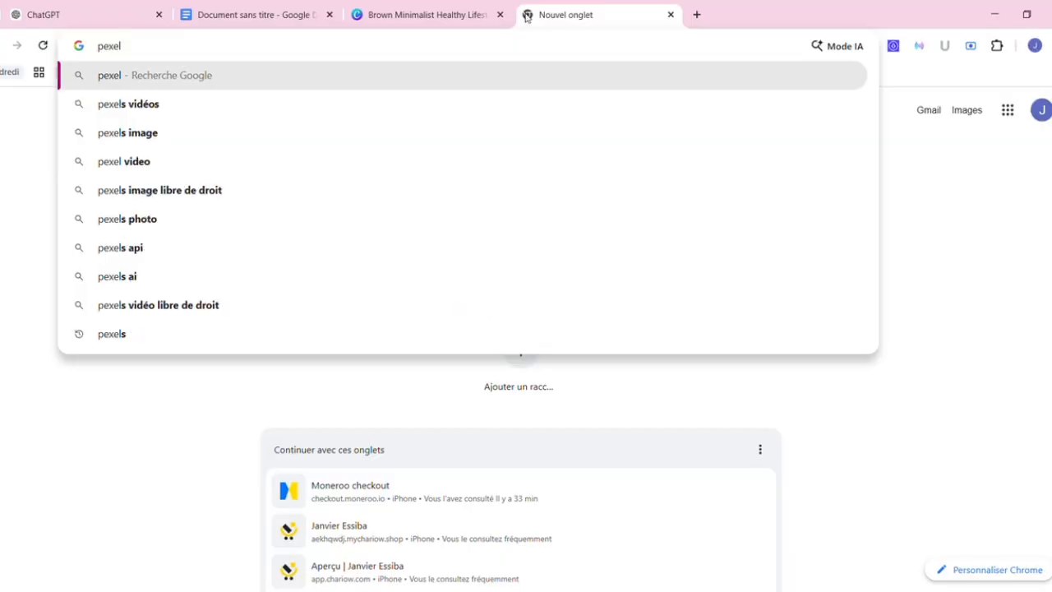
pyautogui.write('s')
pyautogui.press('Return')
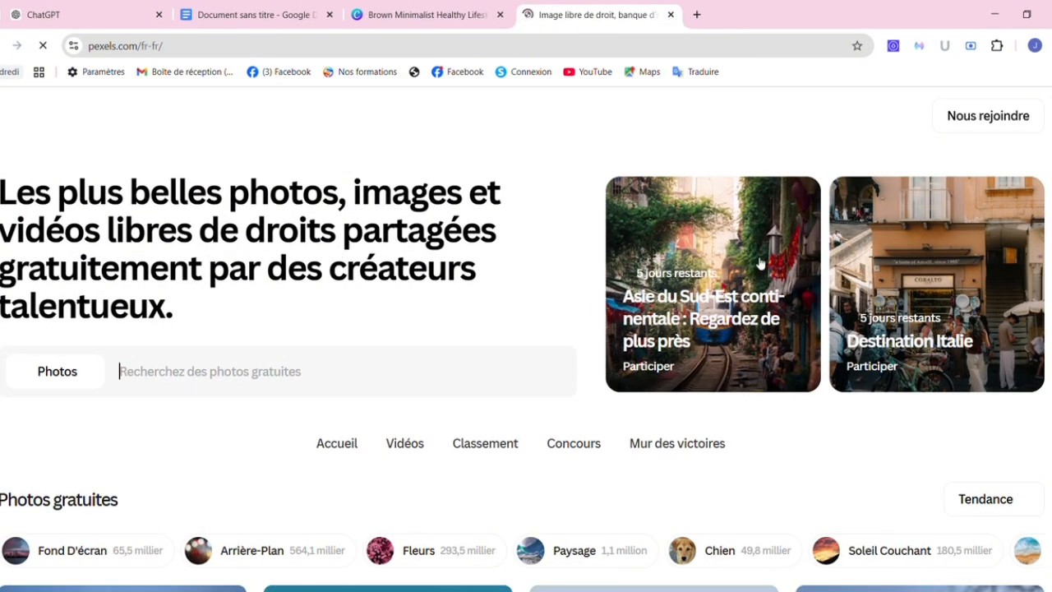
pyautogui.scroll(-1, 337, 251)
pyautogui.scroll(-3, 373, 293)
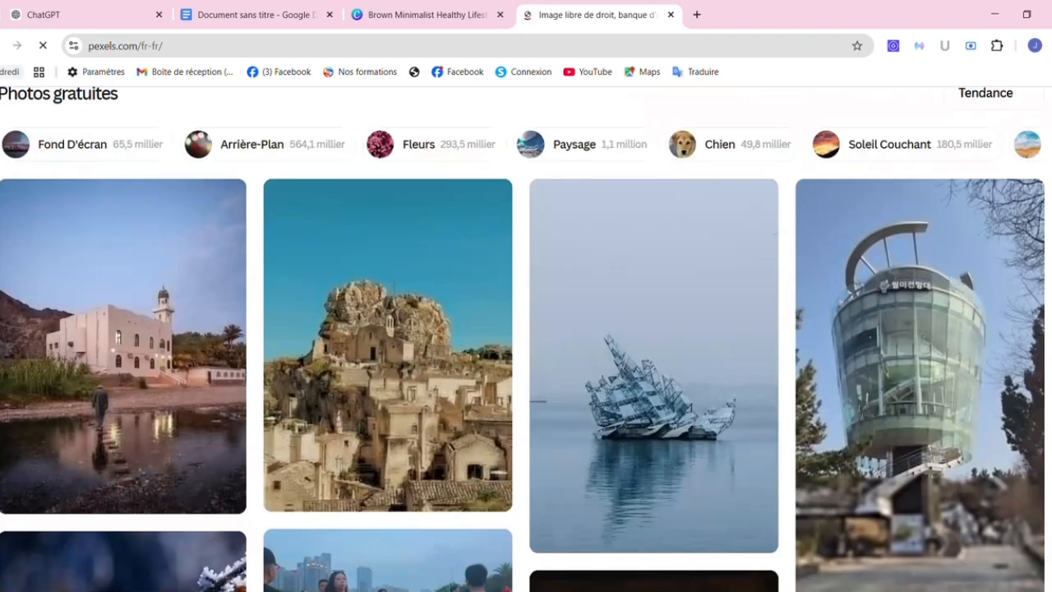
pyautogui.scroll(4, 372, 293)
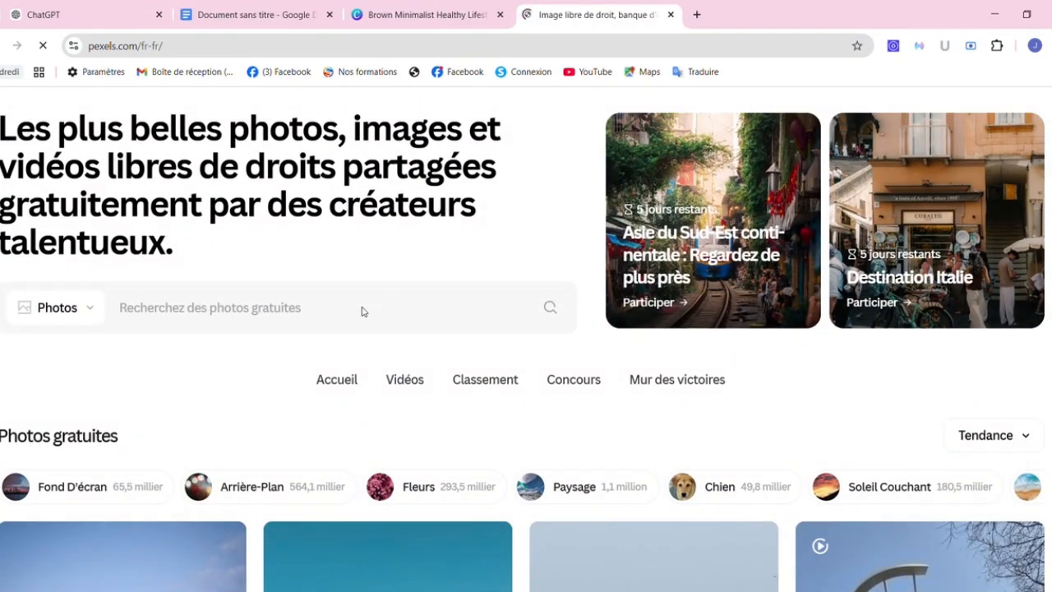
# Search Pexels for free 'perte de poids' photos.
pyautogui.click(250, 314)
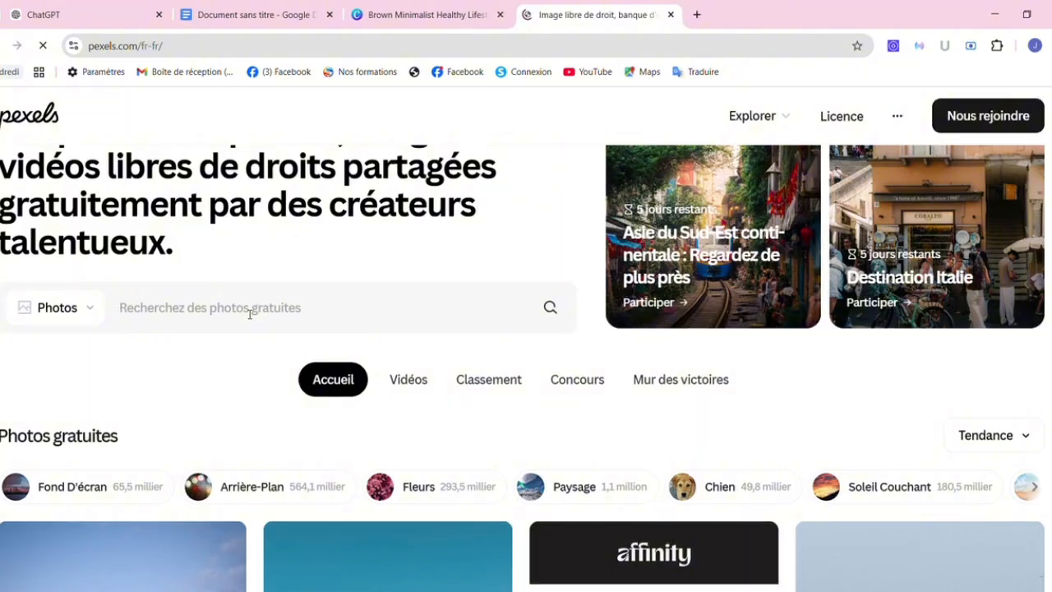
pyautogui.write('perte de')
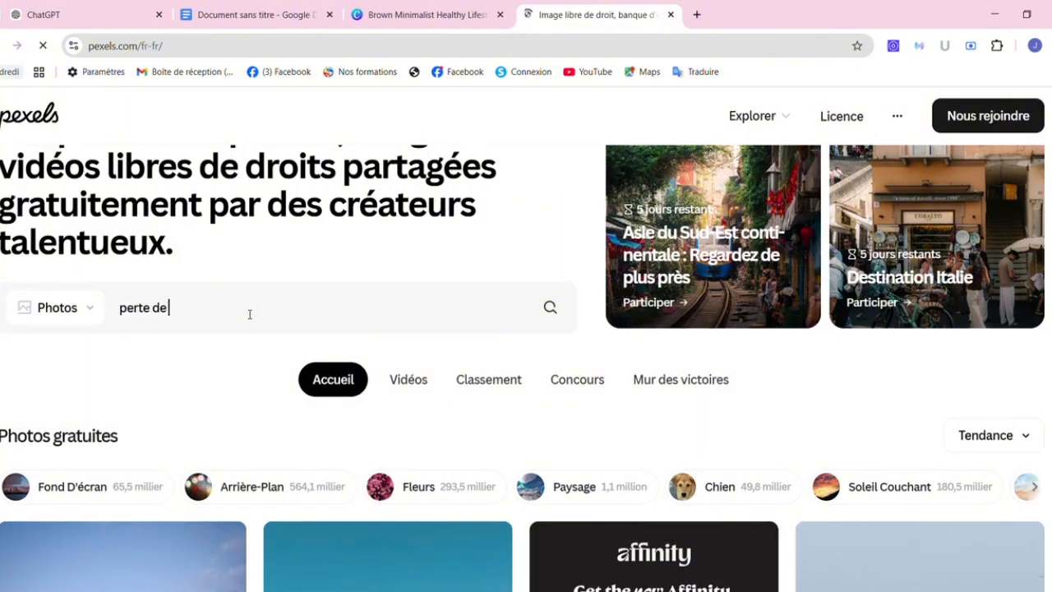
pyautogui.write(' po')
pyautogui.press('BackSpace')
pyautogui.write('poids')
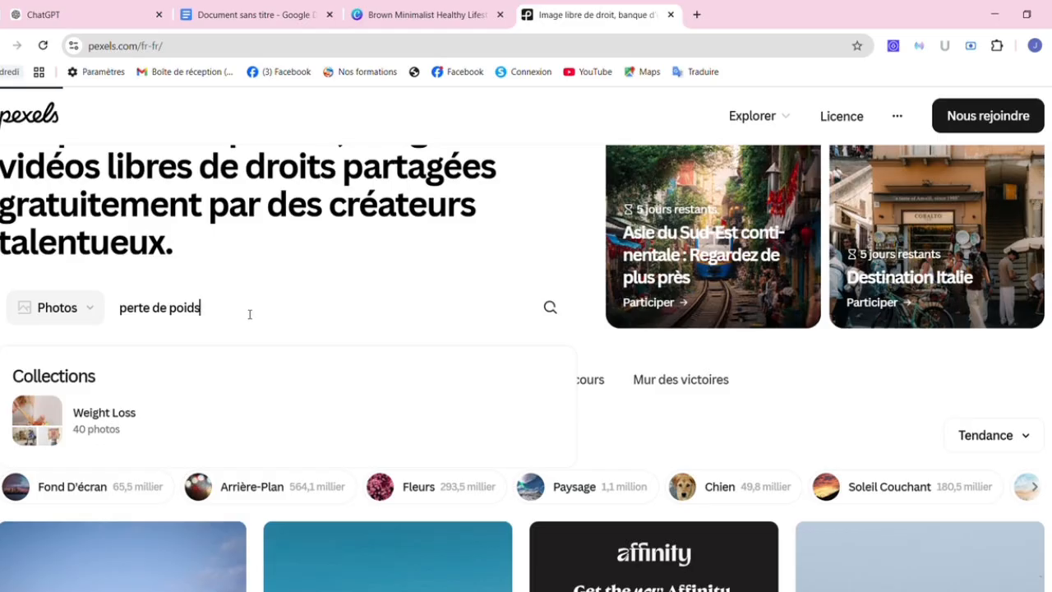
pyautogui.press('Return')
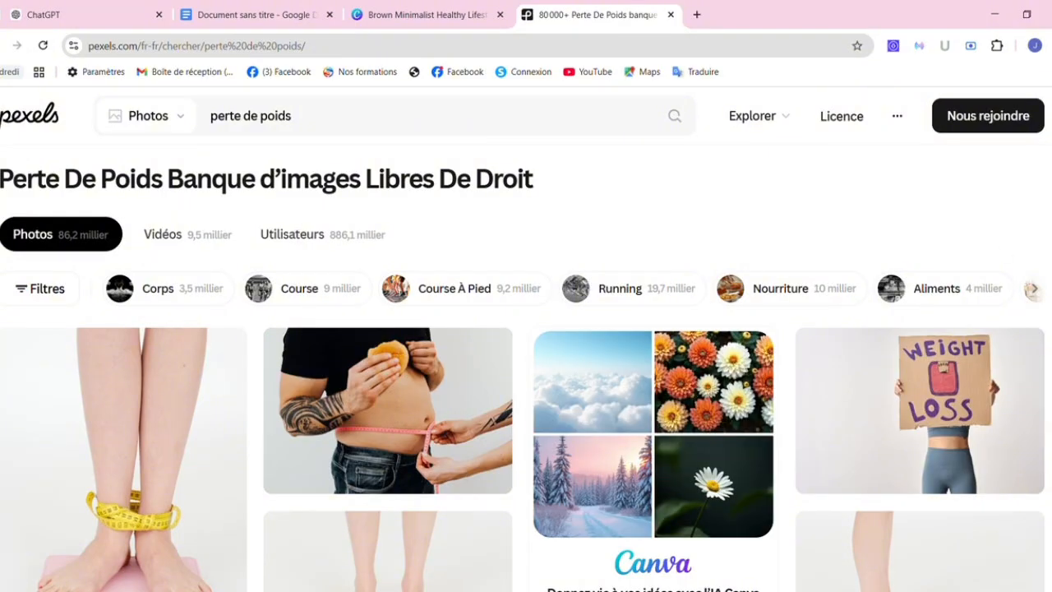
# Download the photo of a woman holding out oversized trousers, then return to Canva.
pyautogui.scroll(-1, 526, 370)
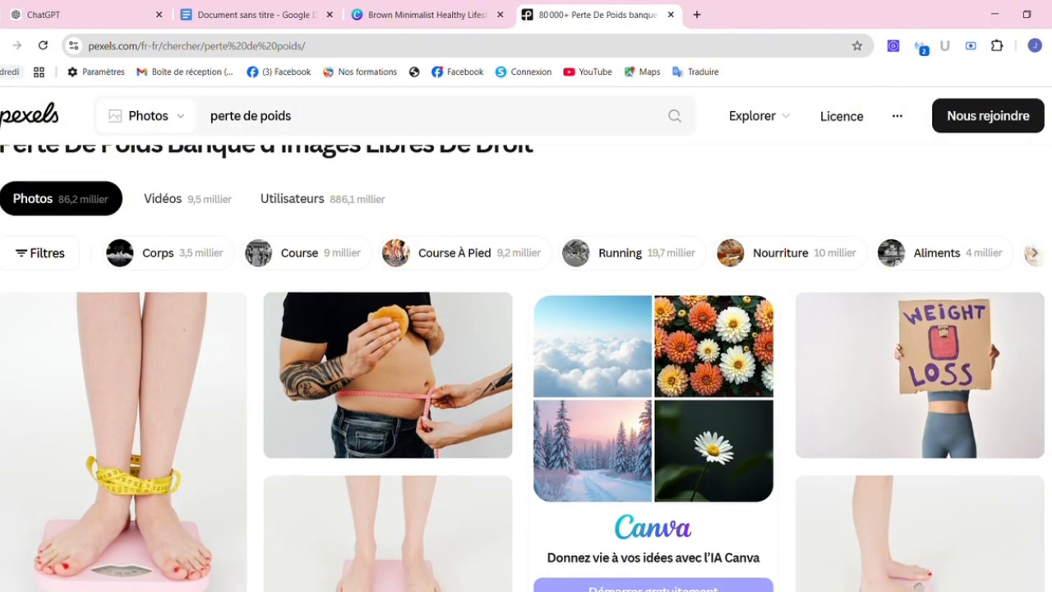
pyautogui.scroll(-1, 526, 368)
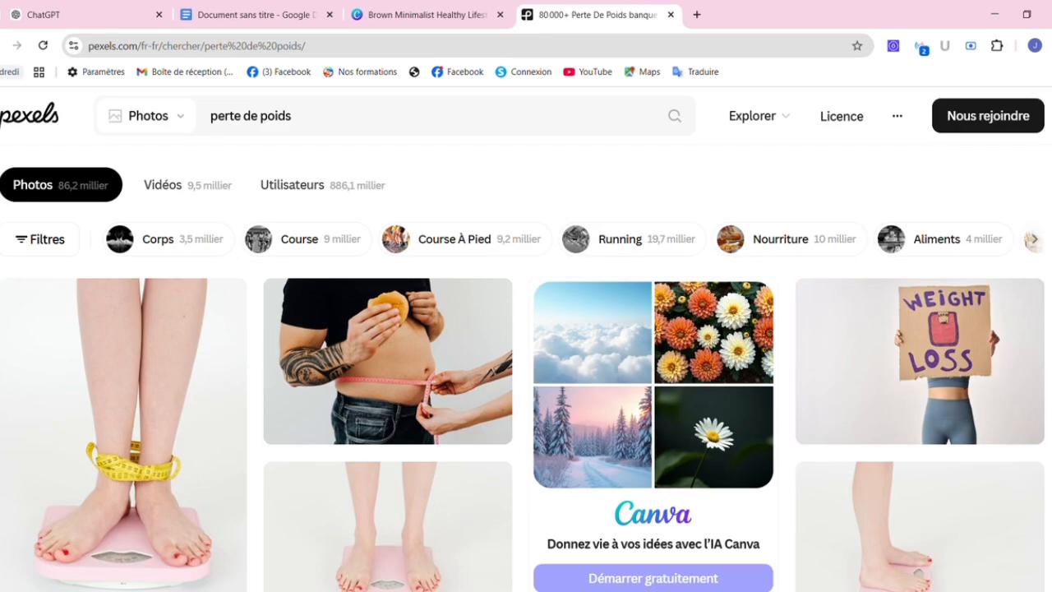
pyautogui.scroll(-2, 526, 370)
pyautogui.scroll(-4, 526, 370)
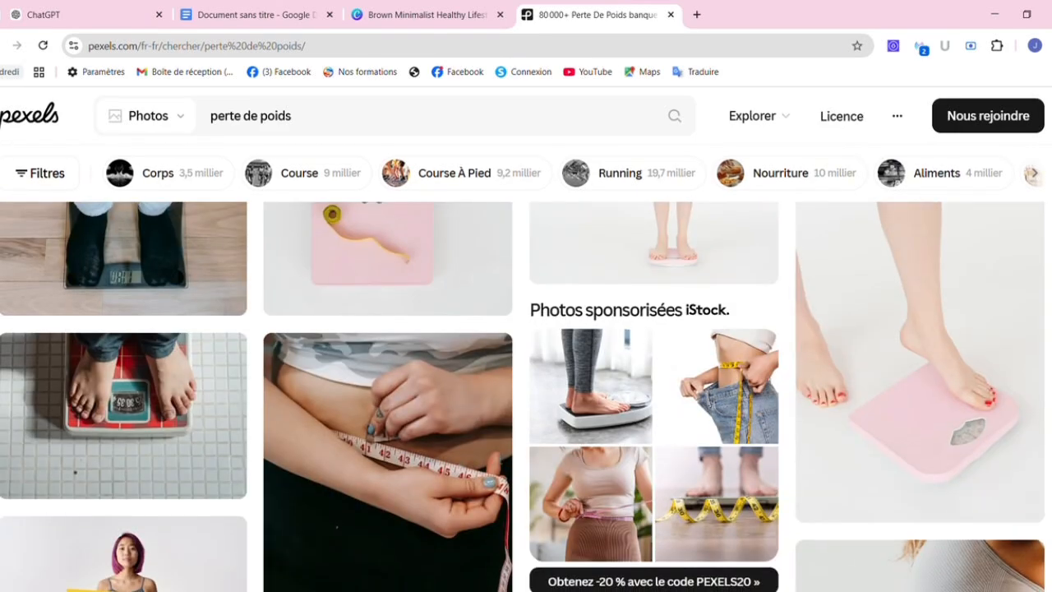
pyautogui.scroll(-3, 526, 394)
pyautogui.scroll(-10, 526, 395)
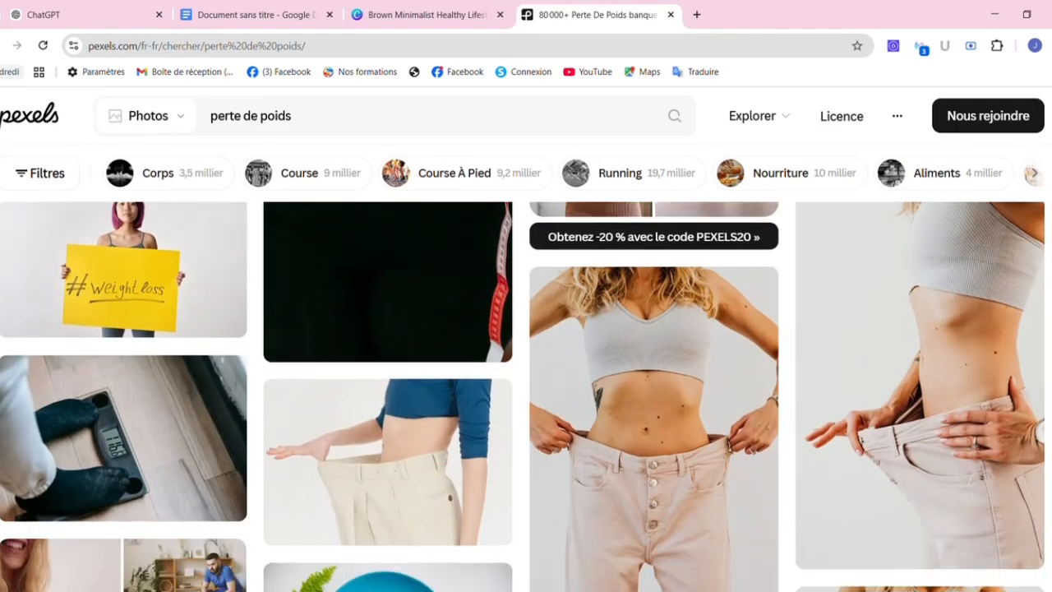
pyautogui.scroll(1, 526, 394)
pyautogui.scroll(1, 526, 395)
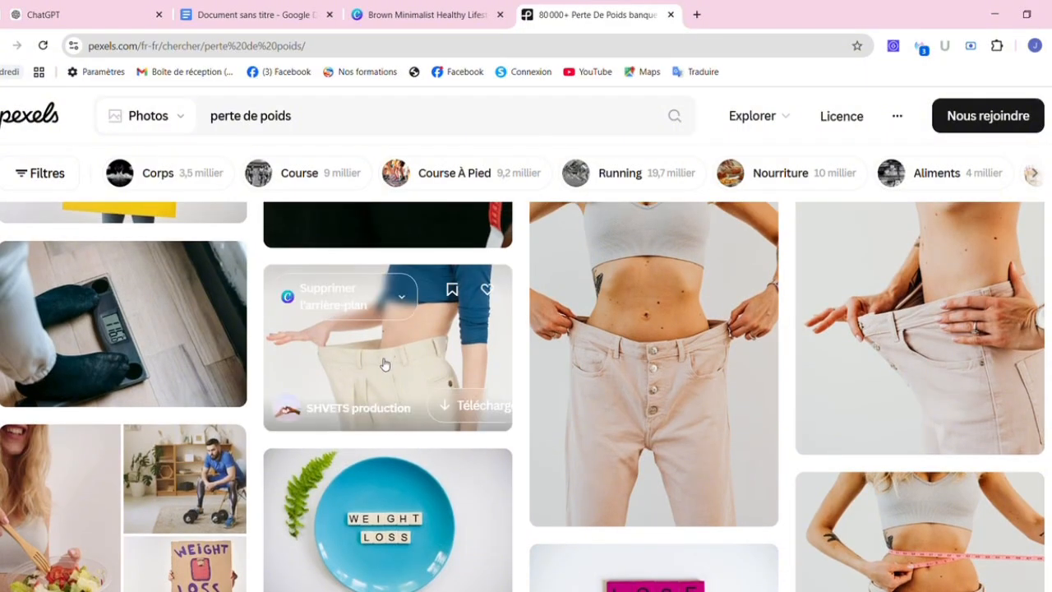
pyautogui.click(463, 412)
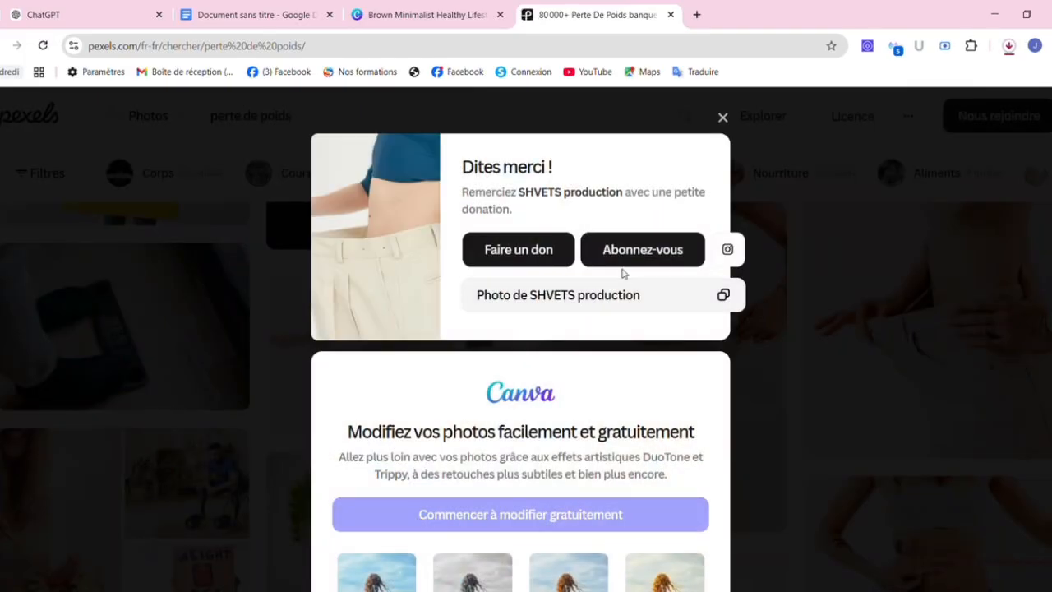
pyautogui.click(723, 119)
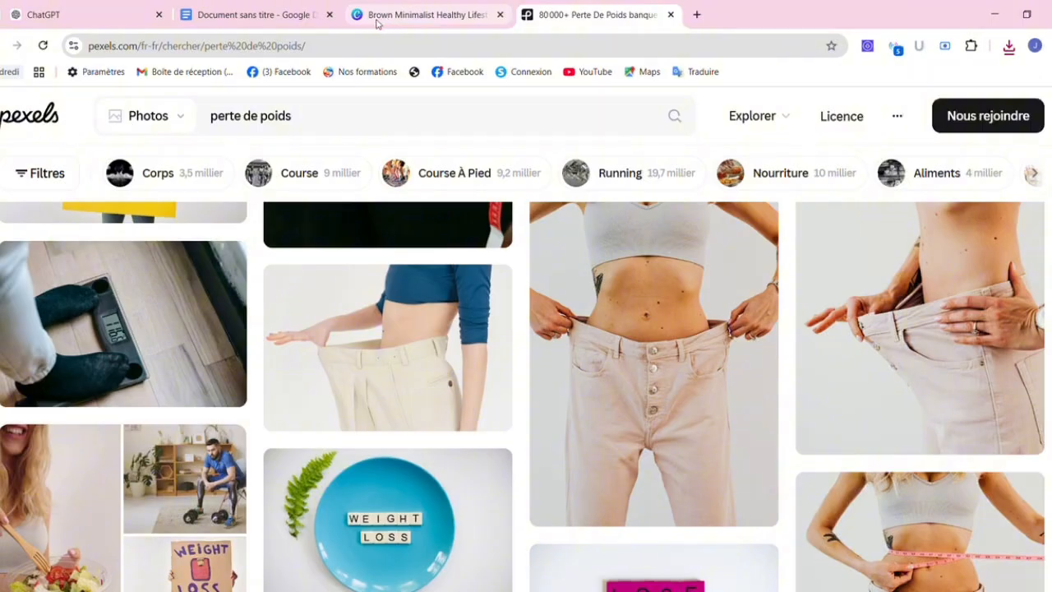
pyautogui.click(415, 15)
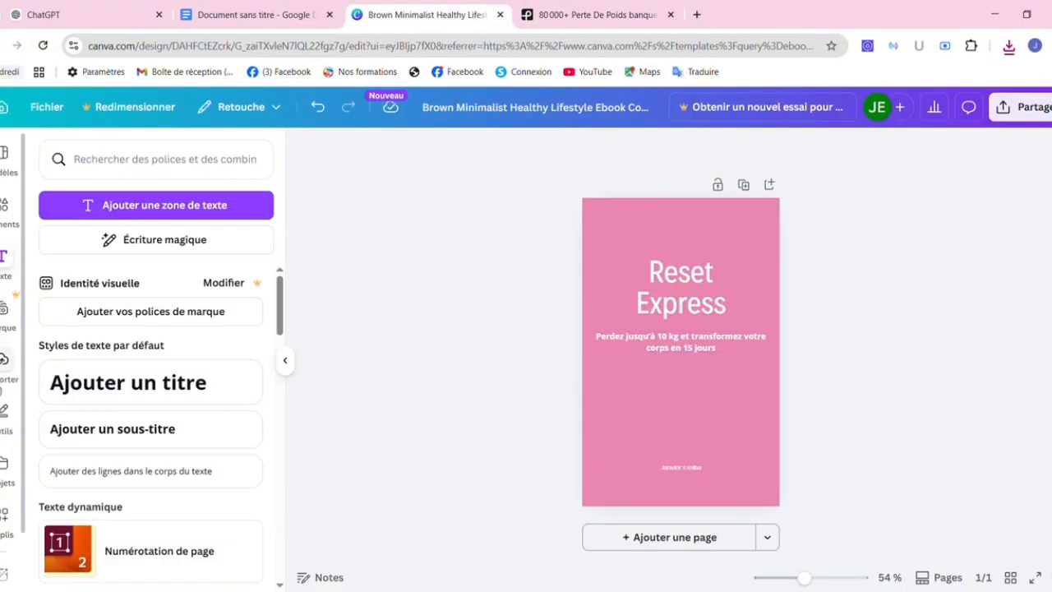
# Place the uploaded oversized-trousers photo on the cover below the subtitle and enlarge it.
pyautogui.click(4, 359)
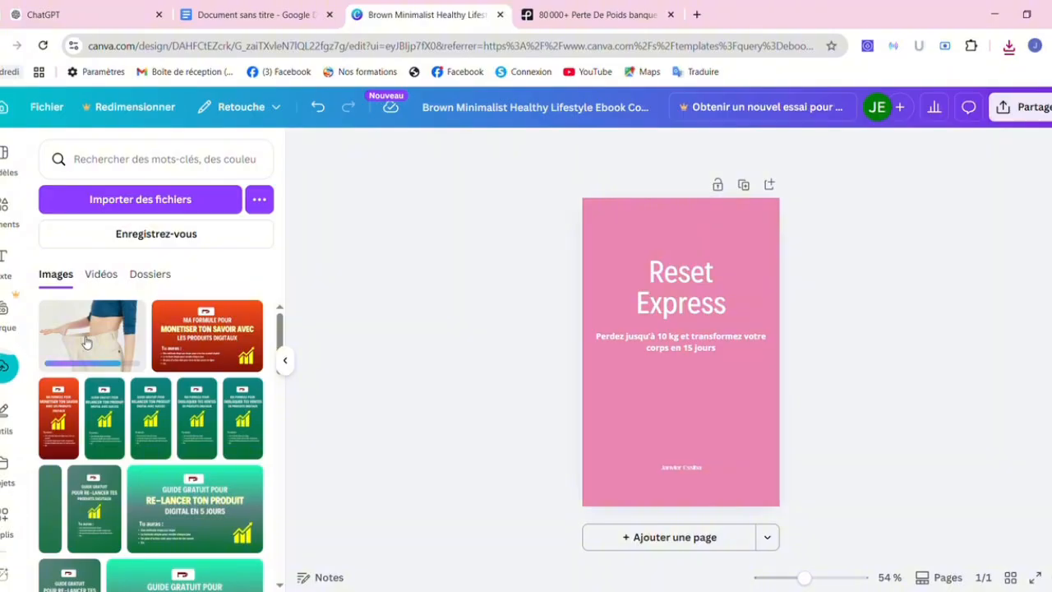
pyautogui.moveTo(86, 342); pyautogui.dragTo(648, 403)
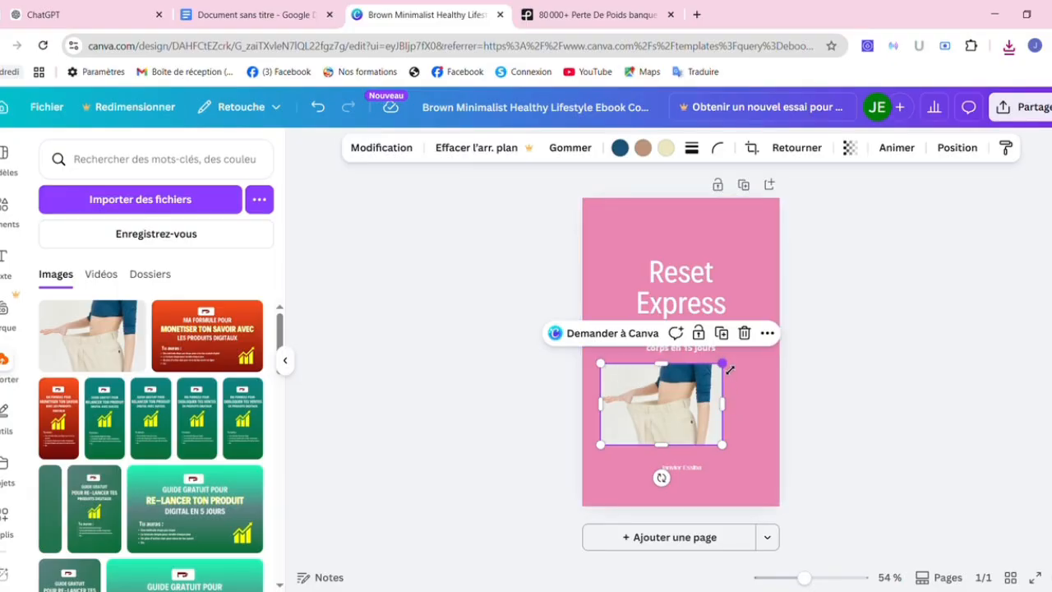
pyautogui.moveTo(728, 371); pyautogui.dragTo(808, 366)
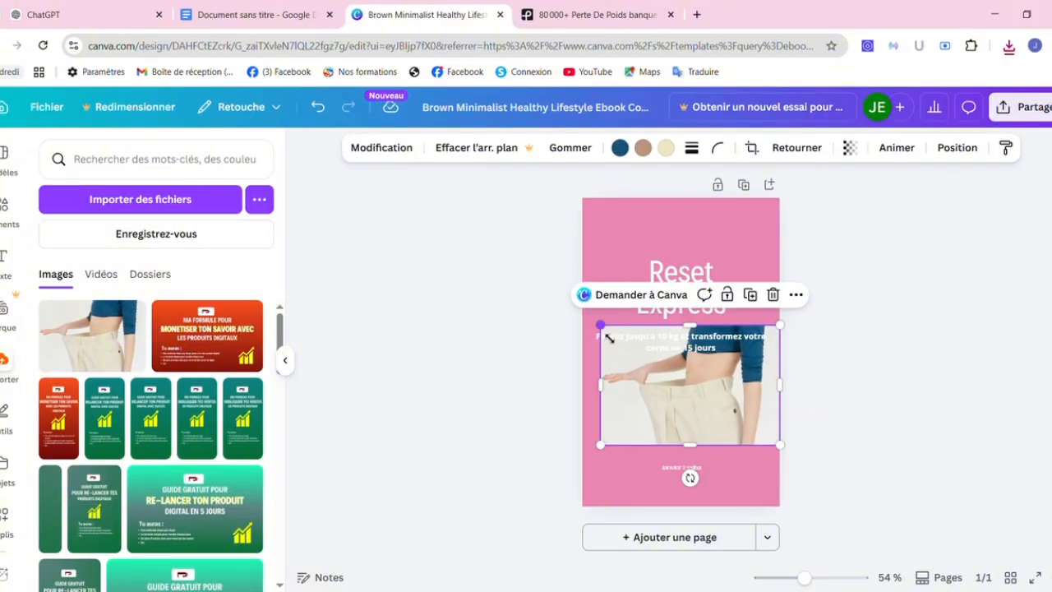
# Enlarge the photo to about 487 × 325 px, send it behind the subtitle, and lower it.
pyautogui.moveTo(609, 338); pyautogui.dragTo(600, 331)
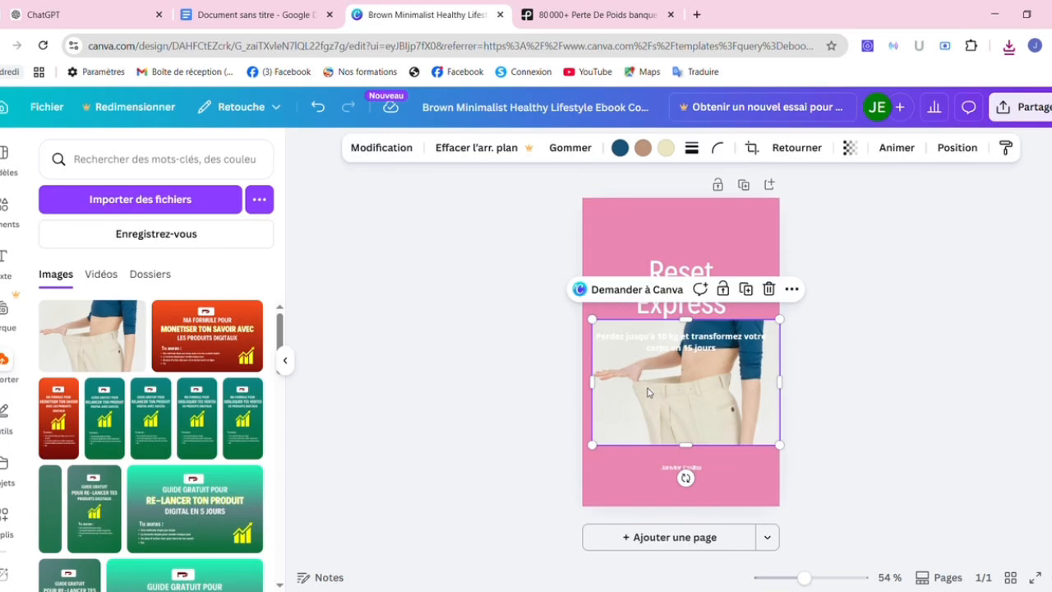
pyautogui.moveTo(648, 393)
pyautogui.mouseDown()
pyautogui.moveTo(639, 406)
pyautogui.moveTo(649, 408)
pyautogui.mouseUp()
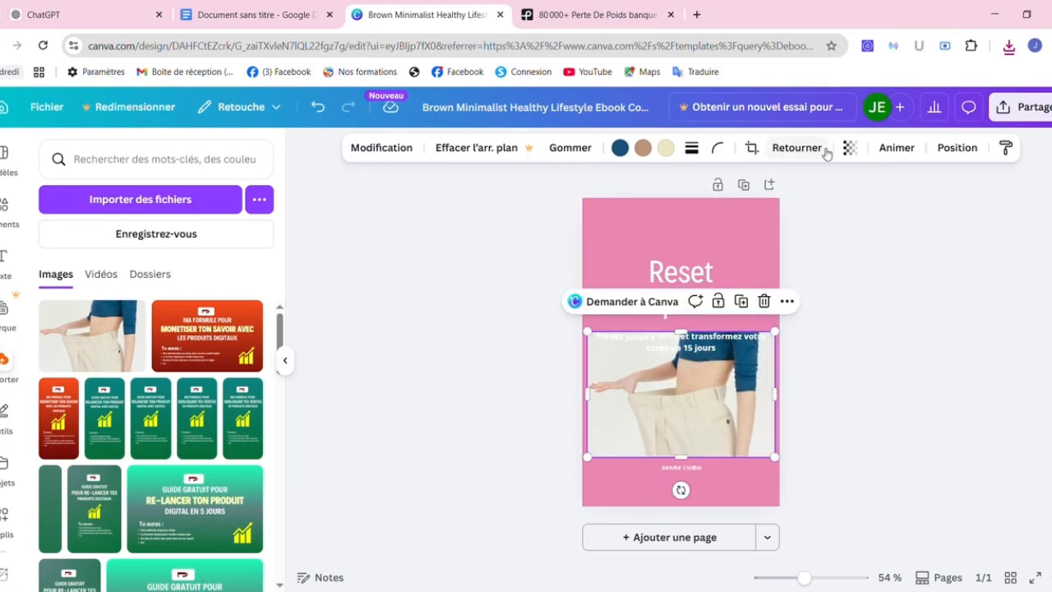
pyautogui.click(956, 149)
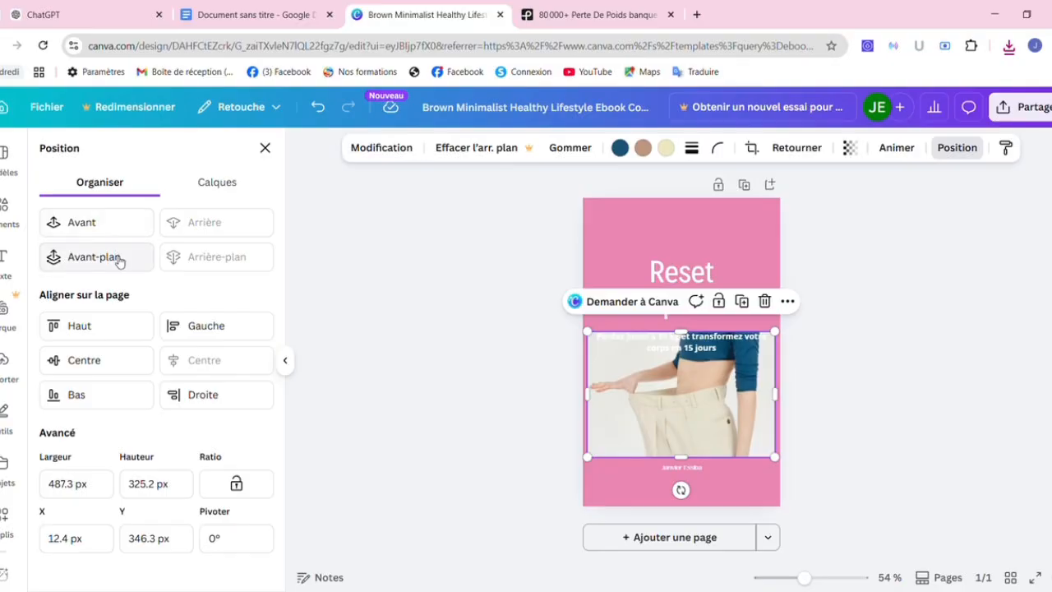
pyautogui.click(111, 256)
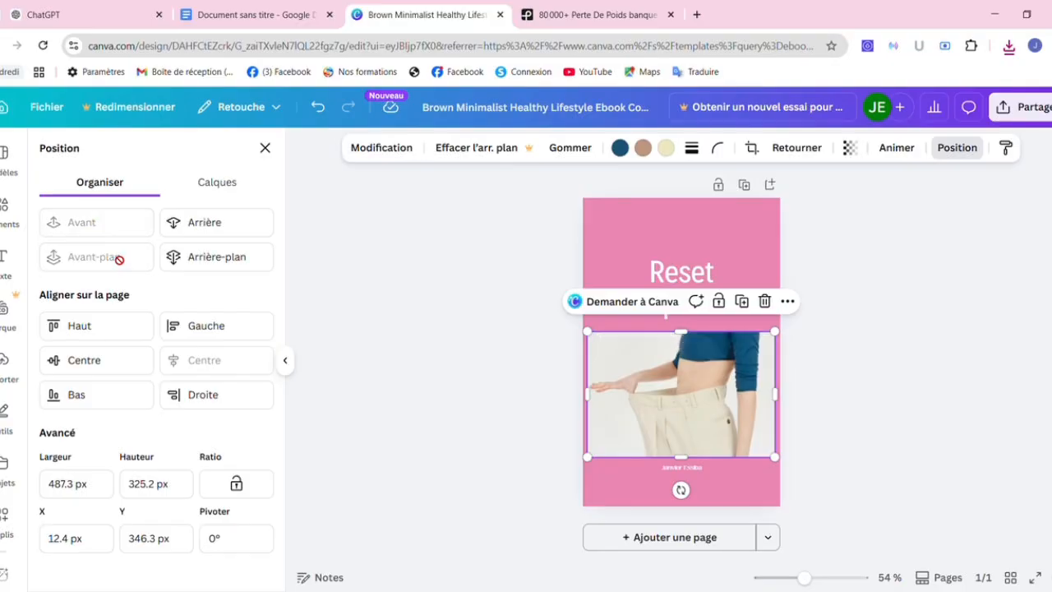
pyautogui.click(243, 261)
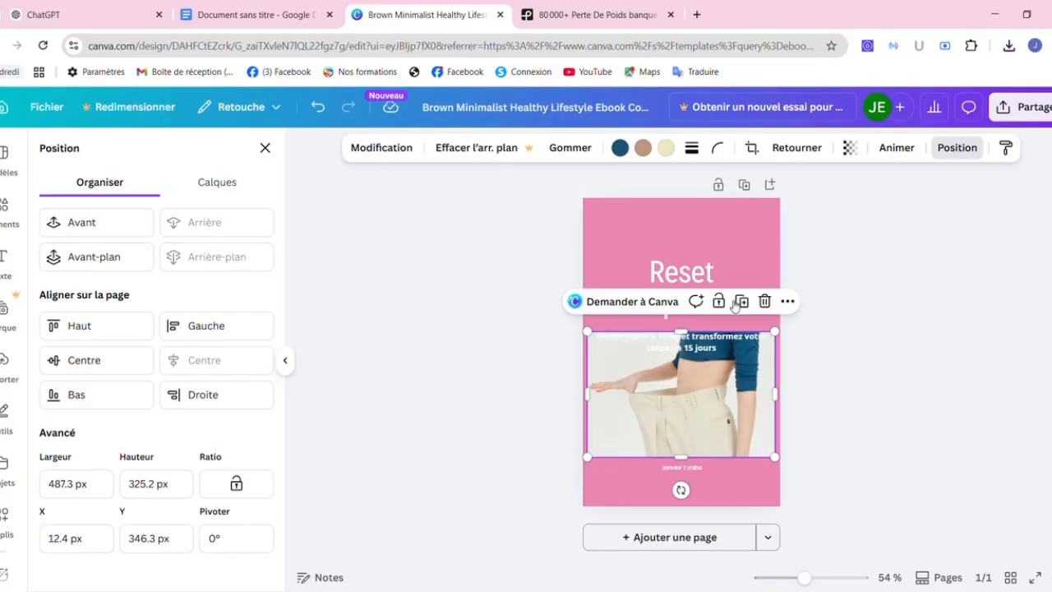
pyautogui.click(738, 252)
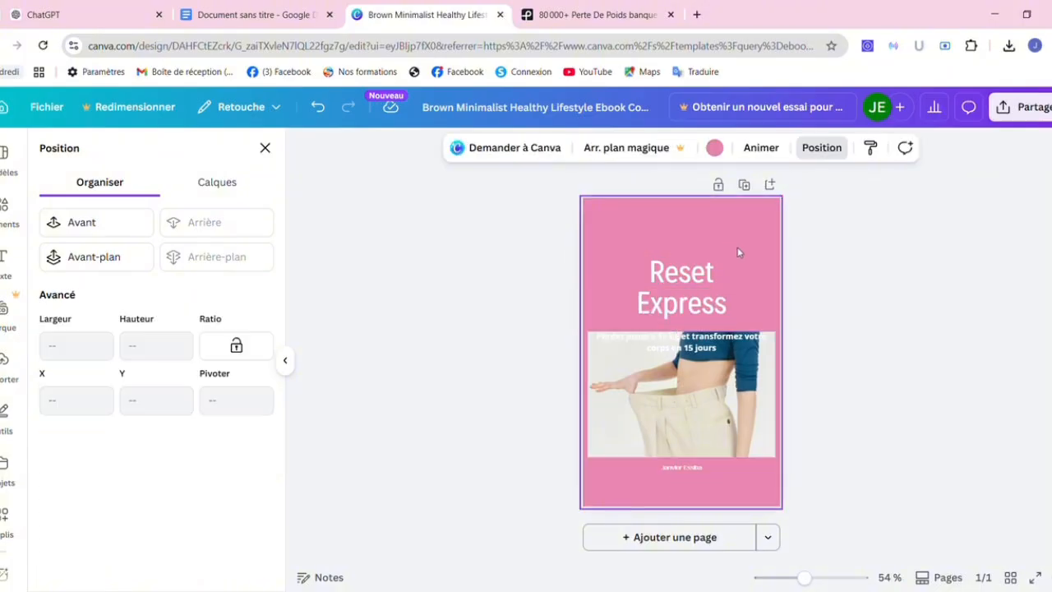
pyautogui.click(684, 349)
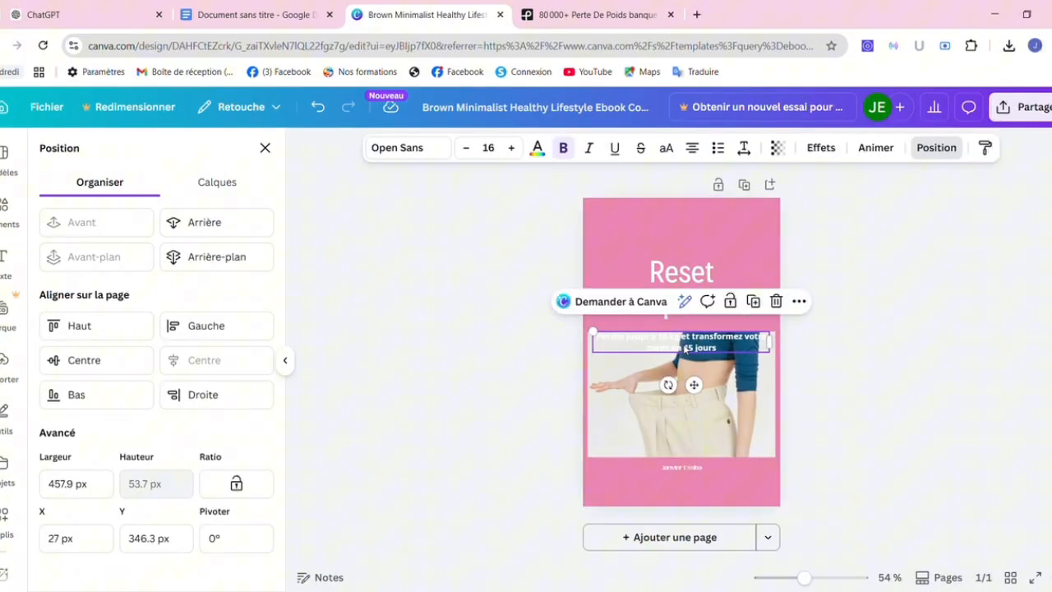
pyautogui.click(723, 396)
pyautogui.moveTo(724, 396); pyautogui.dragTo(723, 407)
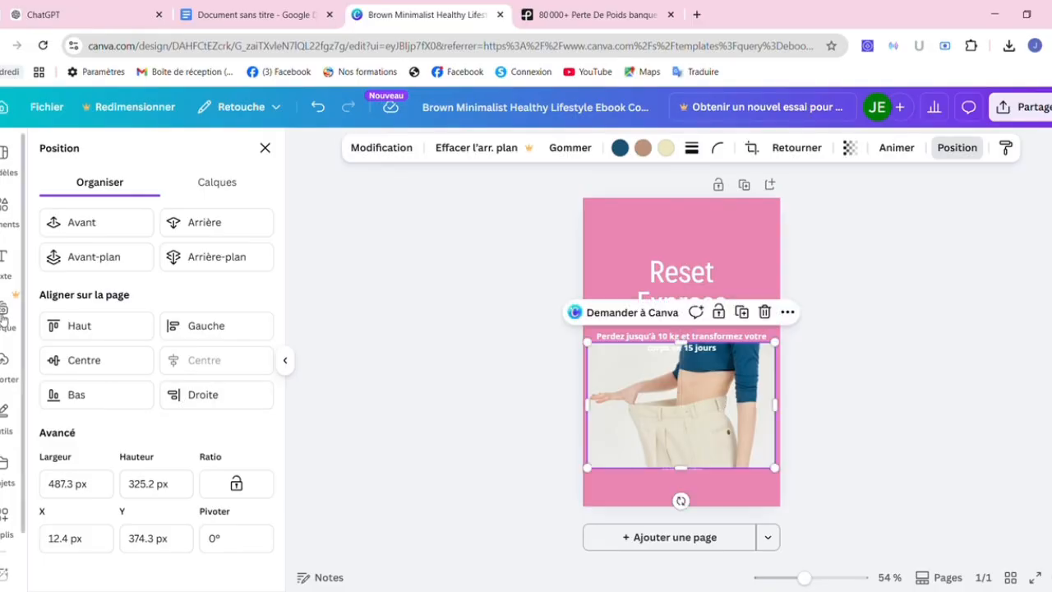
# Search the Elements library for 'cadre' and show all Cadres results.
pyautogui.click(5, 215)
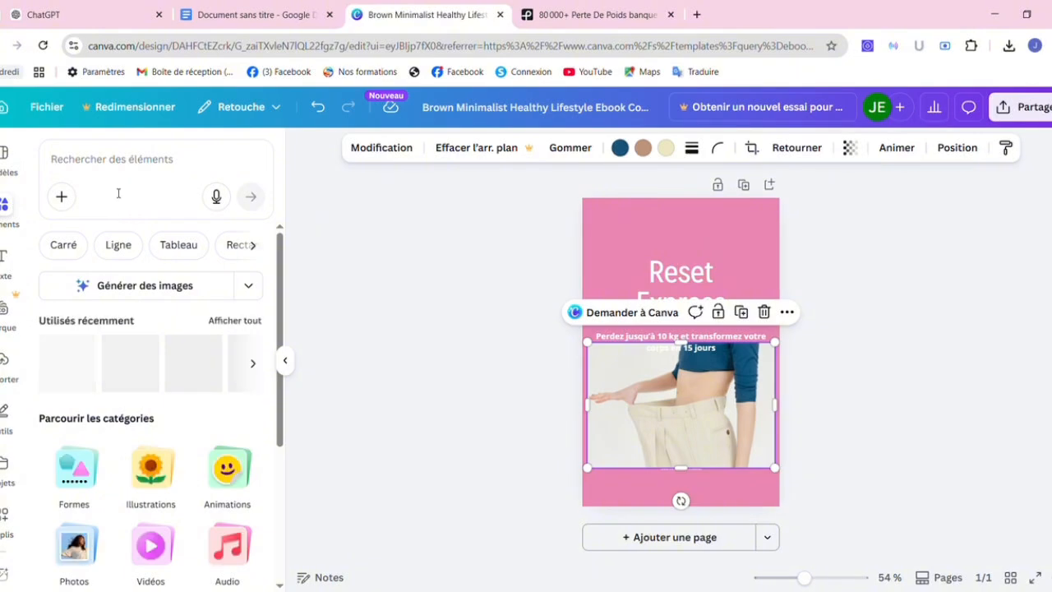
pyautogui.click(106, 170)
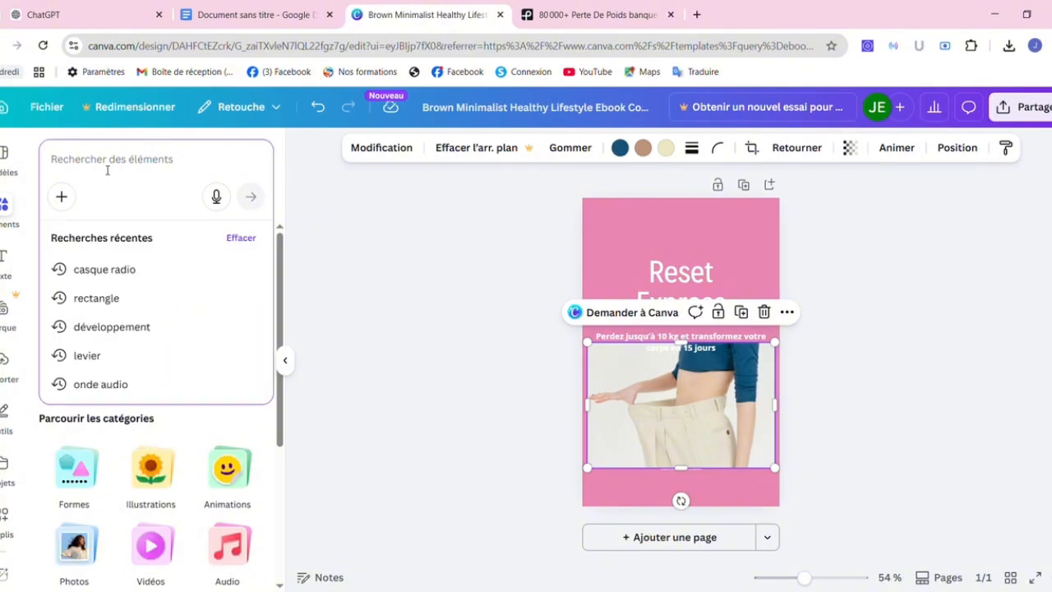
pyautogui.write('cadre')
pyautogui.press('Return')
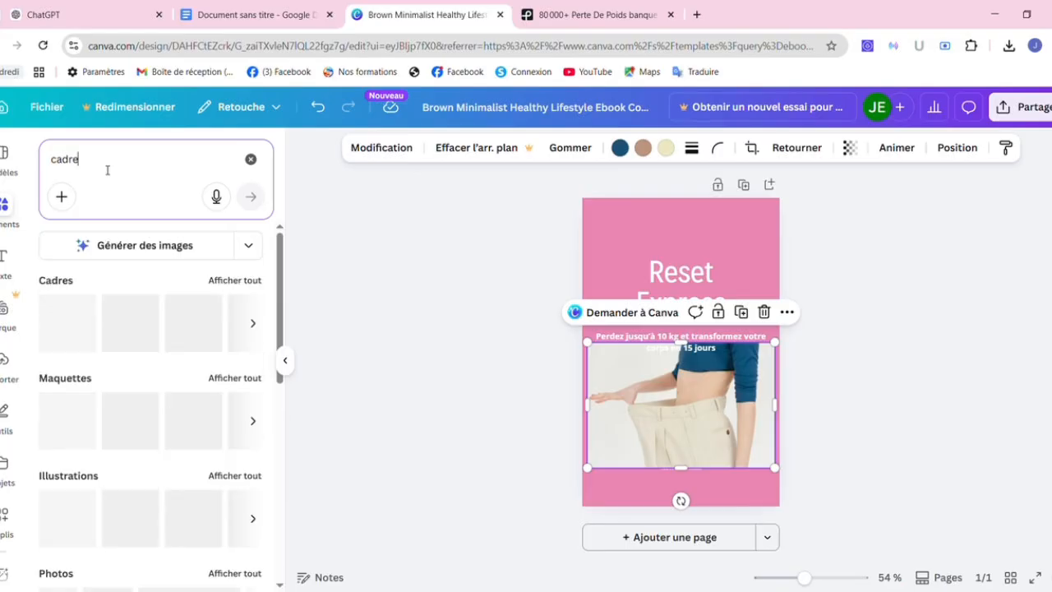
pyautogui.click(257, 327)
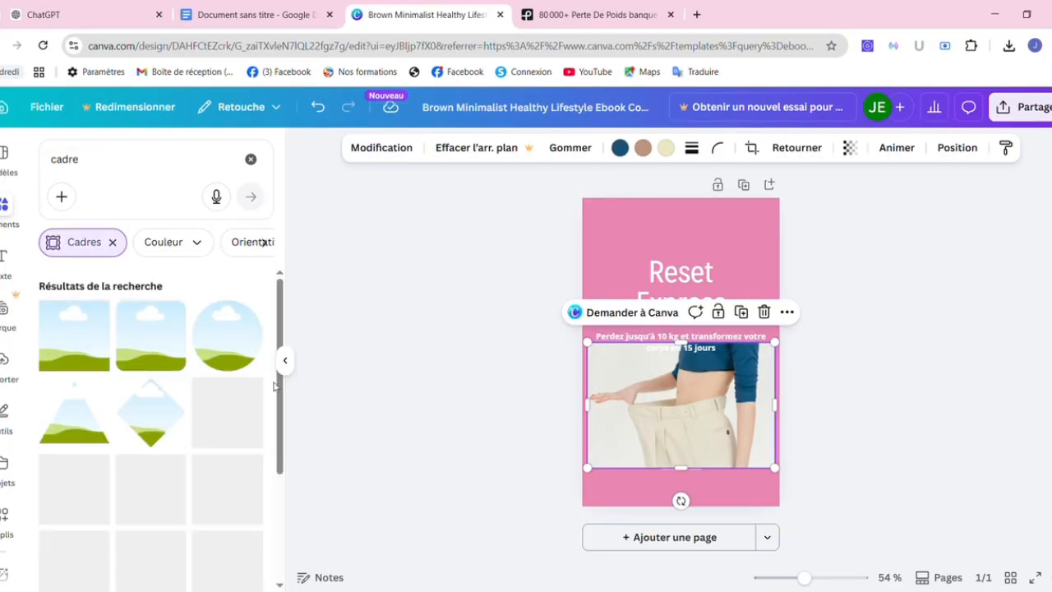
pyautogui.moveTo(280, 343); pyautogui.dragTo(286, 436)
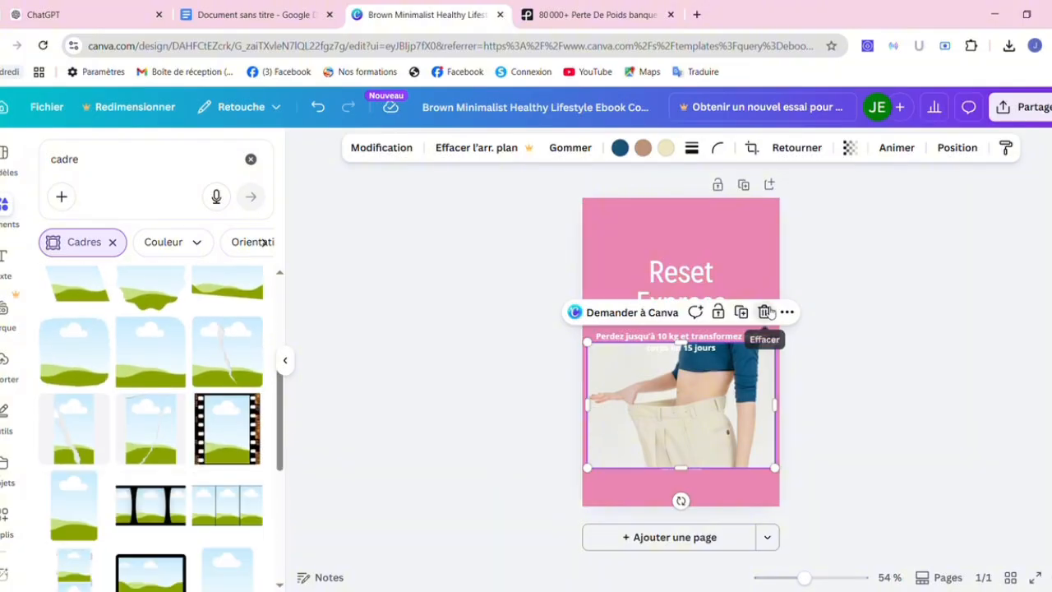
# Delete the trousers photo and place a rounded frame below the subtitle.
pyautogui.click(764, 312)
pyautogui.moveTo(162, 363); pyautogui.dragTo(678, 396)
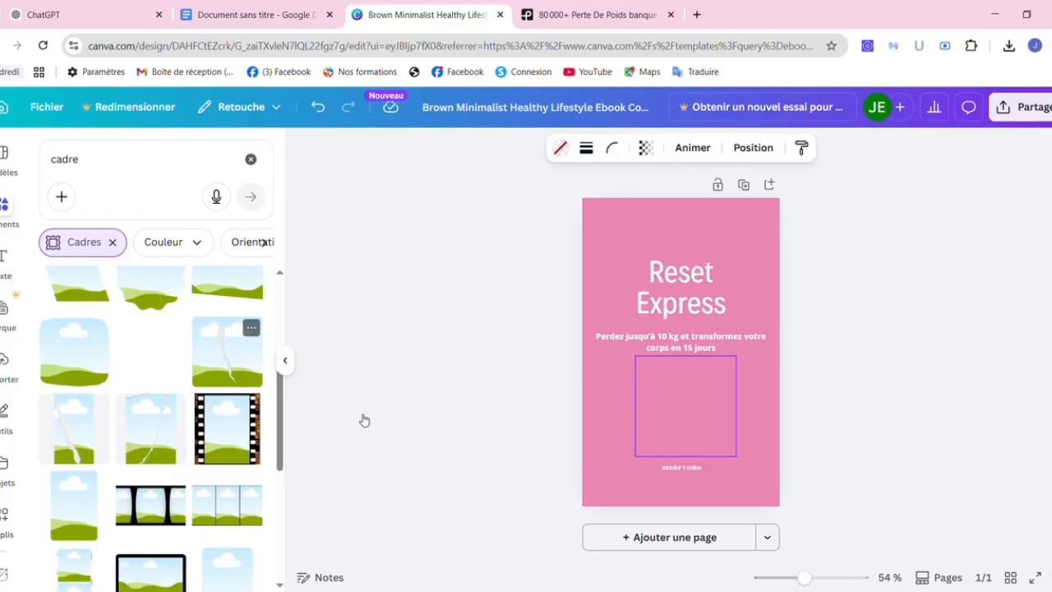
pyautogui.scroll(-10, 280, 426)
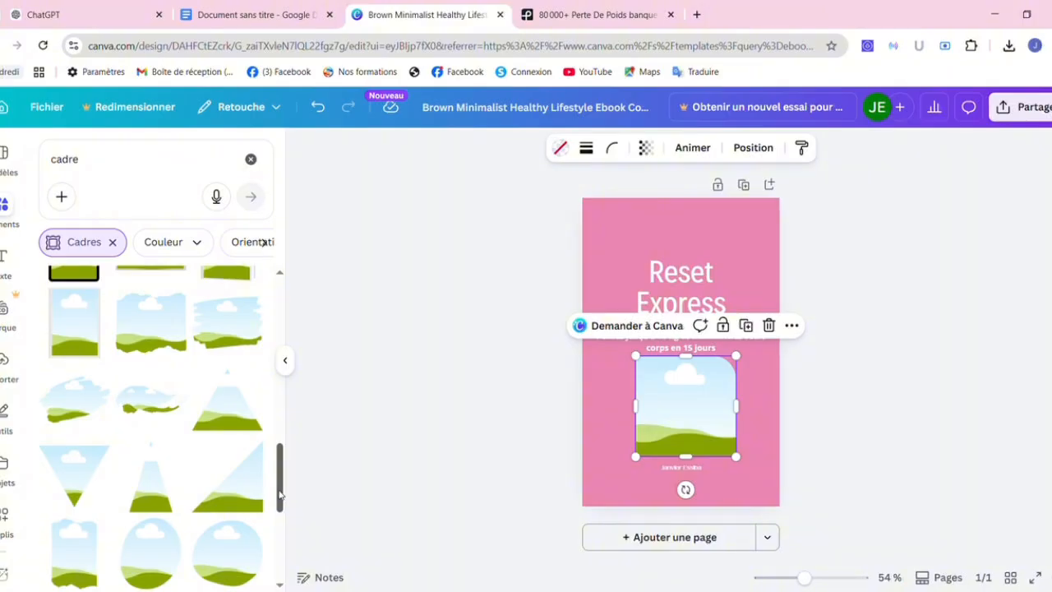
# Replace the old frame with a circular frame from the Cadres results.
pyautogui.moveTo(278, 494); pyautogui.dragTo(286, 528)
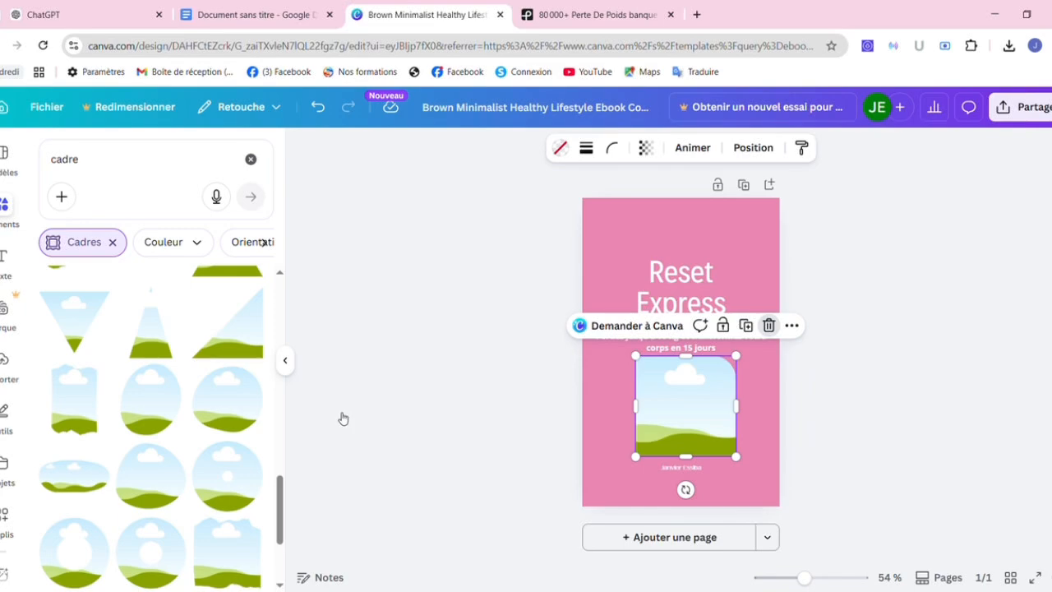
pyautogui.press('Delete')
pyautogui.moveTo(164, 482); pyautogui.dragTo(642, 392)
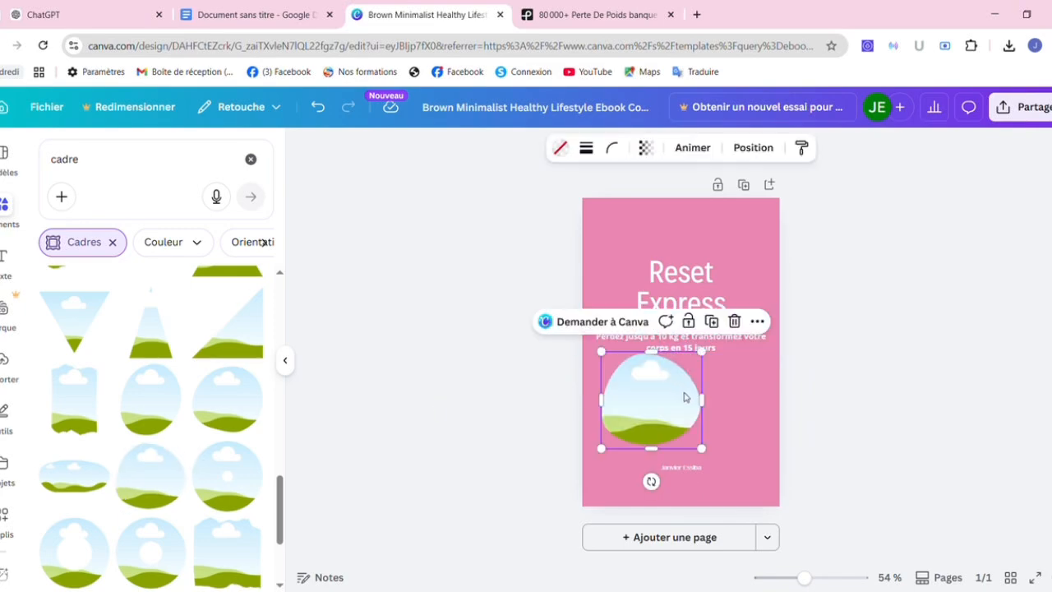
# Enlarge the frame to fill the cover's lower half and move the author line beneath it.
pyautogui.moveTo(708, 365); pyautogui.dragTo(819, 331)
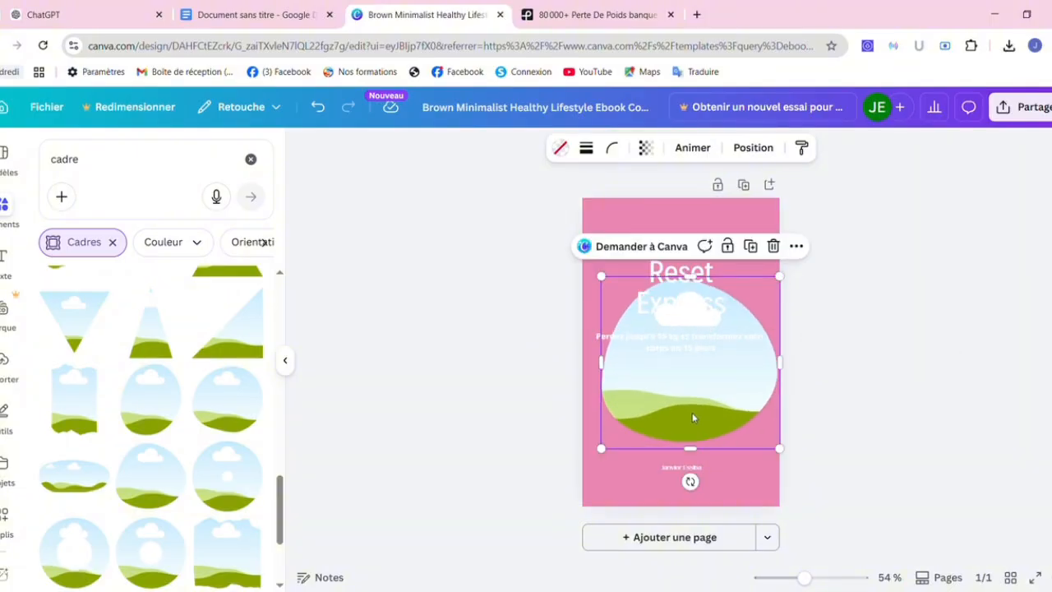
pyautogui.moveTo(697, 425); pyautogui.dragTo(717, 444)
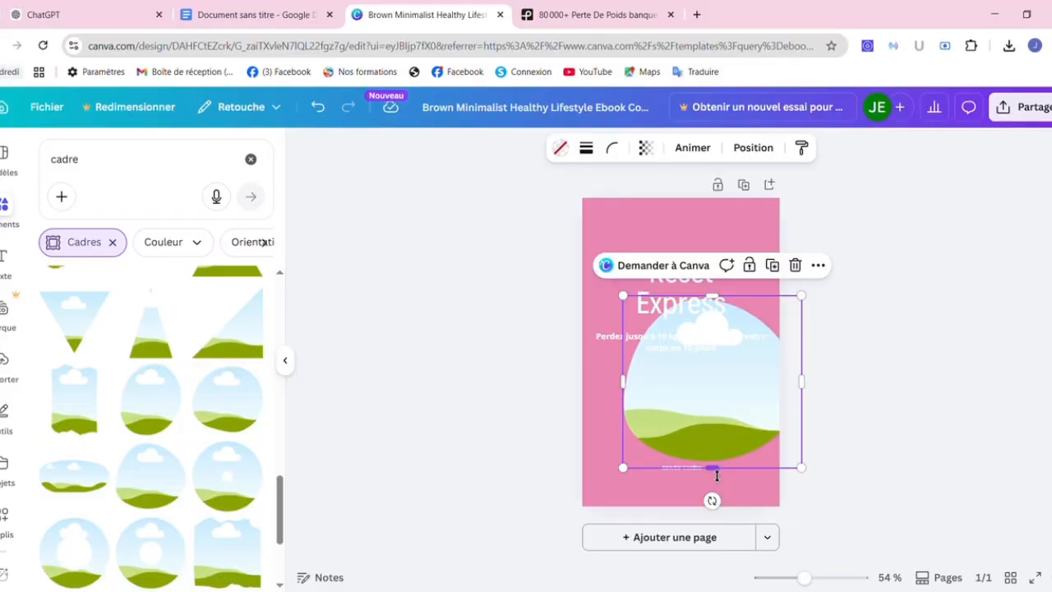
pyautogui.moveTo(702, 438); pyautogui.dragTo(702, 418)
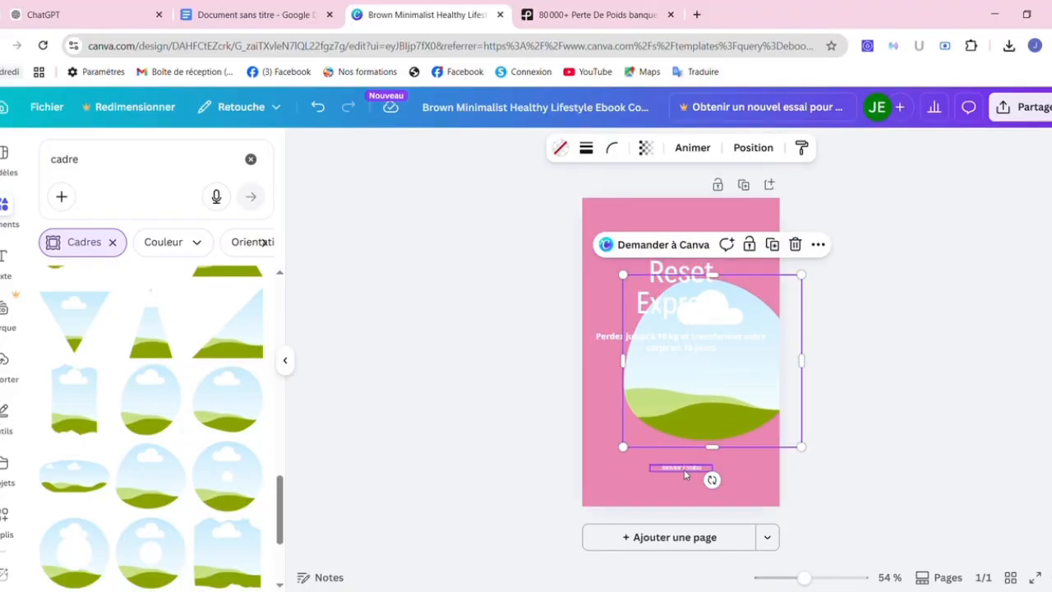
pyautogui.moveTo(685, 473); pyautogui.dragTo(685, 494)
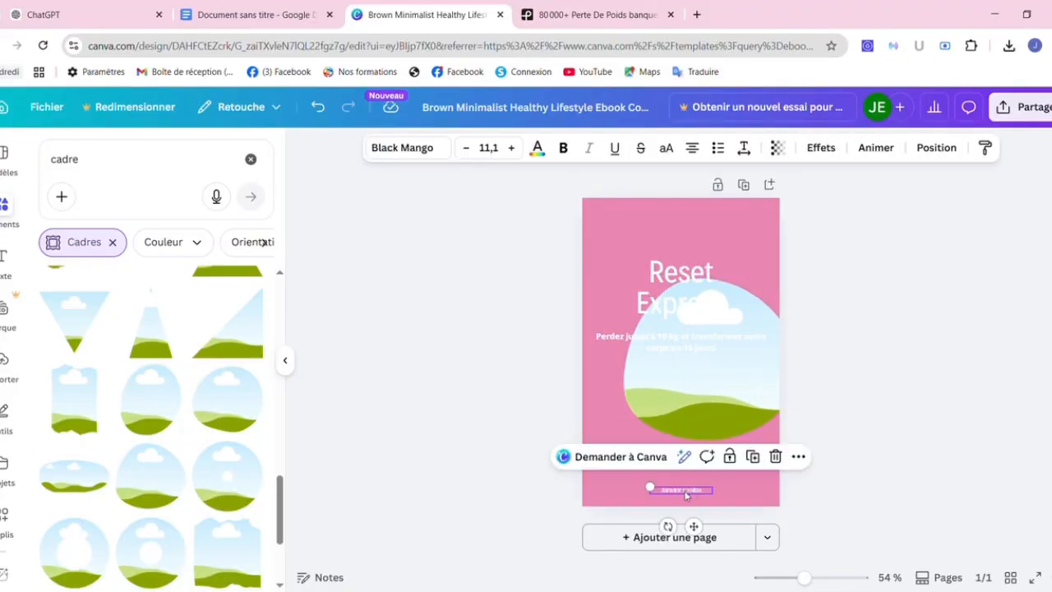
pyautogui.moveTo(689, 424); pyautogui.dragTo(690, 461)
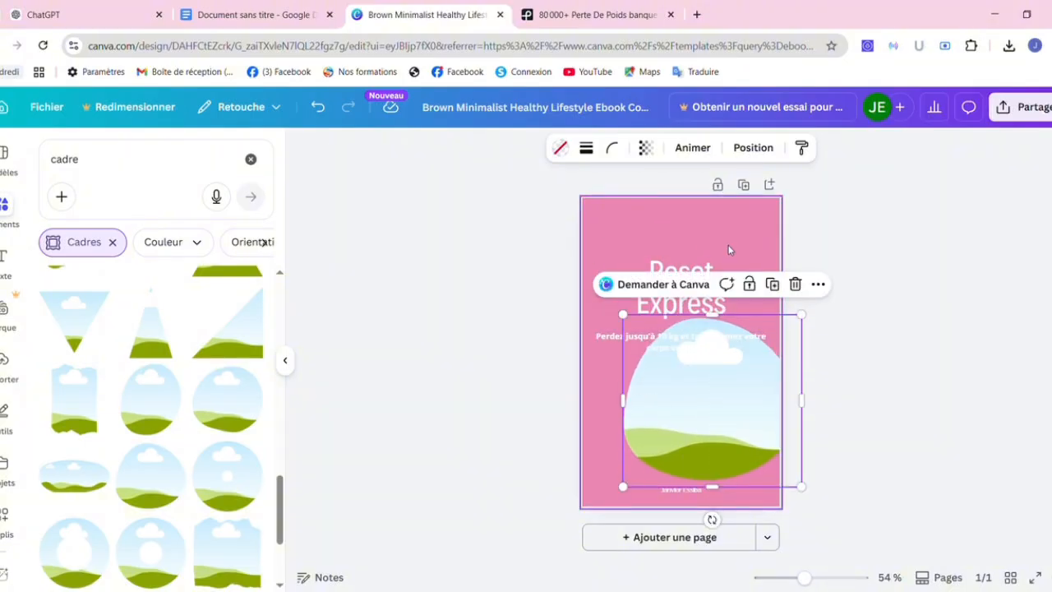
pyautogui.click(895, 300)
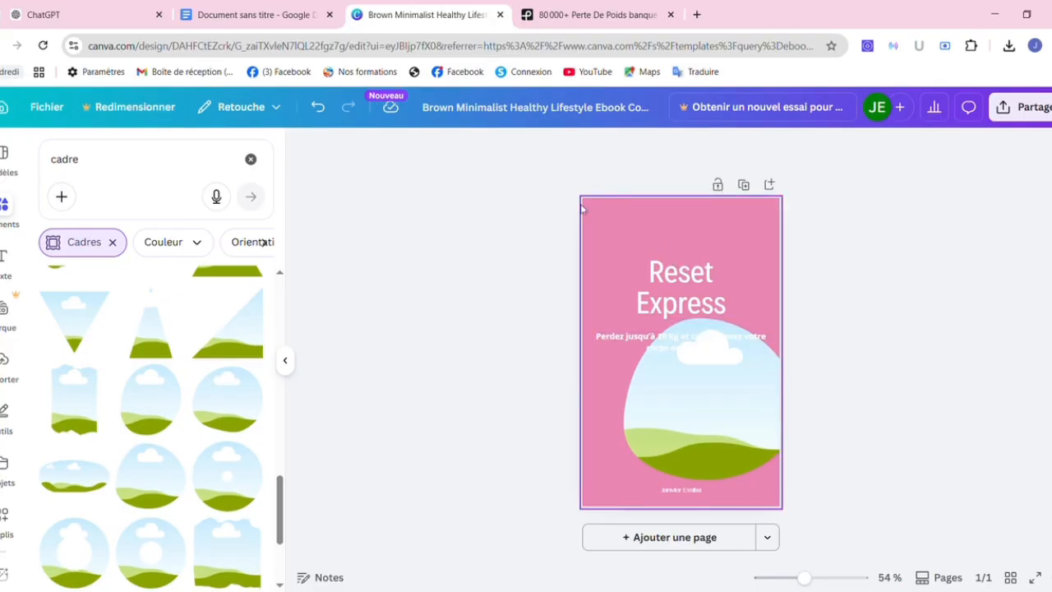
pyautogui.click(744, 409)
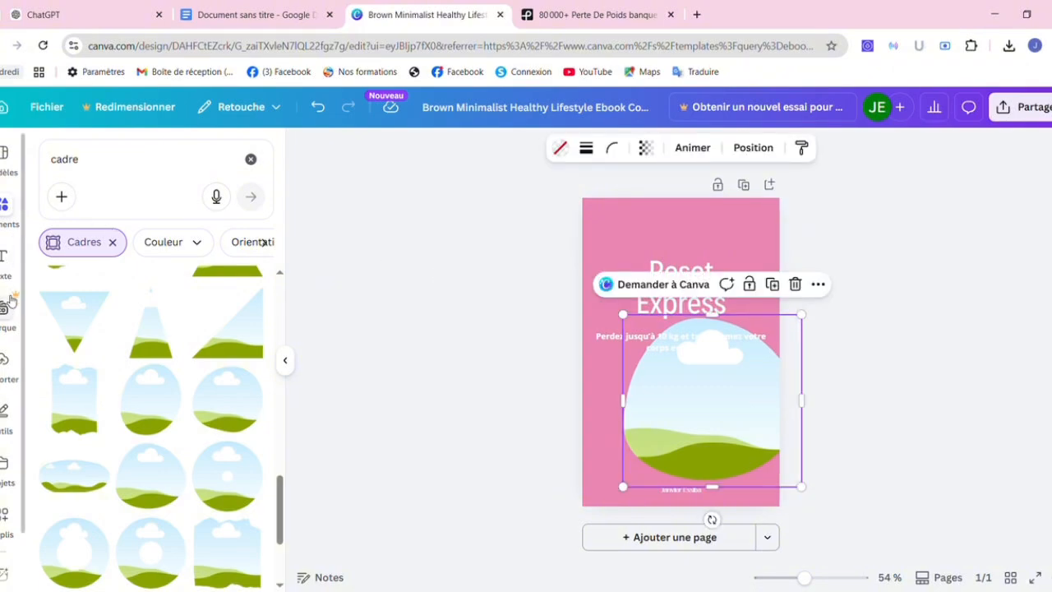
pyautogui.click(8, 369)
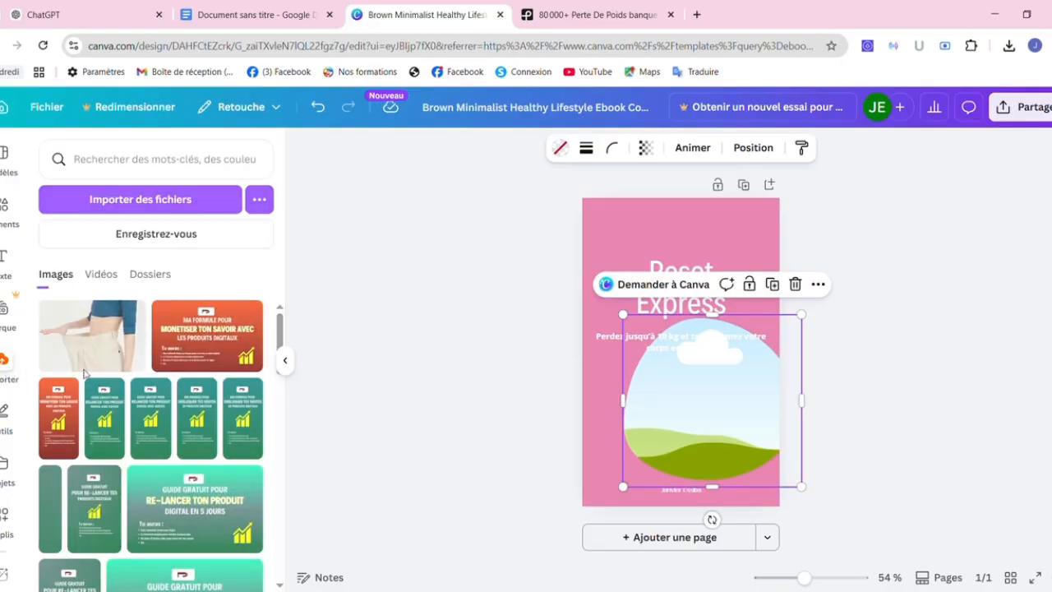
# Drop the weight-loss trousers photo into the rounded frame and adjust its size.
pyautogui.moveTo(100, 348); pyautogui.dragTo(657, 373)
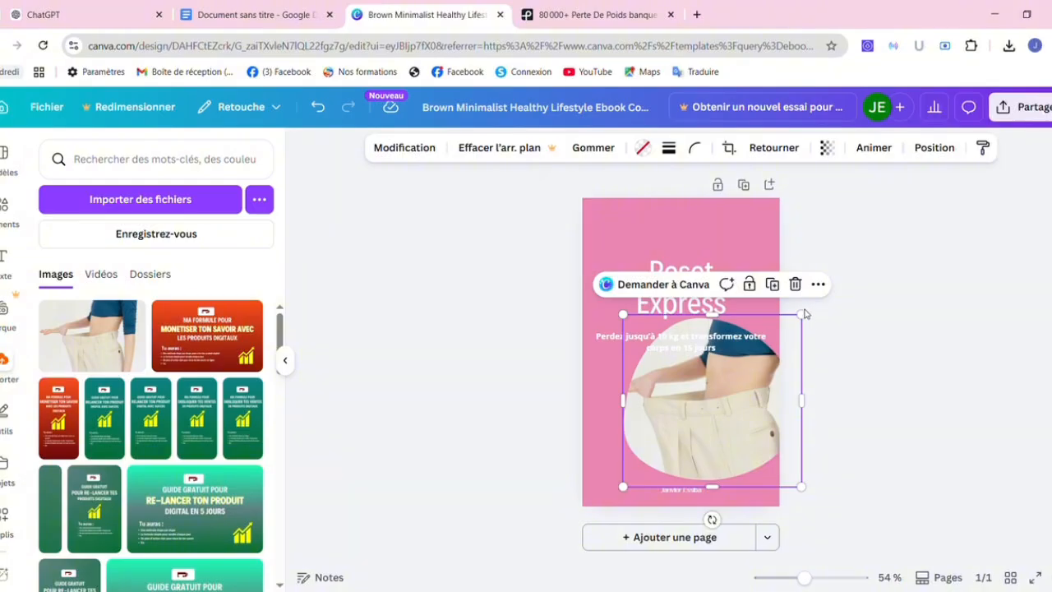
pyautogui.moveTo(795, 333); pyautogui.dragTo(794, 329)
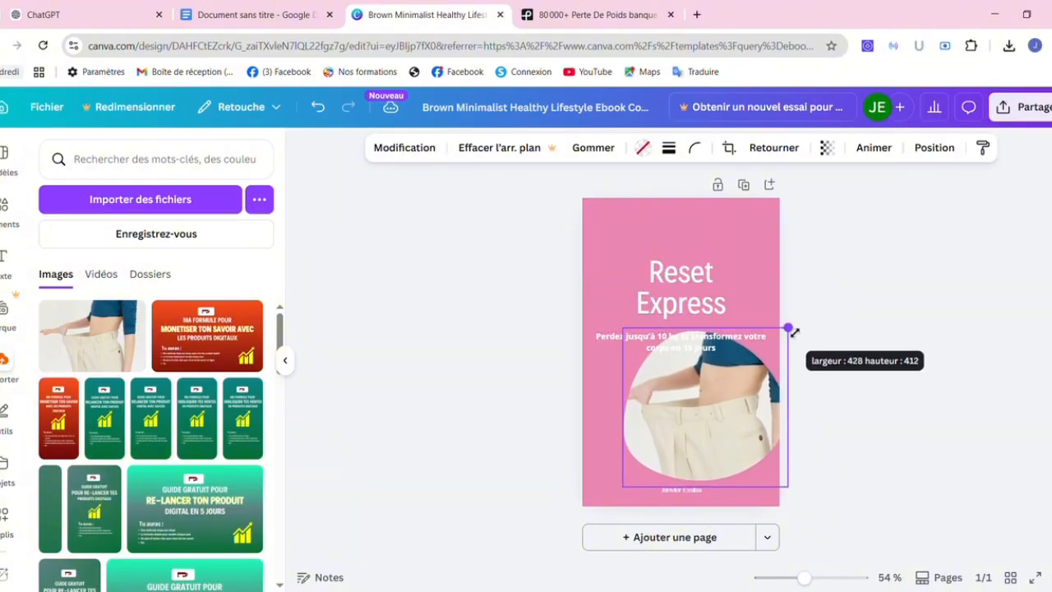
pyautogui.click(904, 298)
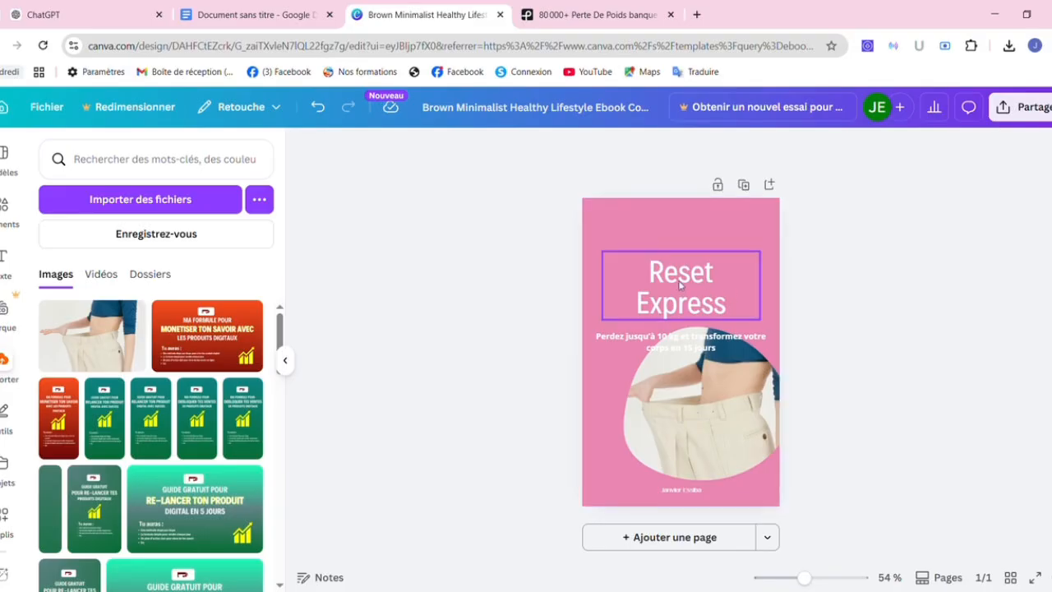
# Move the Reset Express title higher and the subtitle up beneath it.
pyautogui.moveTo(676, 264); pyautogui.dragTo(675, 224)
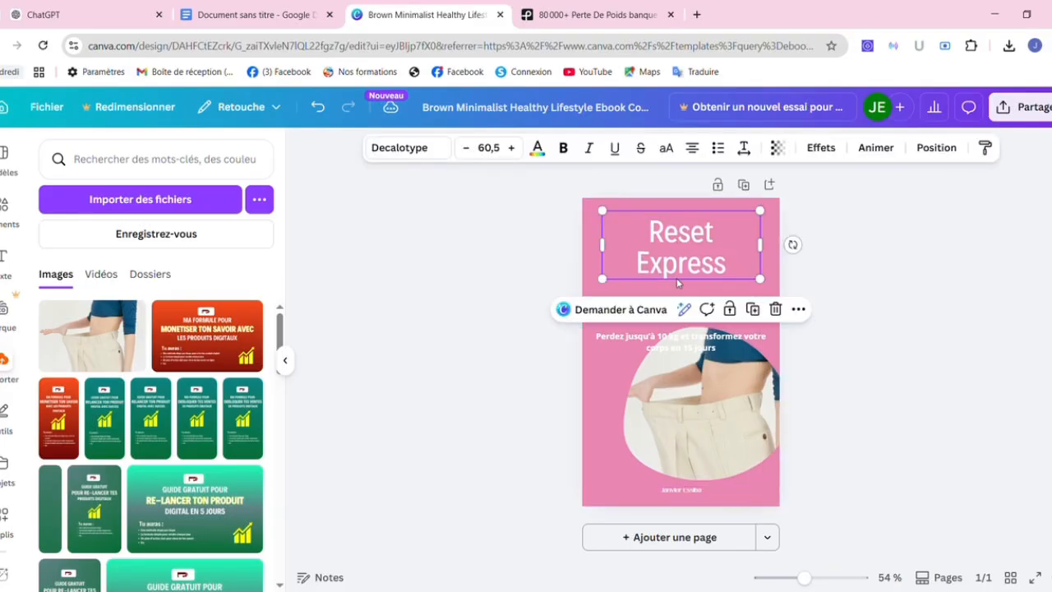
pyautogui.moveTo(682, 342); pyautogui.dragTo(686, 304)
pyautogui.click(877, 306)
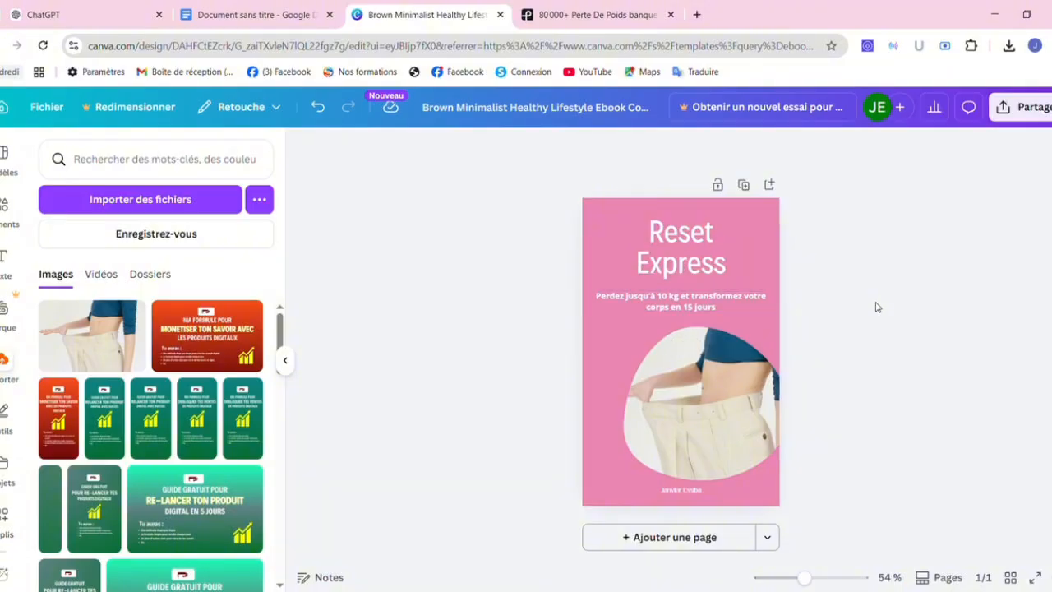
pyautogui.click(600, 268)
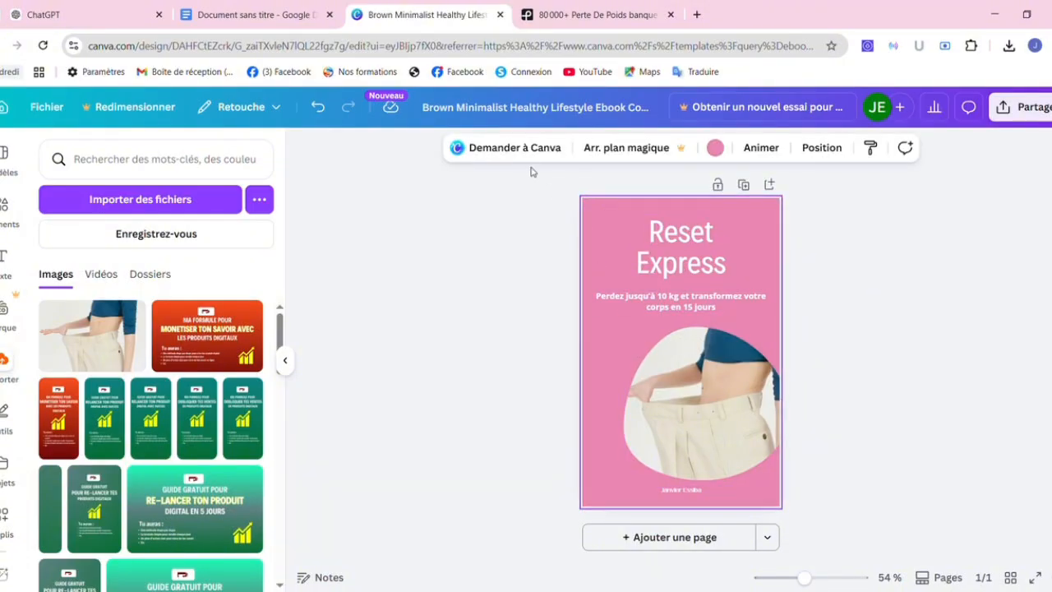
# Change the page background from pink to dark magenta #872F56.
pyautogui.click(715, 148)
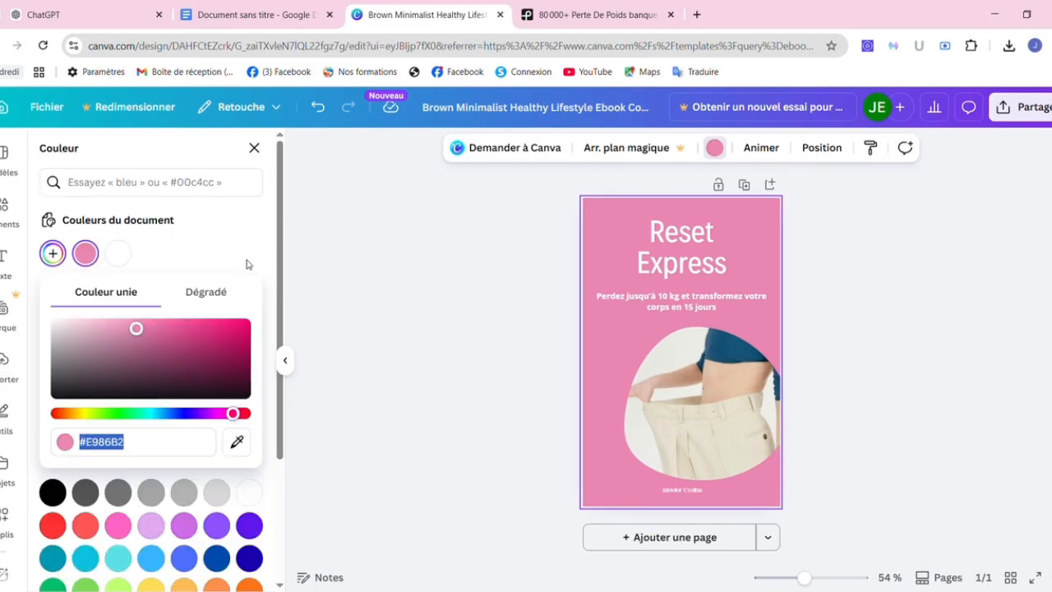
pyautogui.click(85, 333)
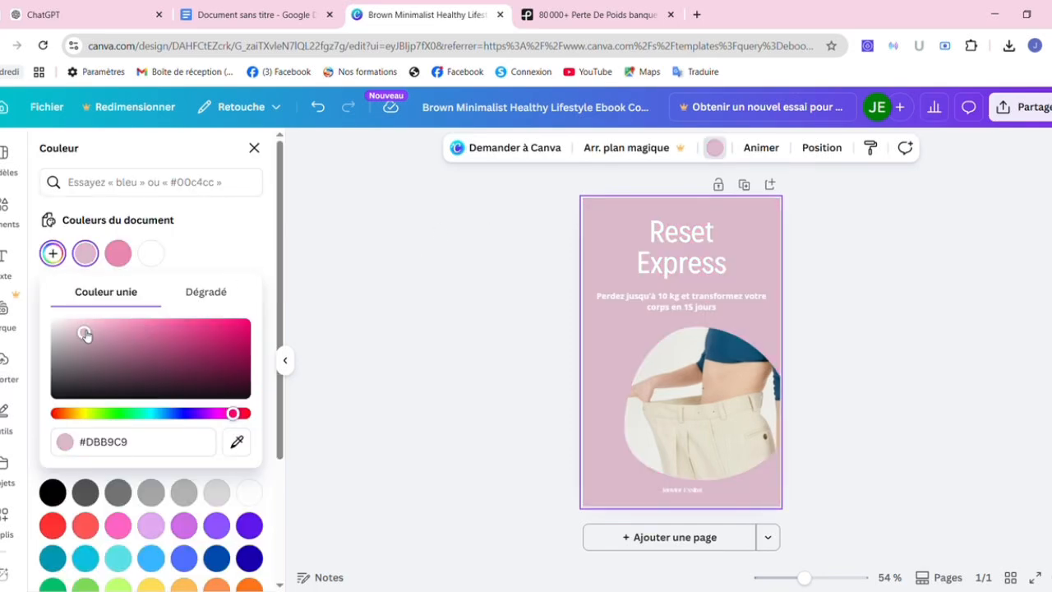
pyautogui.click(173, 355)
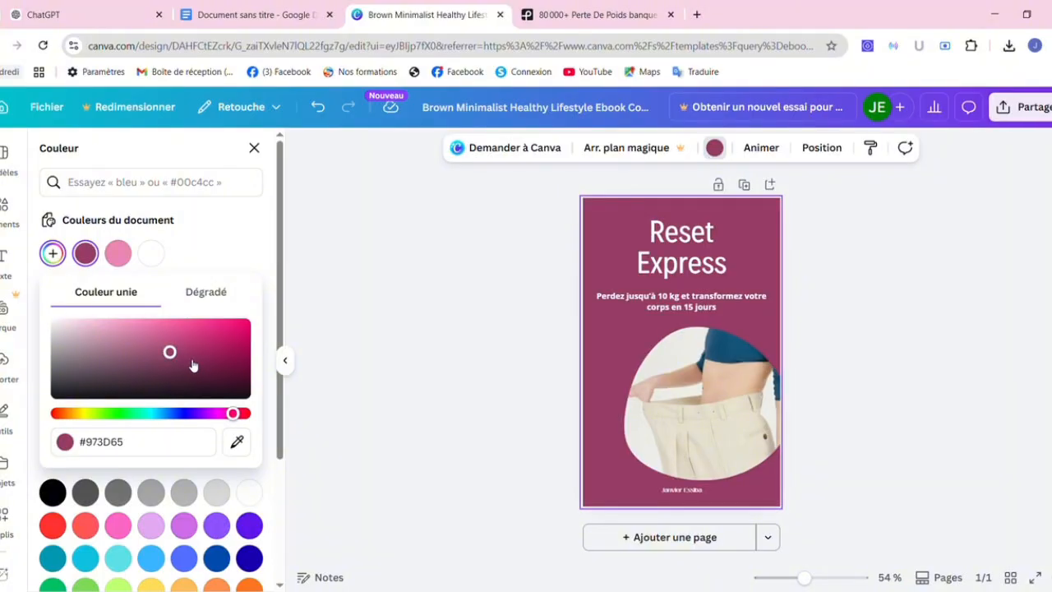
pyautogui.click(189, 358)
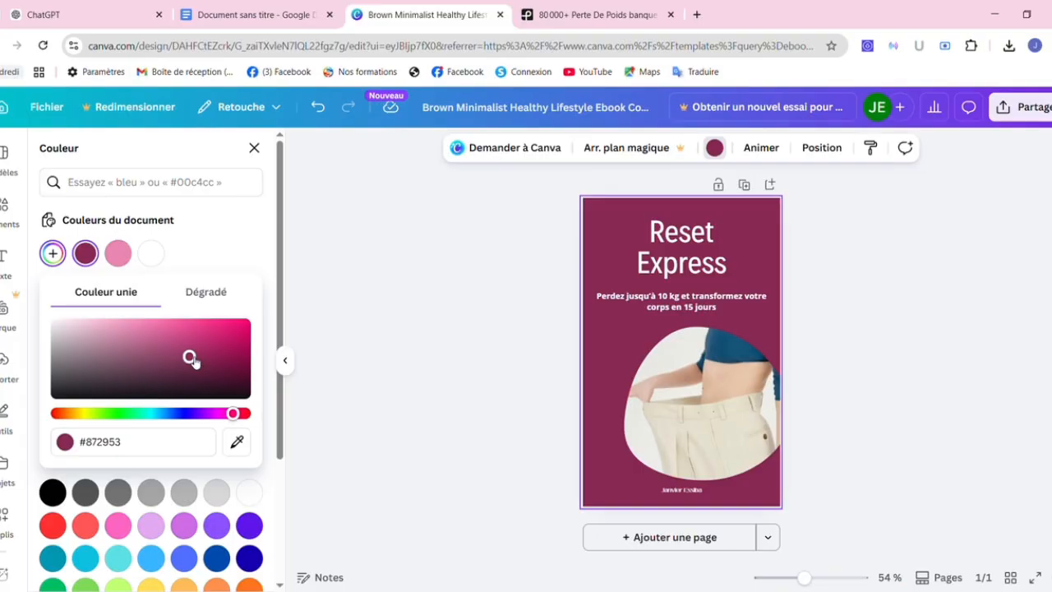
pyautogui.click(165, 350)
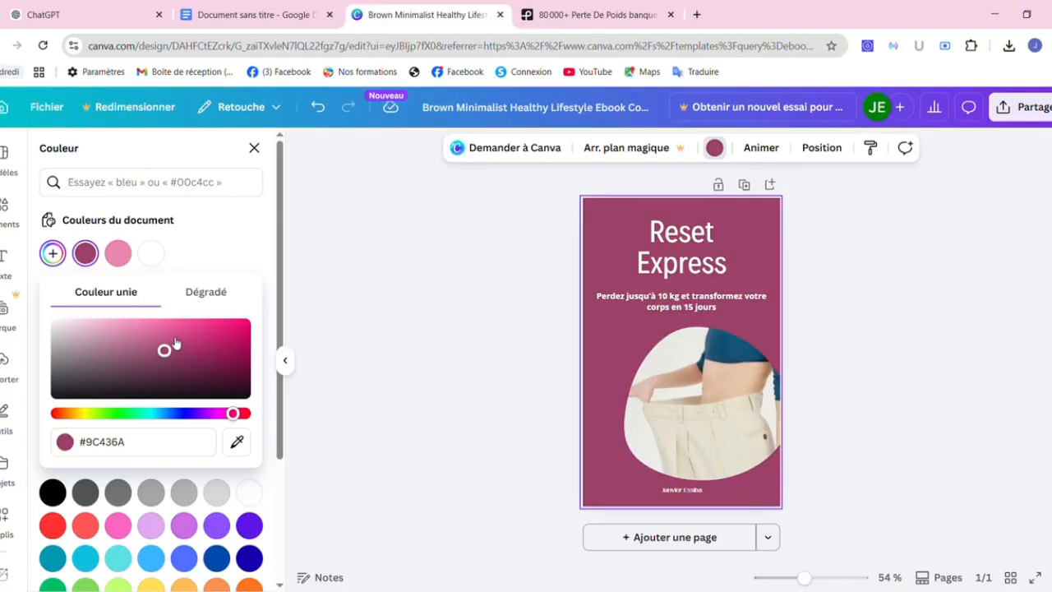
pyautogui.click(170, 339)
pyautogui.click(178, 346)
pyautogui.click(180, 356)
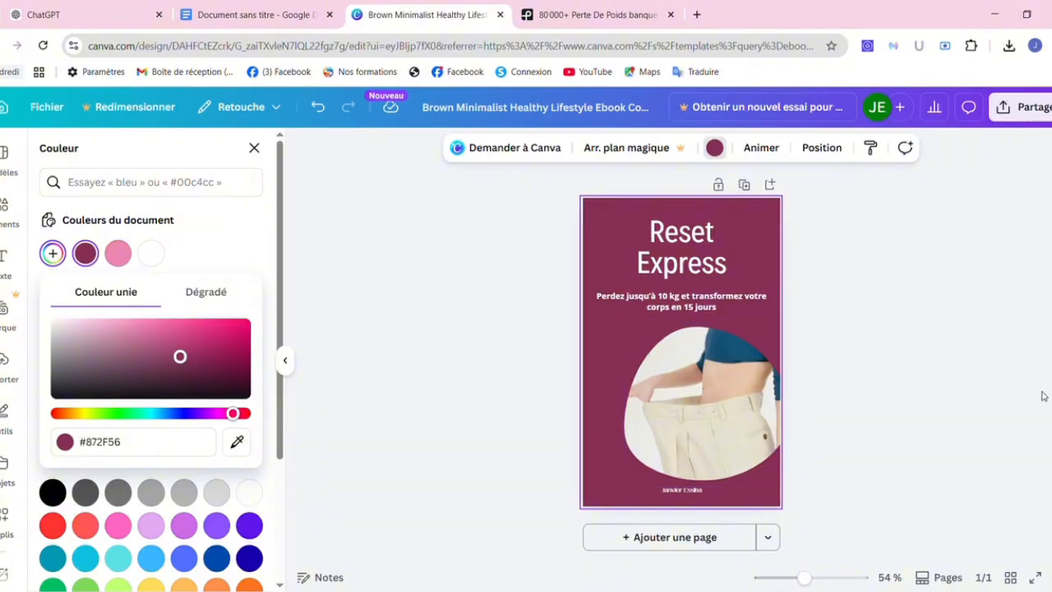
pyautogui.press('Escape')
pyautogui.press('Escape')
pyautogui.press('Escape')
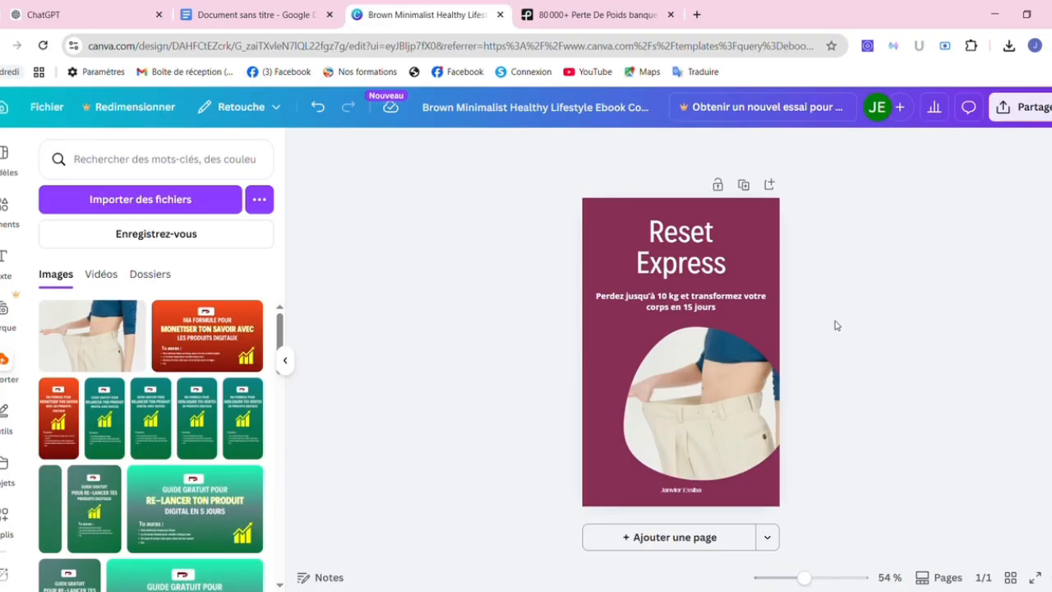
# Duplicate the Reset Express cover as page 2 and select its title.
pyautogui.click(744, 187)
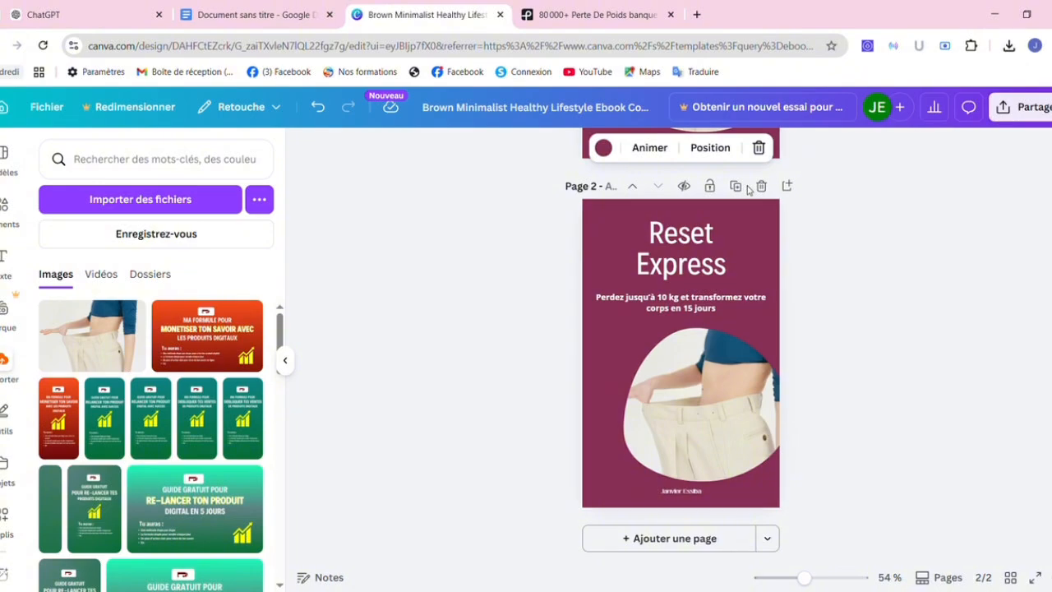
pyautogui.click(670, 243)
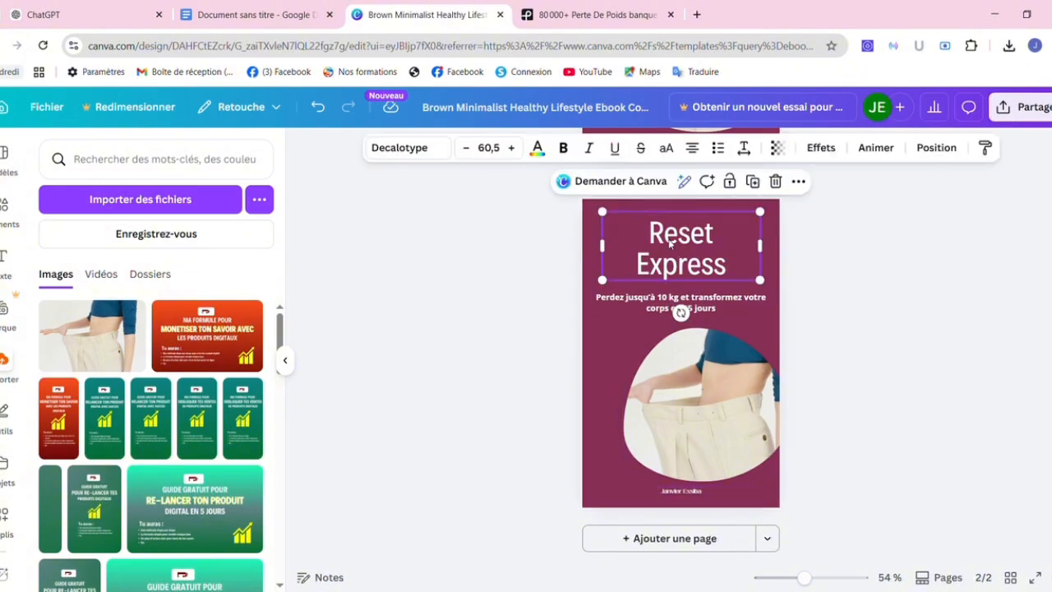
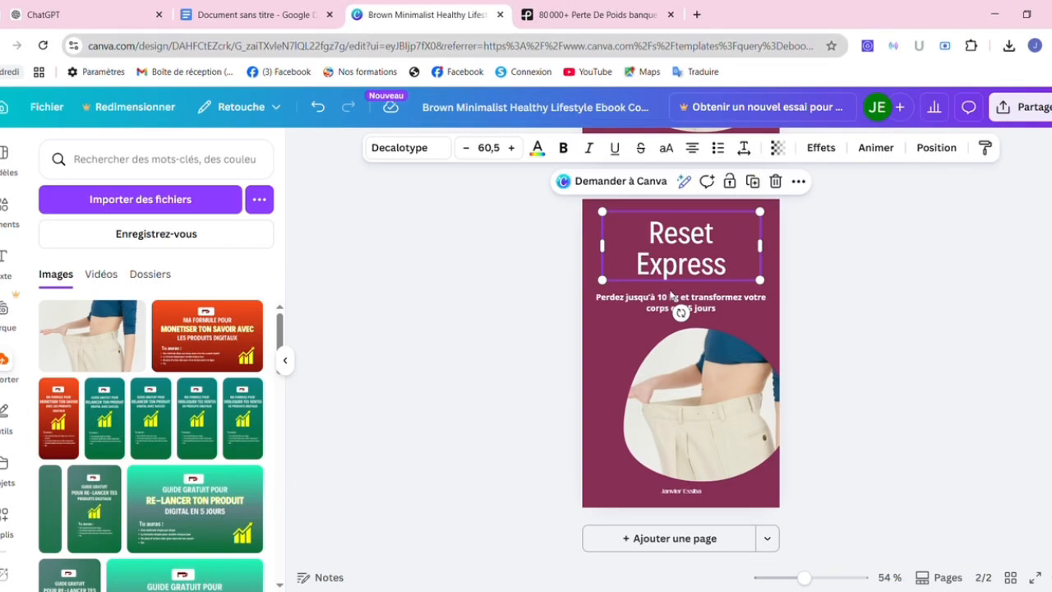
# Delete the Reset Express title from page 2 and duplicate the page as page 3.
pyautogui.press('Delete')
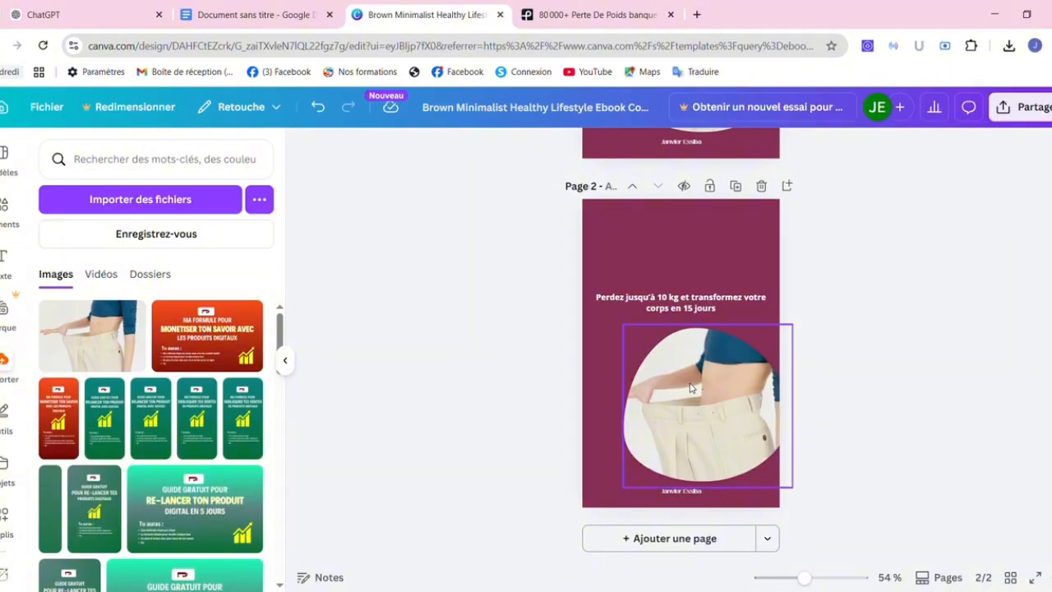
pyautogui.click(736, 186)
pyautogui.click(852, 327)
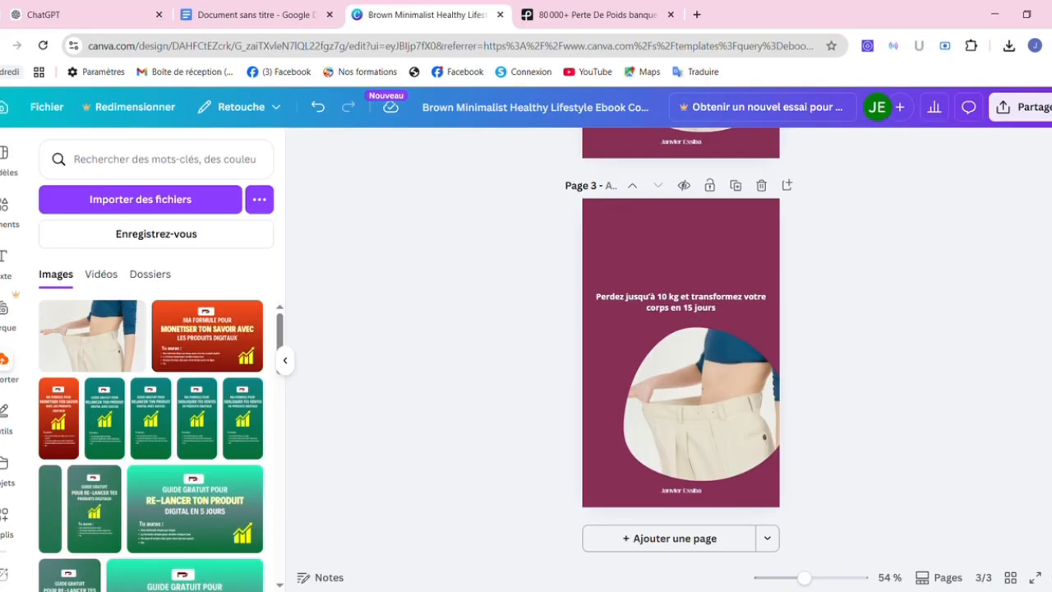
pyautogui.scroll(3, 715, 309)
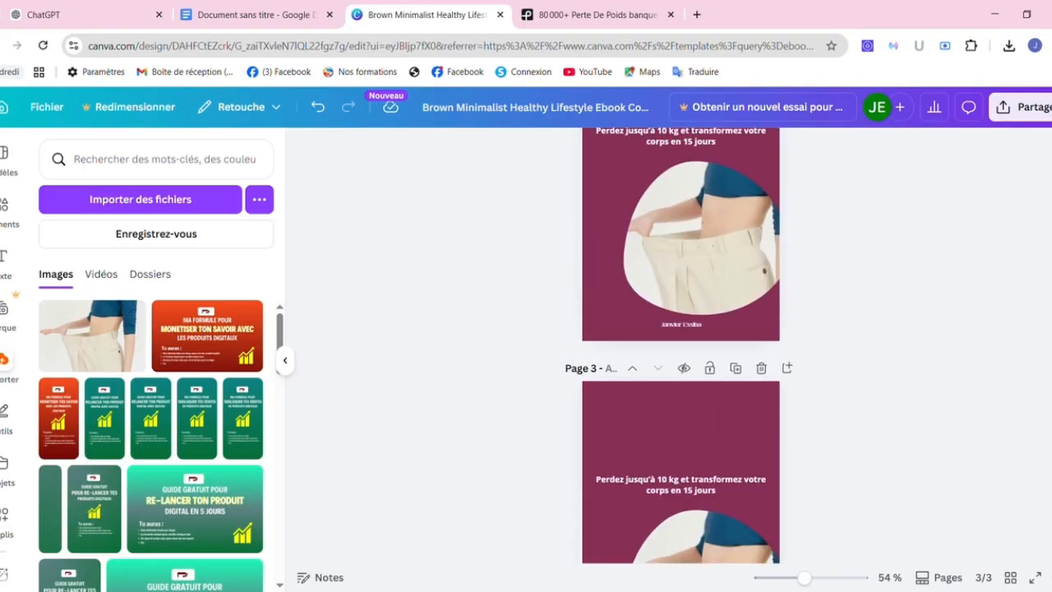
# Remove the photo and its empty frame from page 2, then select its heading.
pyautogui.click(715, 309)
pyautogui.press('Delete')
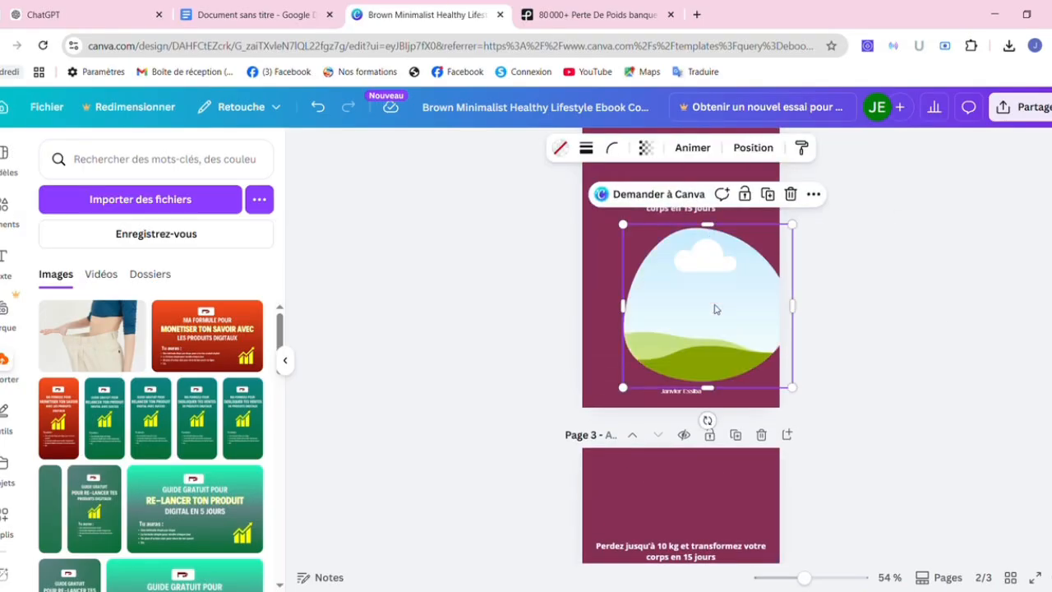
pyautogui.press('Delete')
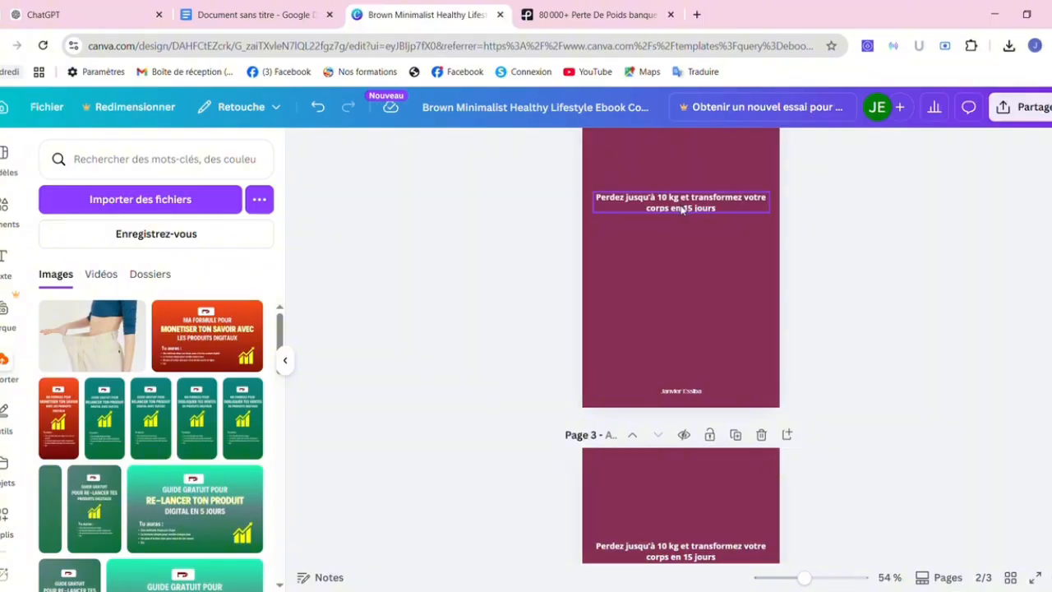
pyautogui.click(723, 201)
# Select and copy the ebook plan's 10-chapter table of contents from 'Table des matières' onward in Google Docs.
pyautogui.click(277, 12)
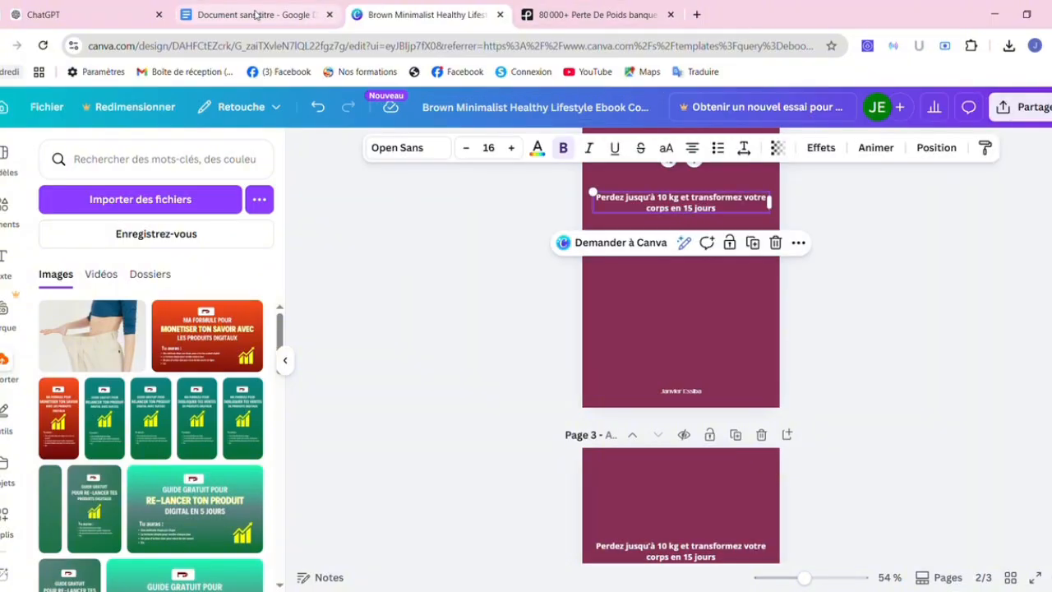
pyautogui.click(438, 427)
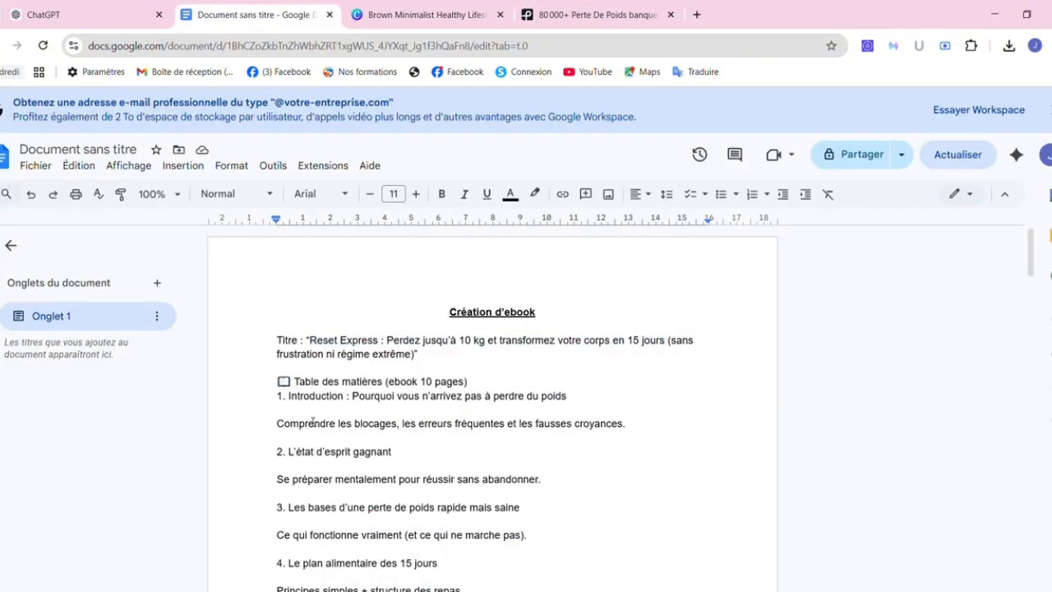
pyautogui.moveTo(281, 400); pyautogui.dragTo(376, 535)
pyautogui.click(375, 535)
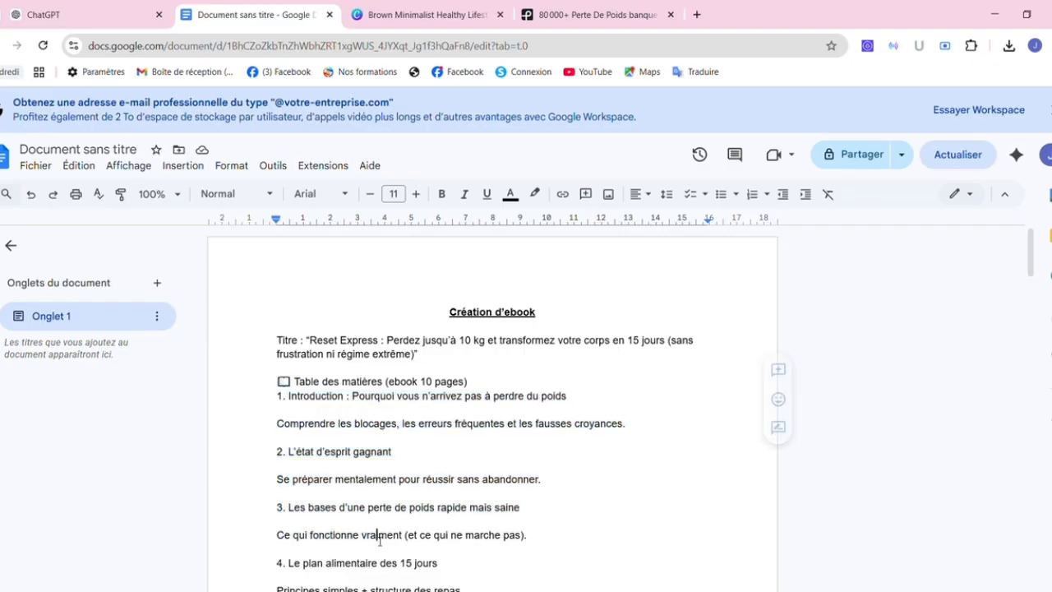
pyautogui.moveTo(295, 383); pyautogui.dragTo(531, 575)
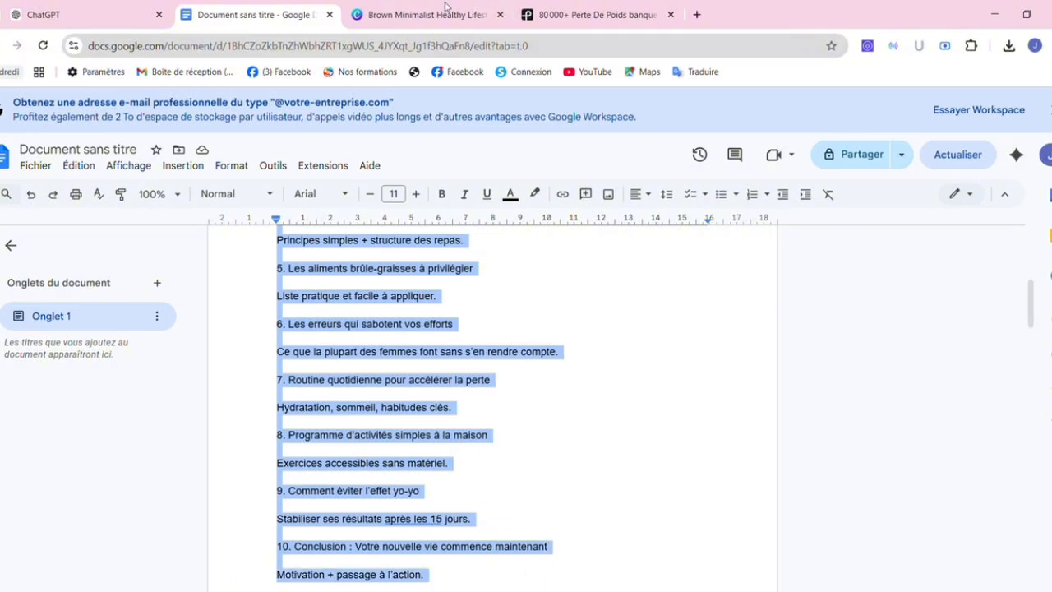
pyautogui.click(422, 14)
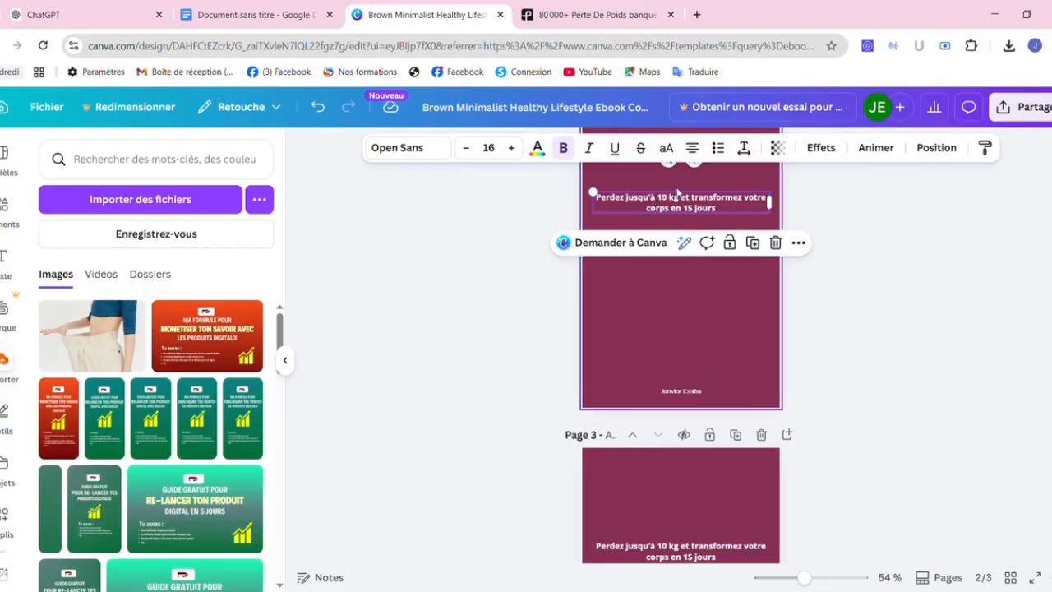
# Paste the table of contents over page 2's heading and set all of it to size 14.
pyautogui.doubleClick(659, 207)
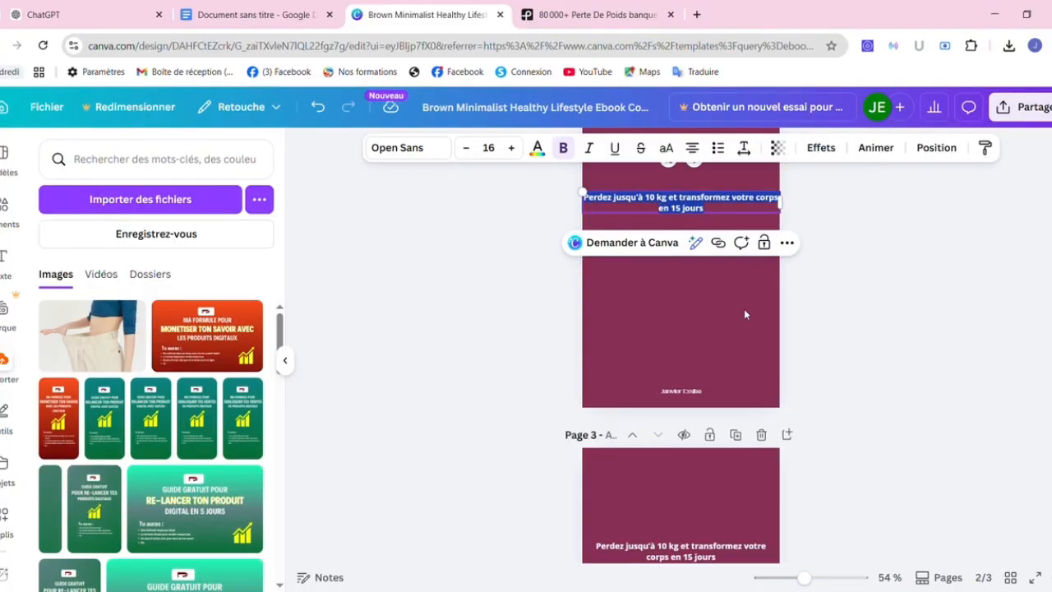
pyautogui.hotkey('ctrl', 'v')
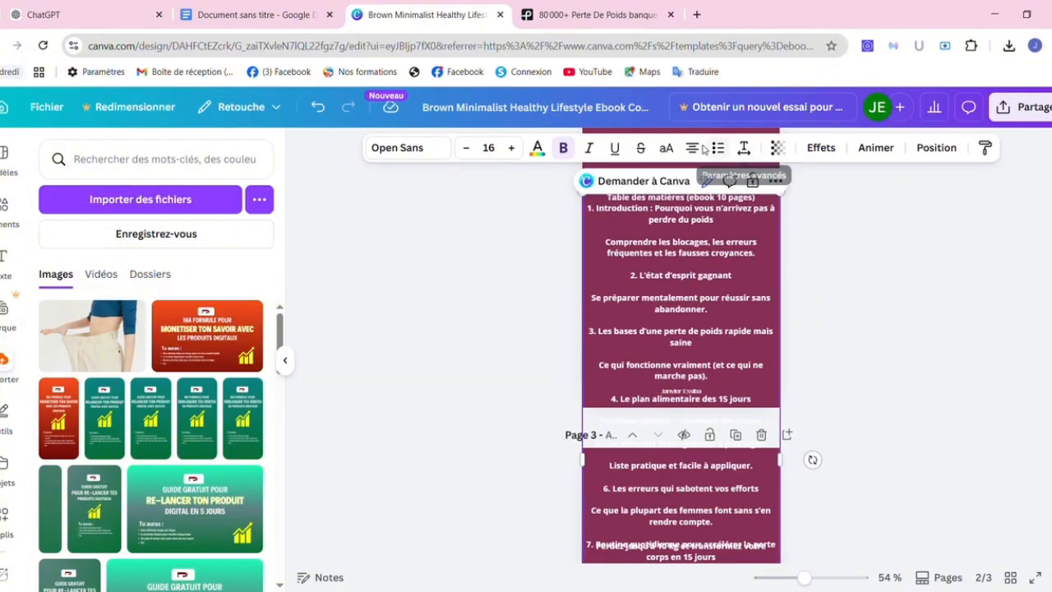
pyautogui.scroll(-3, 694, 152)
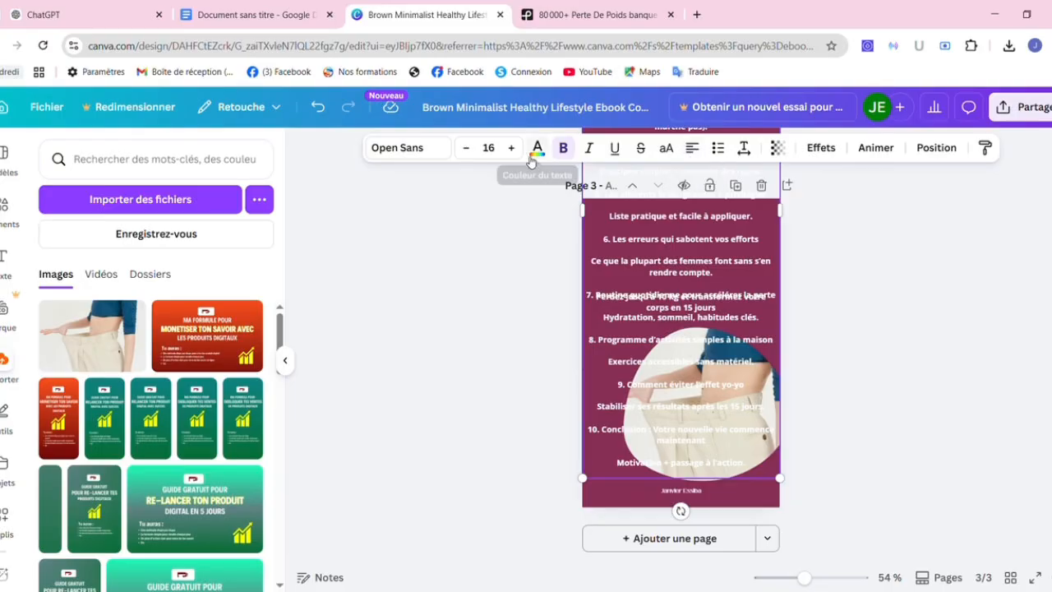
pyautogui.click(490, 147)
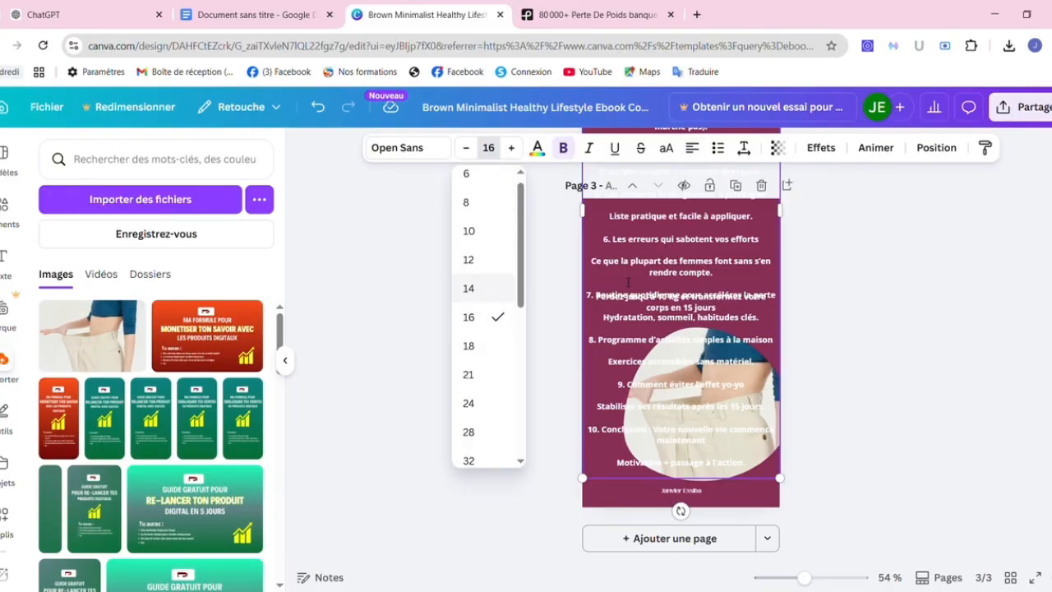
pyautogui.click(489, 288)
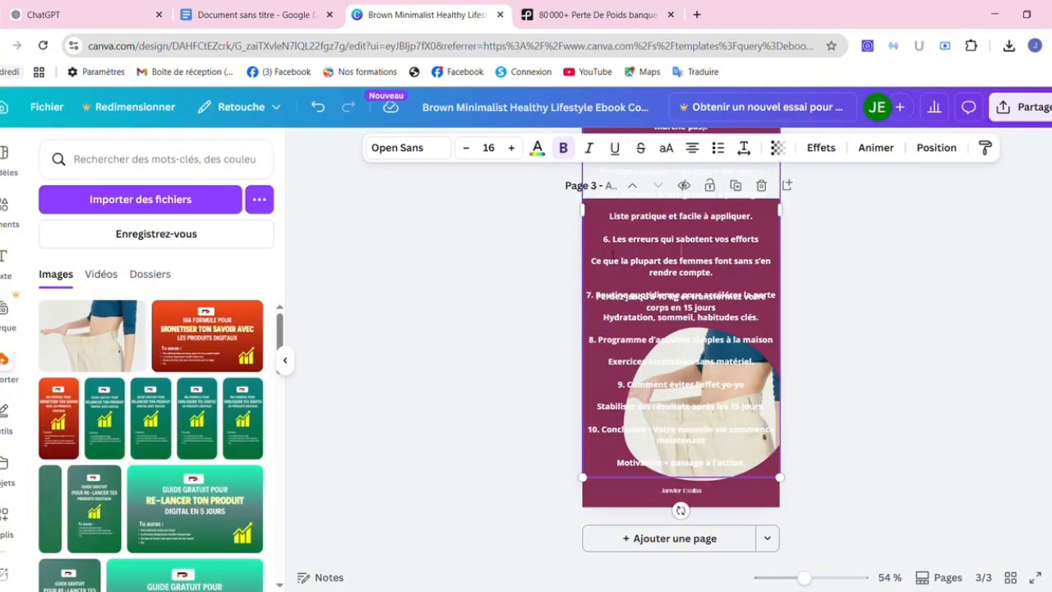
pyautogui.hotkey('ctrl', 'a')
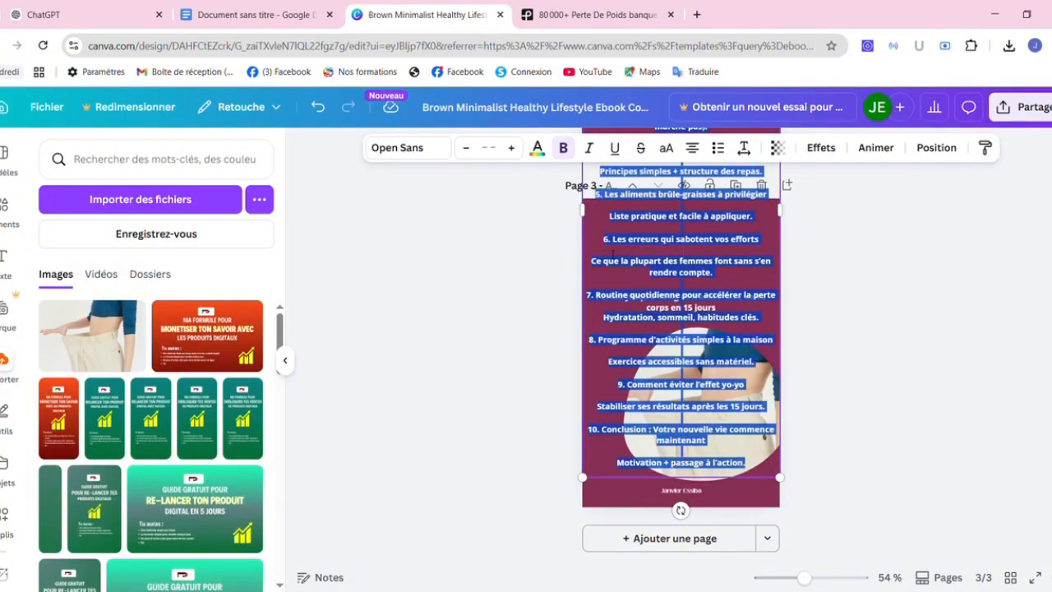
pyautogui.click(487, 149)
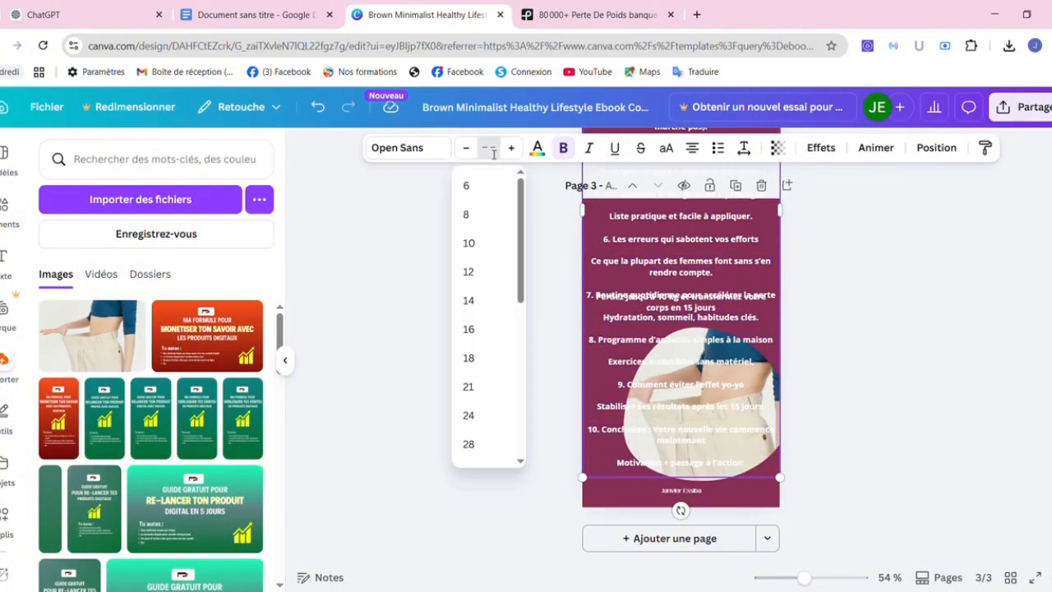
pyautogui.click(468, 302)
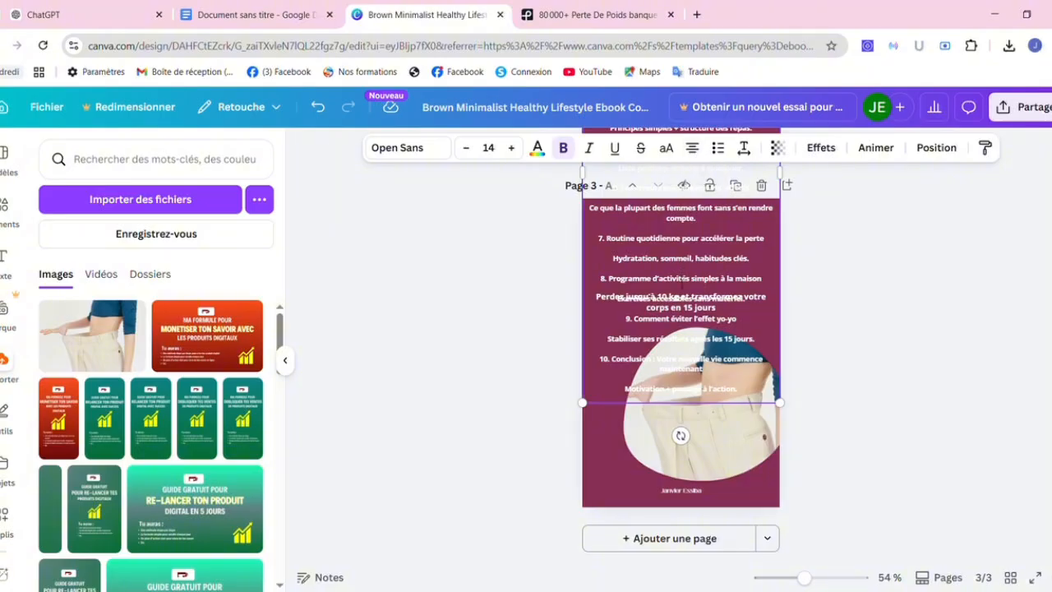
# Left-align the whole table of contents.
pyautogui.hotkey('ctrl', 'a')
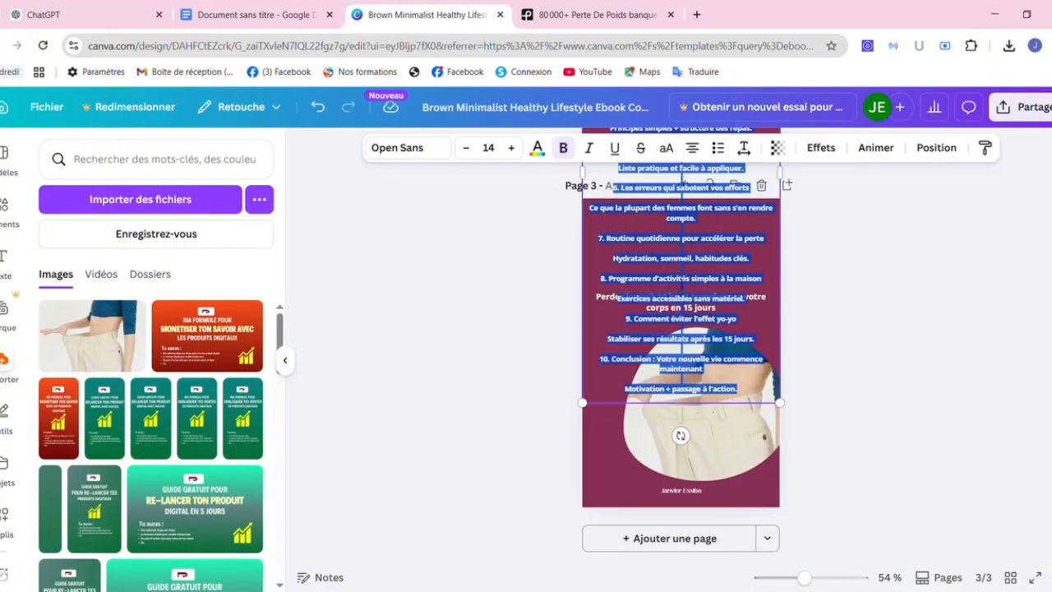
pyautogui.click(697, 149)
pyautogui.click(698, 149)
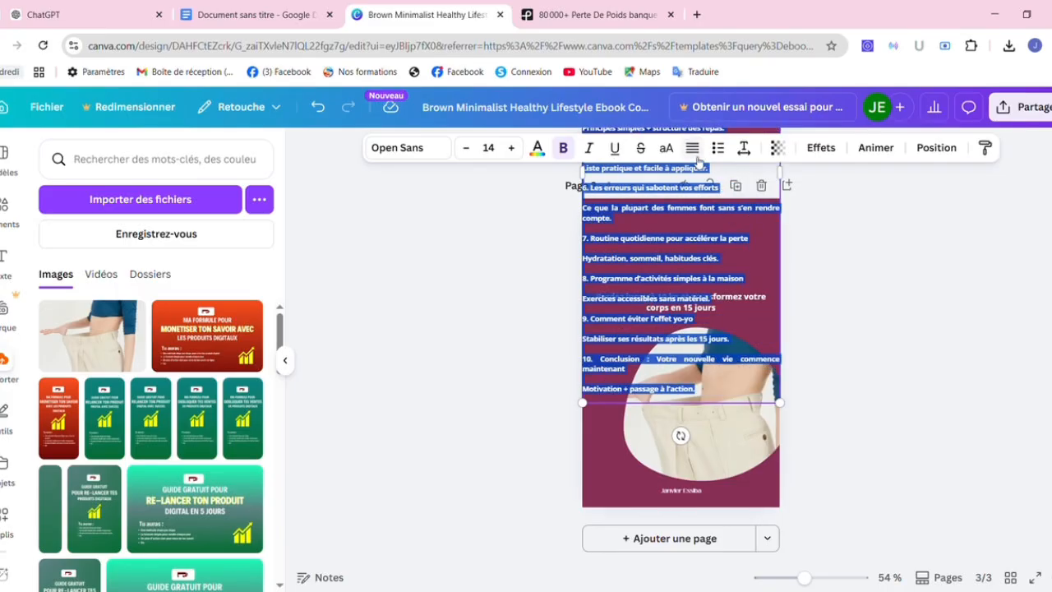
pyautogui.click(695, 153)
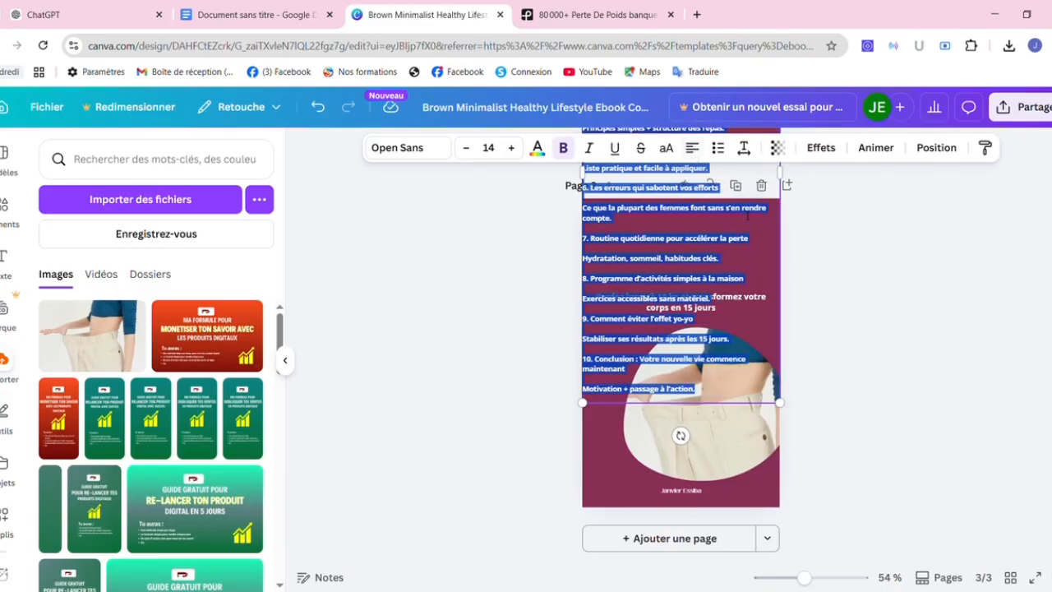
pyautogui.click(851, 343)
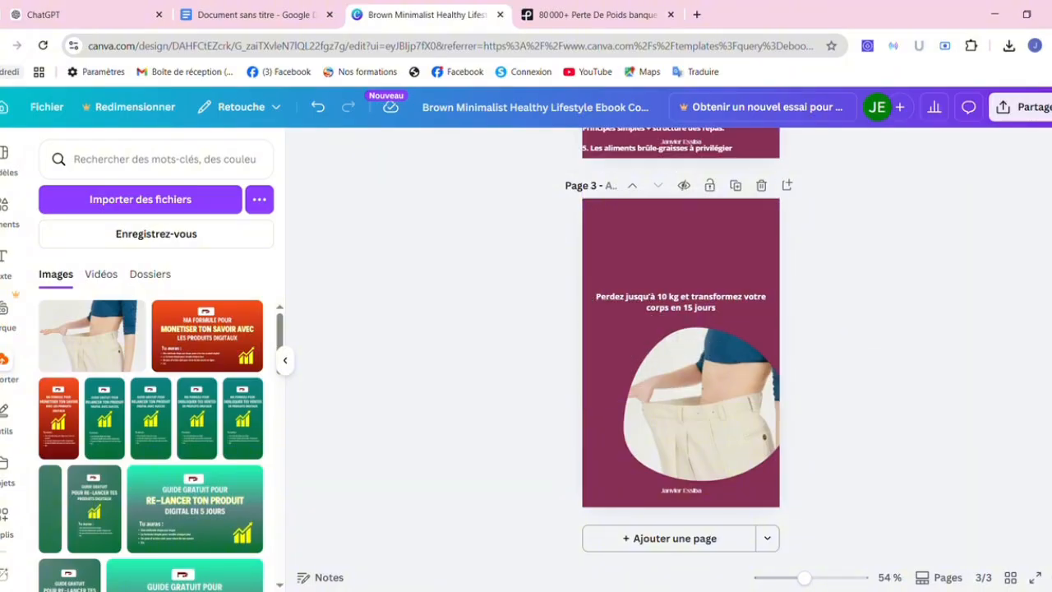
# Move the table of contents to the top of page 2, shrinking it to 11.7-point text.
pyautogui.scroll(5, 1033, 322)
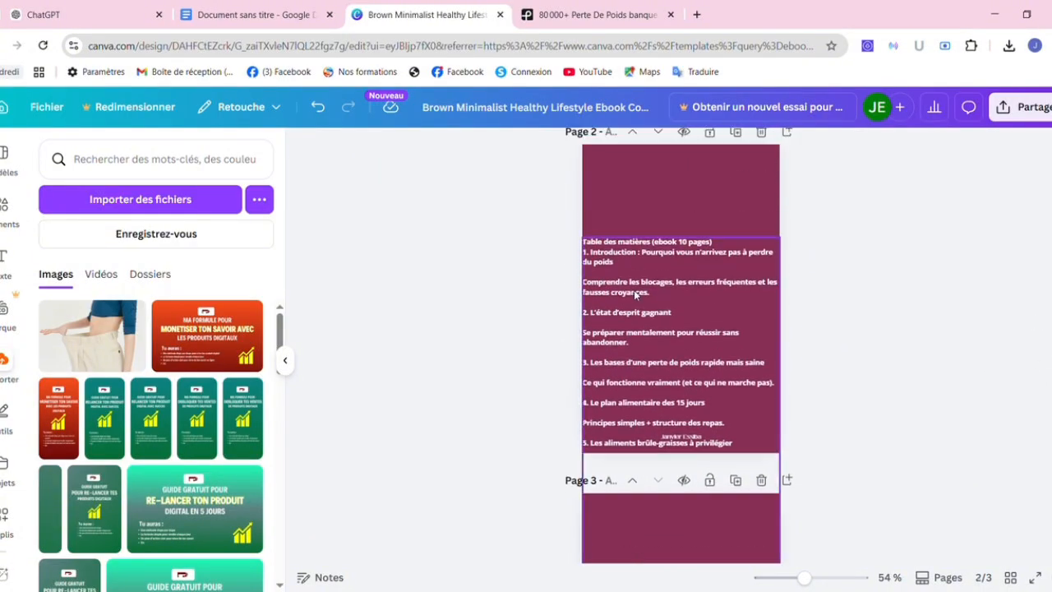
pyautogui.scroll(3, 872, 363)
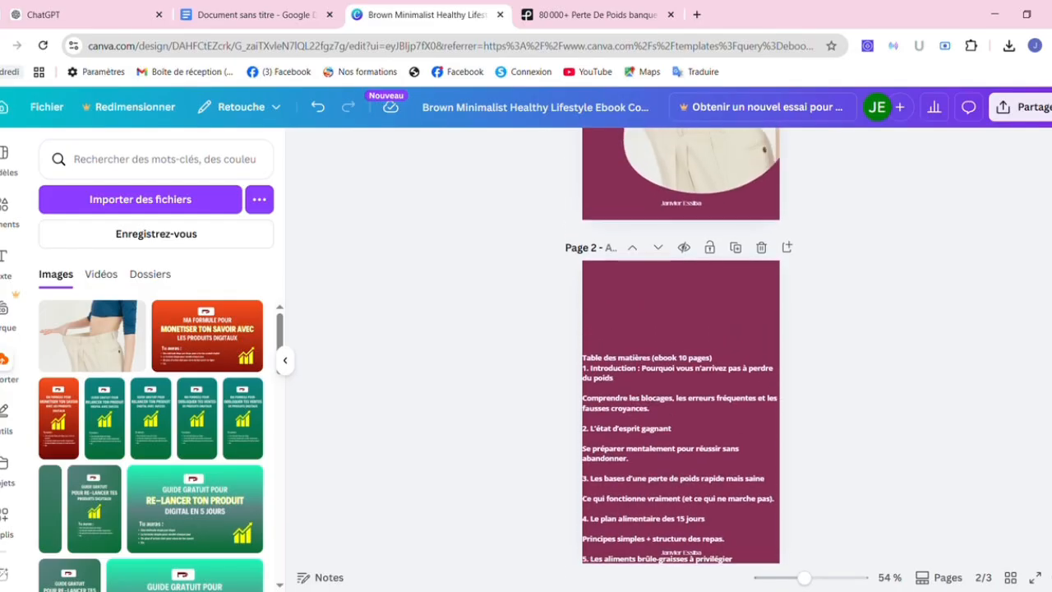
pyautogui.moveTo(679, 432); pyautogui.dragTo(685, 349)
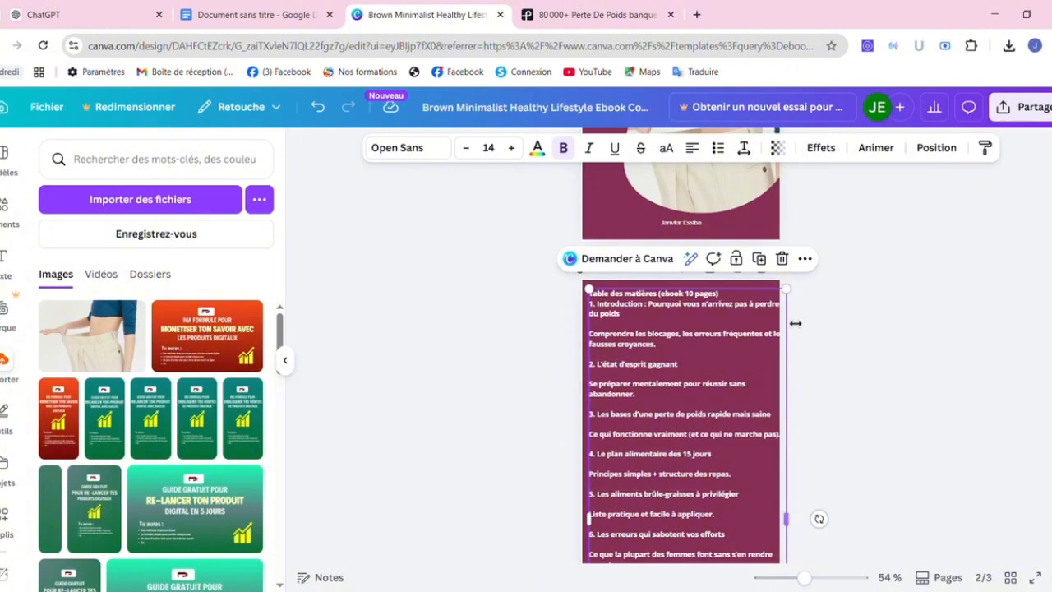
pyautogui.moveTo(785, 294); pyautogui.dragTo(738, 367)
pyautogui.moveTo(677, 388); pyautogui.dragTo(736, 343)
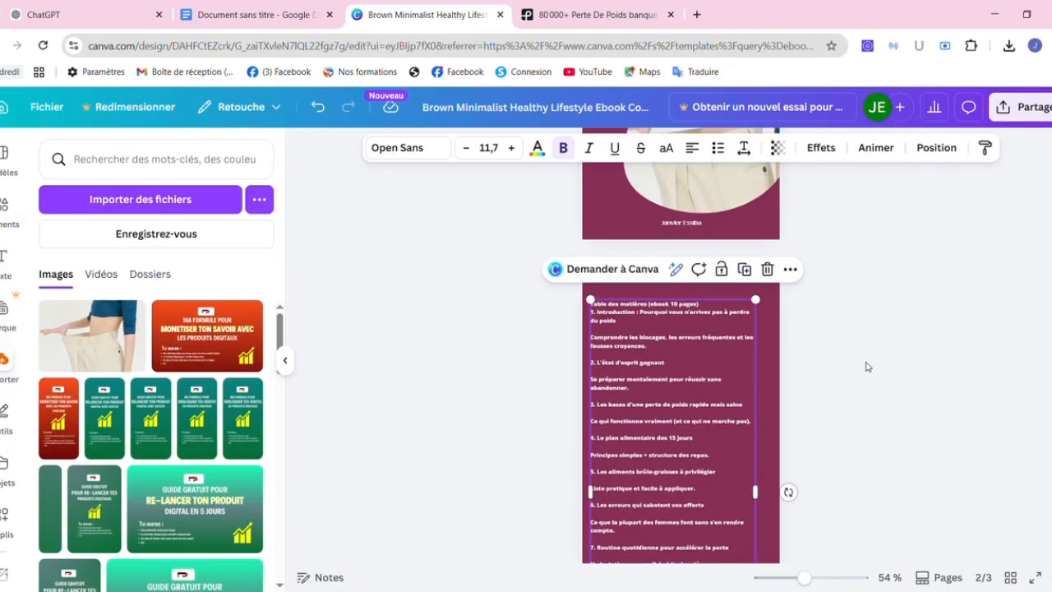
# Delete the description line under the introduction entry and the leftover blank line.
pyautogui.click(636, 385)
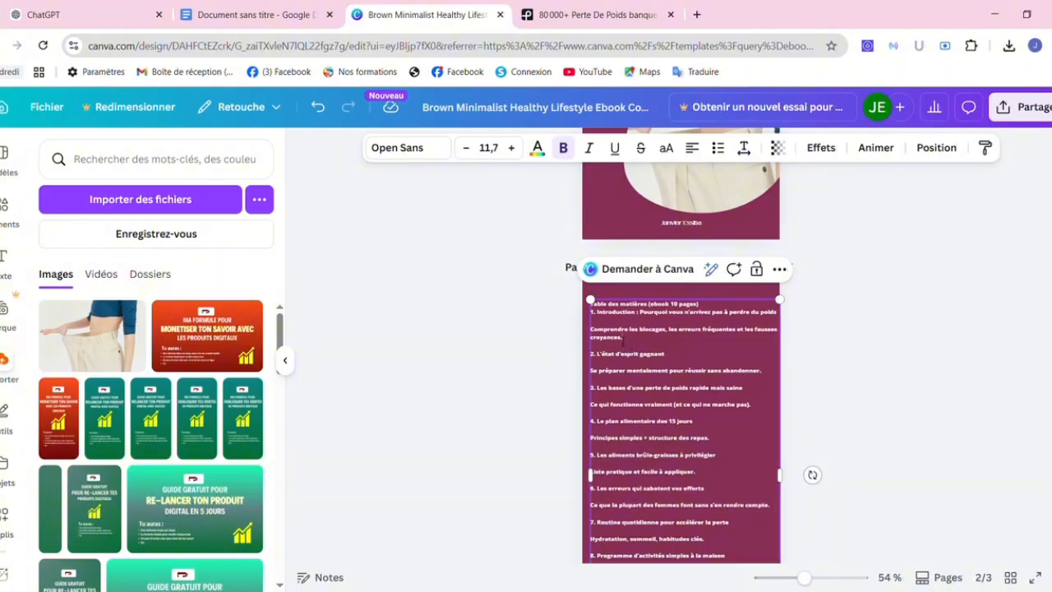
pyautogui.press('BackSpace')
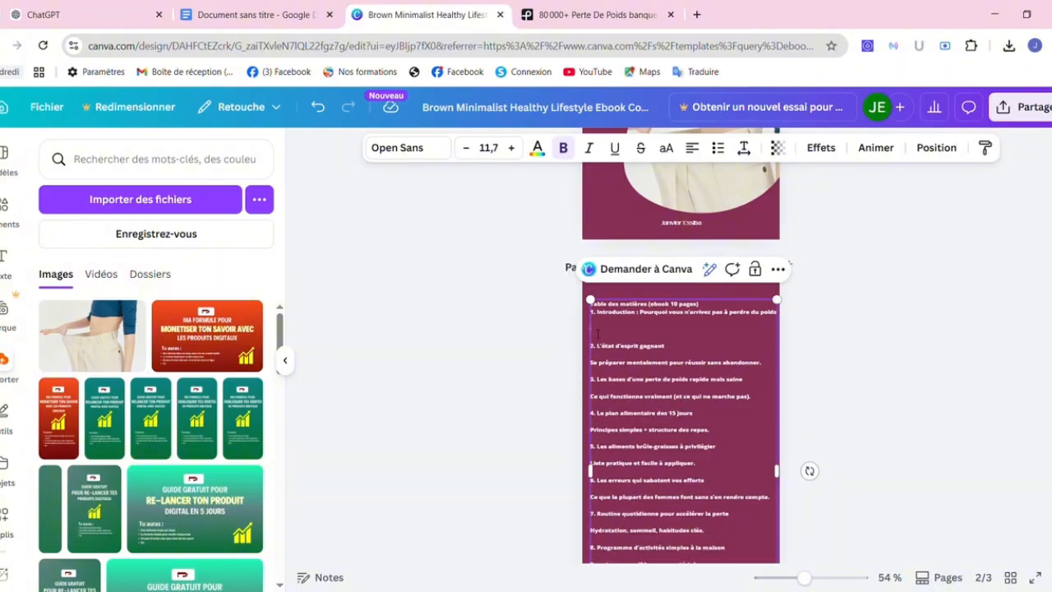
pyautogui.press('BackSpace')
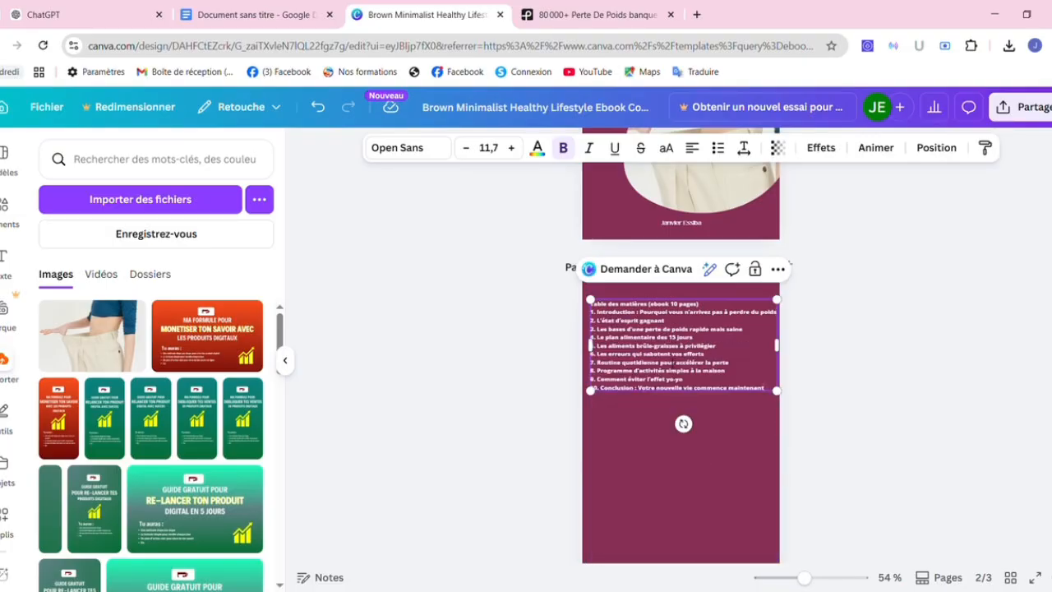
# Set the table of contents to size 14 and narrow its box so the list rewraps.
pyautogui.hotkey('ctrl', 'a')
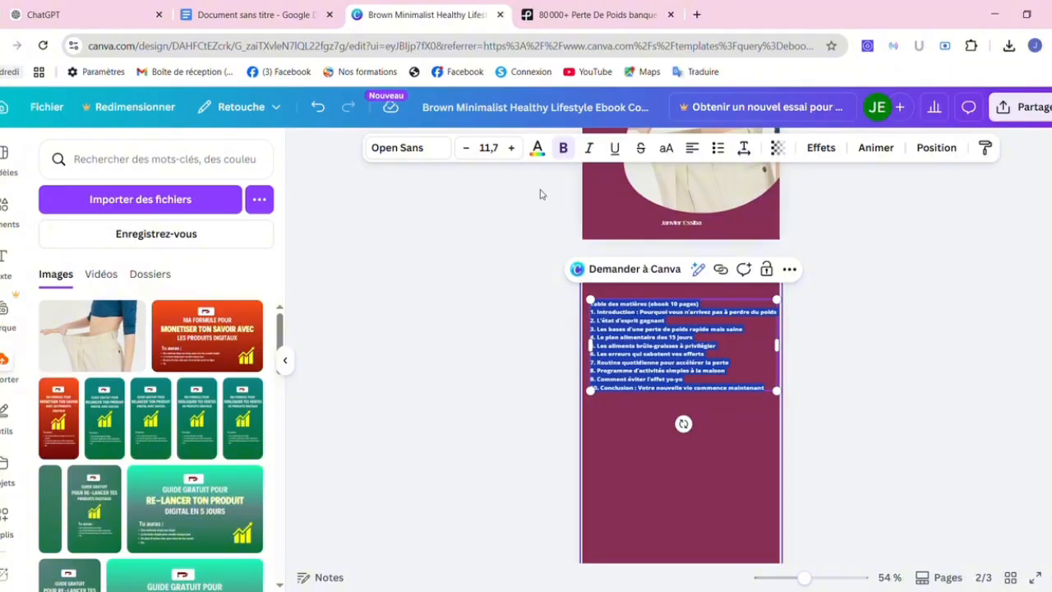
pyautogui.click(493, 148)
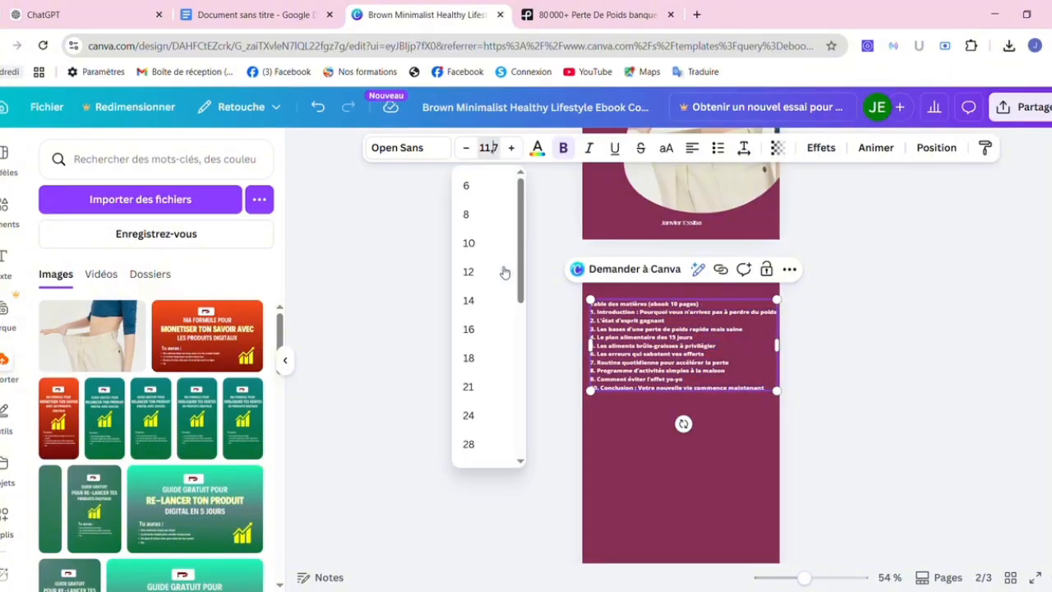
pyautogui.click(482, 308)
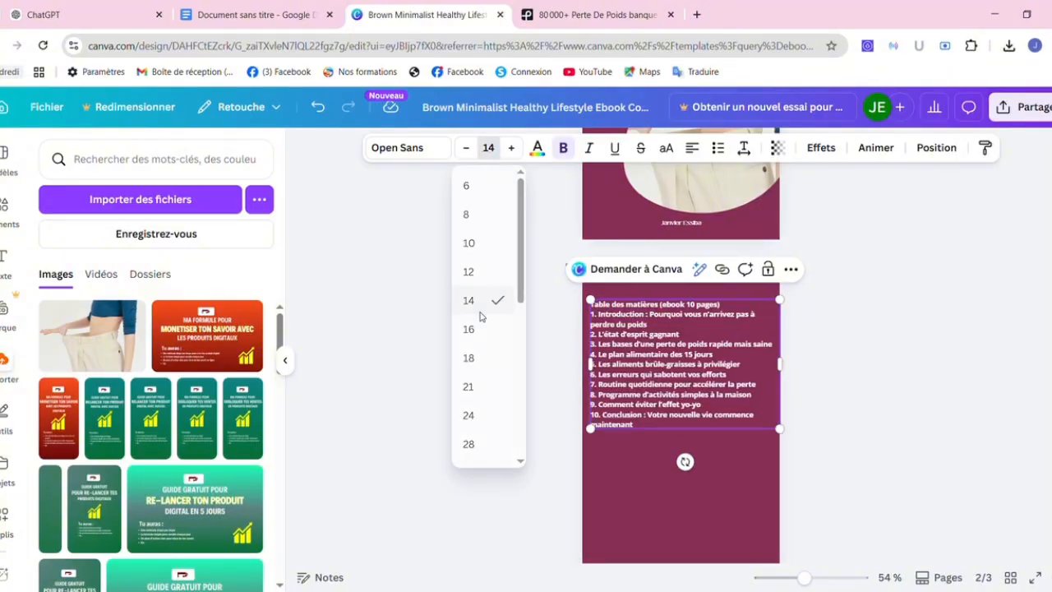
pyautogui.click(849, 398)
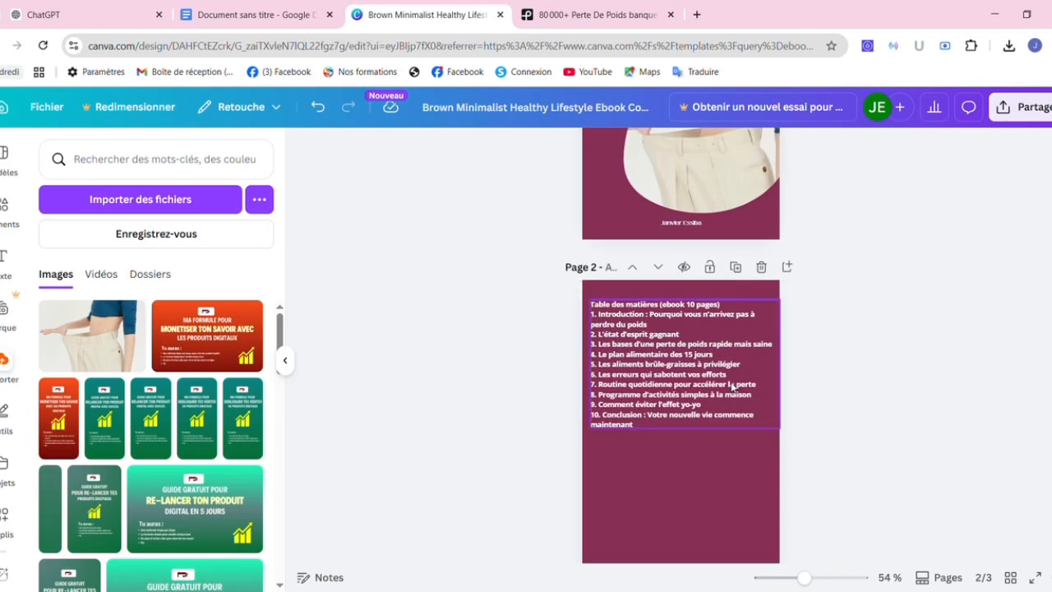
pyautogui.moveTo(719, 385); pyautogui.dragTo(752, 405)
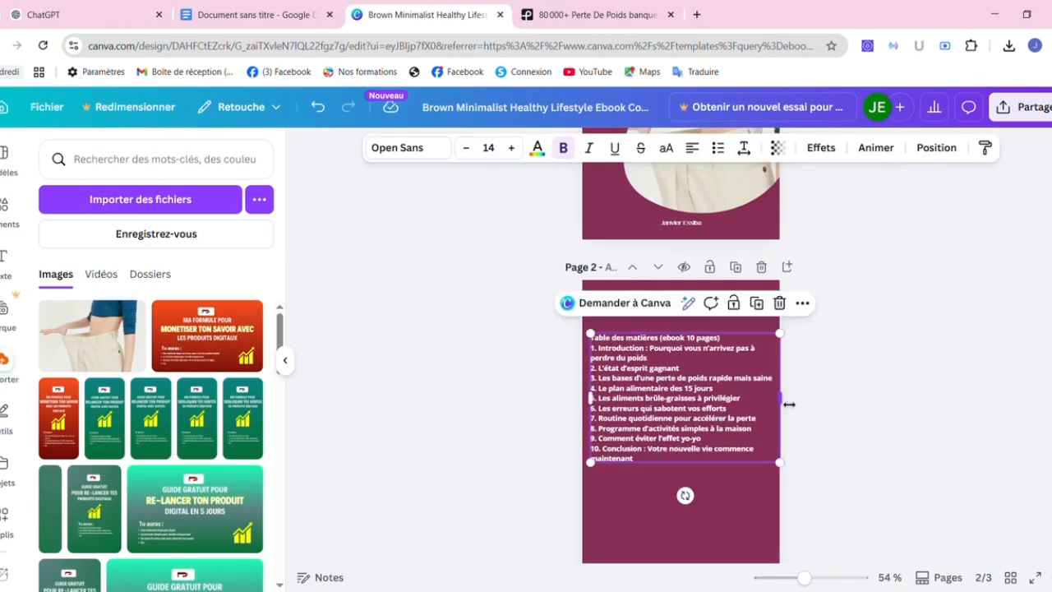
pyautogui.moveTo(788, 403); pyautogui.dragTo(760, 403)
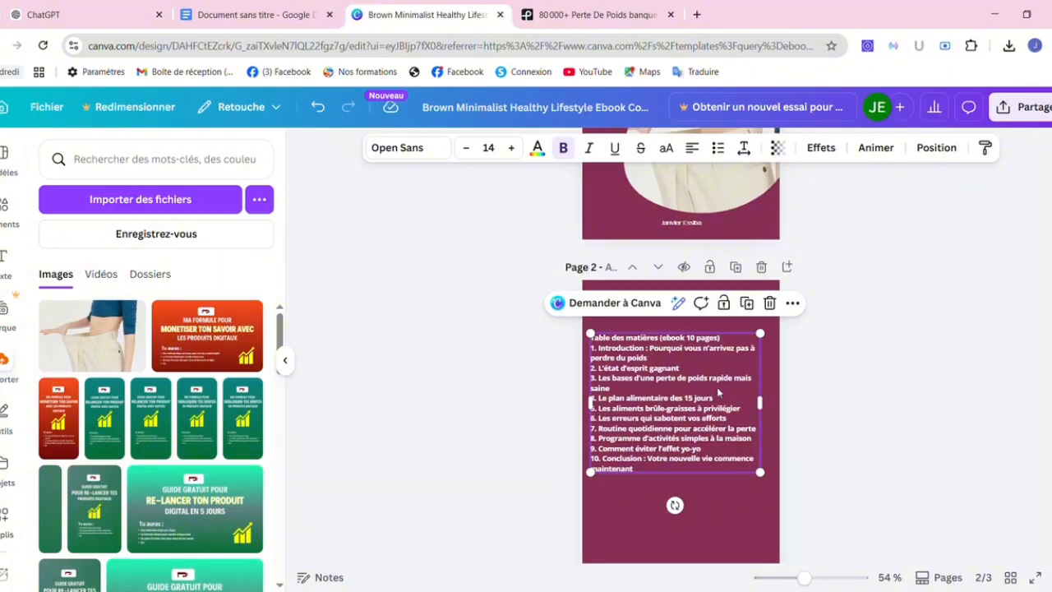
pyautogui.moveTo(717, 392); pyautogui.dragTo(723, 368)
pyautogui.click(1012, 323)
# Duplicate page 2 as a new page 3.
pyautogui.scroll(-2, 1012, 323)
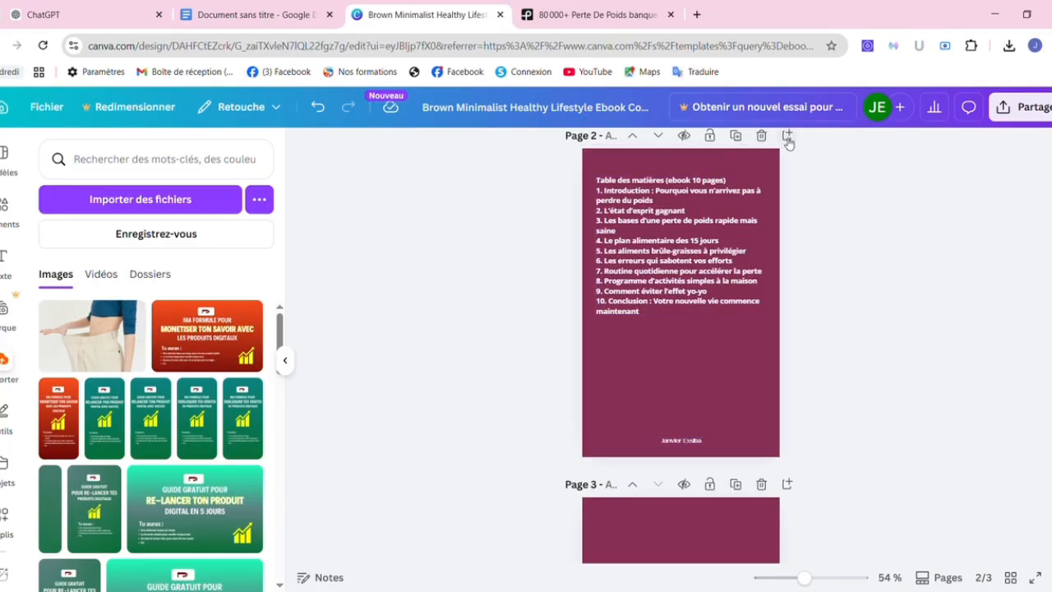
pyautogui.click(735, 134)
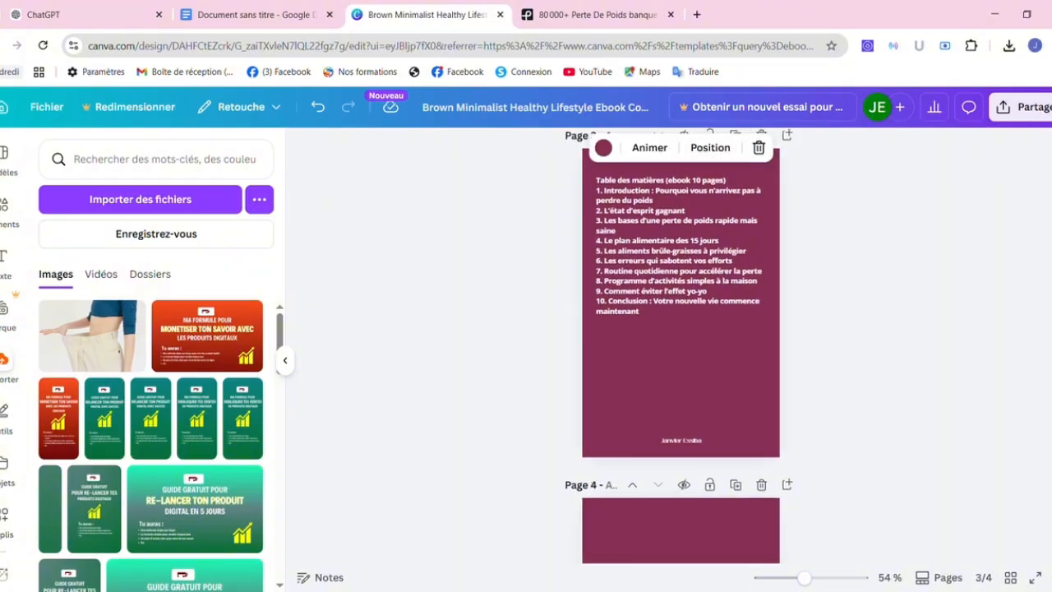
pyautogui.scroll(-3, 990, 444)
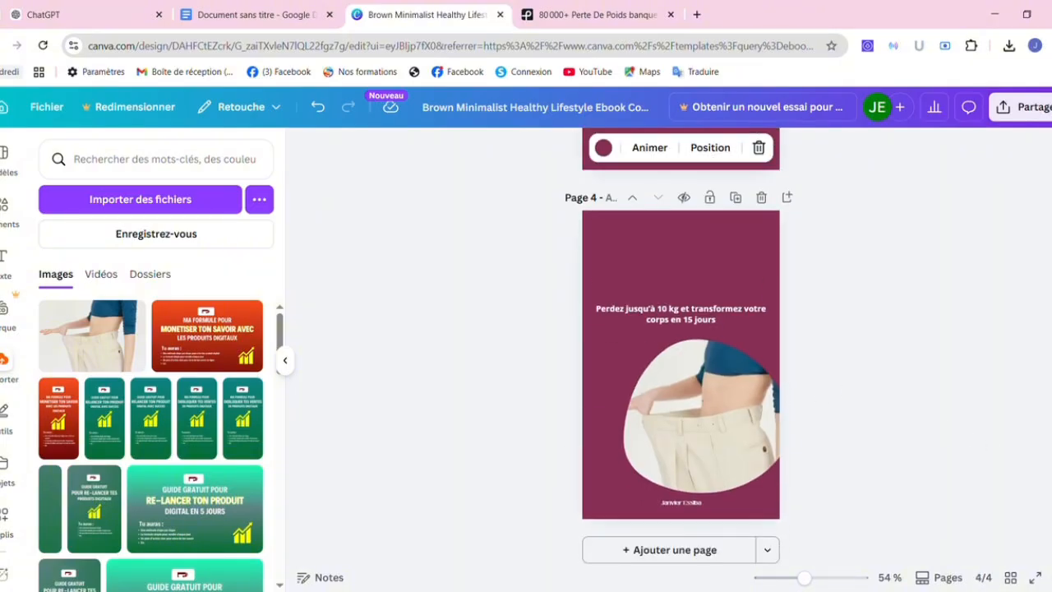
# Move the waist photo from page 4 onto page 3 below the table of contents, overhanging the right edge.
pyautogui.scroll(5, 681, 346)
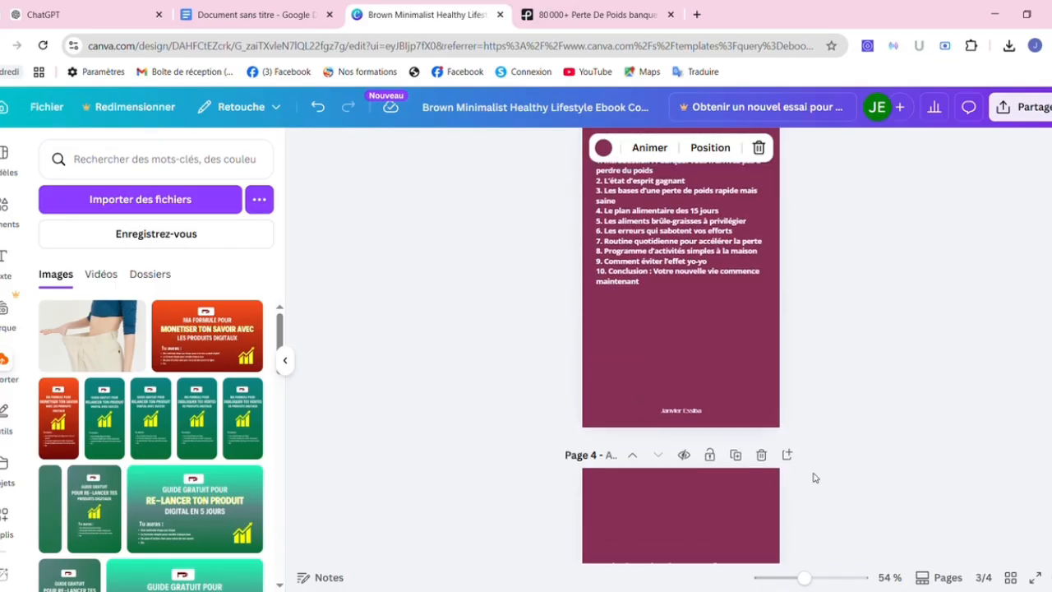
pyautogui.scroll(-5, 747, 493)
pyautogui.scroll(2, 748, 494)
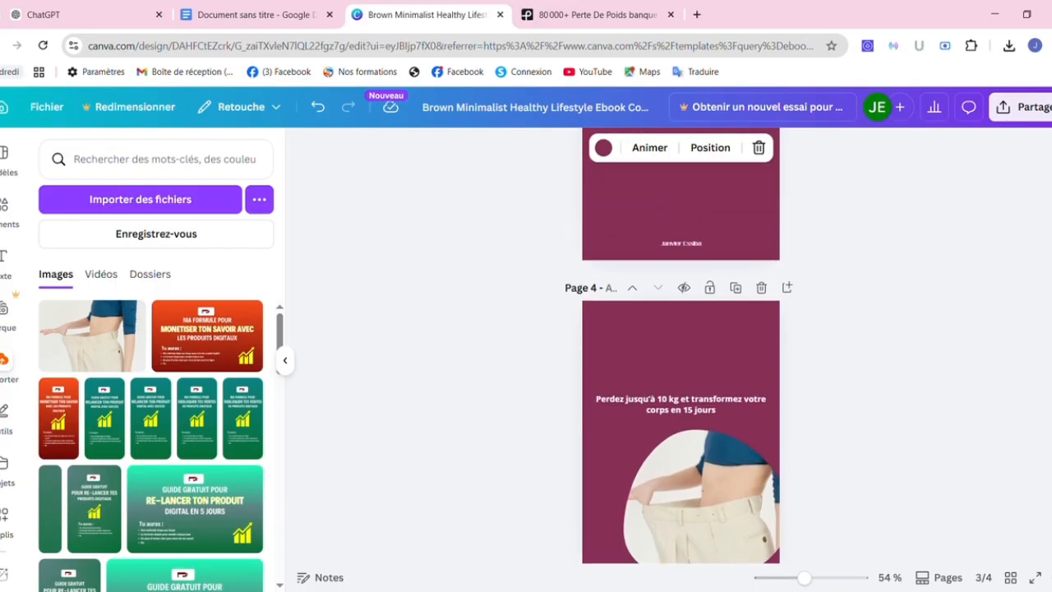
pyautogui.moveTo(747, 536); pyautogui.dragTo(747, 192)
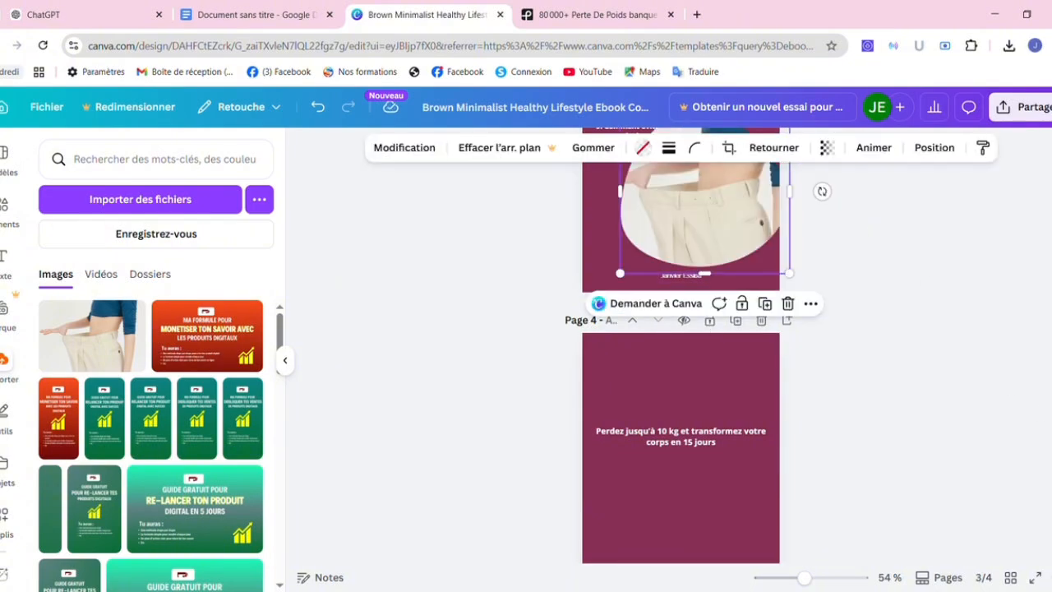
pyautogui.scroll(5, 660, 383)
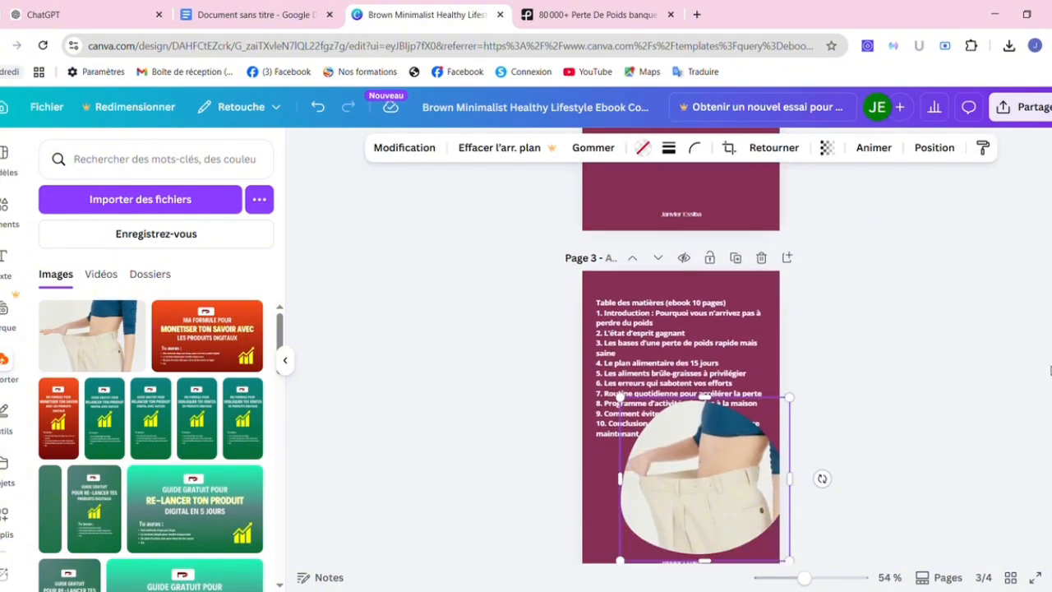
pyautogui.moveTo(646, 396); pyautogui.dragTo(716, 426)
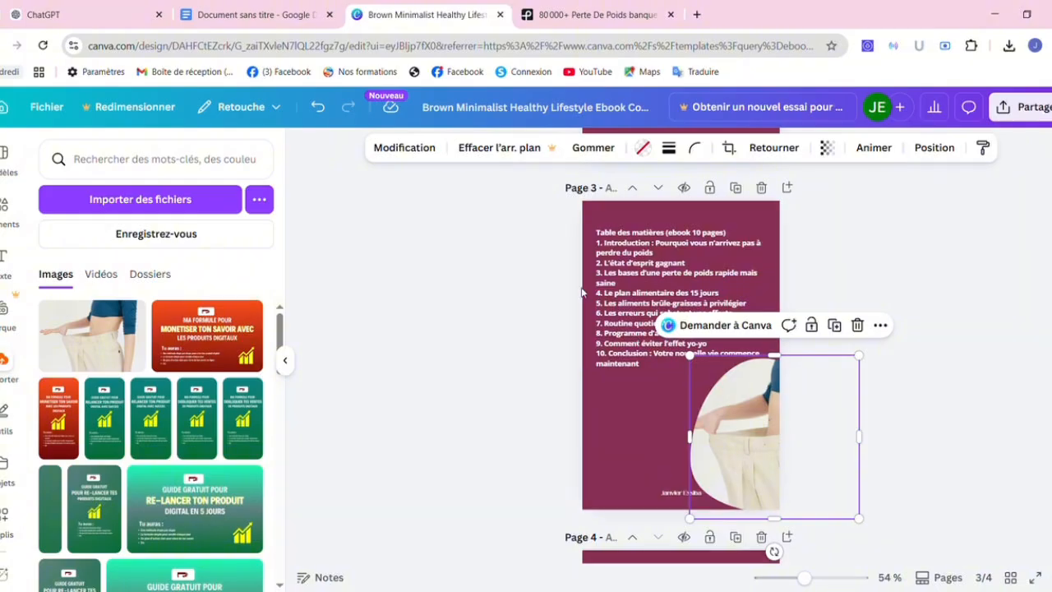
# Highlight the Google Docs INTRODUCTION passage from its heading through '…perte de poids.'.
pyautogui.click(230, 15)
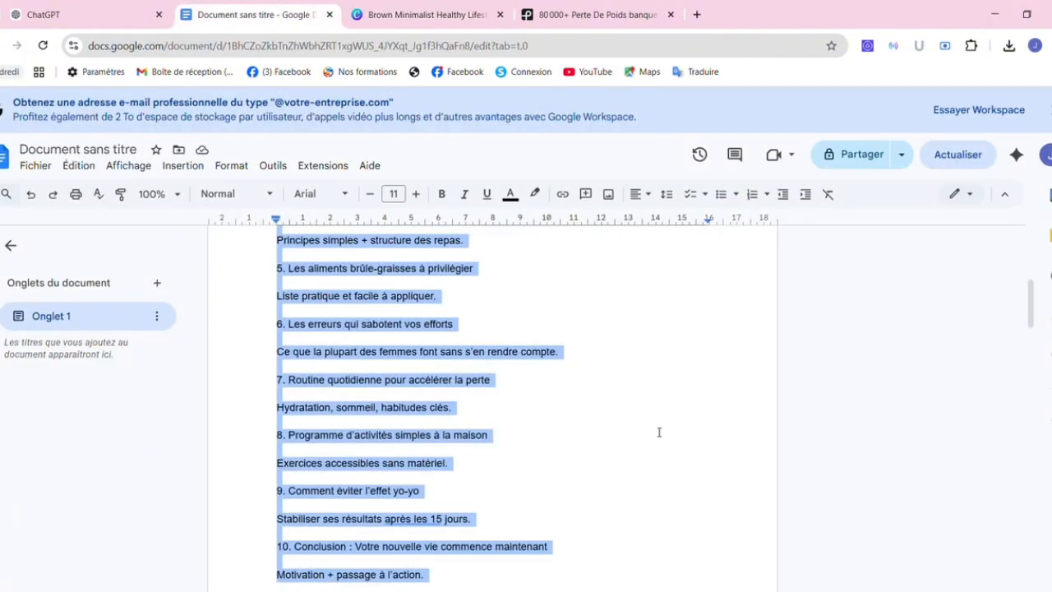
pyautogui.moveTo(1034, 340); pyautogui.dragTo(1034, 386)
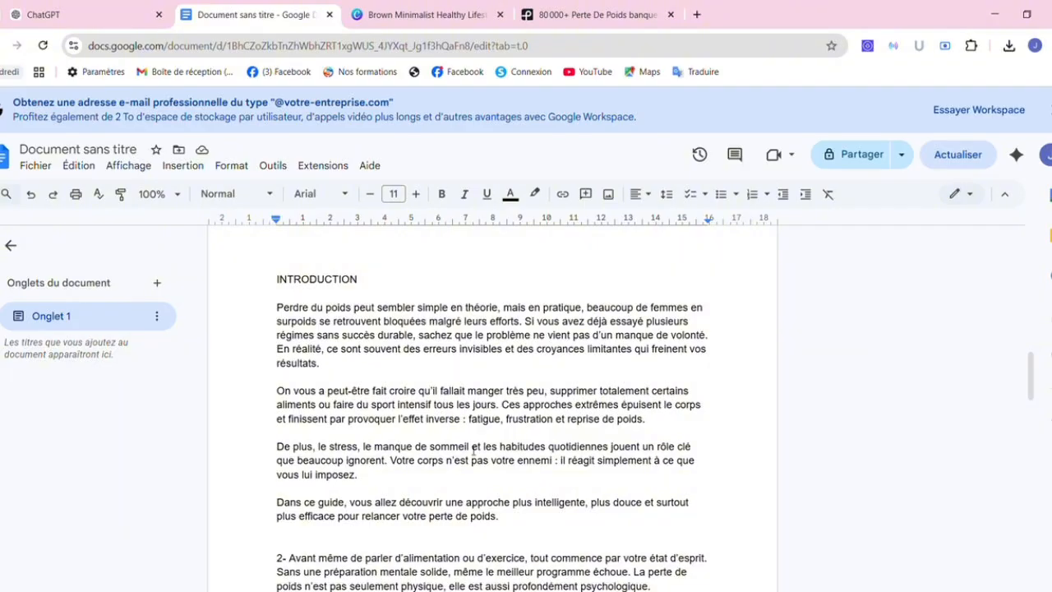
pyautogui.moveTo(500, 516); pyautogui.dragTo(278, 280)
pyautogui.hotkey('ctrl', 'c')
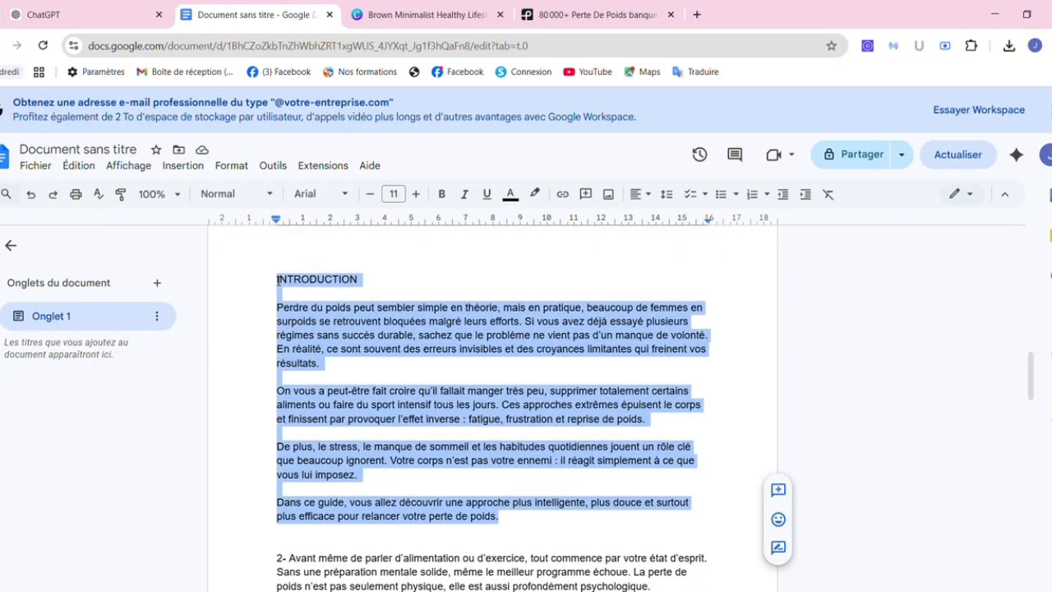
# Replace page 3's table of contents with the pasted introduction, removing the blank line under INTRODUCTION.
pyautogui.click(426, 14)
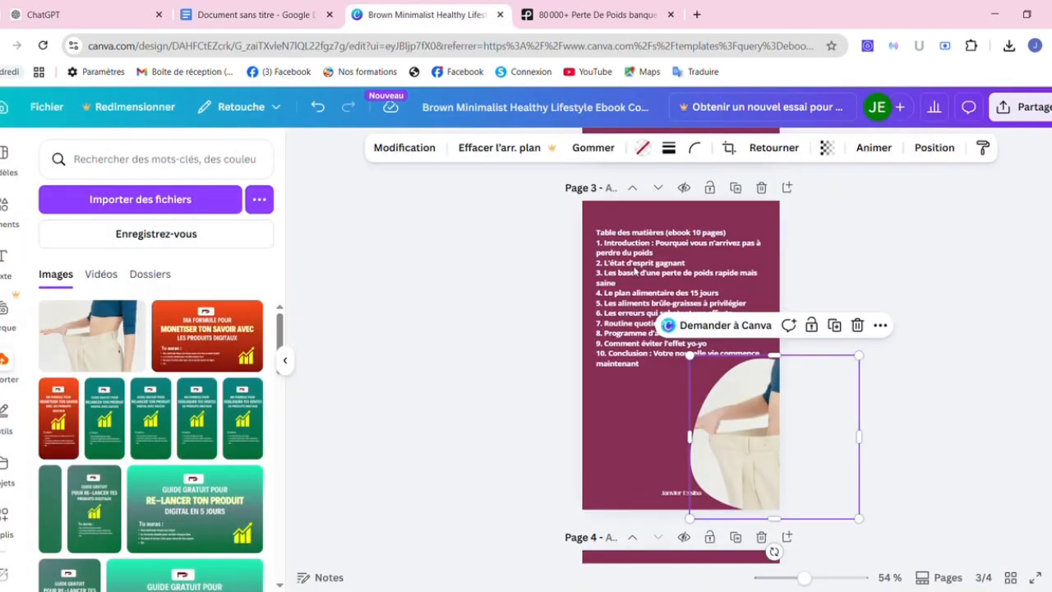
pyautogui.doubleClick(639, 273)
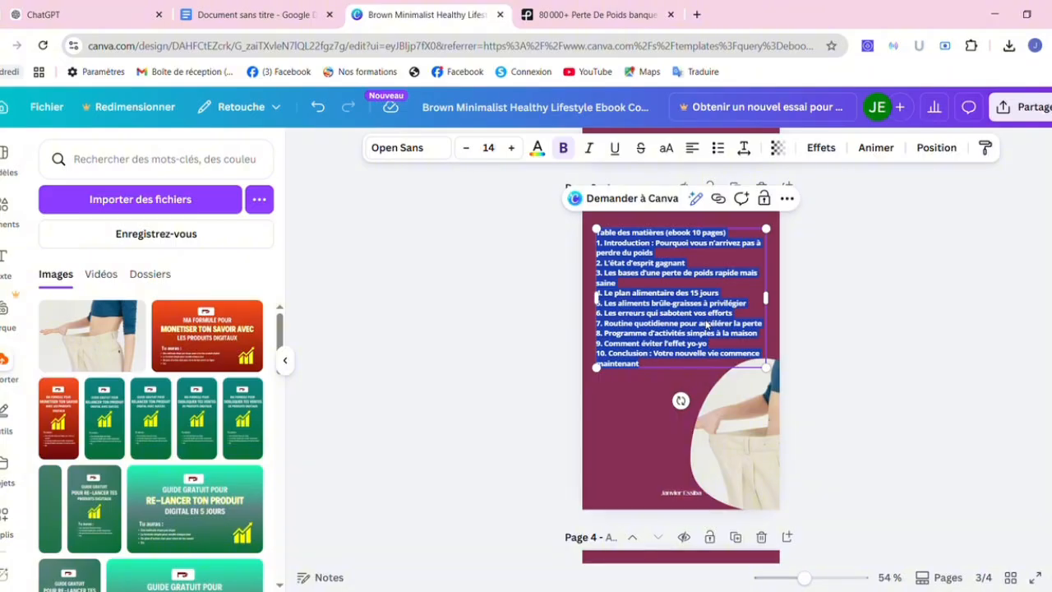
pyautogui.hotkey('ctrl', 'v')
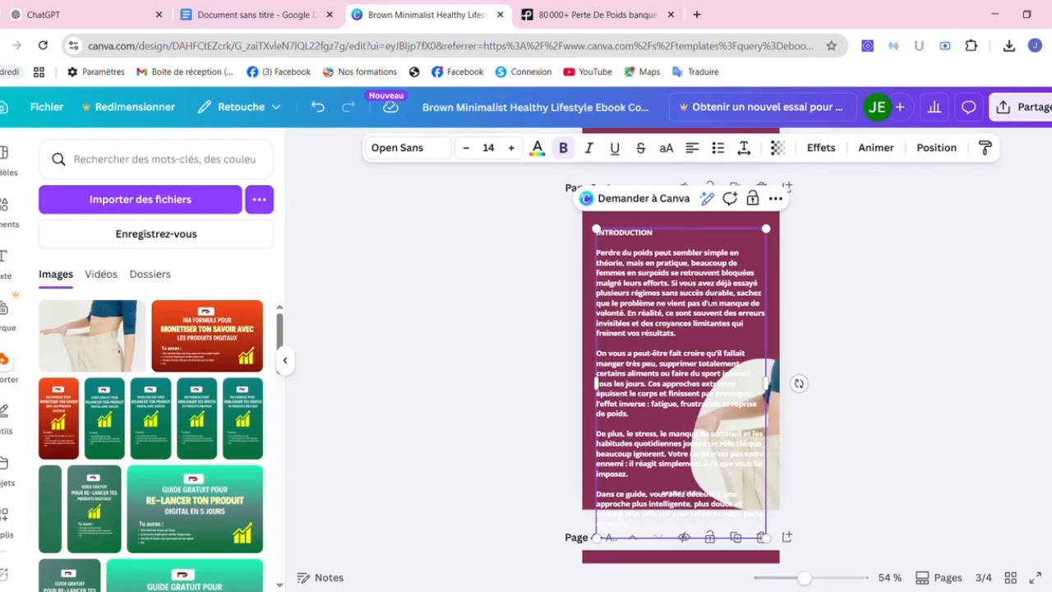
pyautogui.click(828, 273)
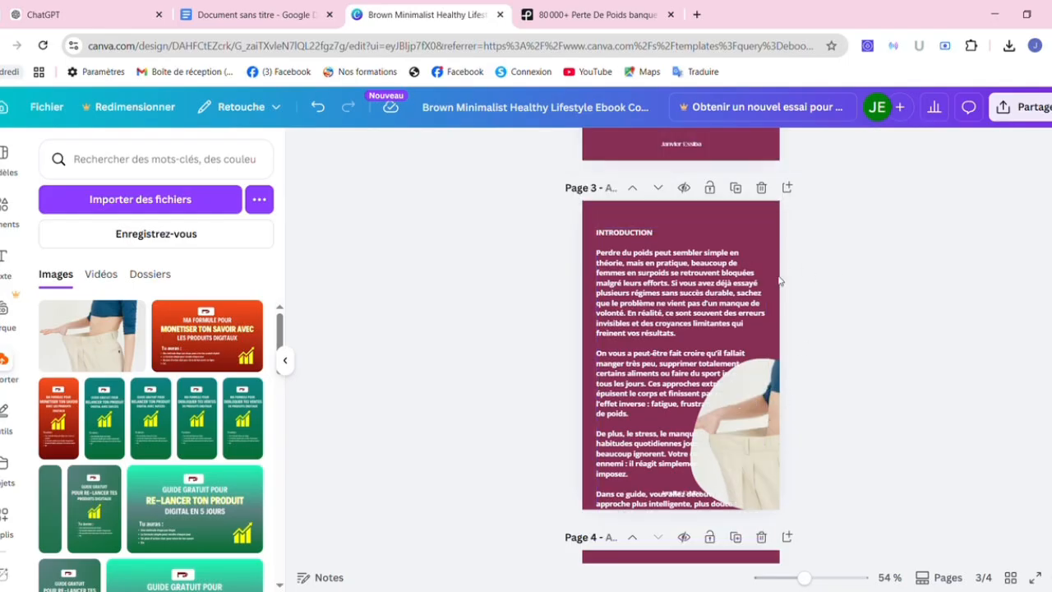
pyautogui.click(720, 259)
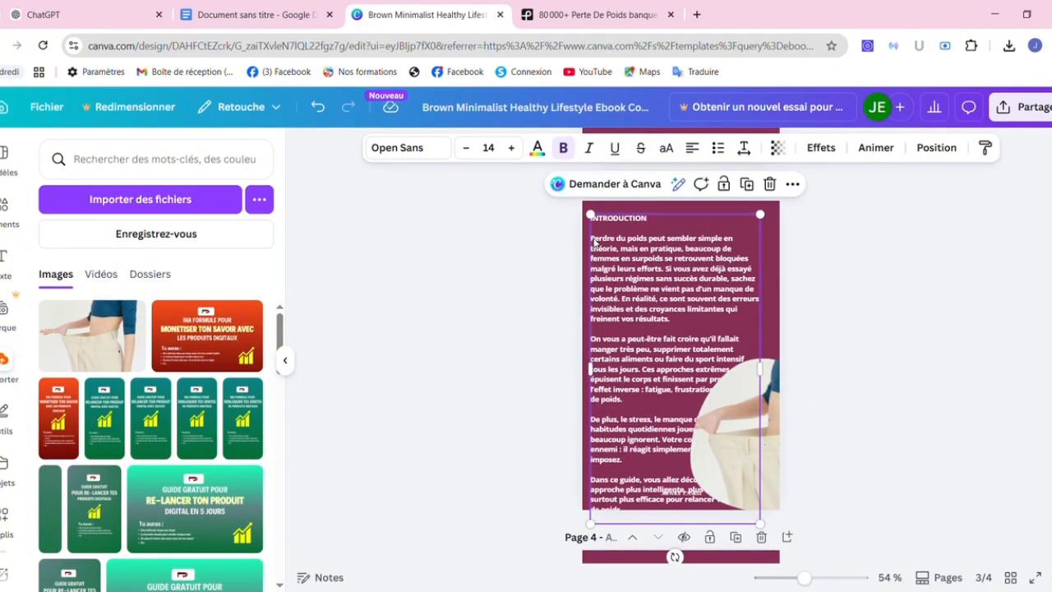
pyautogui.click(594, 241)
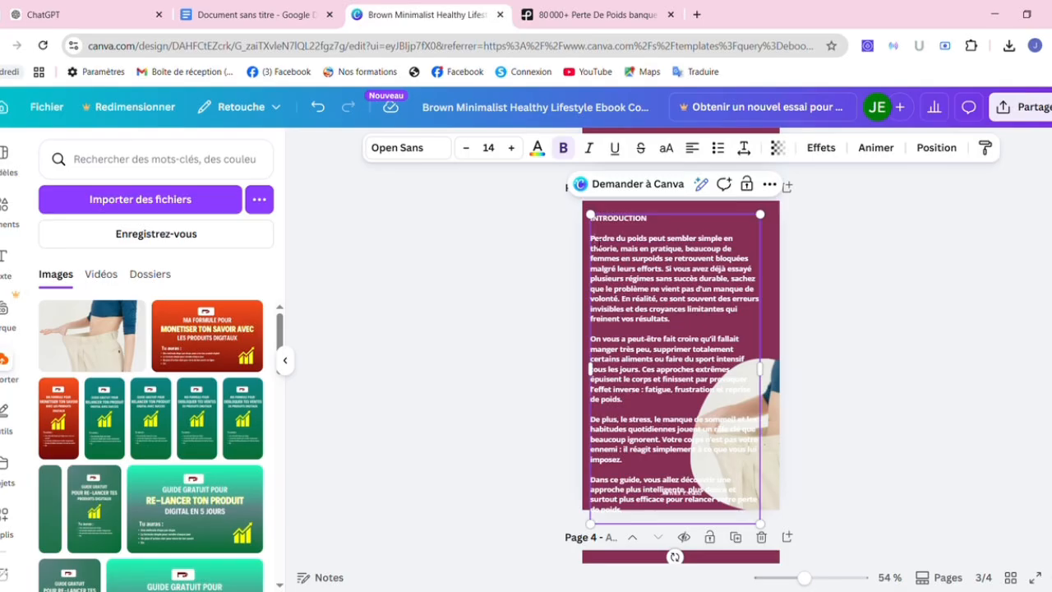
pyautogui.press('BackSpace')
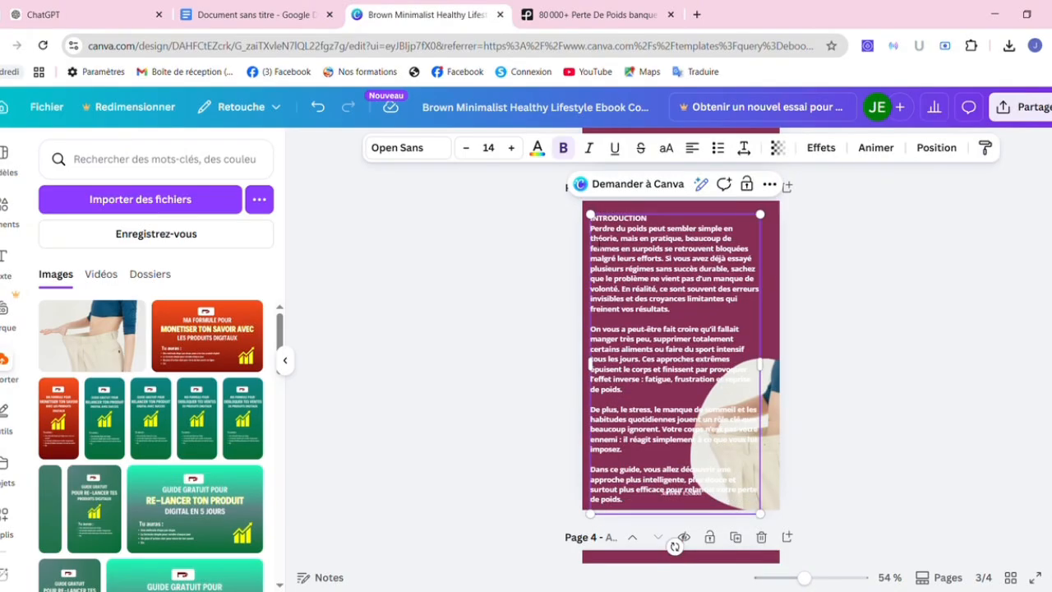
pyautogui.click(839, 292)
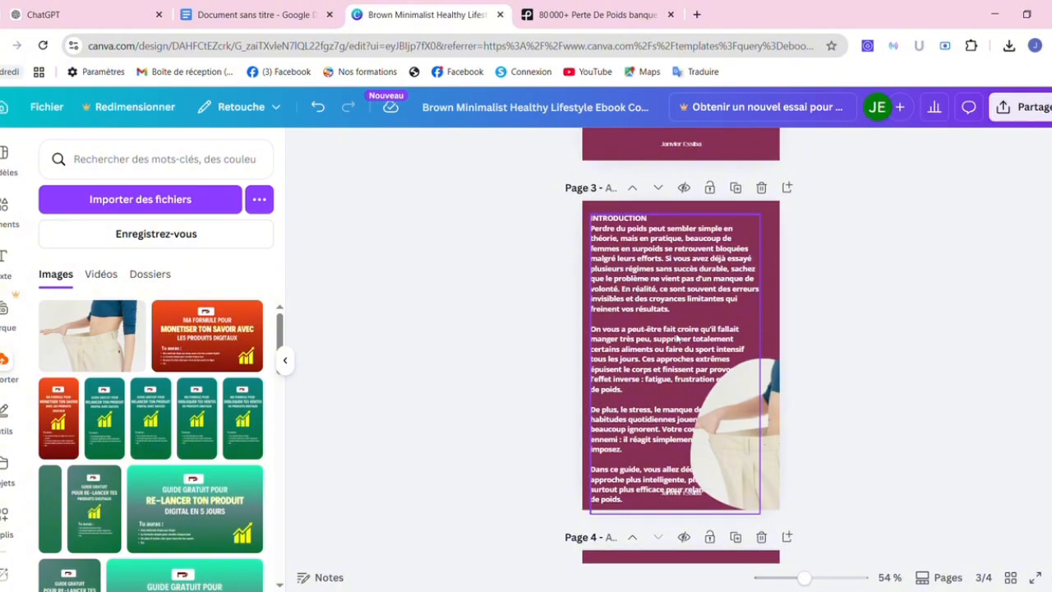
# Delete the last two introduction paragraphs from page 3's text box.
pyautogui.click(648, 372)
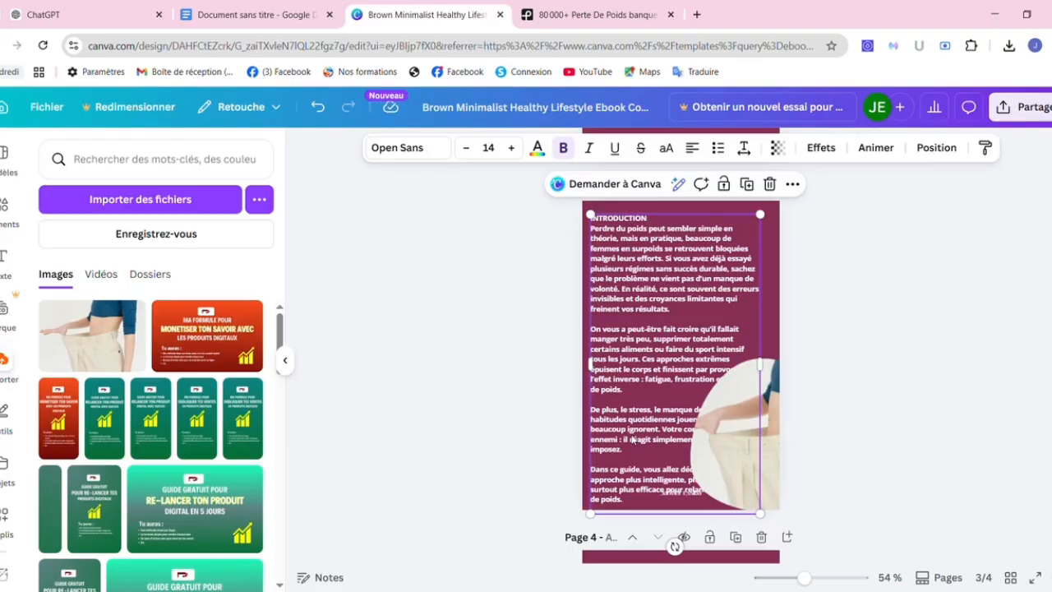
pyautogui.tripleClick(633, 501)
pyautogui.moveTo(616, 453); pyautogui.dragTo(598, 419)
pyautogui.hotkey('ctrl', 'c')
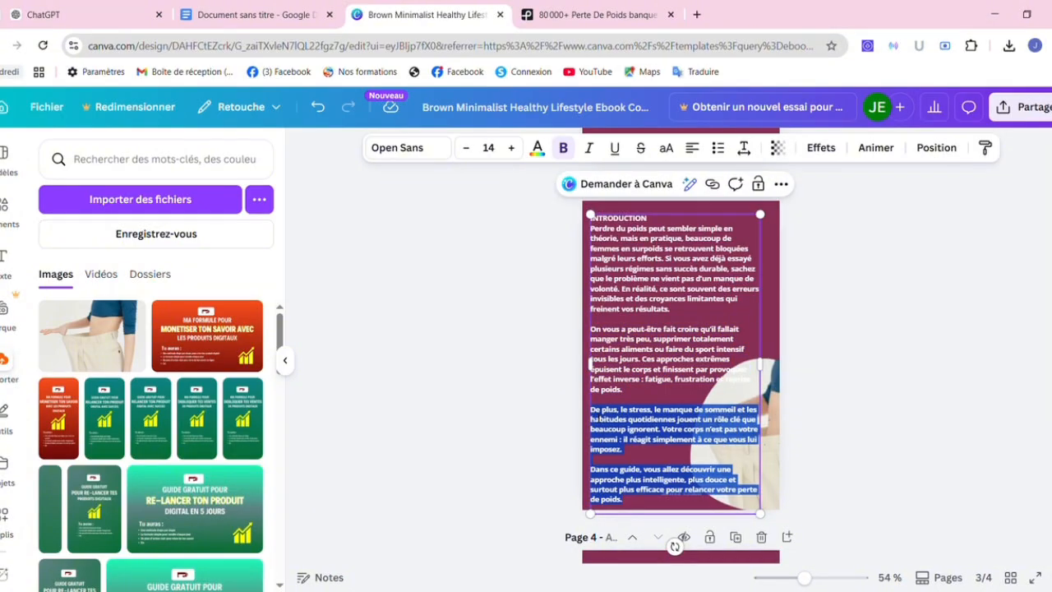
pyautogui.press('BackSpace')
pyautogui.press('BackSpace')
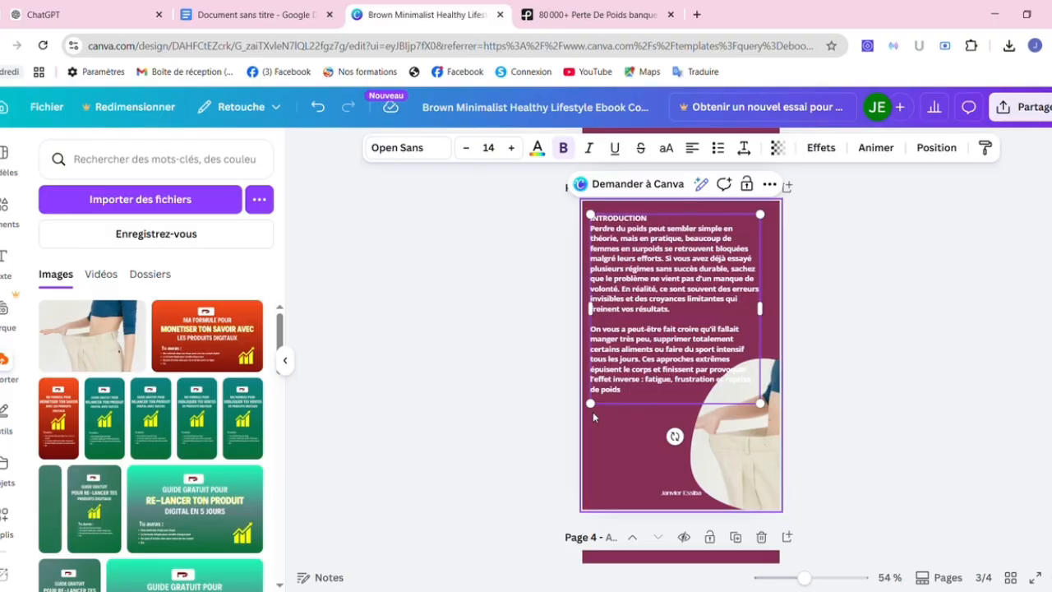
# Lower the waist photo slightly and narrow page 3's introduction text box from its left side.
pyautogui.click(865, 431)
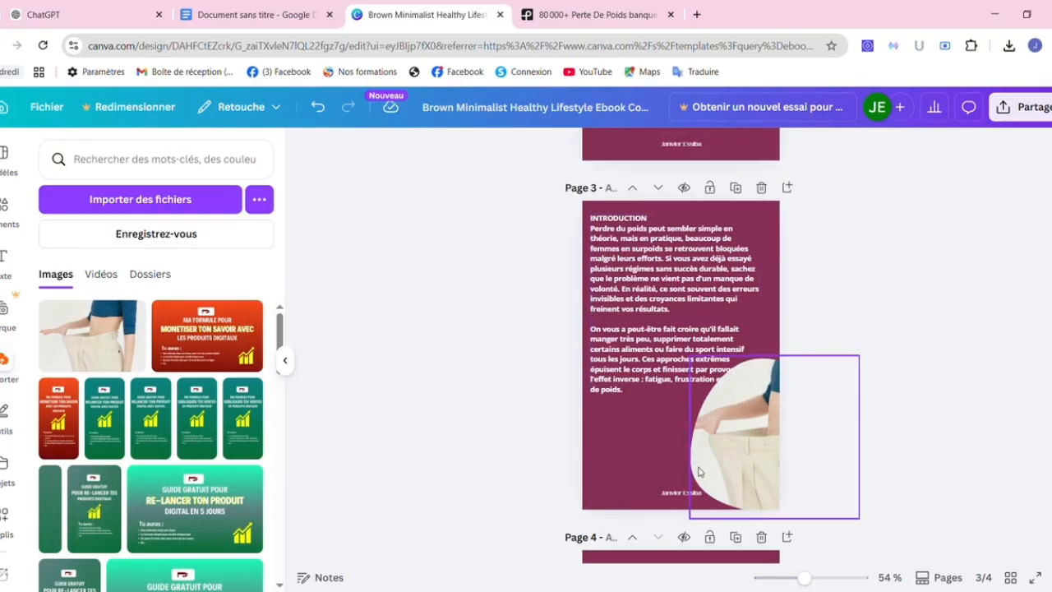
pyautogui.moveTo(717, 469); pyautogui.dragTo(733, 491)
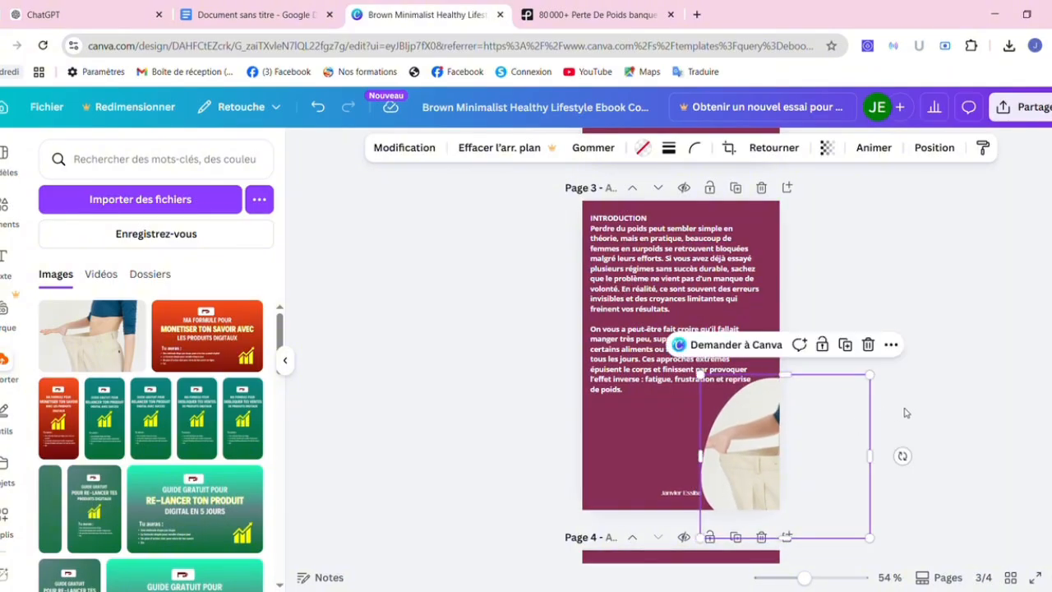
pyautogui.click(691, 296)
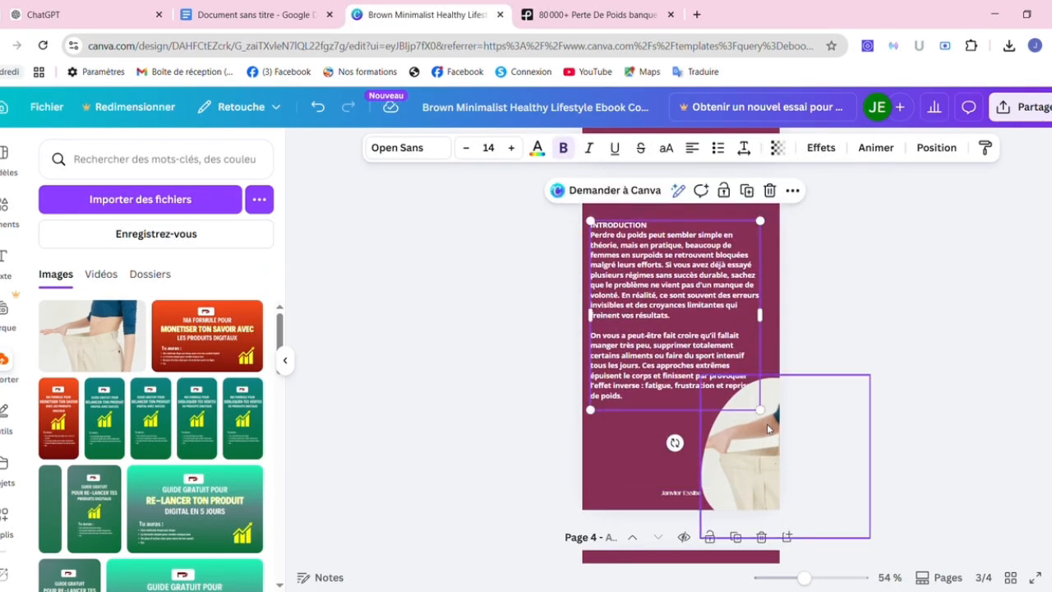
pyautogui.click(928, 403)
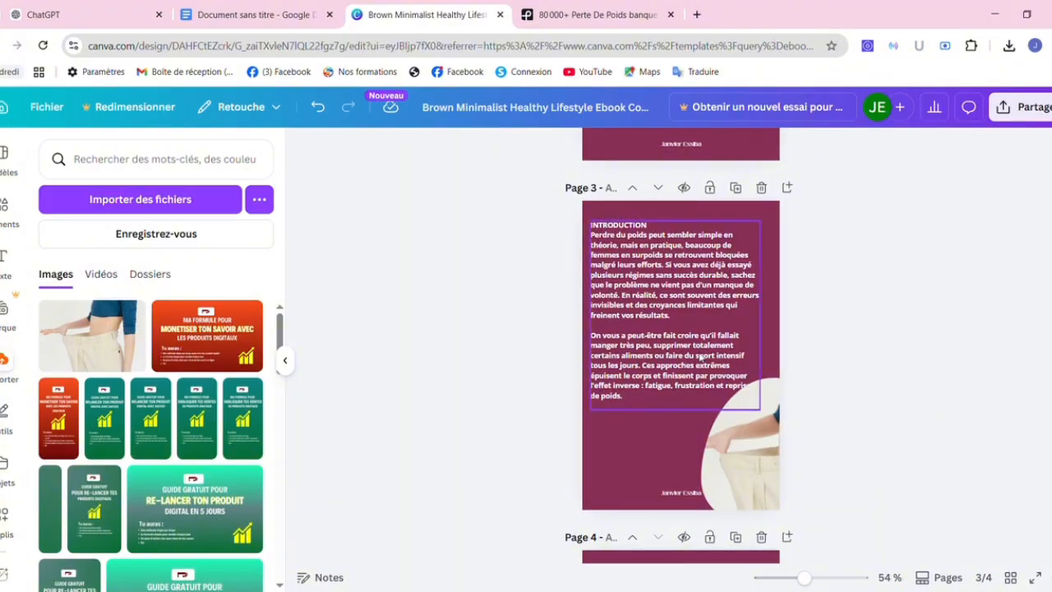
pyautogui.click(700, 359)
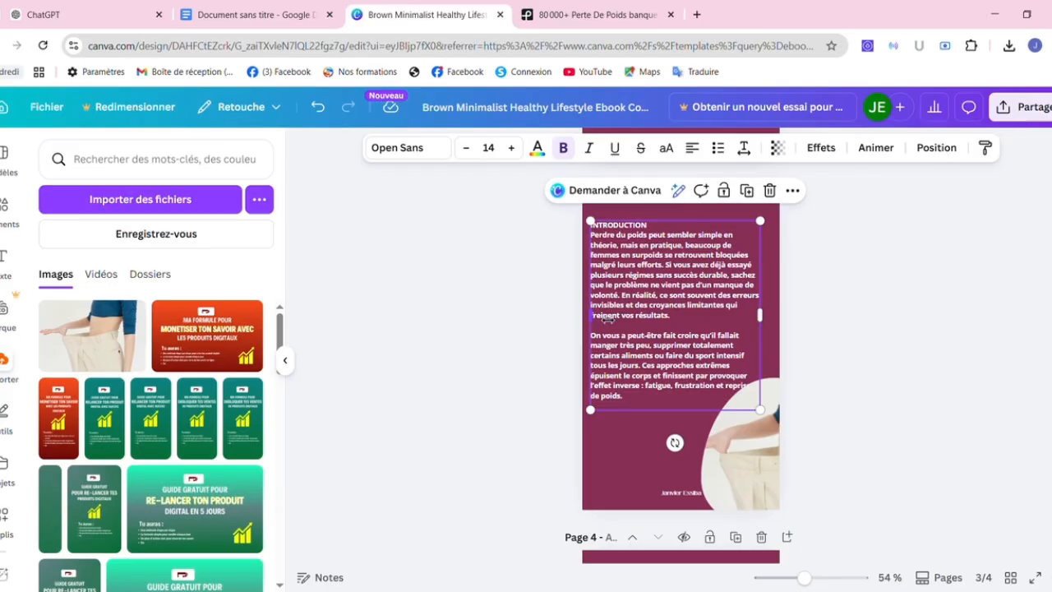
pyautogui.moveTo(597, 318); pyautogui.dragTo(600, 318)
pyautogui.click(837, 356)
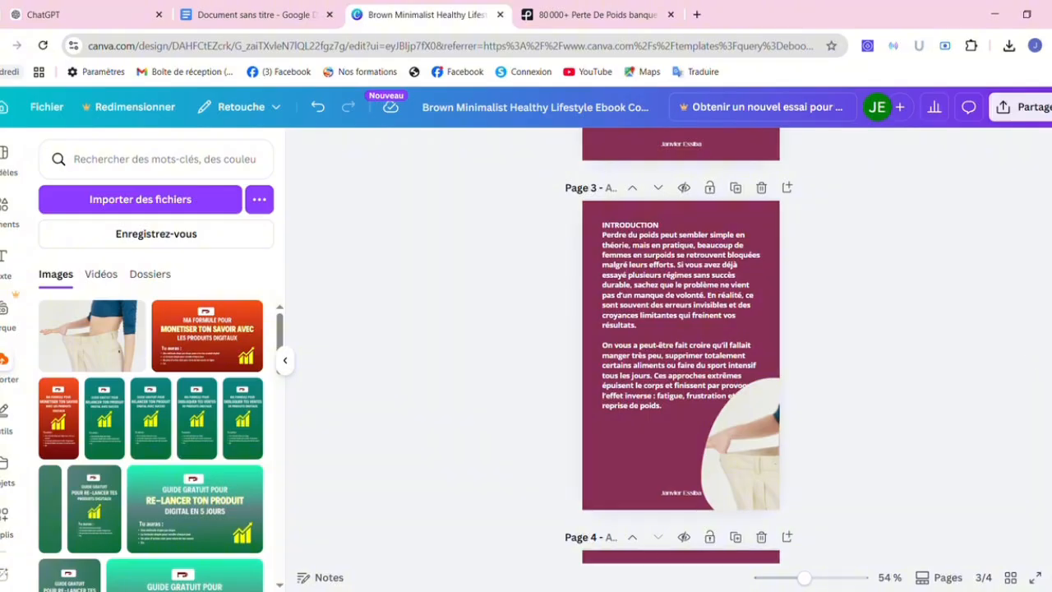
pyautogui.scroll(-3, 1027, 361)
pyautogui.scroll(-1, 1005, 427)
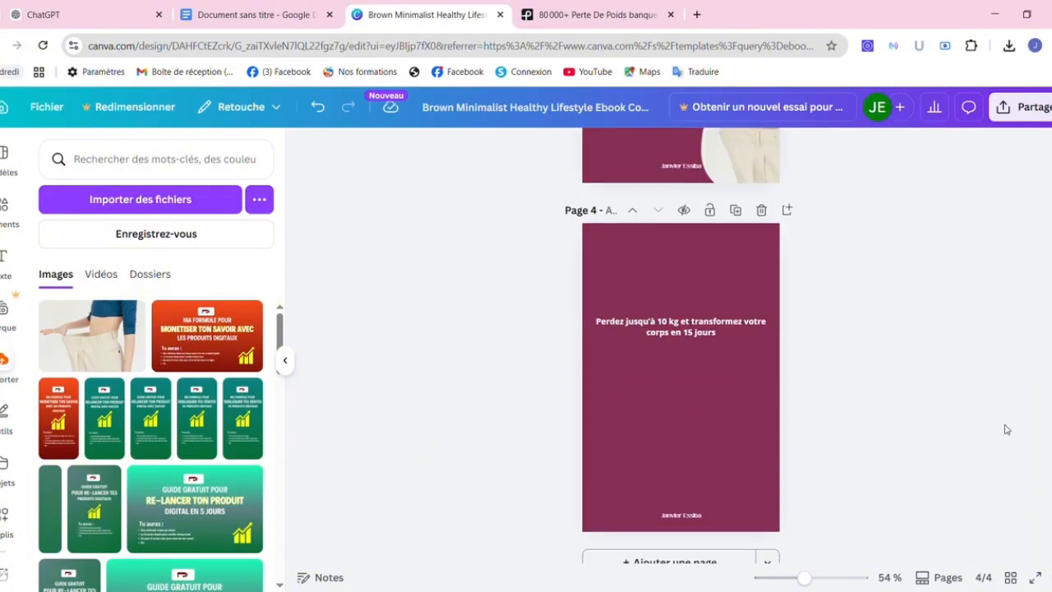
# Paste the 'De plus, le stress' and 'Dans ce guide' paragraphs over page 4's title, left-aligned.
pyautogui.click(663, 334)
pyautogui.doubleClick(662, 334)
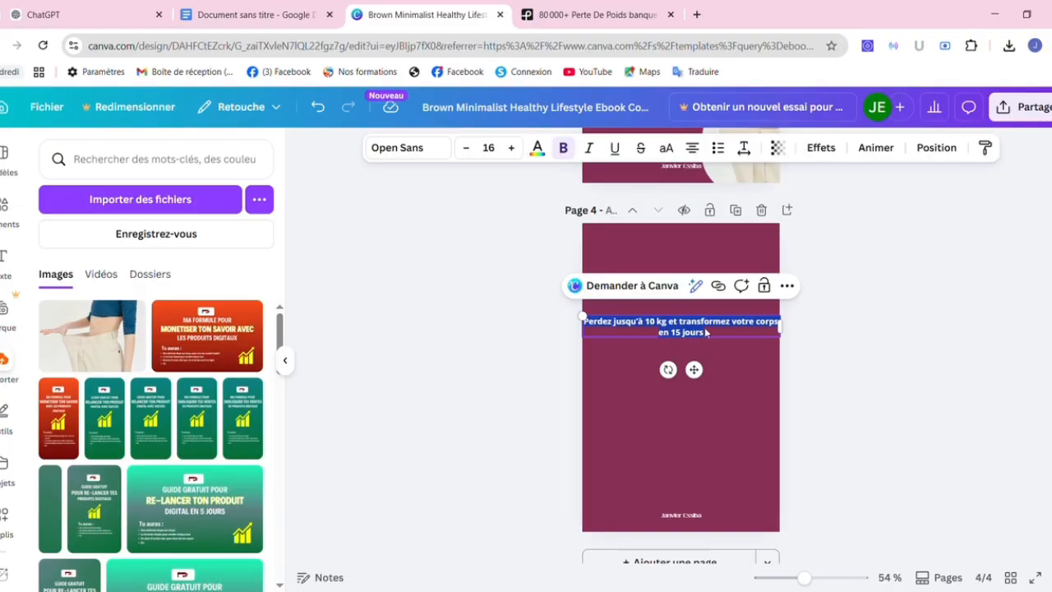
pyautogui.hotkey('ctrl', 'v')
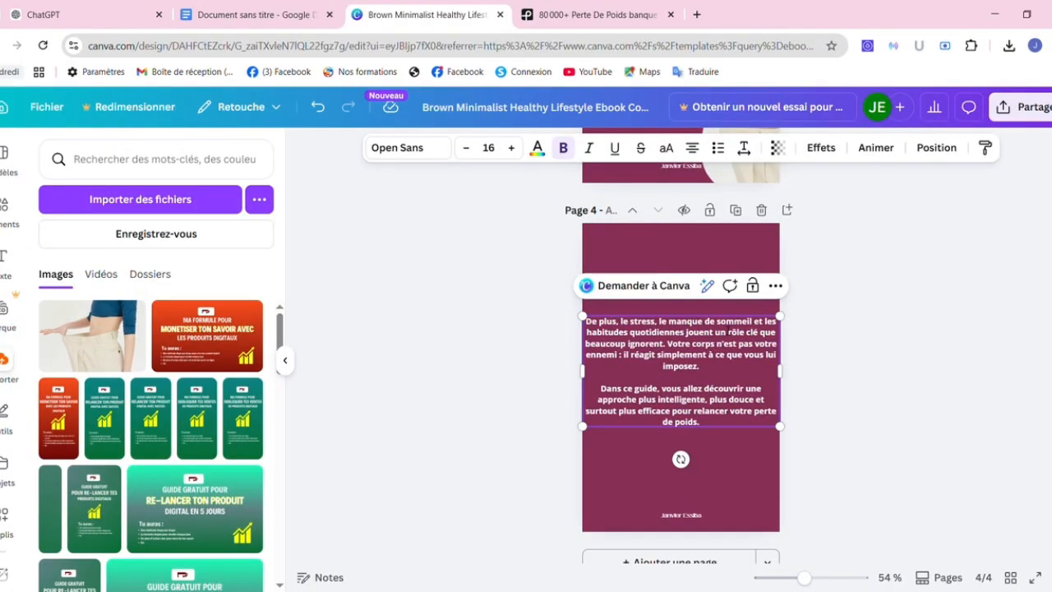
pyautogui.click(693, 149)
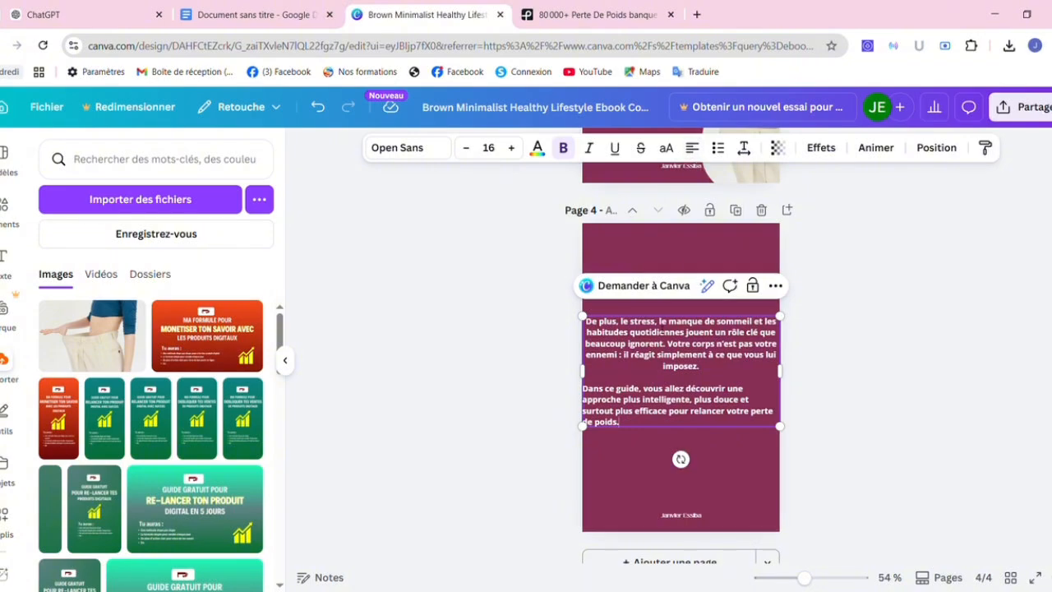
pyautogui.hotkey('ctrl', 'a')
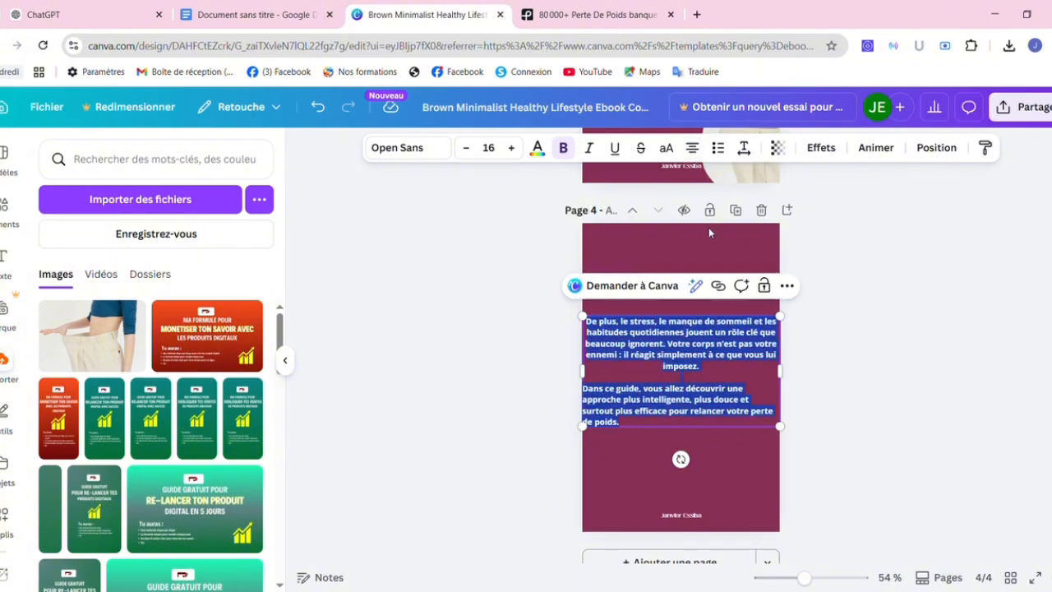
pyautogui.click(693, 151)
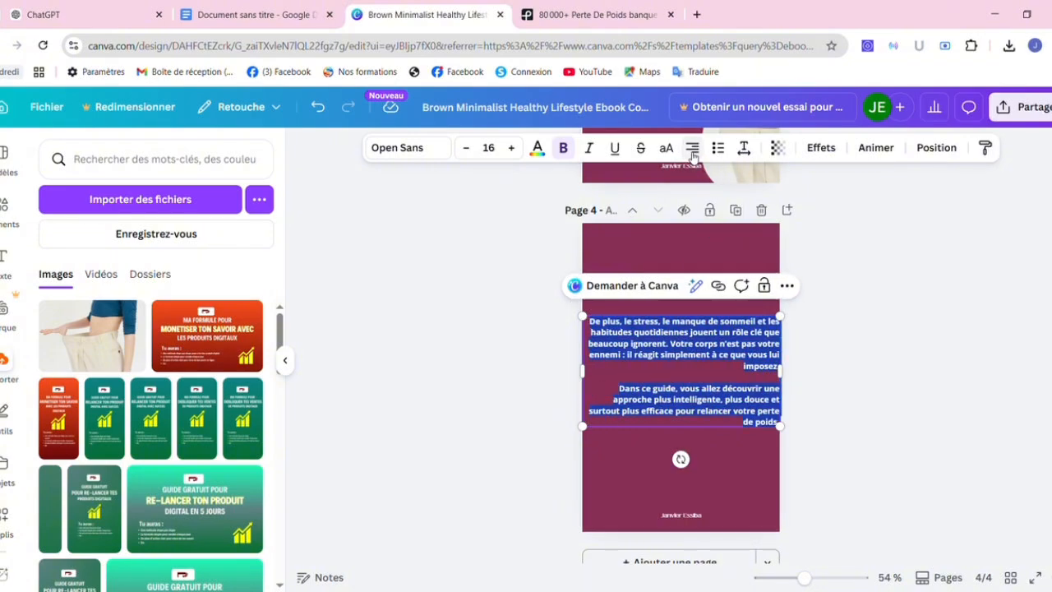
pyautogui.click(693, 153)
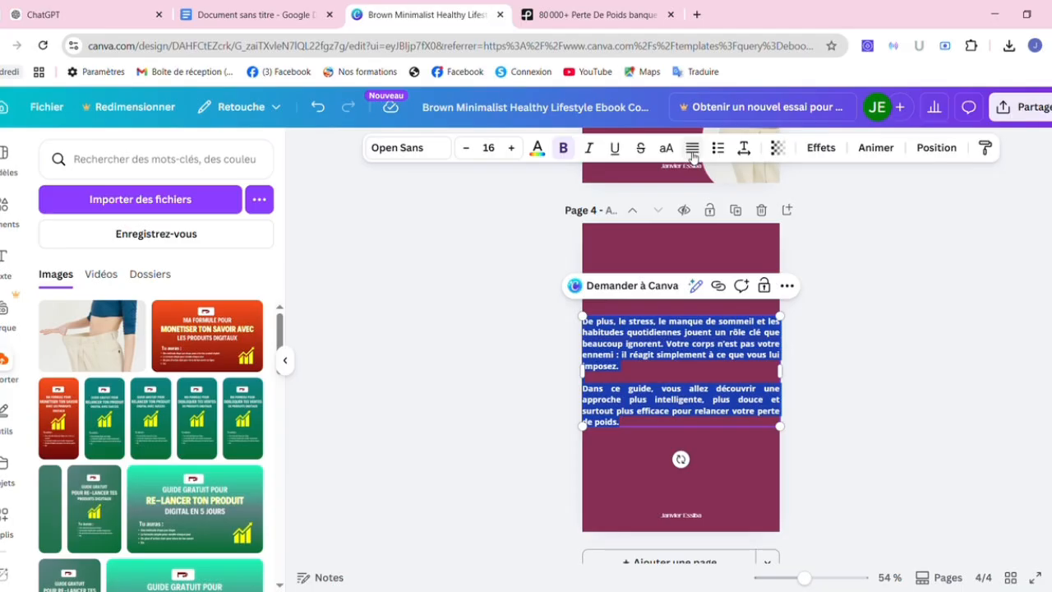
pyautogui.click(693, 152)
pyautogui.click(874, 371)
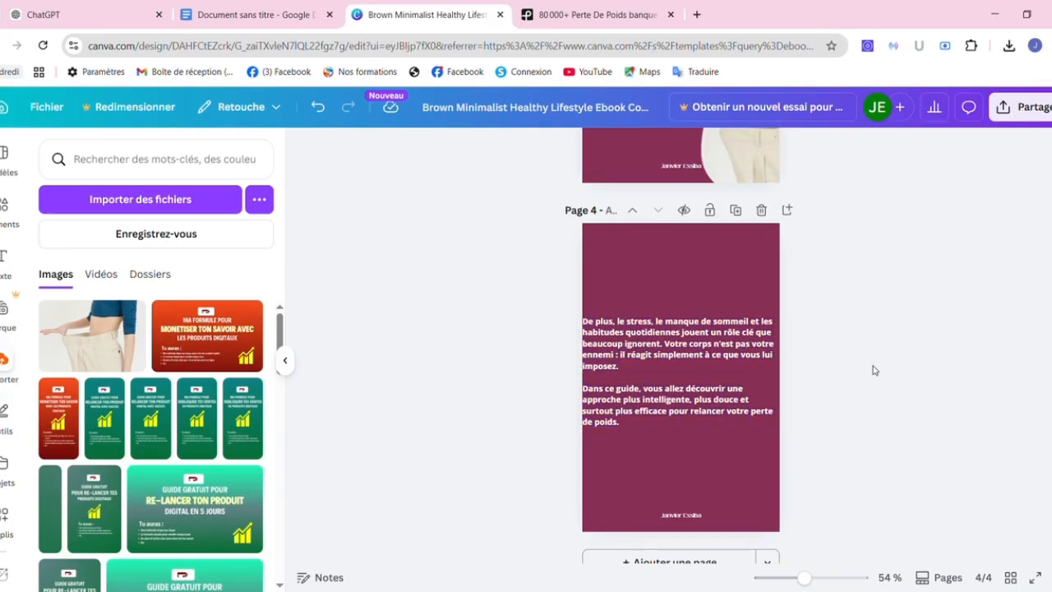
# Move page 4's paragraphs up near the top and narrow the text box for side margins.
pyautogui.moveTo(703, 351); pyautogui.dragTo(706, 280)
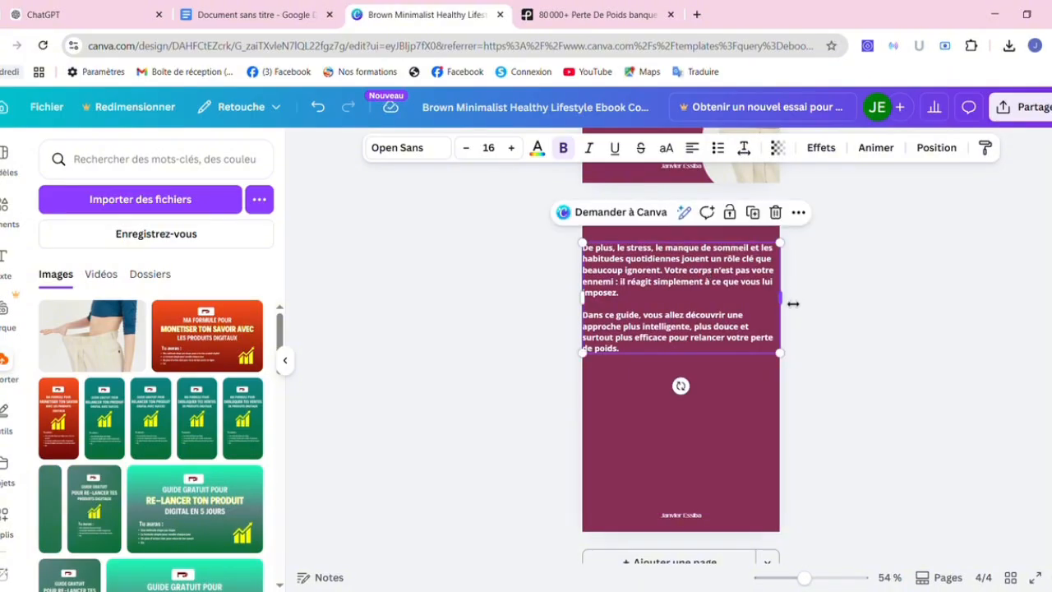
pyautogui.moveTo(764, 306); pyautogui.dragTo(736, 284)
pyautogui.click(901, 323)
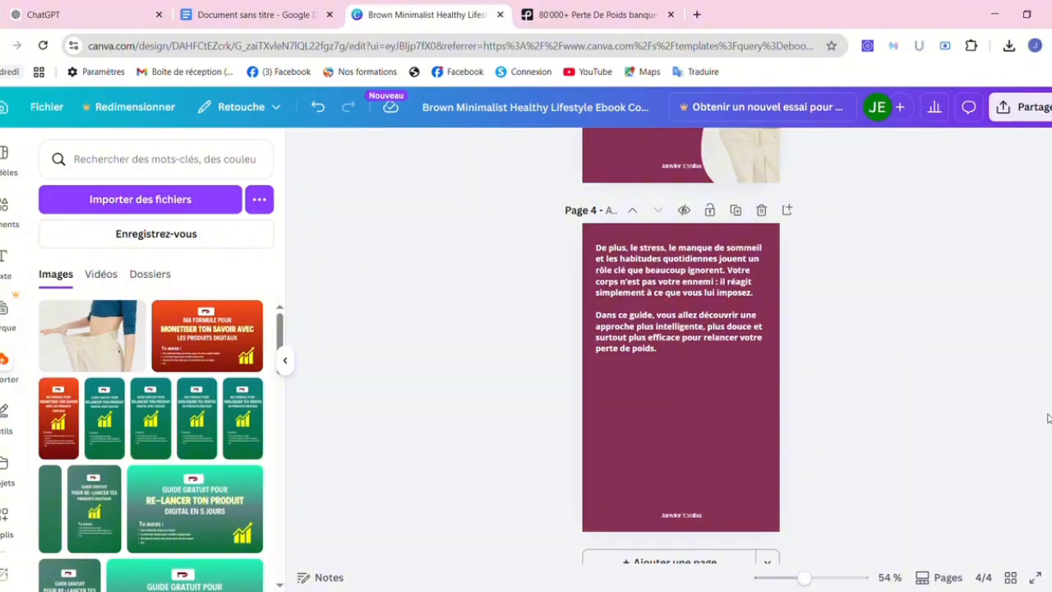
# Move the oversized-trousers photo from page 3 into the lower half of page 4.
pyautogui.scroll(3, 1049, 399)
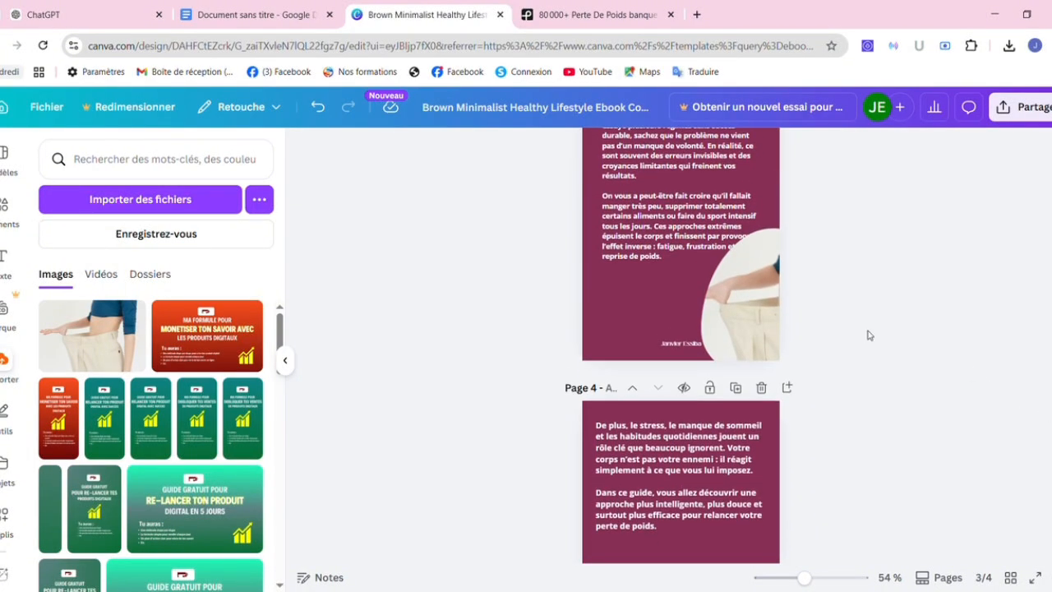
pyautogui.moveTo(757, 315); pyautogui.dragTo(707, 567)
pyautogui.scroll(-5, 760, 380)
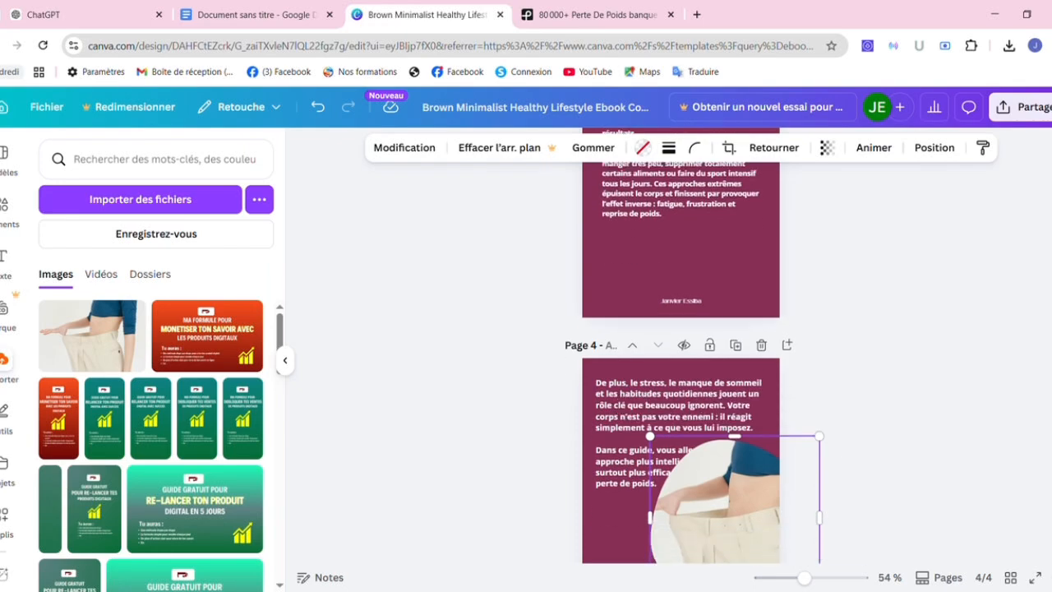
pyautogui.moveTo(761, 380); pyautogui.dragTo(780, 402)
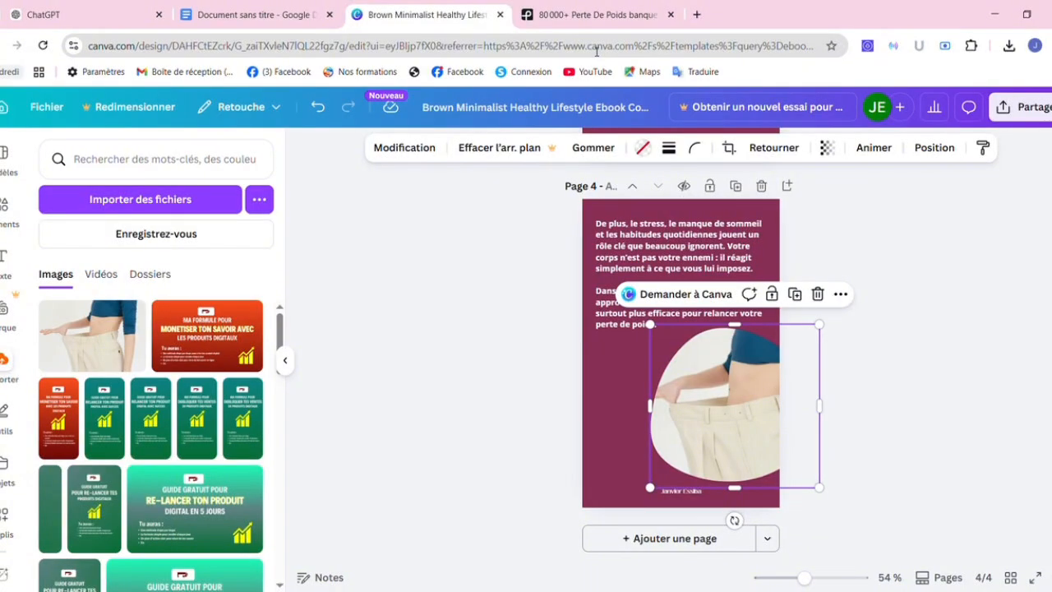
# In the Pexels 'perte de poids' results, download the WEIGHT LOSS sign photo with Télécharger l'image.
pyautogui.click(585, 20)
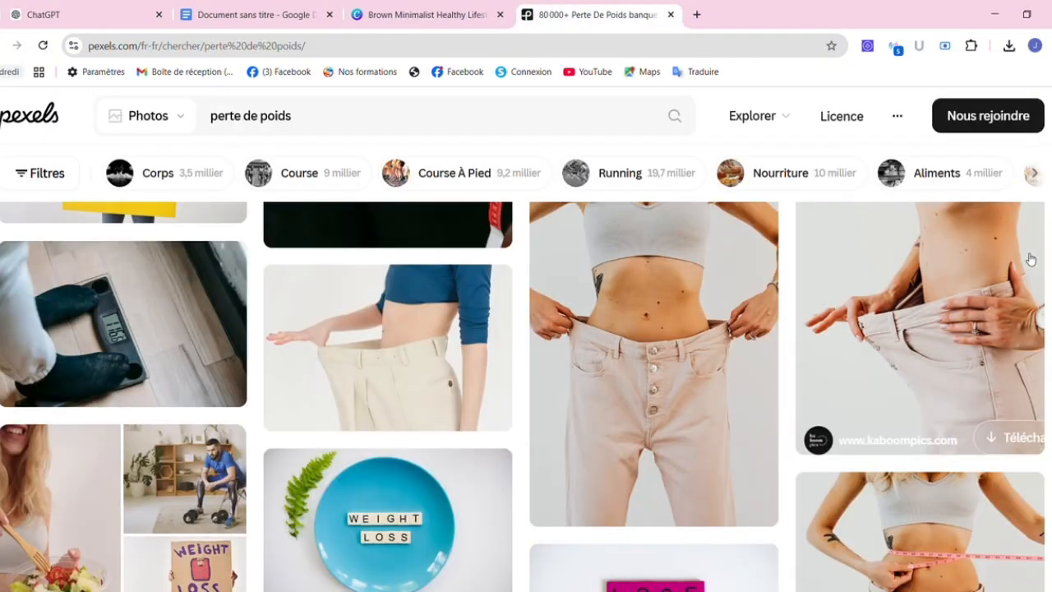
pyautogui.scroll(-5, 1034, 288)
pyautogui.scroll(-3, 523, 396)
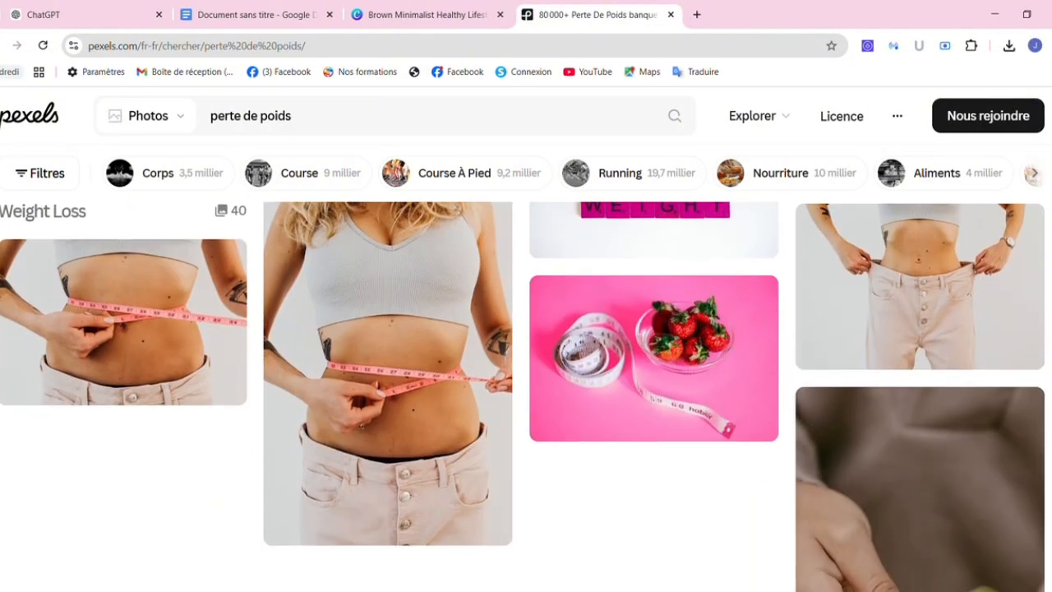
pyautogui.scroll(3, 522, 396)
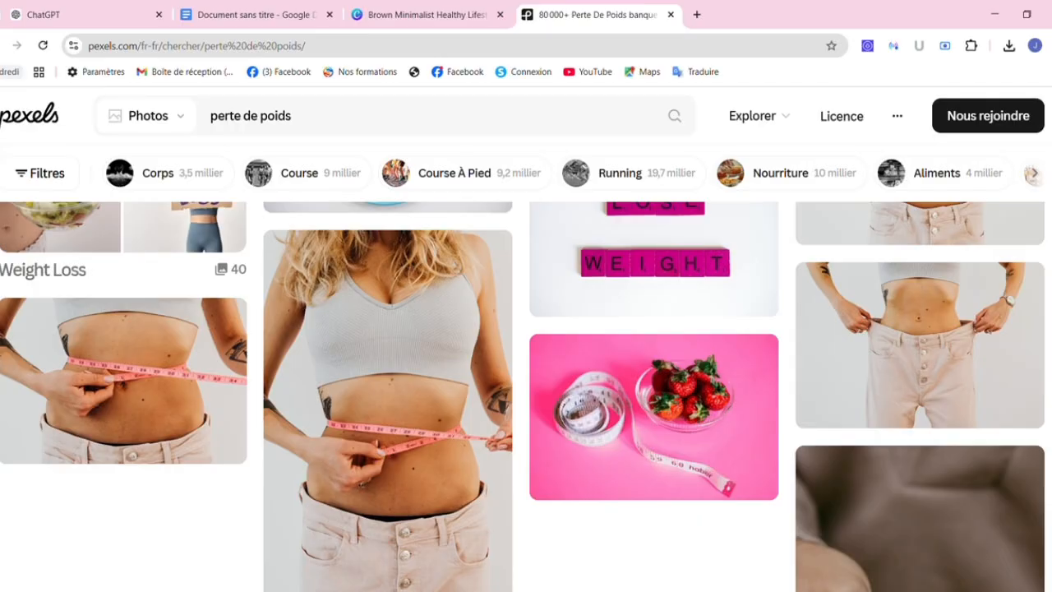
pyautogui.scroll(-5, 523, 396)
pyautogui.scroll(1, 523, 397)
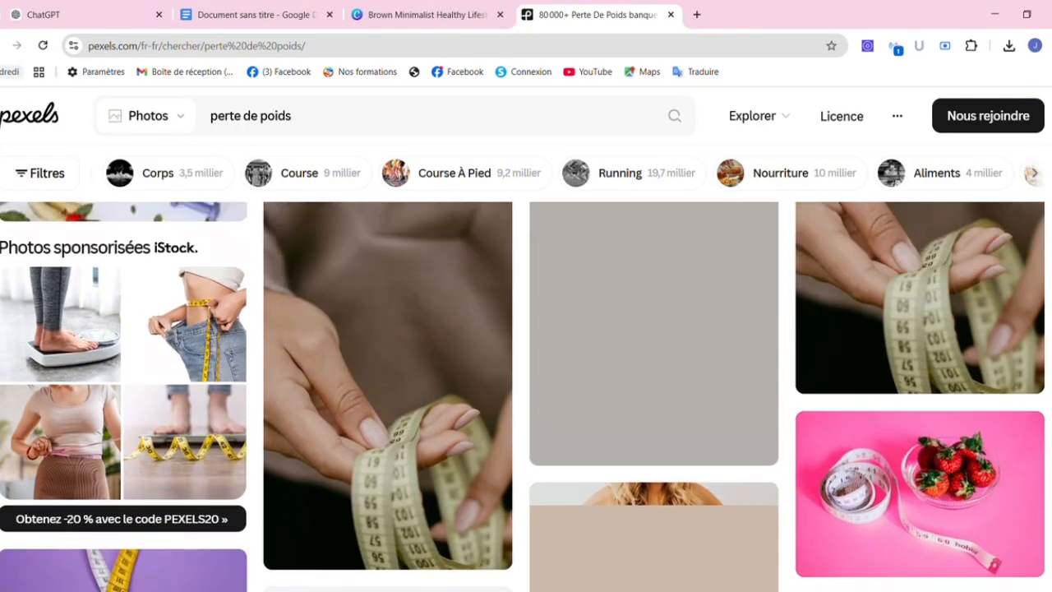
pyautogui.scroll(3, 523, 396)
pyautogui.scroll(-3, 523, 396)
pyautogui.scroll(2, 523, 396)
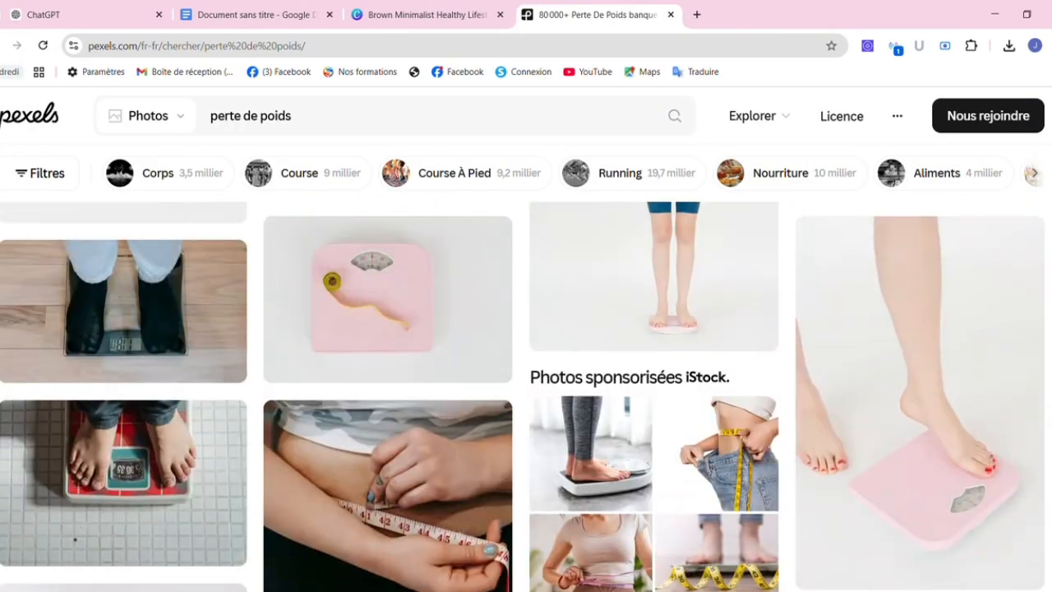
pyautogui.scroll(6, 1045, 221)
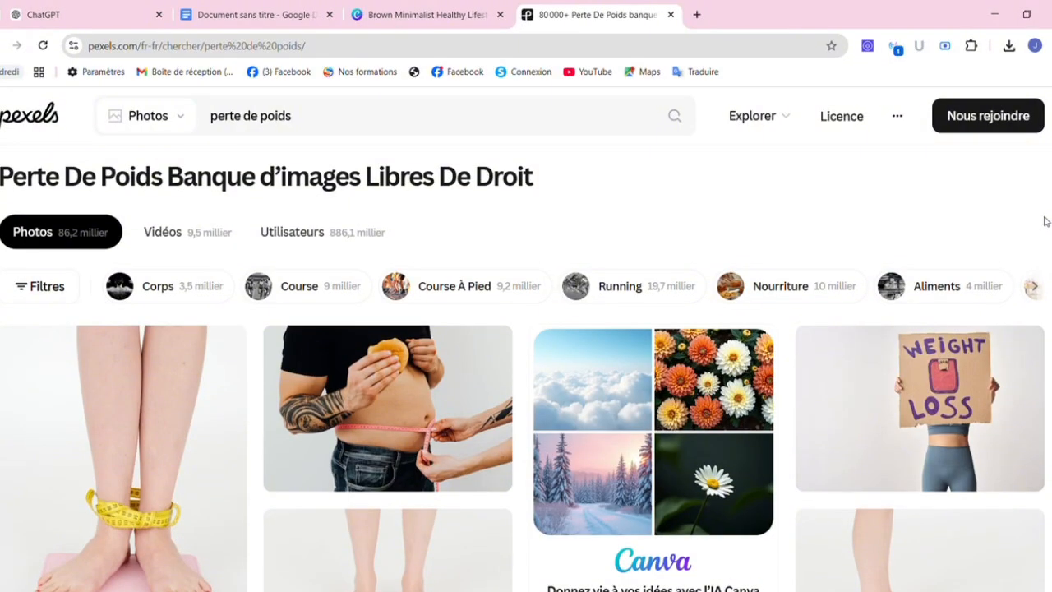
pyautogui.scroll(-3, 1045, 221)
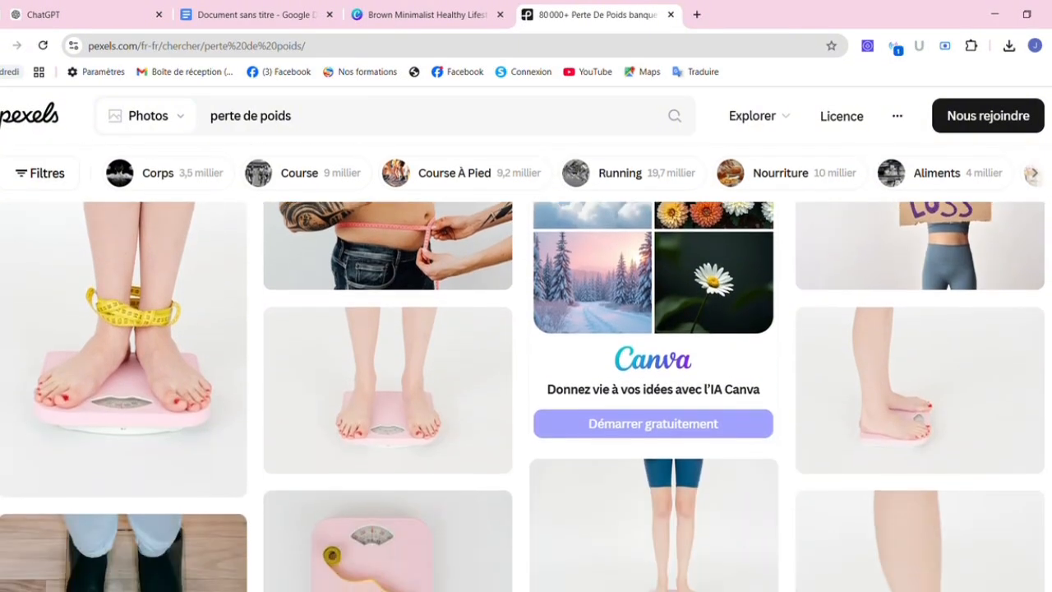
pyautogui.scroll(2, 1045, 221)
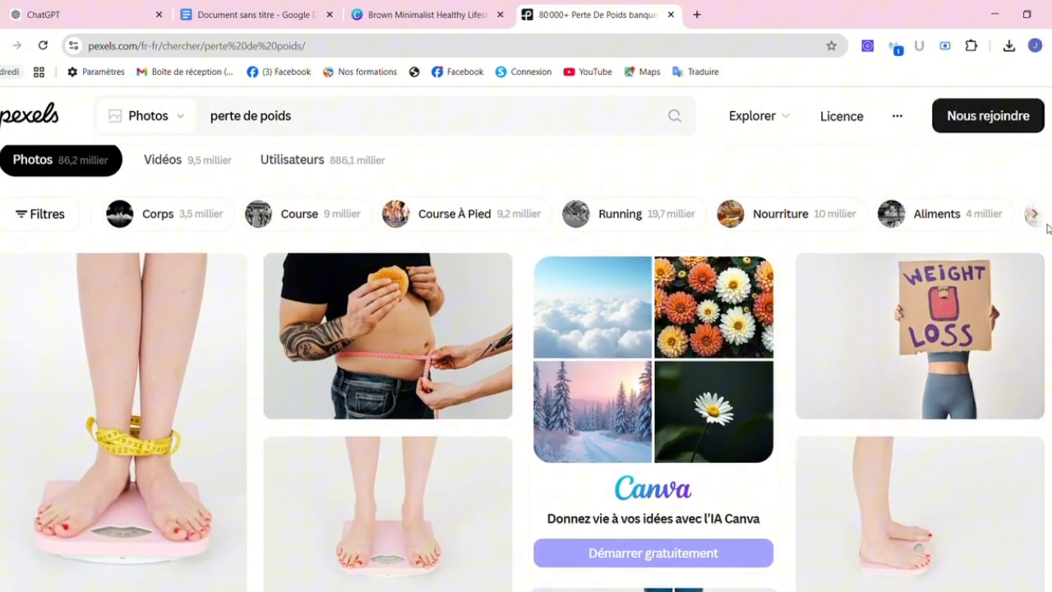
pyautogui.rightClick(940, 302)
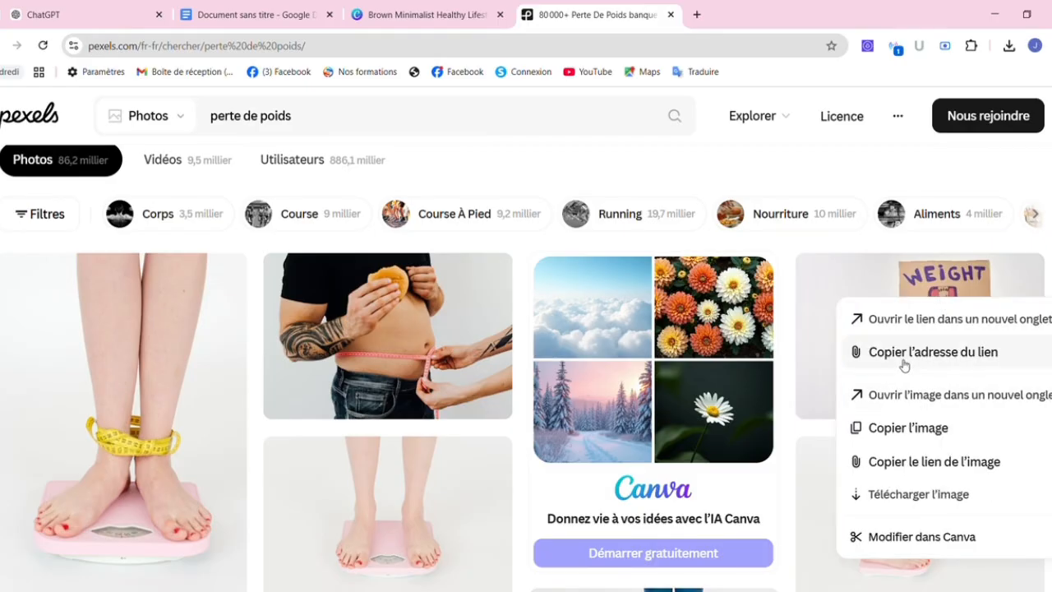
pyautogui.click(925, 496)
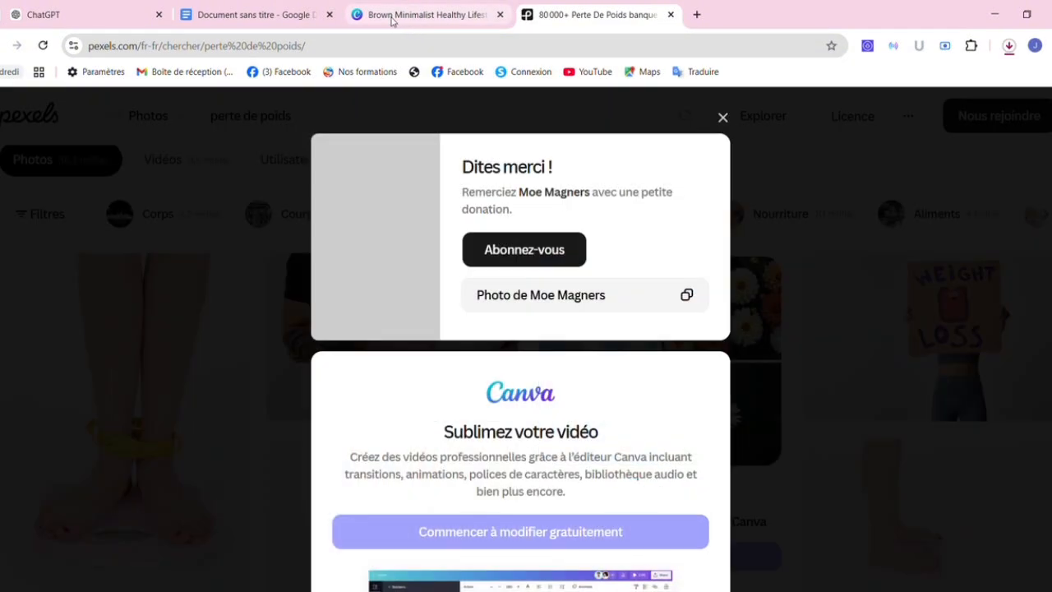
pyautogui.click(409, 20)
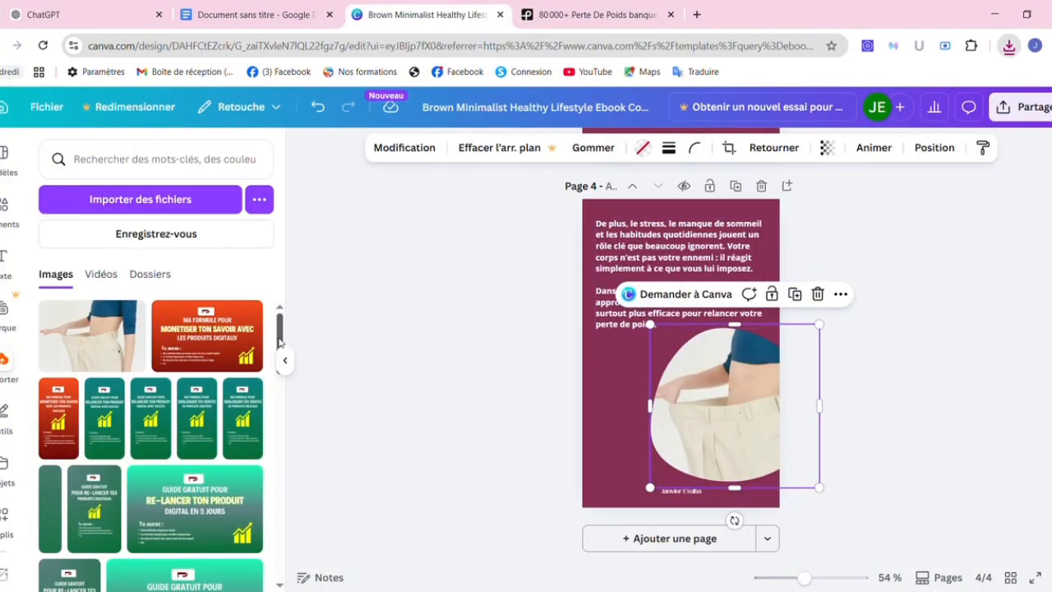
# Import the downloaded WEIGHT LOSS photo and swap it in for the trousers photo on page 4.
pyautogui.click(158, 201)
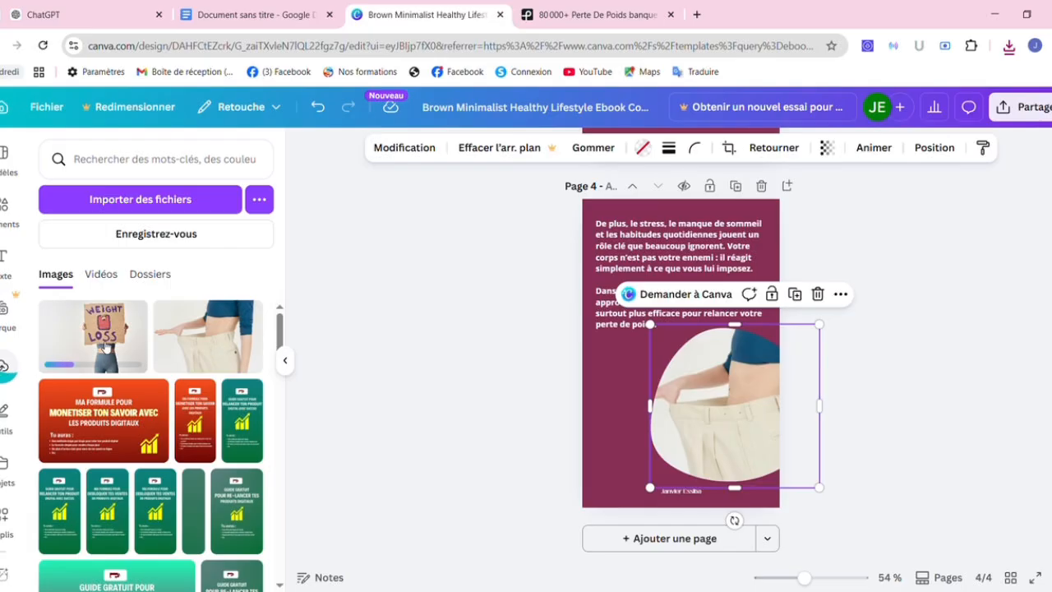
pyautogui.moveTo(105, 346); pyautogui.dragTo(712, 400)
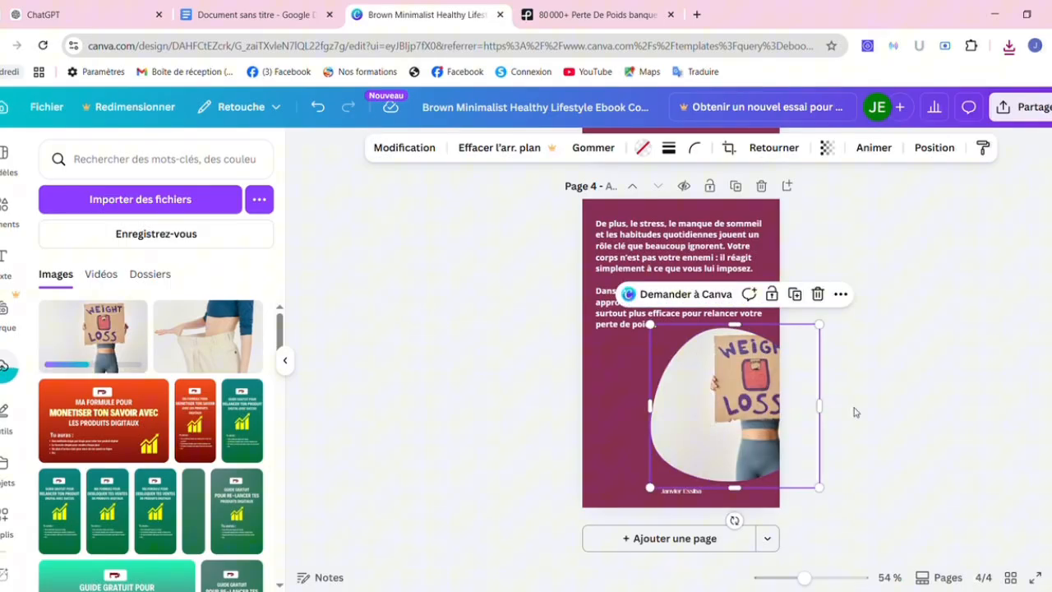
pyautogui.click(924, 434)
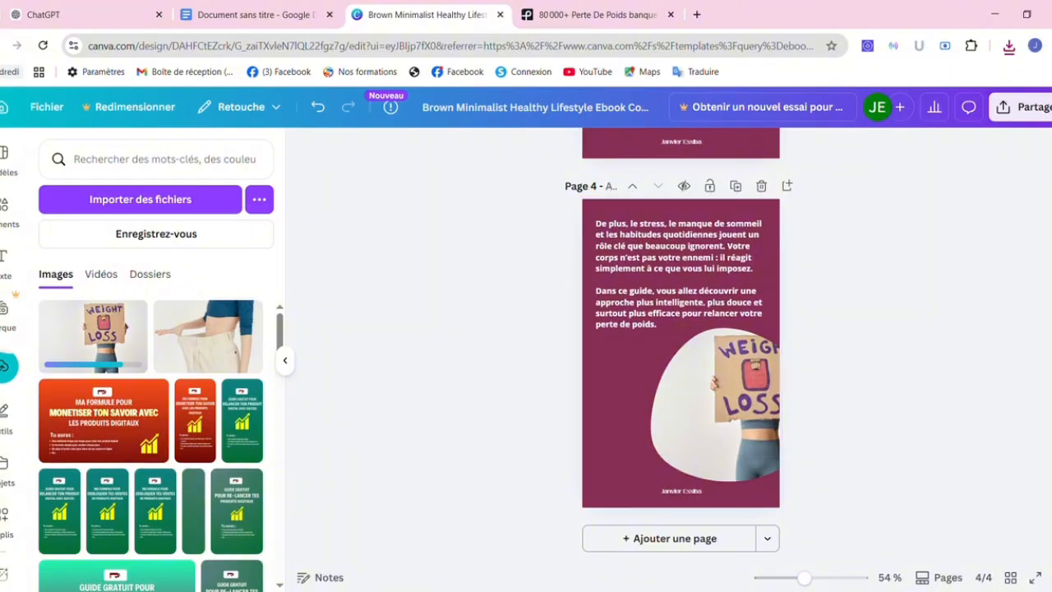
# Duplicate page 4 as a new page 5.
pyautogui.scroll(12, 680, 353)
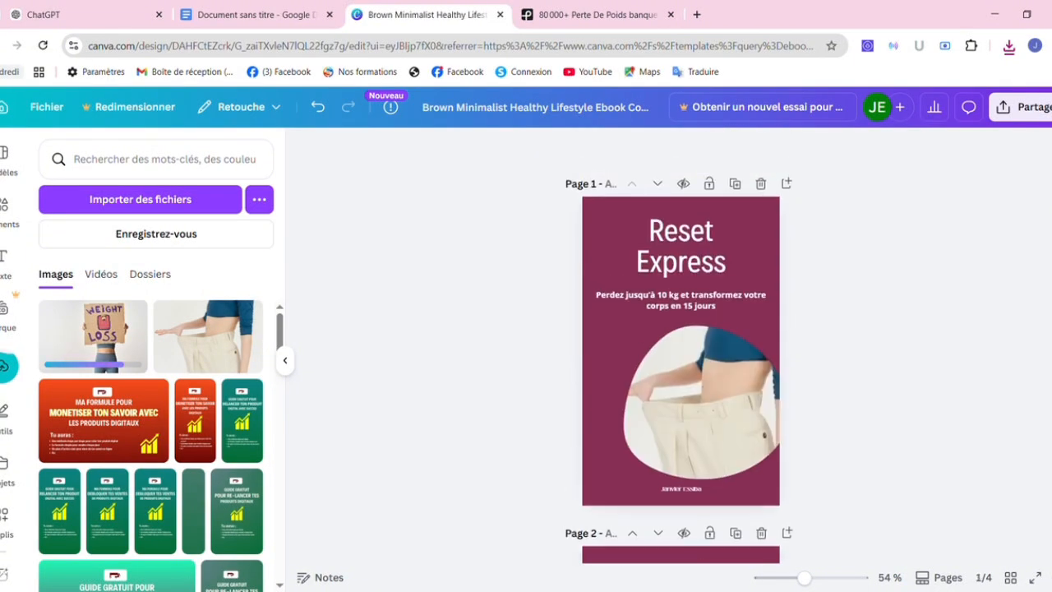
pyautogui.scroll(-8, 680, 345)
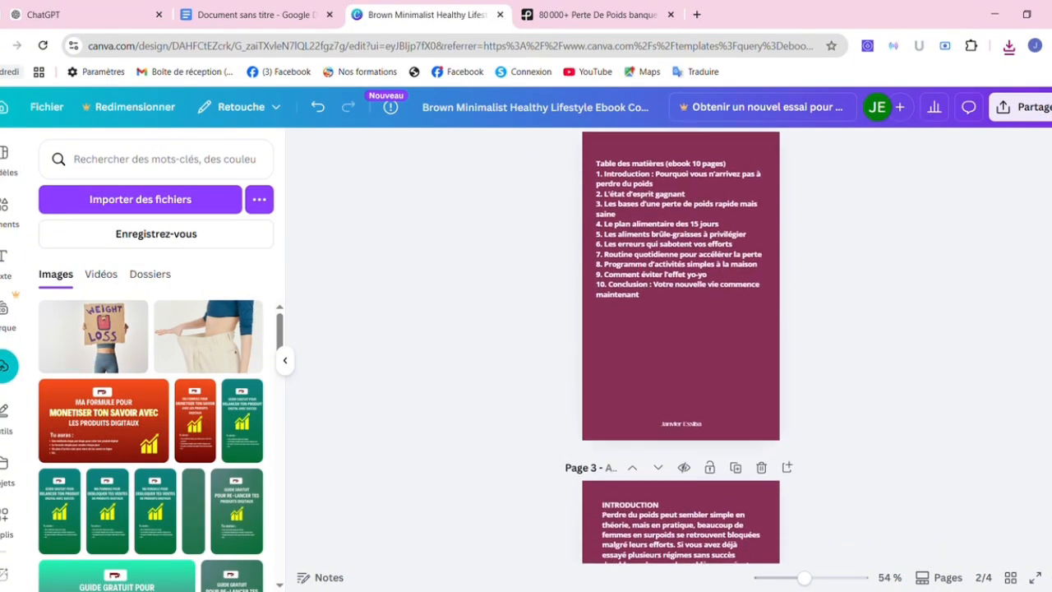
pyautogui.scroll(-5, 680, 346)
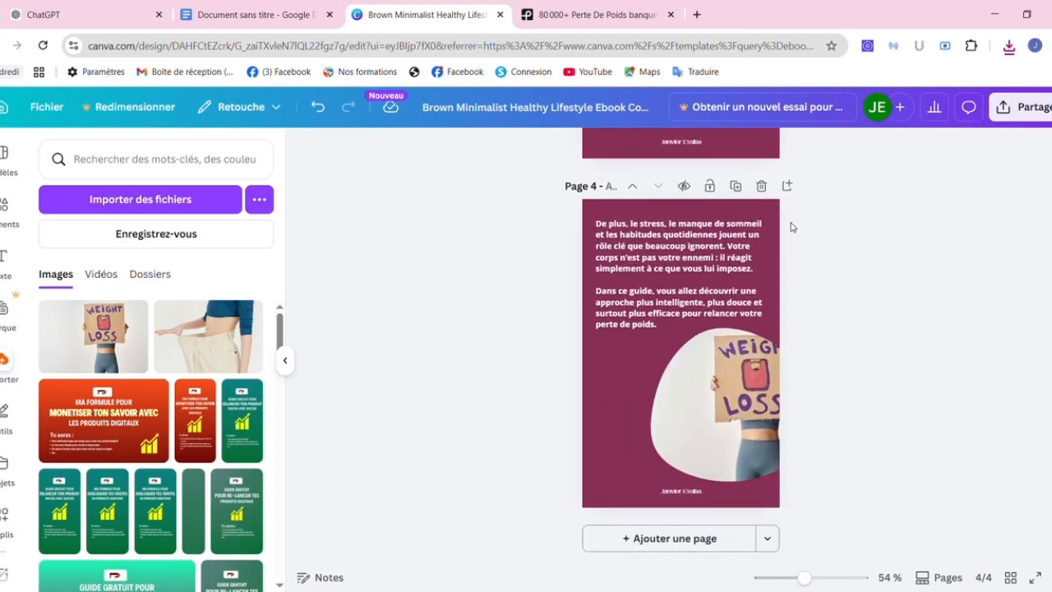
pyautogui.click(735, 186)
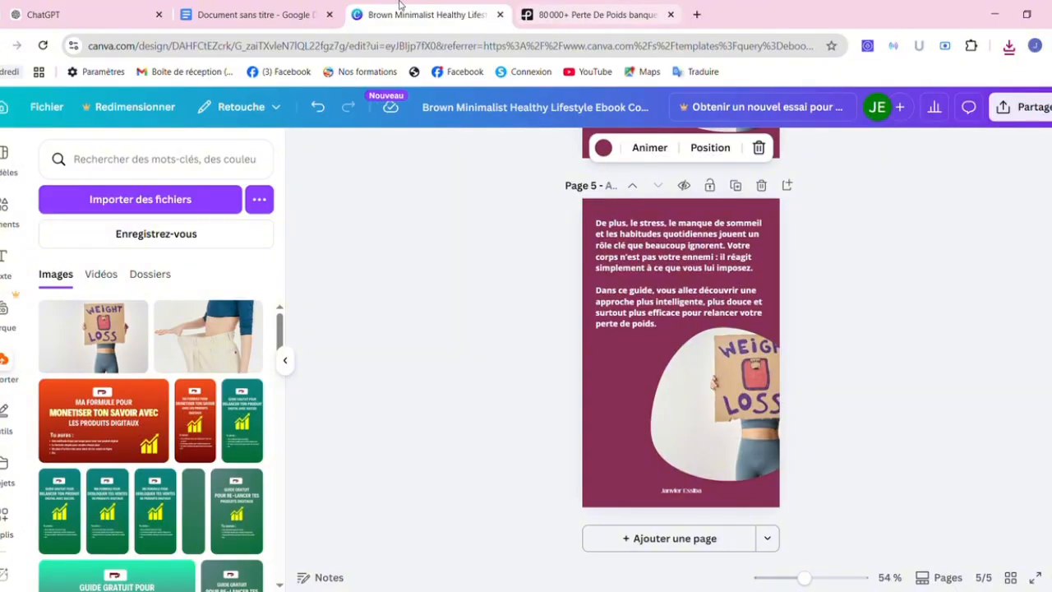
pyautogui.click(259, 13)
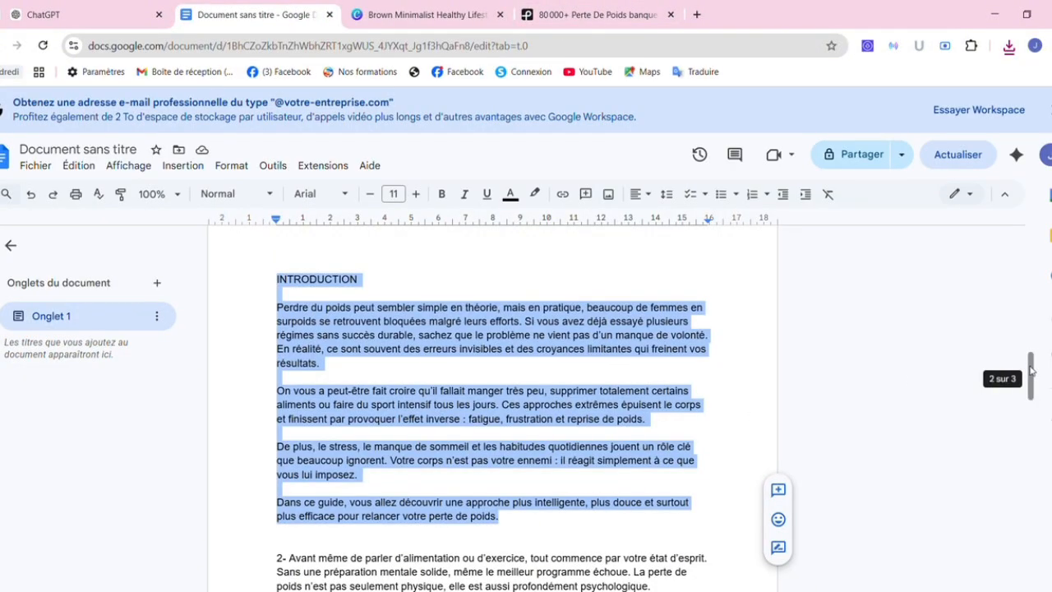
# Copy the Google Docs section from '2- Avant même de parler d'alimentation' to 'réussite.'.
pyautogui.moveTo(1031, 365); pyautogui.dragTo(1037, 411)
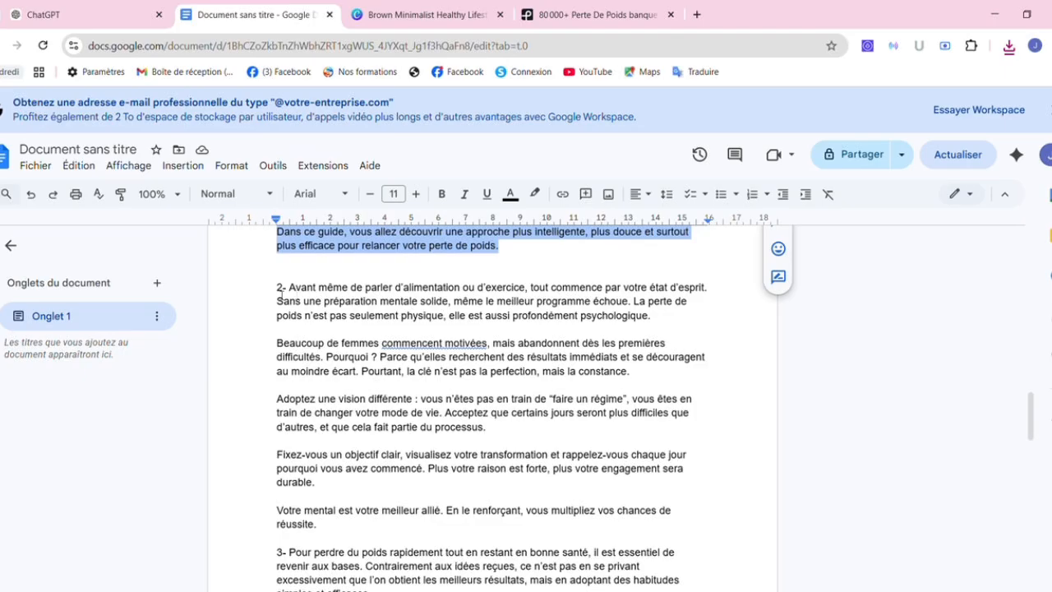
pyautogui.moveTo(280, 292); pyautogui.dragTo(340, 529)
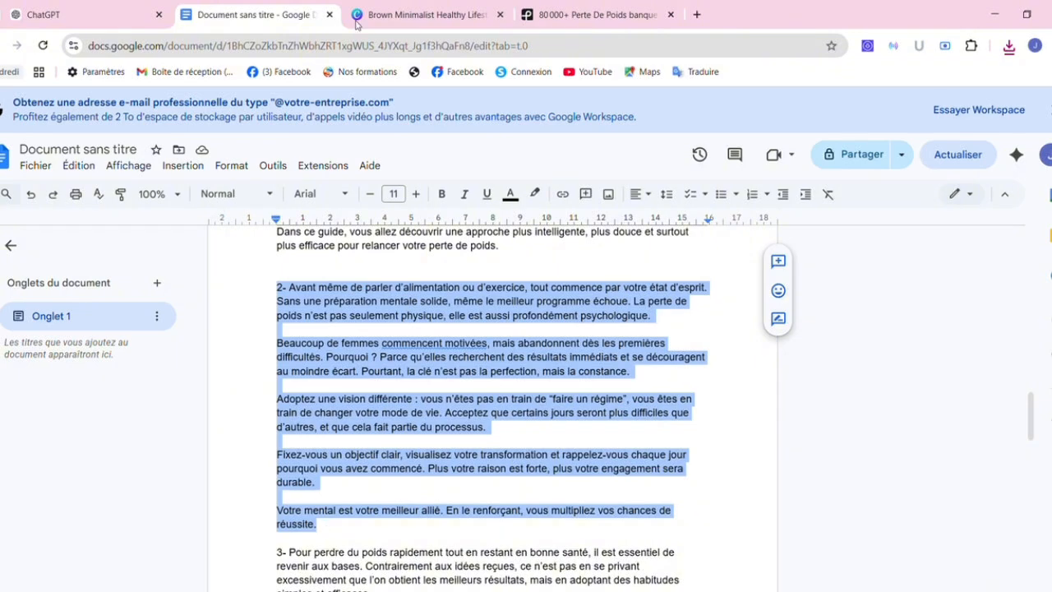
pyautogui.click(453, 13)
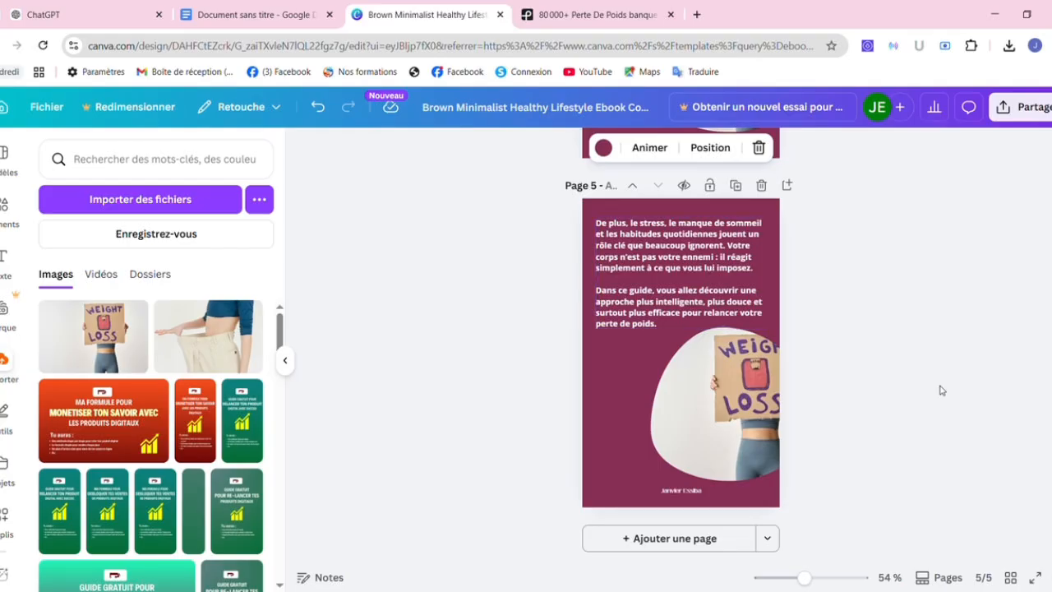
# Replace page 5's text with 'CHAPITRE 1 : Titre' and paste the section 2 passage beneath it.
pyautogui.scroll(5, 680, 345)
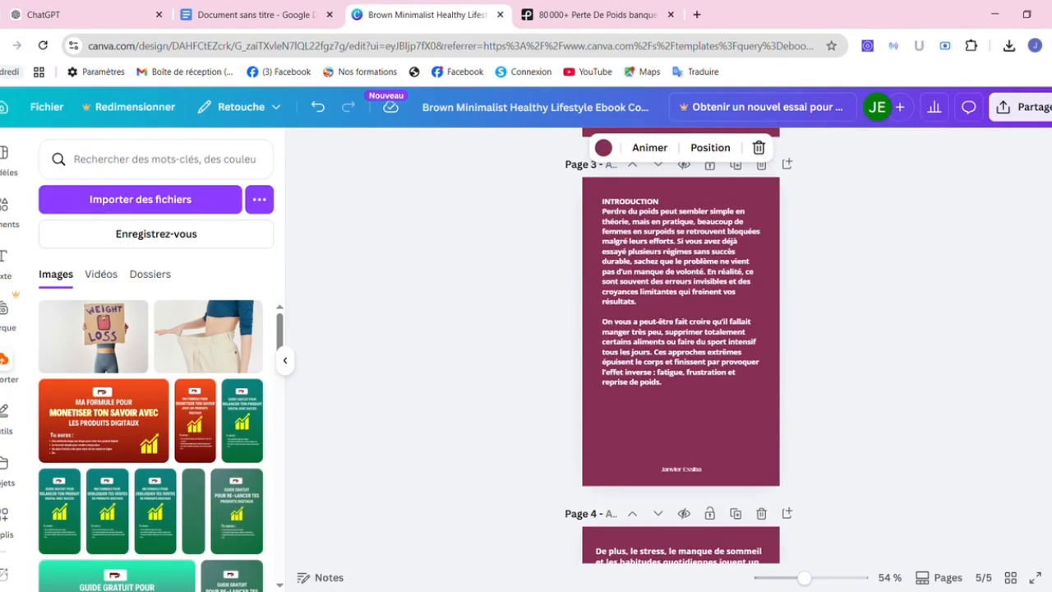
pyautogui.doubleClick(678, 325)
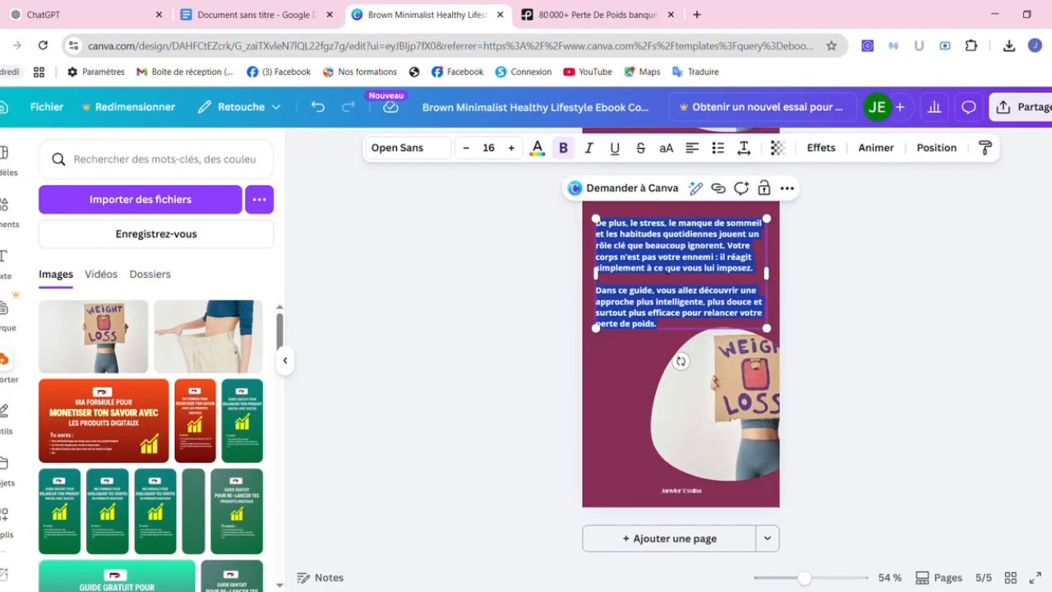
pyautogui.press('BackSpace')
pyautogui.write('CH')
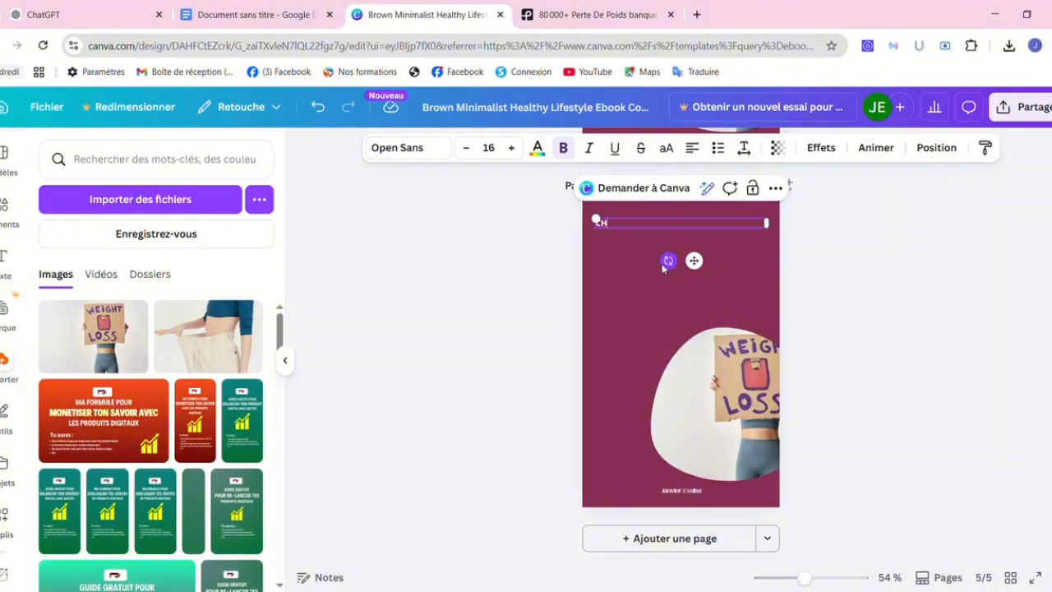
pyautogui.write('APITRE 1')
pyautogui.write(': Titre')
pyautogui.press('Return')
pyautogui.press('Return')
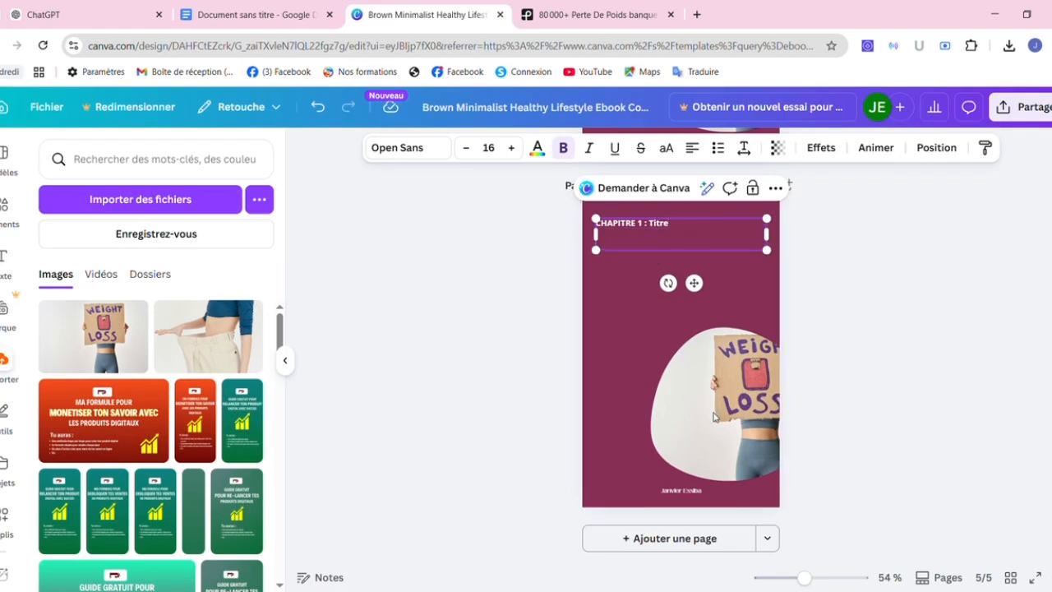
pyautogui.hotkey('ctrl', 'v')
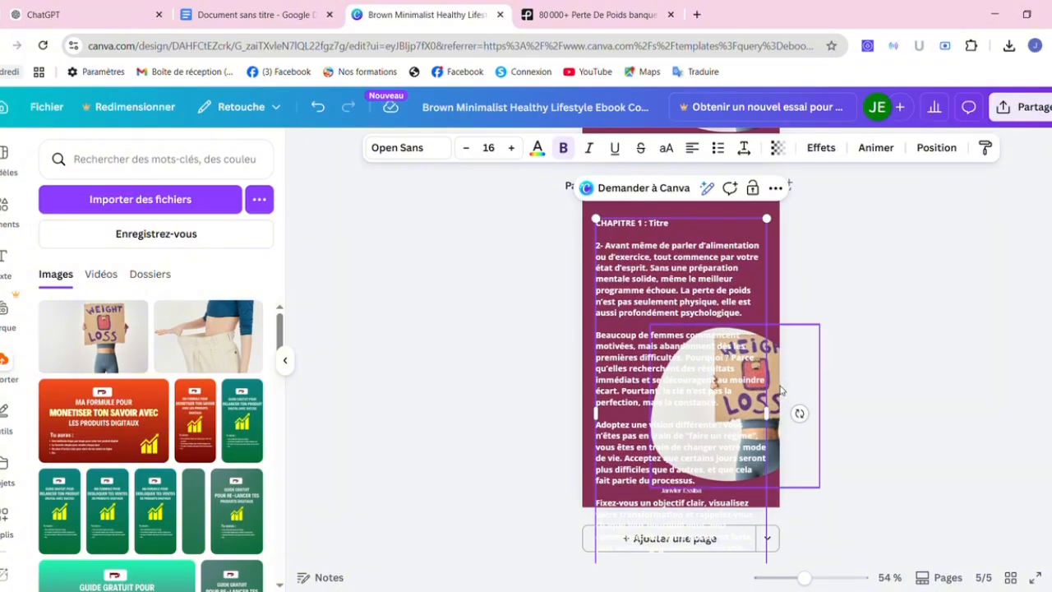
# Delete the circular weight-loss photo and its empty frame from page 5.
pyautogui.click(781, 390)
pyautogui.press('Delete')
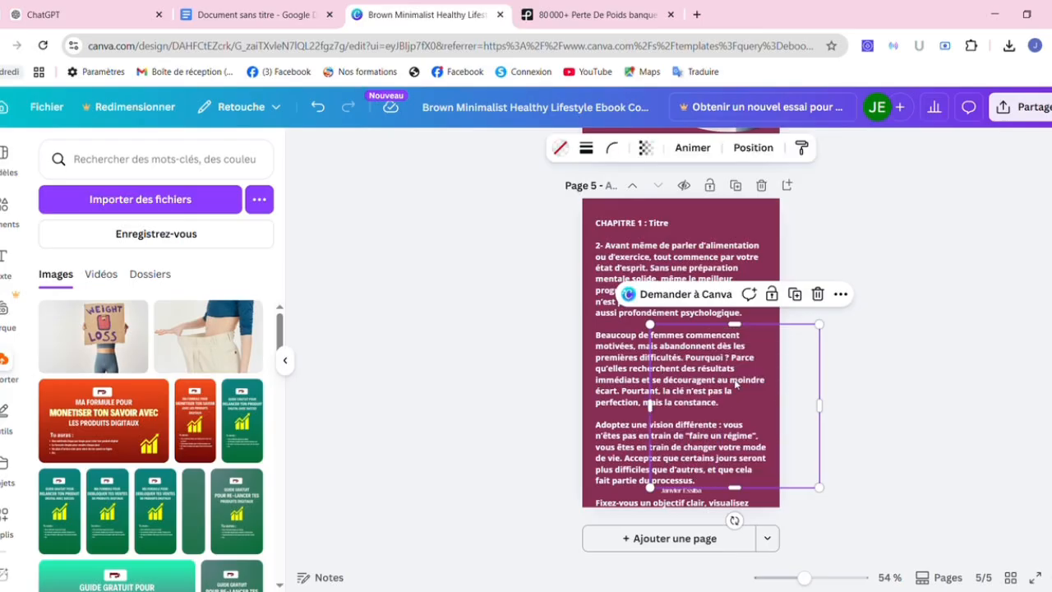
pyautogui.press('Delete')
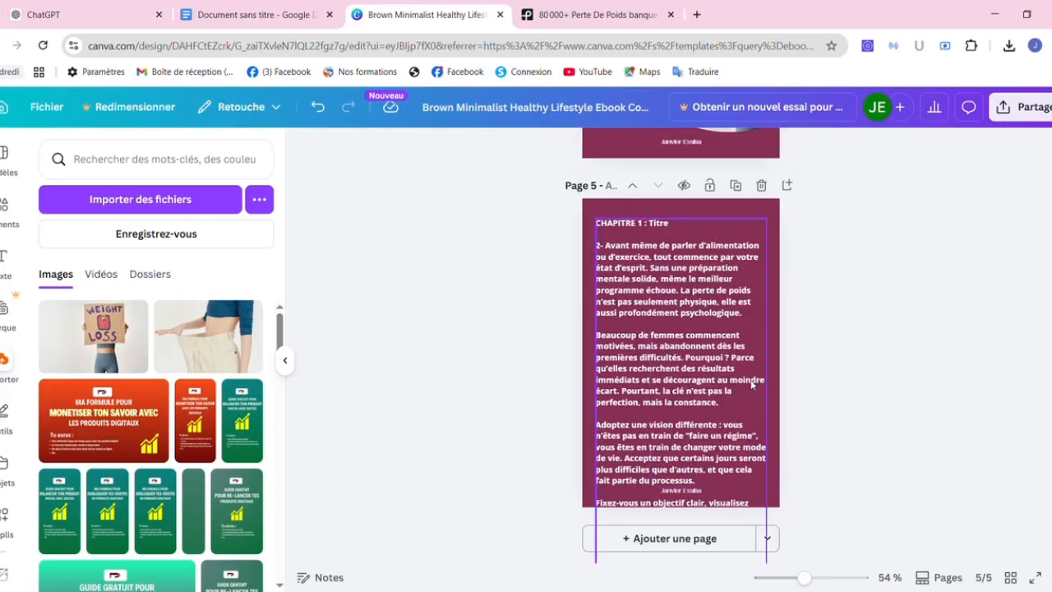
# Trim page 5's text to end at 'constance.' and nudge the text block slightly lower.
pyautogui.click(706, 382)
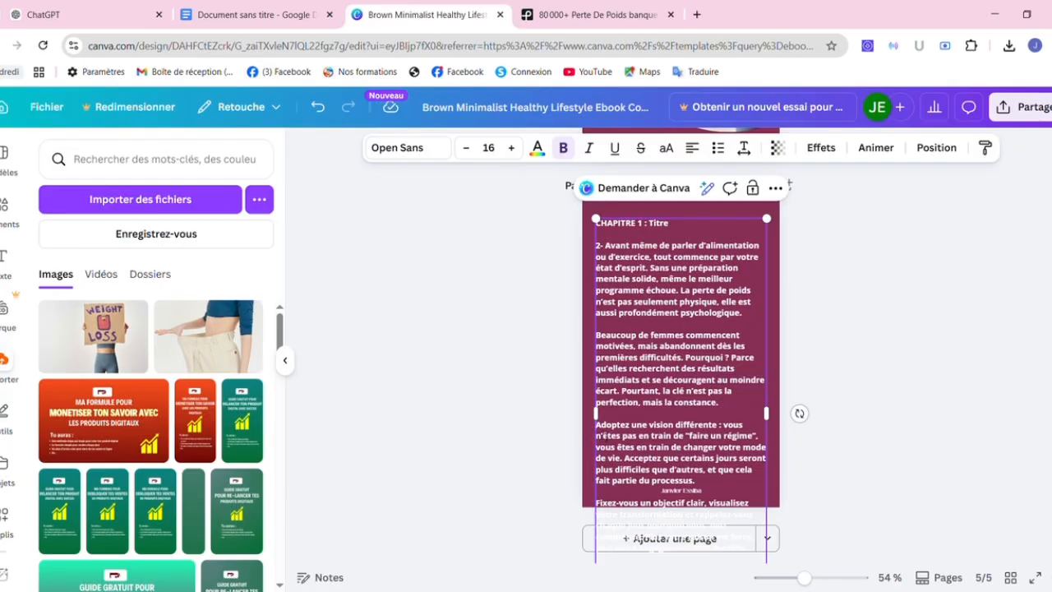
pyautogui.moveTo(597, 424); pyautogui.dragTo(715, 557)
pyautogui.hotkey('ctrl', 'c')
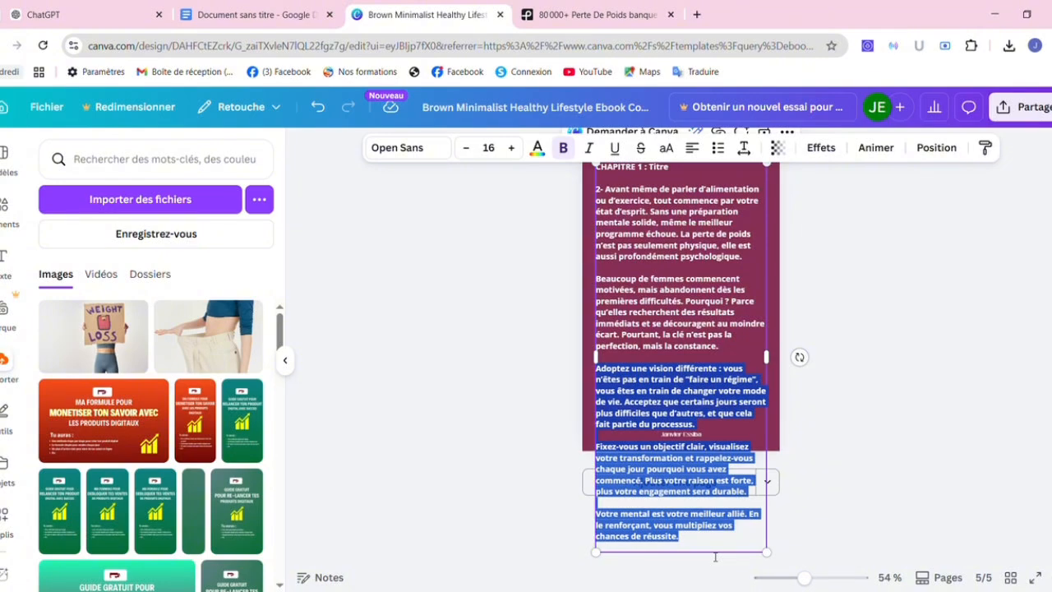
pyautogui.press('BackSpace')
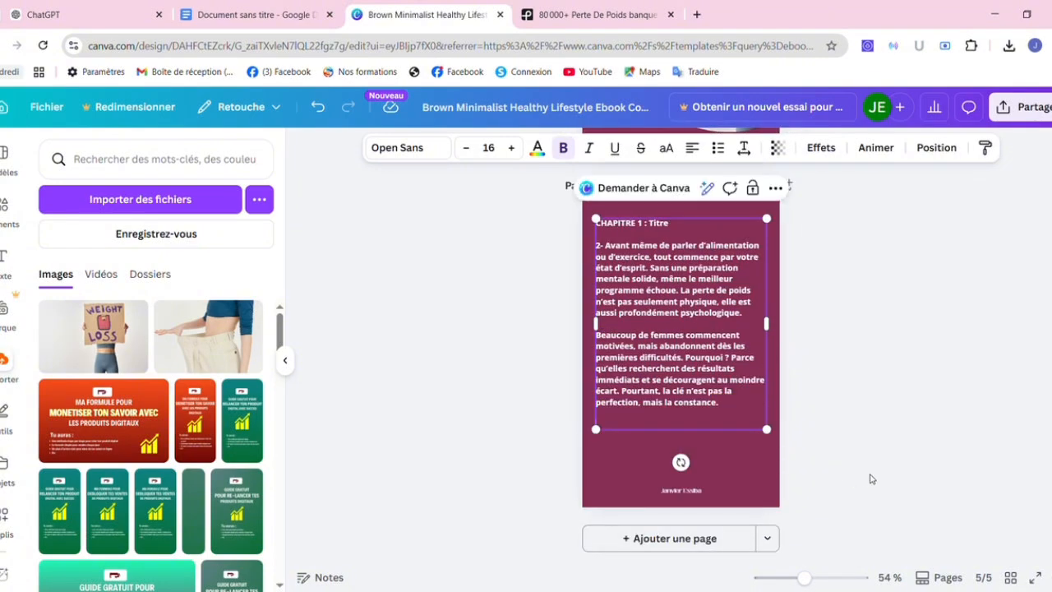
pyautogui.press('BackSpace')
pyautogui.press('BackSpace')
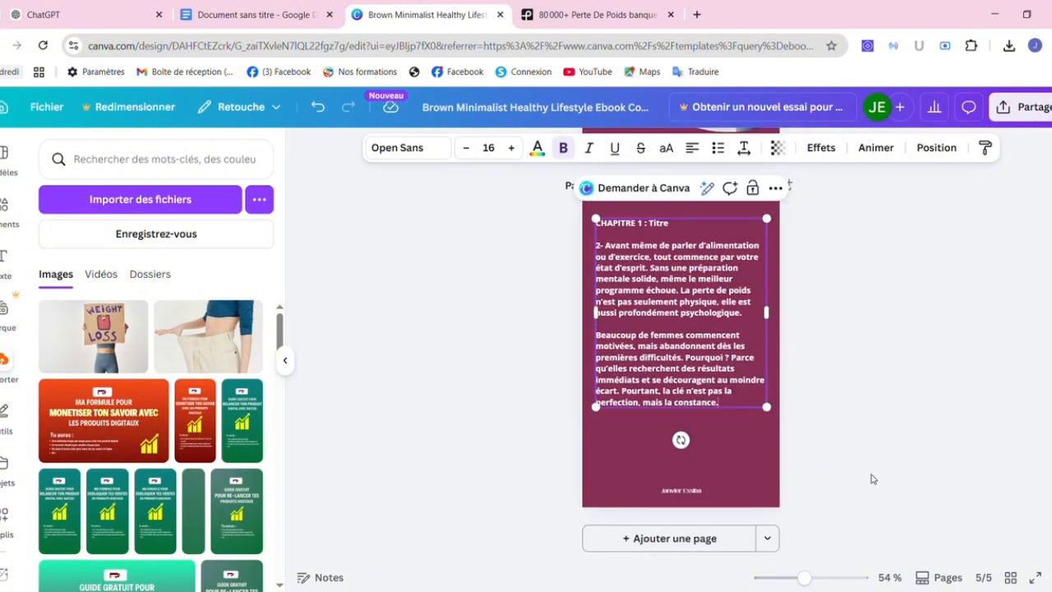
pyautogui.click(910, 464)
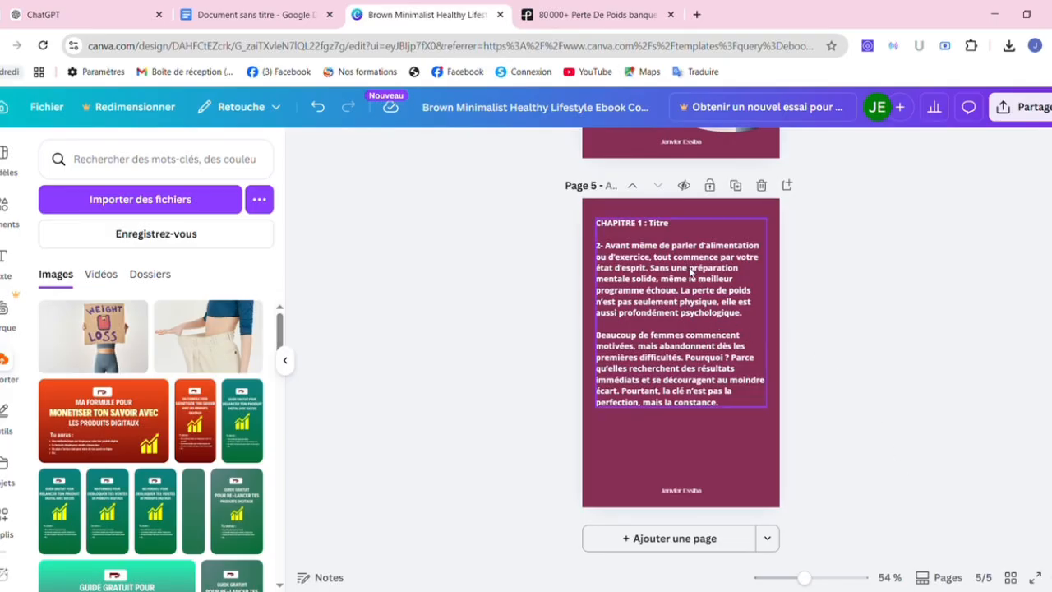
pyautogui.moveTo(700, 282); pyautogui.dragTo(696, 293)
pyautogui.click(876, 342)
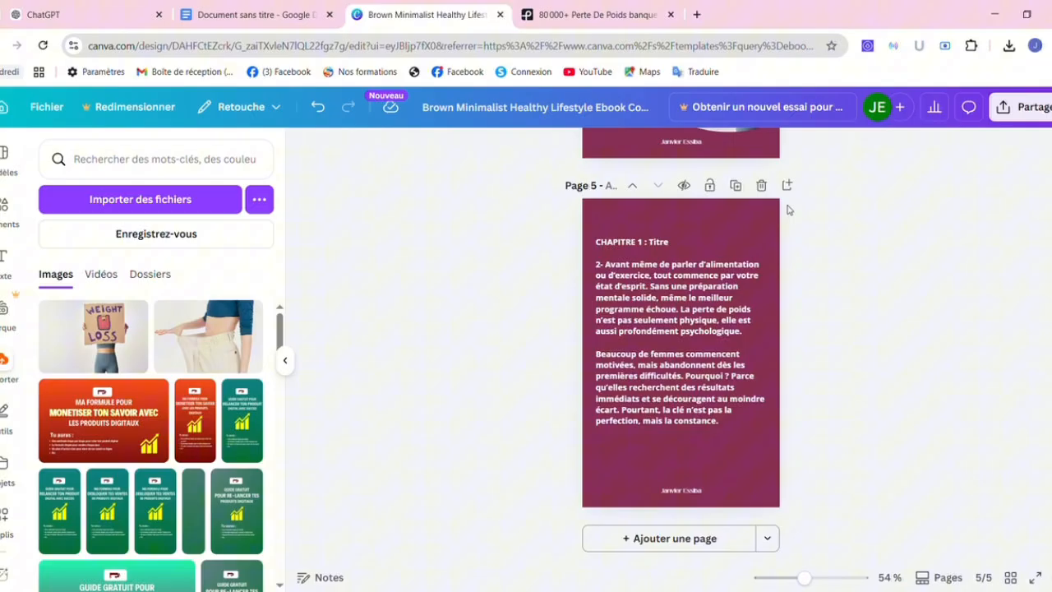
# Duplicate page 5 as page 6, paste the remaining 'Adoptez une vision différente…' paragraphs, then duplicate it as page 7.
pyautogui.click(738, 186)
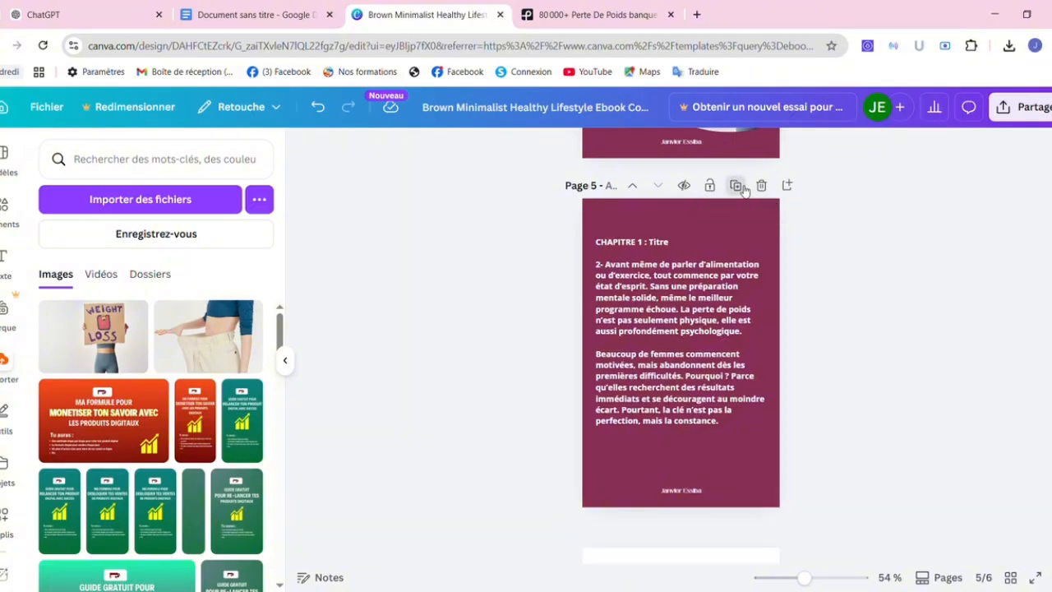
pyautogui.click(649, 279)
pyautogui.press('Return')
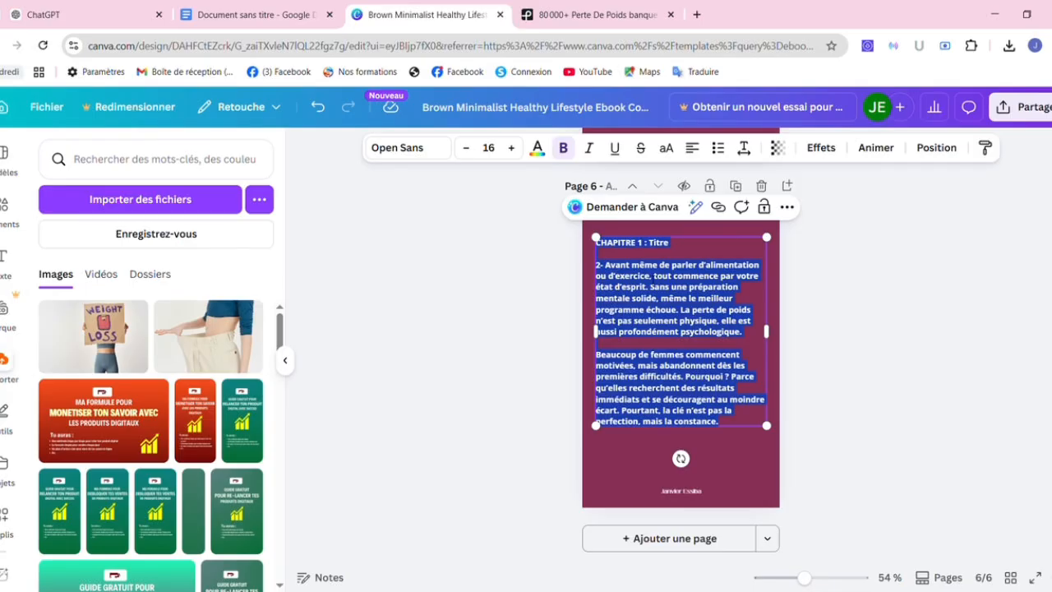
pyautogui.hotkey('ctrl', 'v')
pyautogui.click(842, 302)
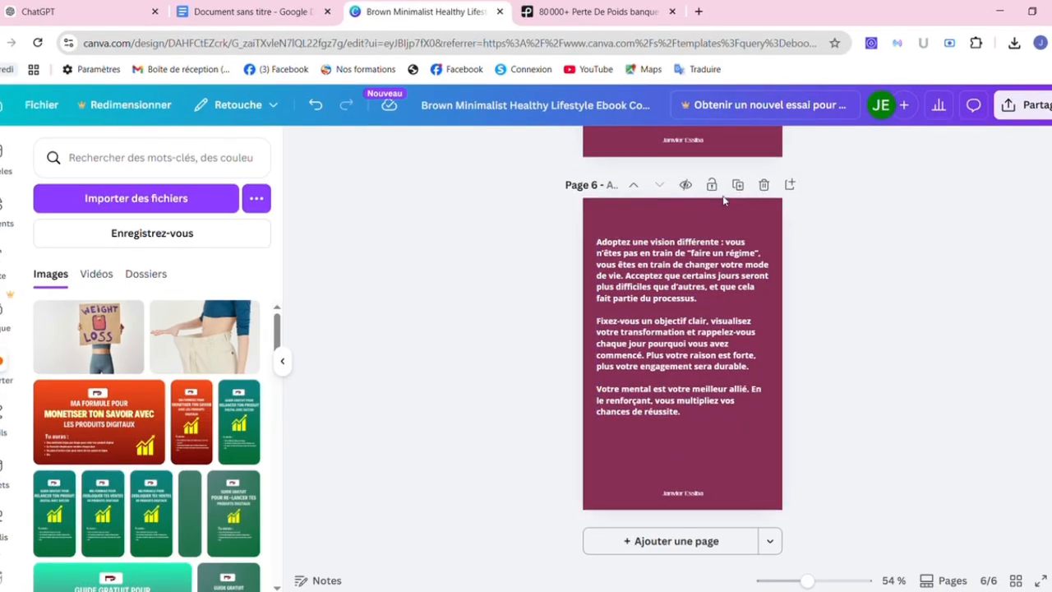
pyautogui.click(738, 185)
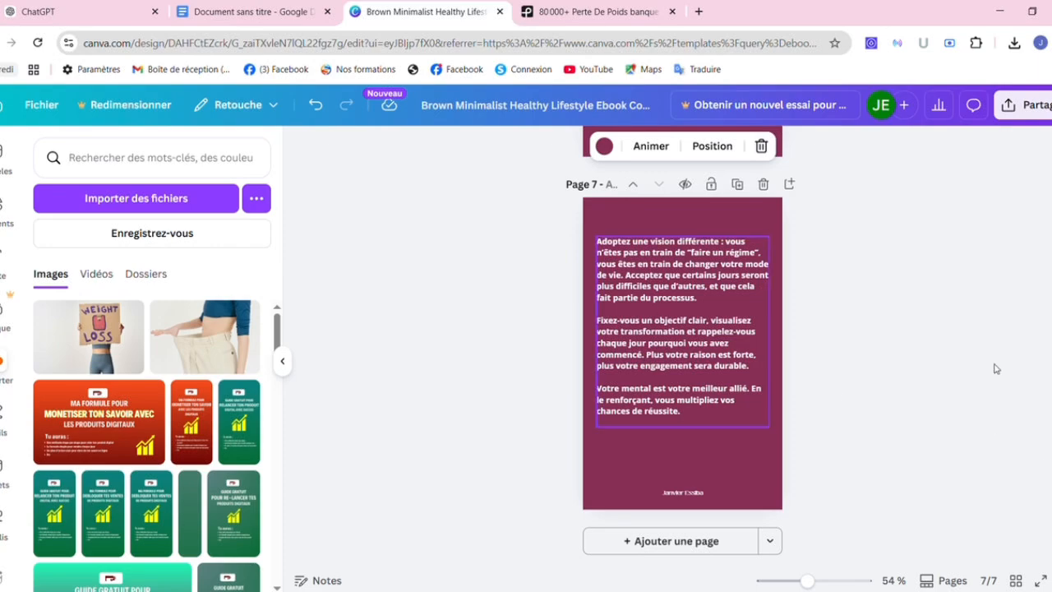
pyautogui.scroll(10, 705, 398)
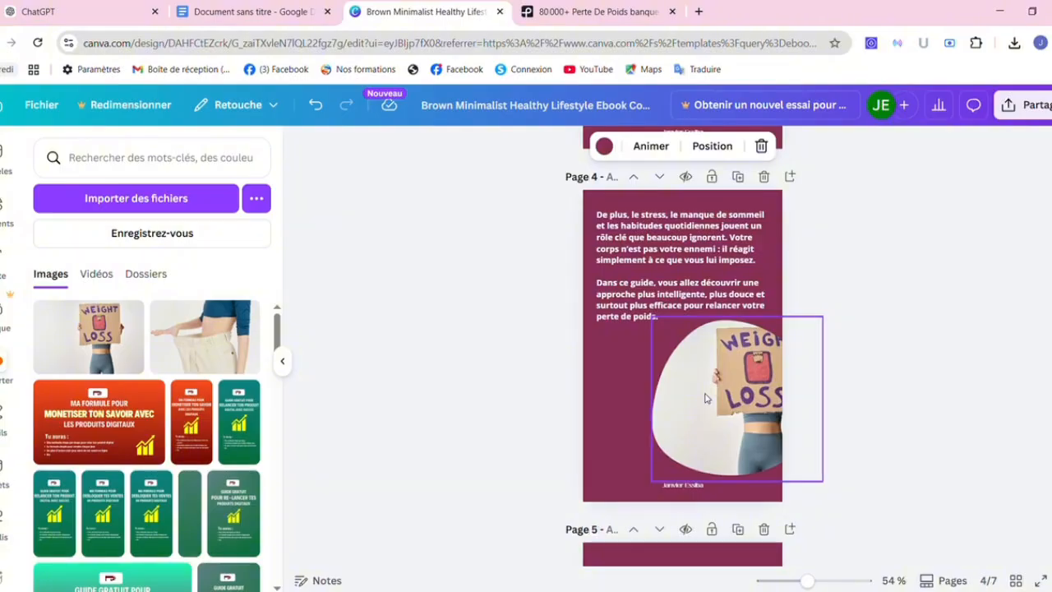
# Search the elements library for 'cadre' and browse the frame results.
pyautogui.click(704, 397)
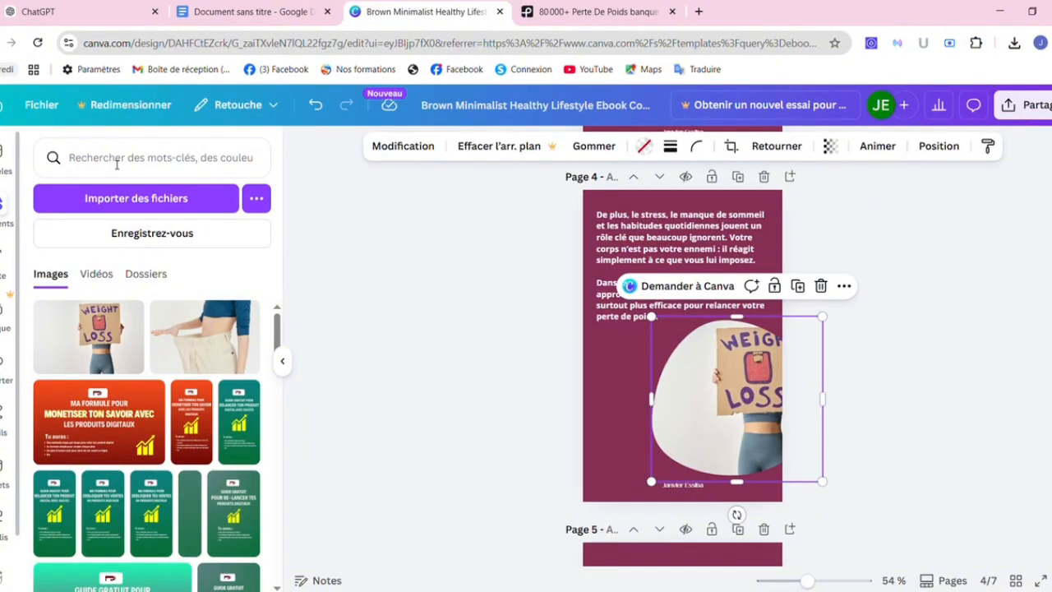
pyautogui.click(117, 164)
pyautogui.write('cadre')
pyautogui.press('Return')
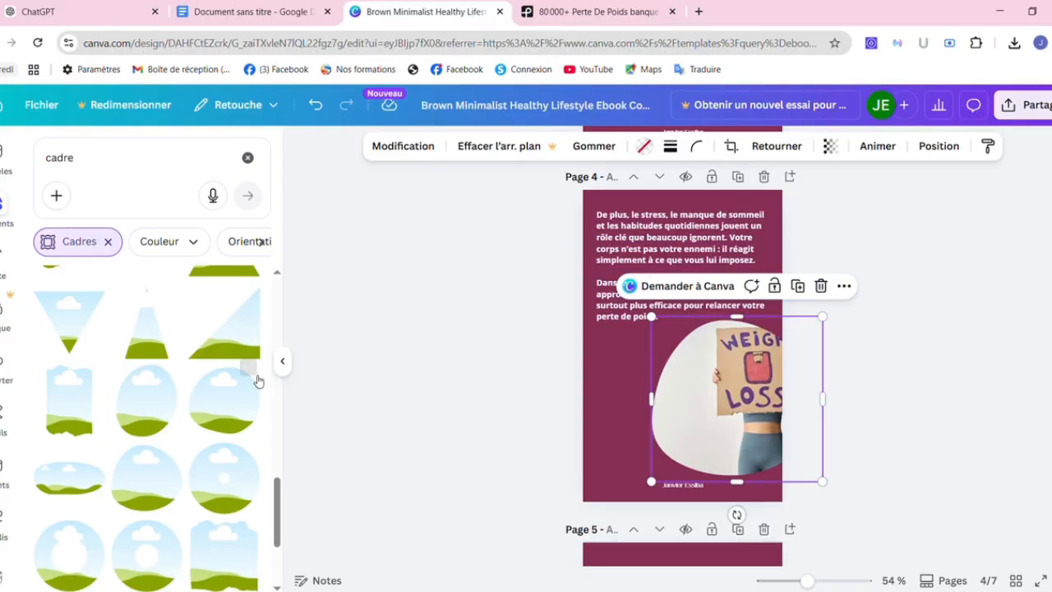
pyautogui.scroll(-5, 277, 503)
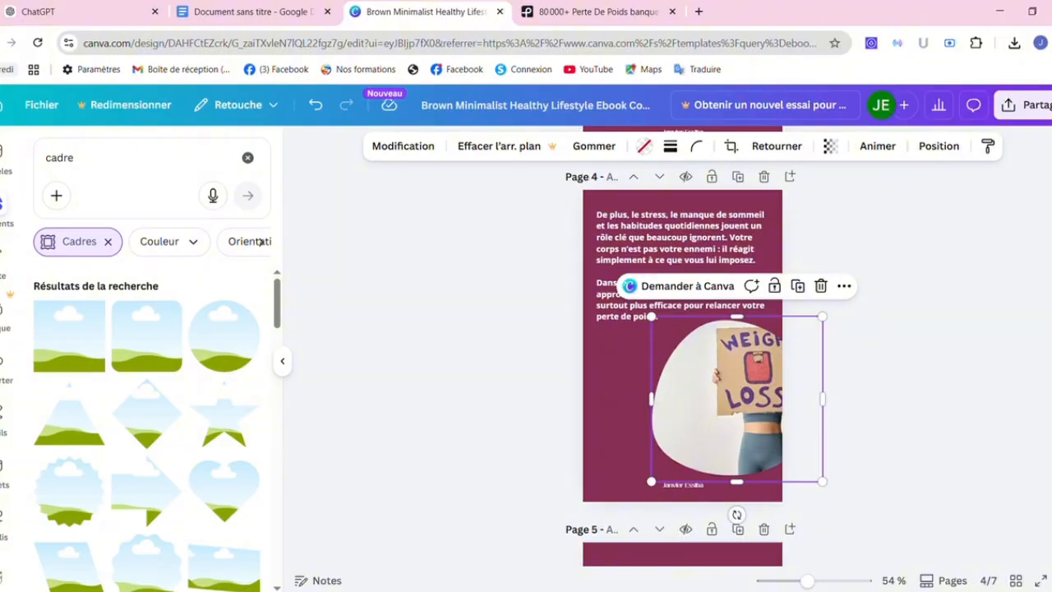
pyautogui.scroll(-5, 682, 362)
pyautogui.scroll(-6, 682, 361)
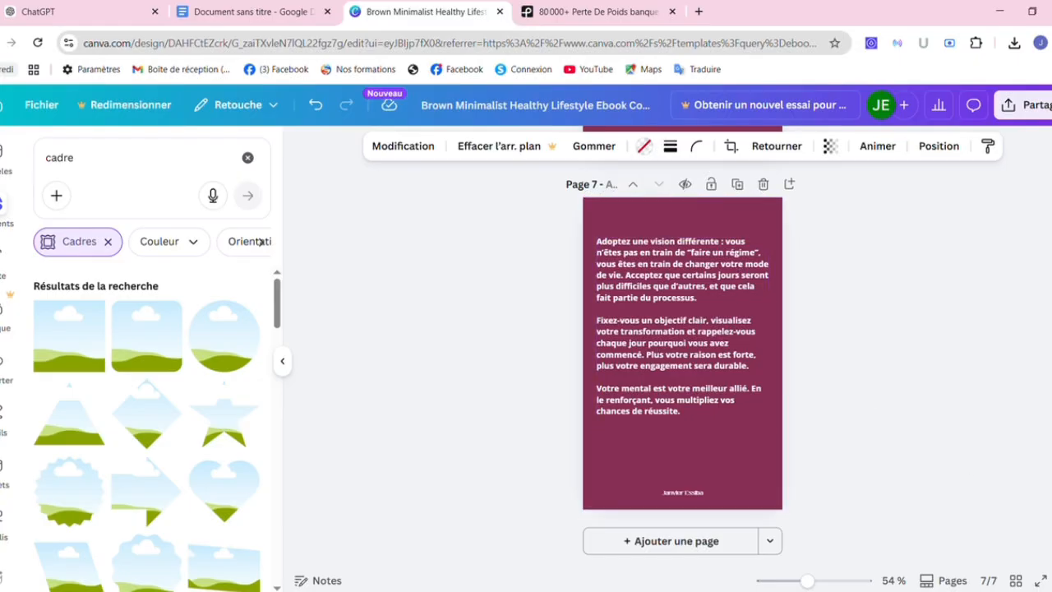
pyautogui.click(287, 17)
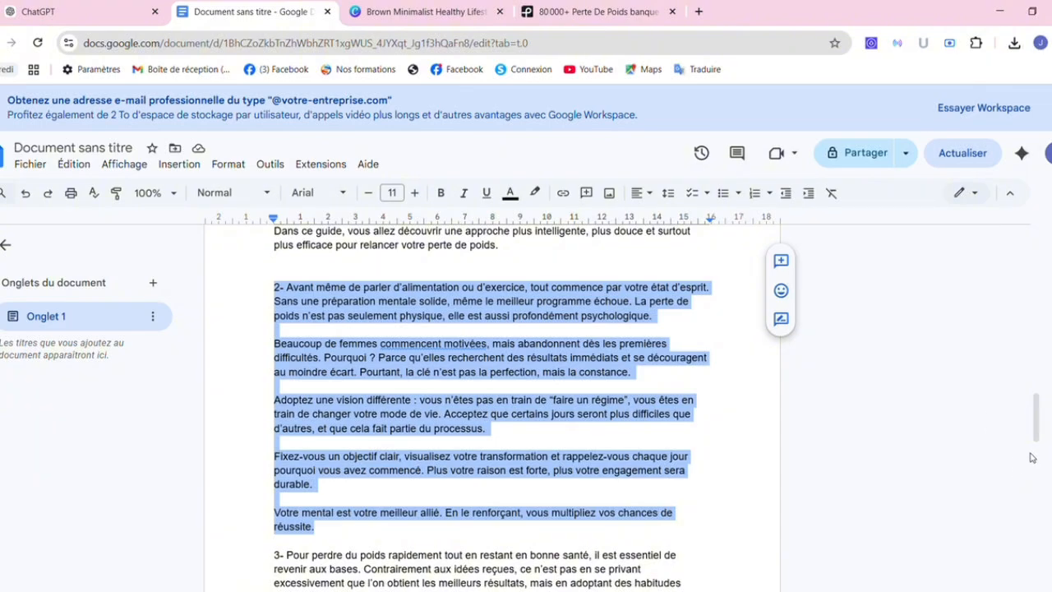
pyautogui.moveTo(1035, 433); pyautogui.dragTo(995, 342)
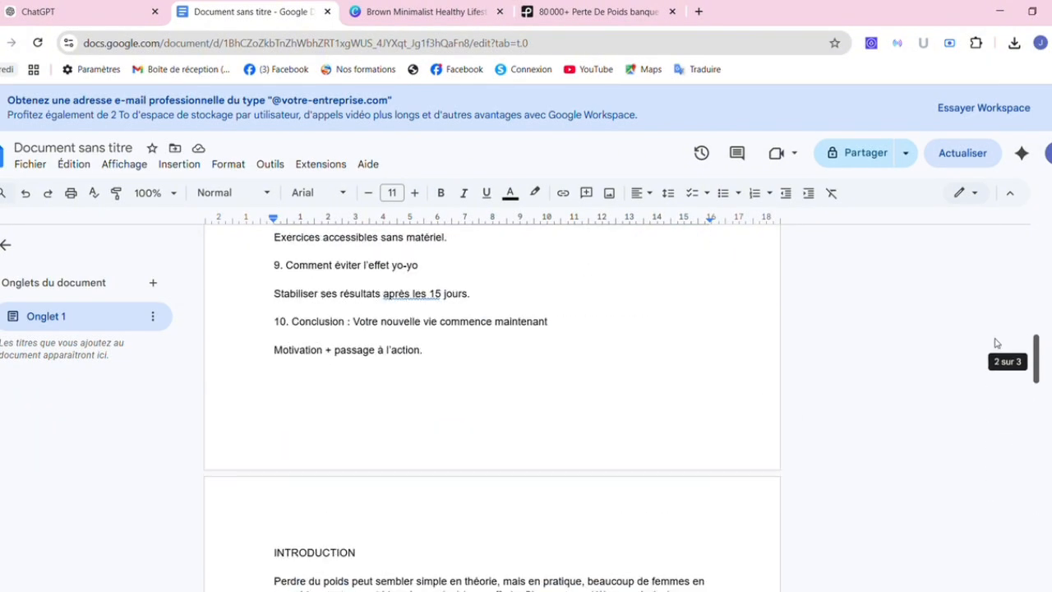
pyautogui.click(398, 7)
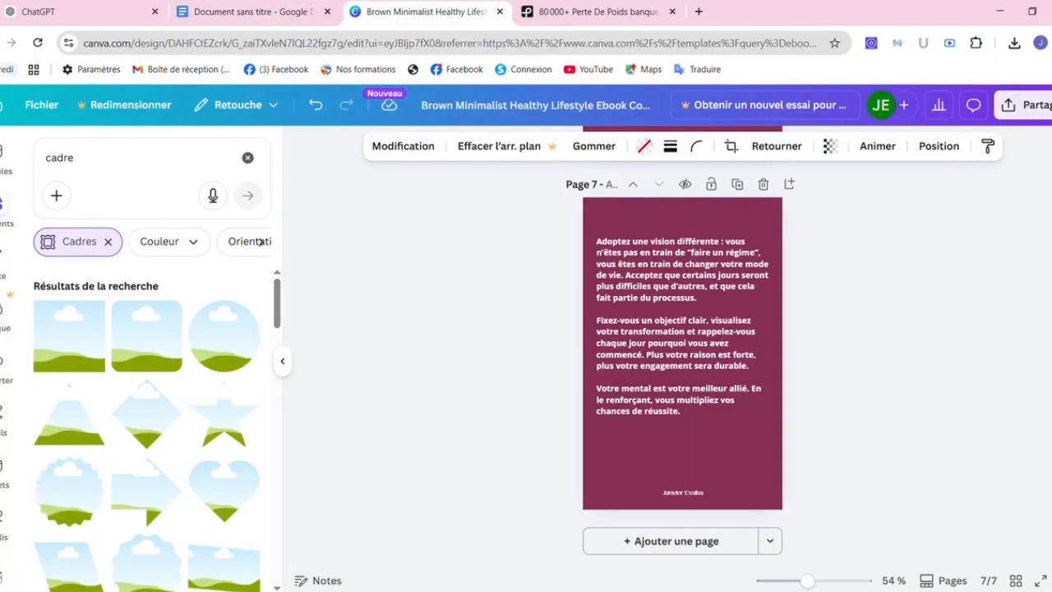
pyautogui.scroll(15, 682, 354)
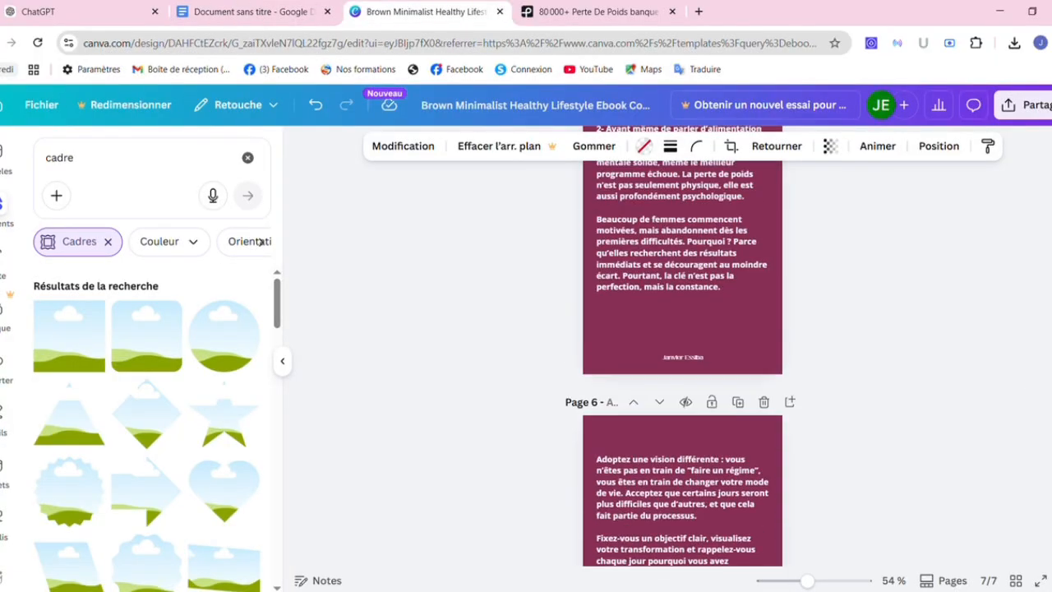
pyautogui.scroll(10, 682, 353)
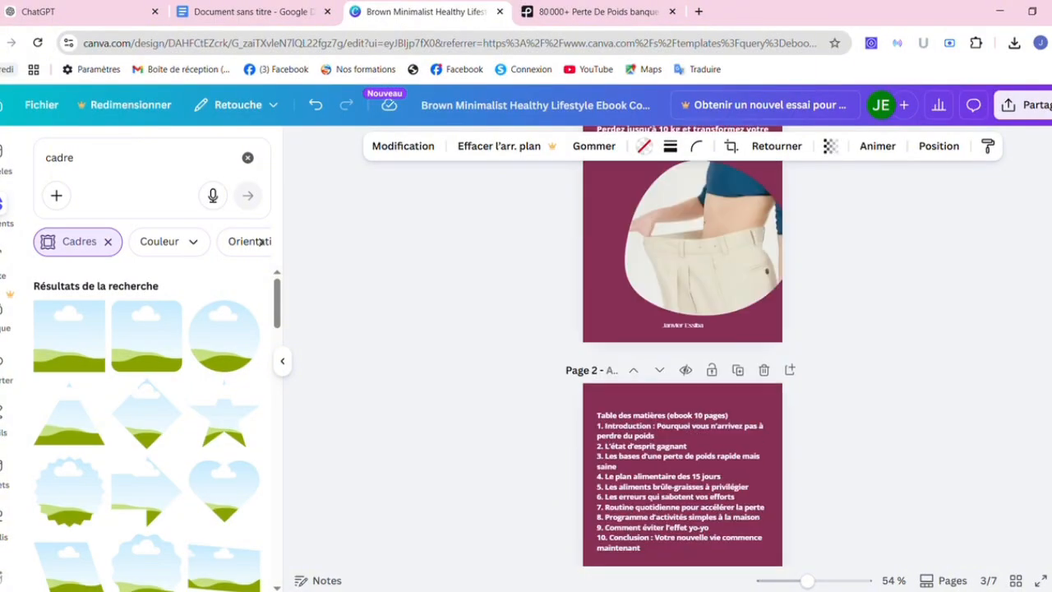
pyautogui.scroll(-4, 682, 354)
pyautogui.scroll(2, 682, 353)
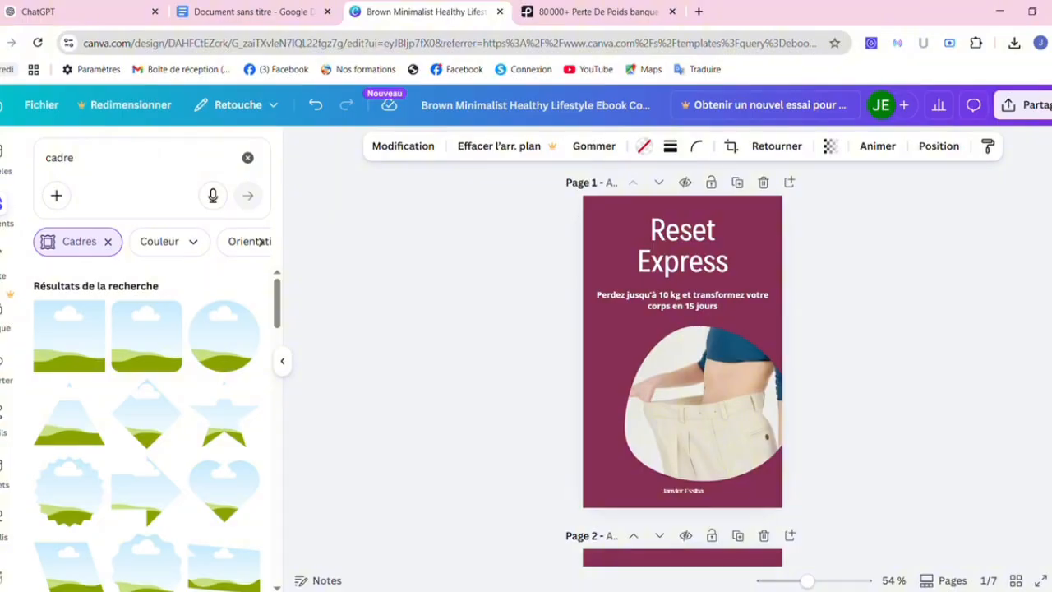
pyautogui.scroll(-5, 678, 391)
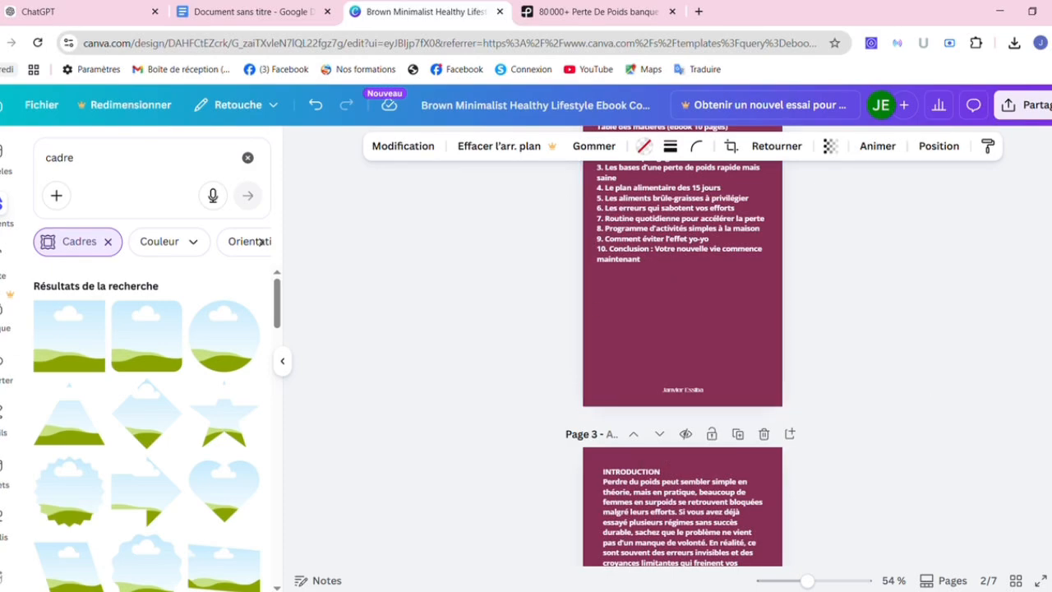
pyautogui.scroll(-10, 682, 354)
pyautogui.scroll(-3, 682, 354)
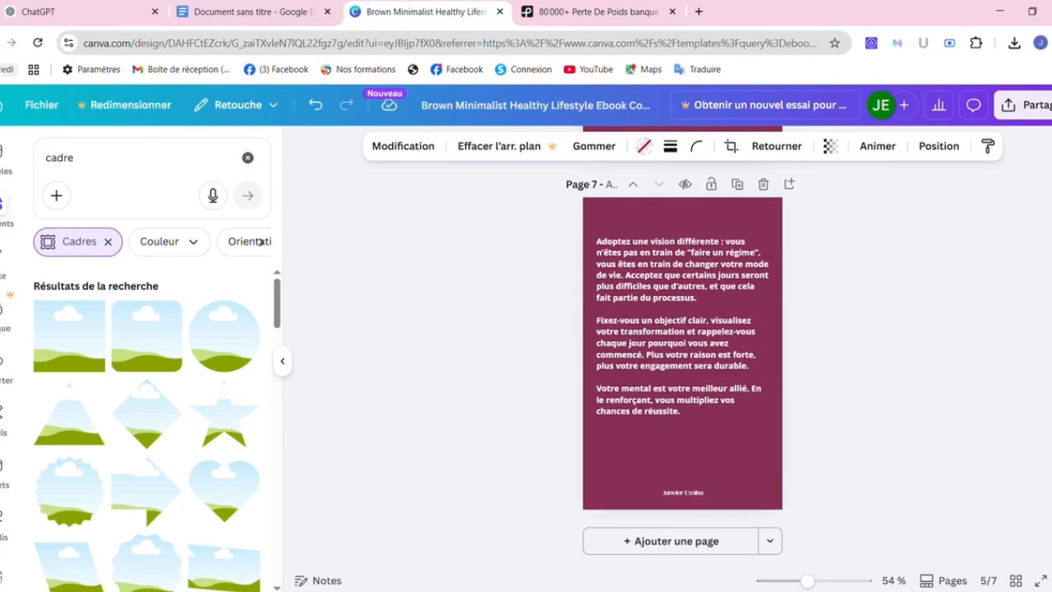
pyautogui.scroll(5, 795, 345)
pyautogui.scroll(-5, 795, 345)
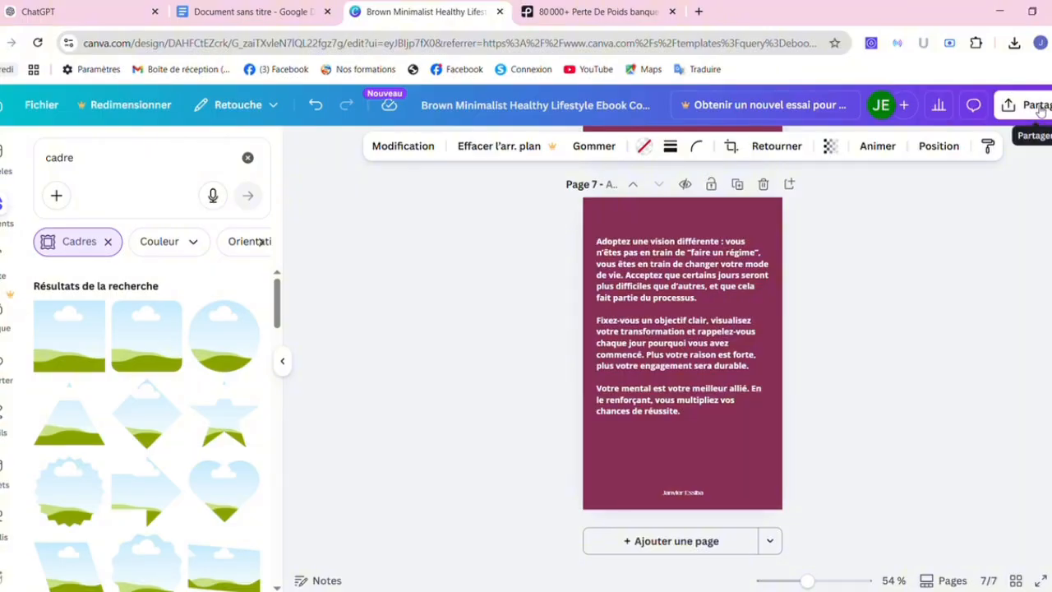
# Name the design 'Ebook'.
pyautogui.click(595, 121)
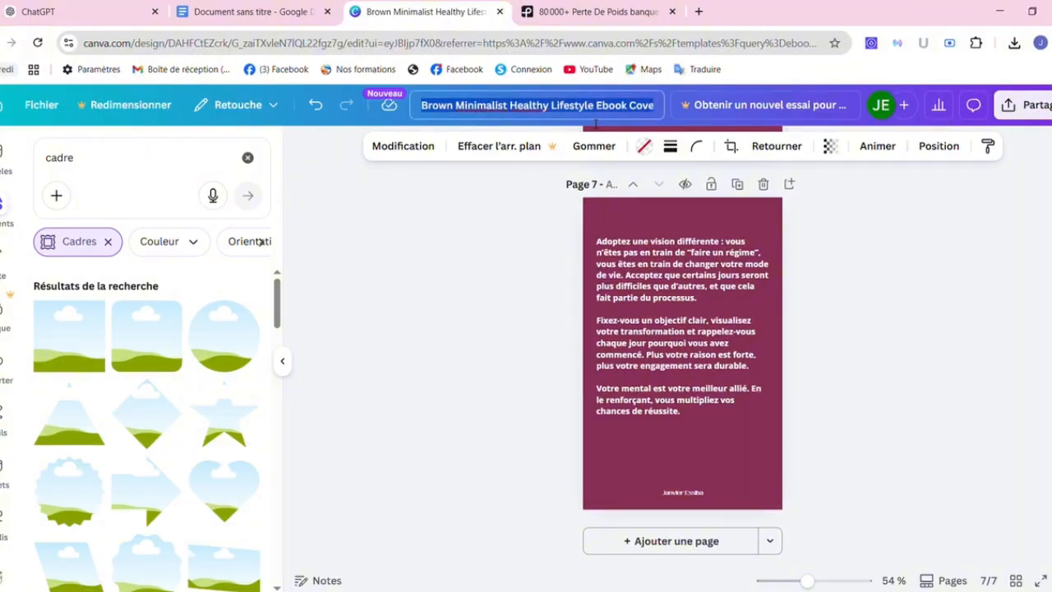
pyautogui.write('E')
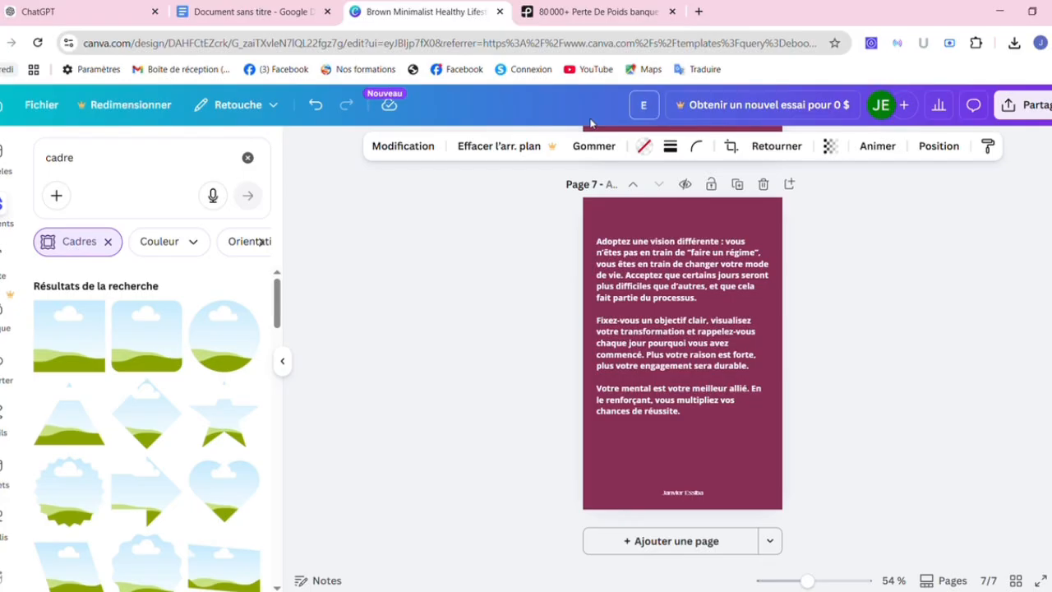
pyautogui.write('book')
pyautogui.press('Return')
pyautogui.scroll(1, 909, 291)
pyautogui.scroll(1, 682, 345)
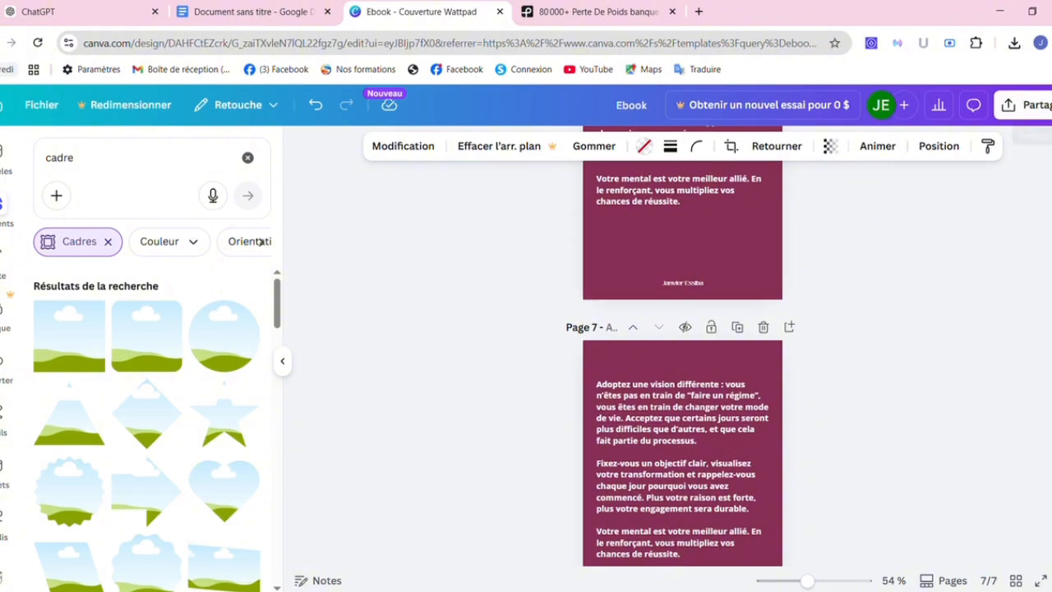
pyautogui.scroll(5, 683, 370)
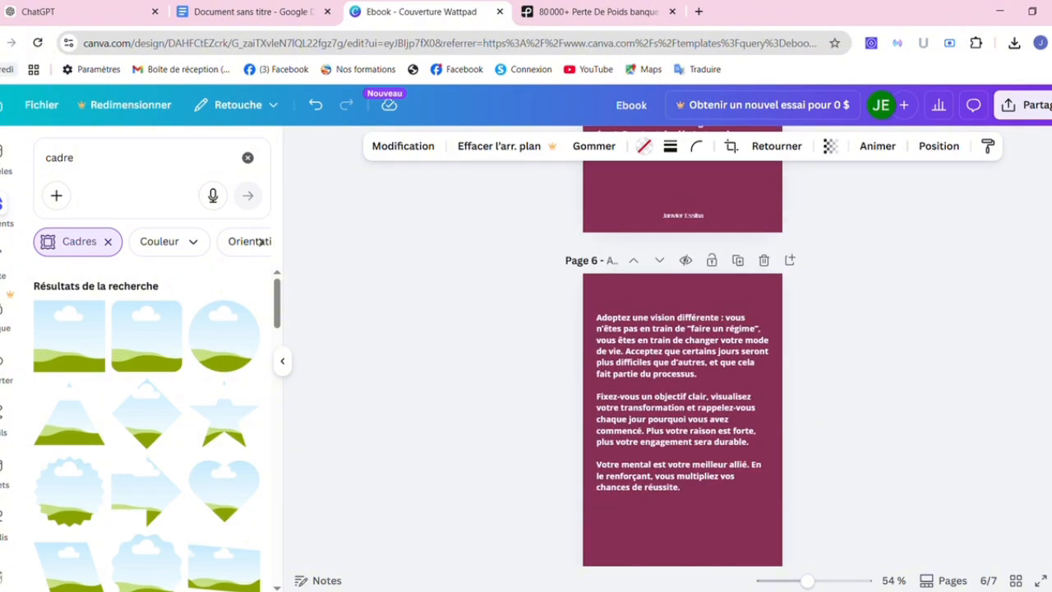
pyautogui.scroll(20, 682, 345)
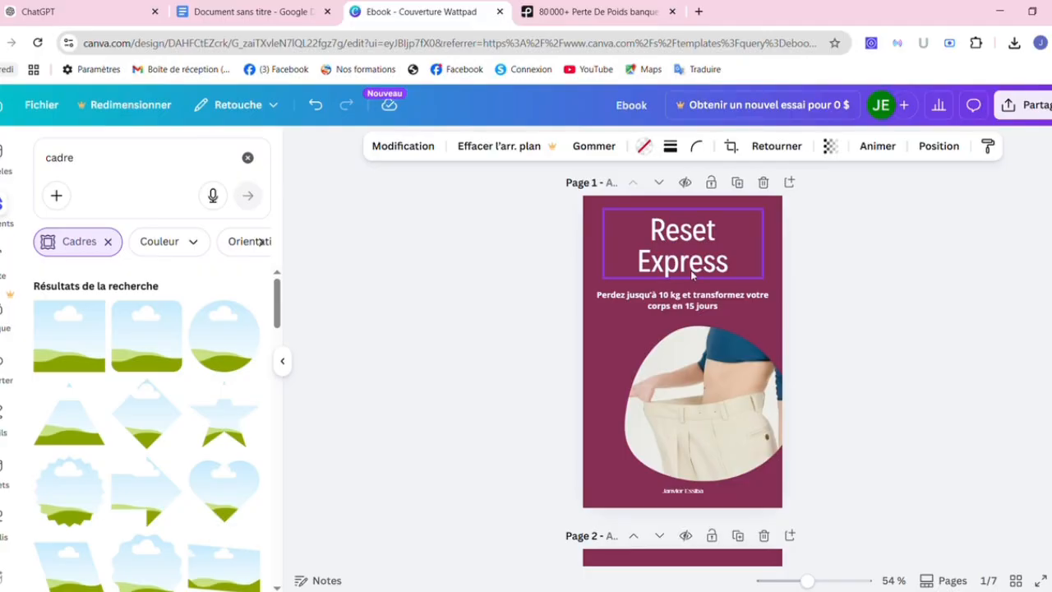
# Copy the cover's 'Reset Express' title and paste it as the design name.
pyautogui.click(682, 261)
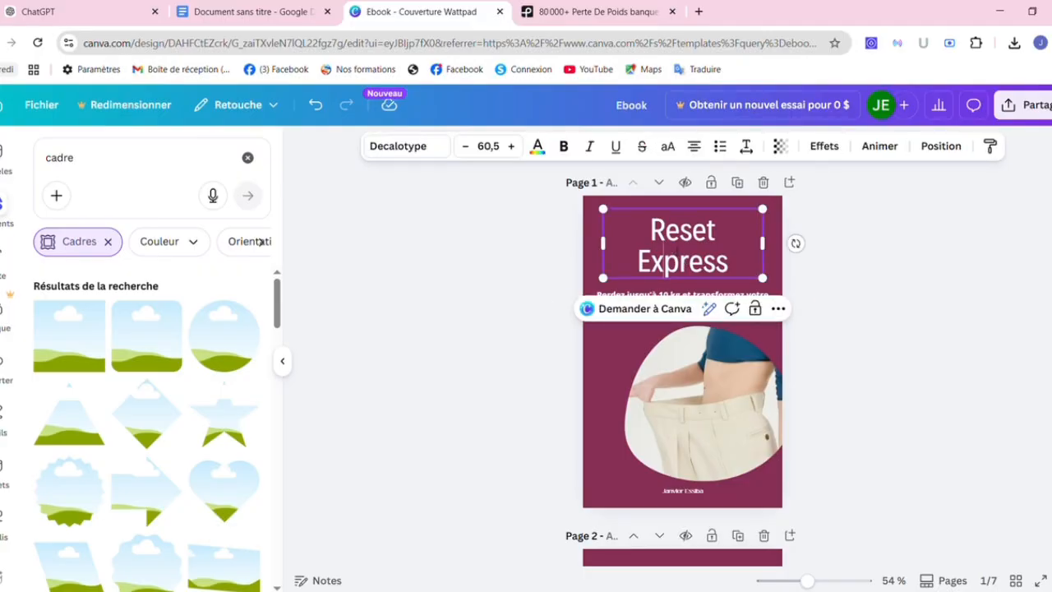
pyautogui.click(676, 249)
pyautogui.hotkey('ctrl', 'a')
pyautogui.hotkey('ctrl', 'c')
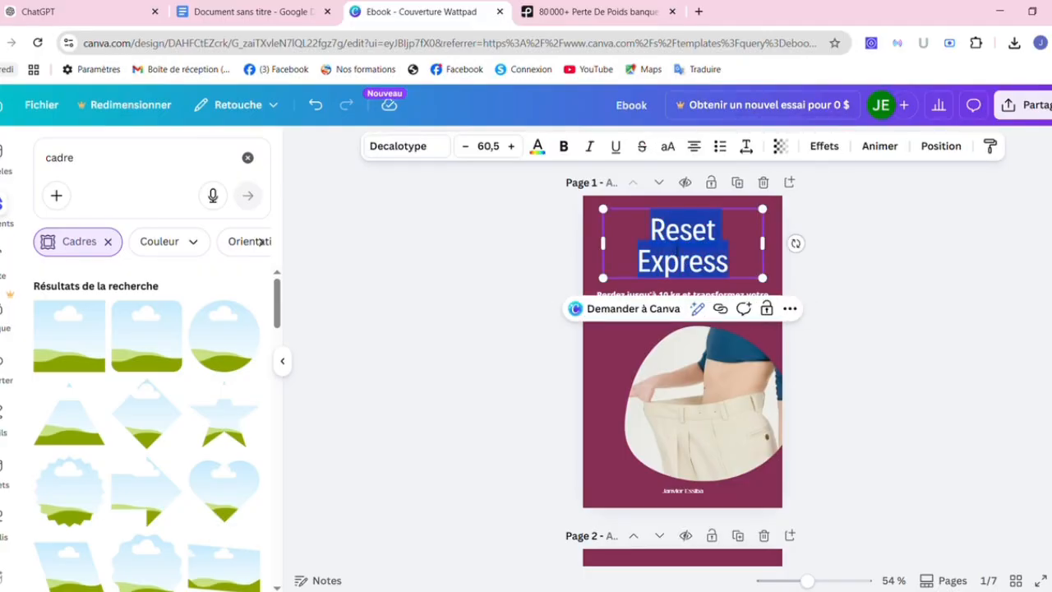
pyautogui.click(711, 166)
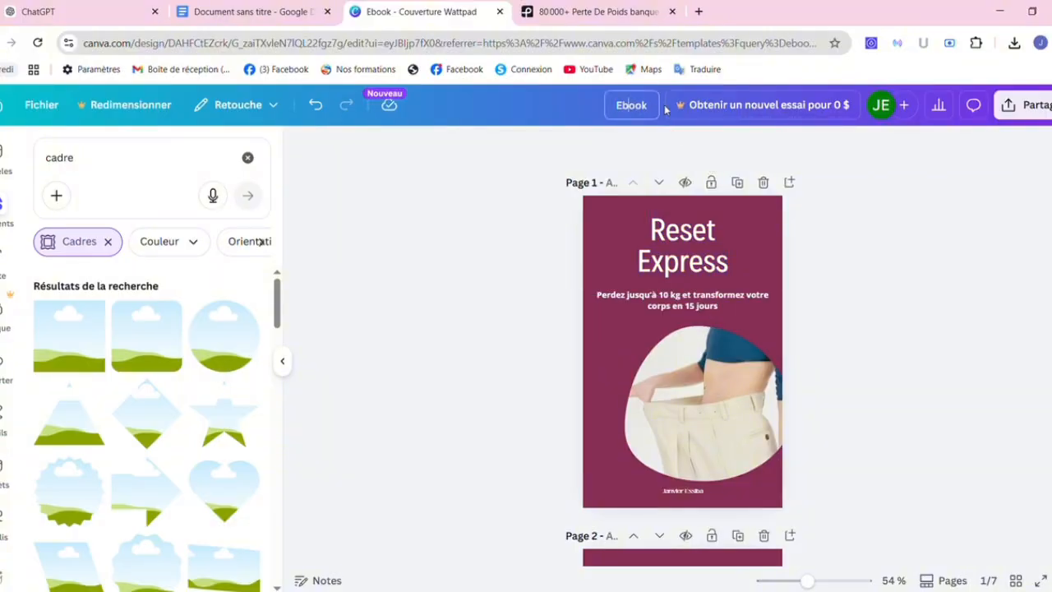
pyautogui.click(631, 104)
pyautogui.hotkey('ctrl', 'v')
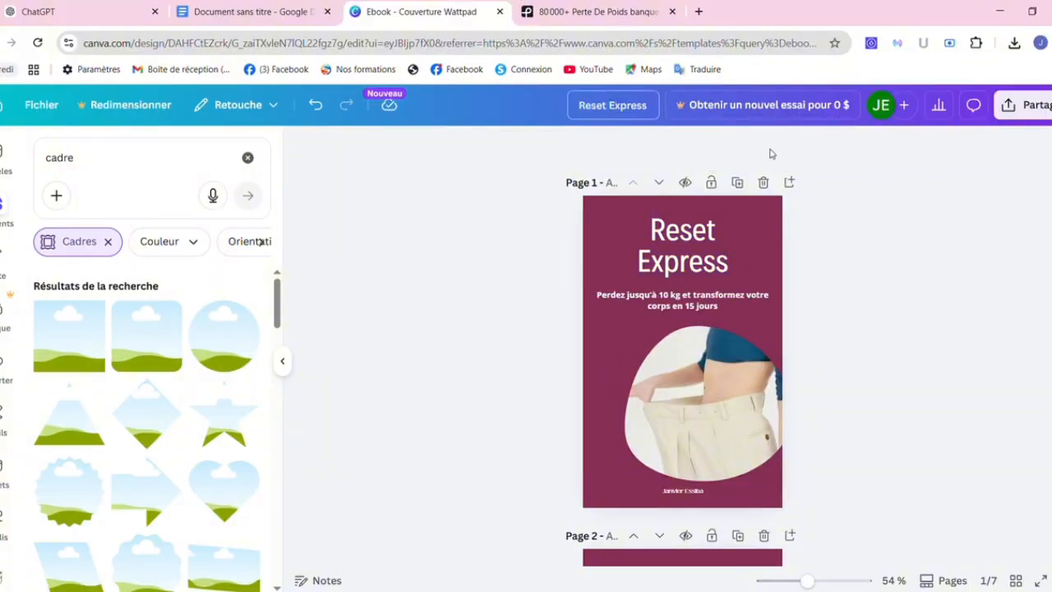
pyautogui.press('Return')
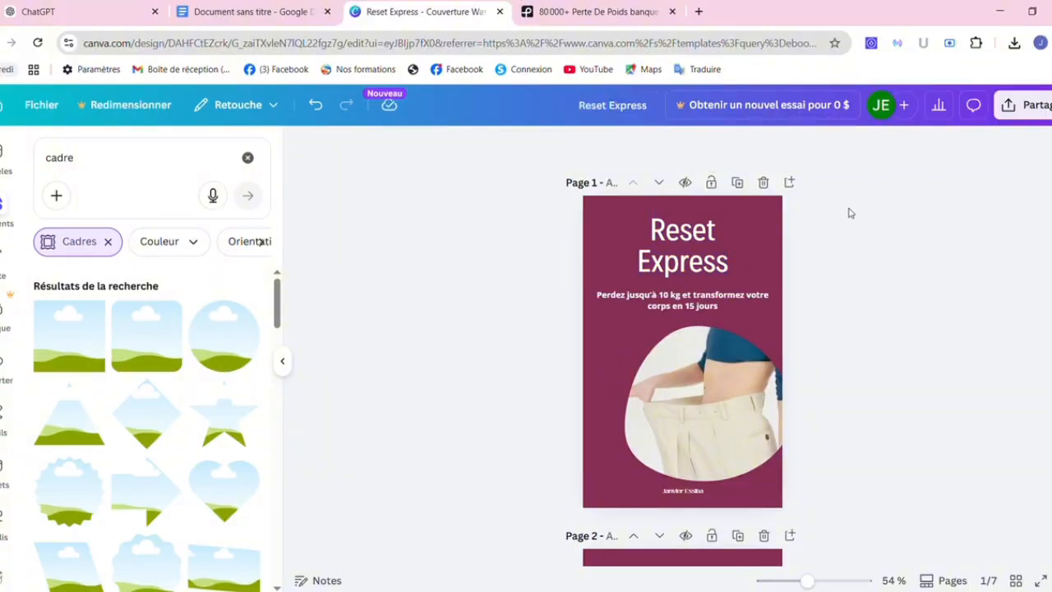
# Download all seven pages as PNG from Partager > Télécharger.
pyautogui.click(1030, 106)
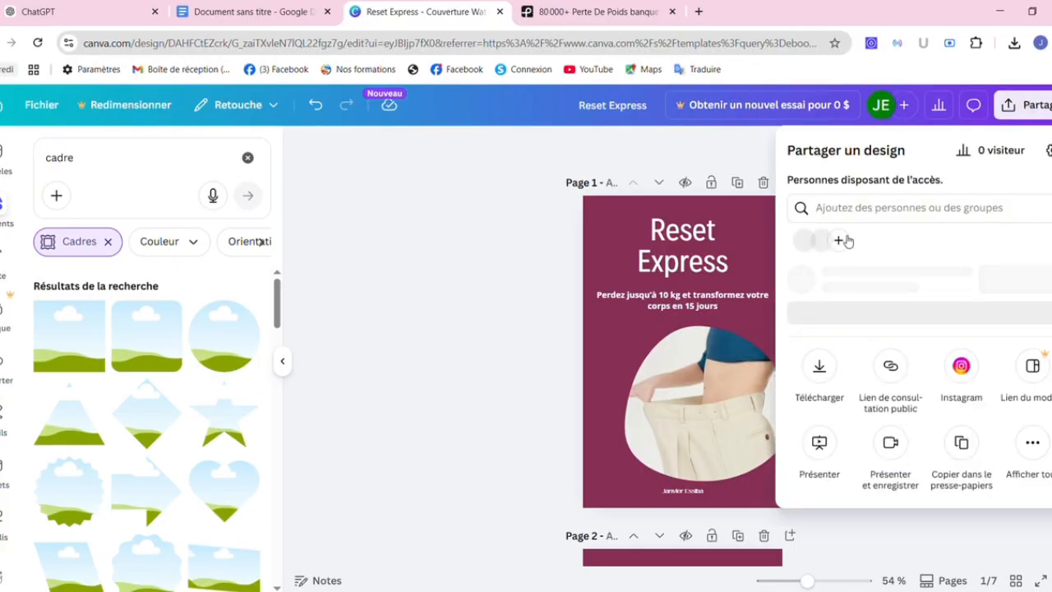
pyautogui.click(821, 403)
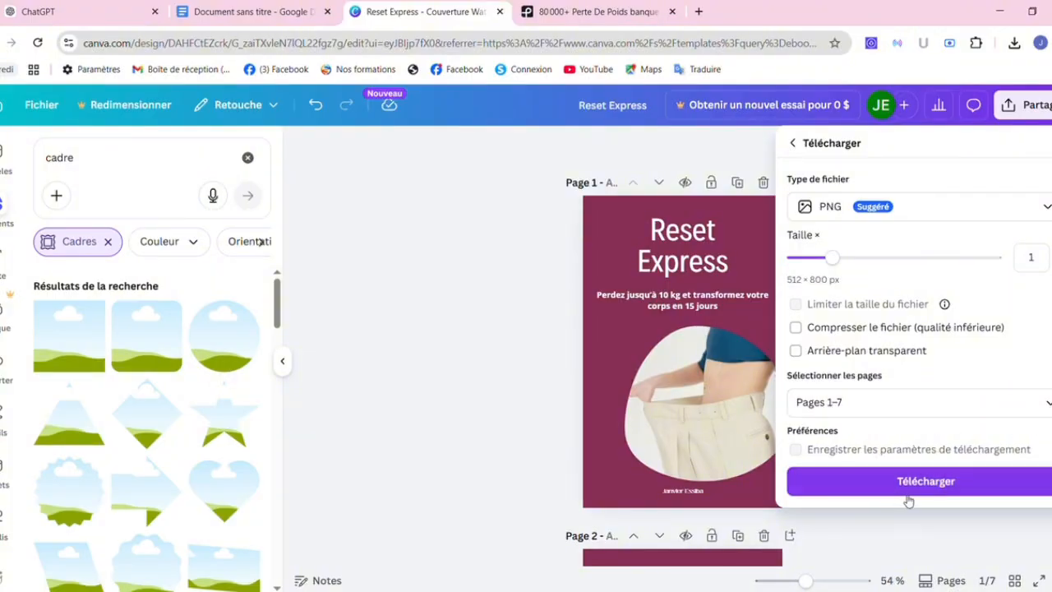
pyautogui.click(904, 485)
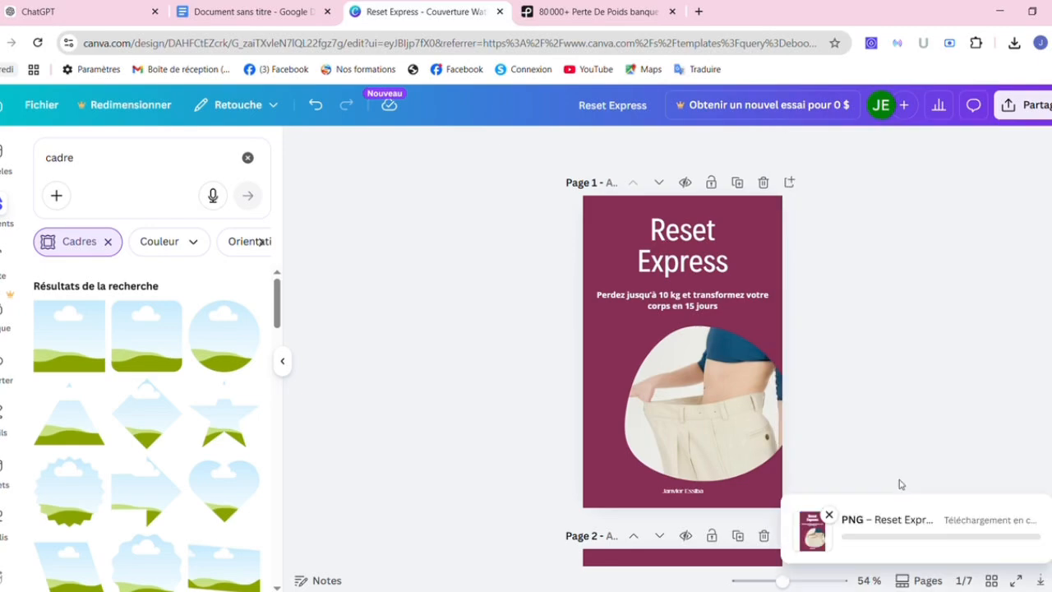
pyautogui.click(830, 516)
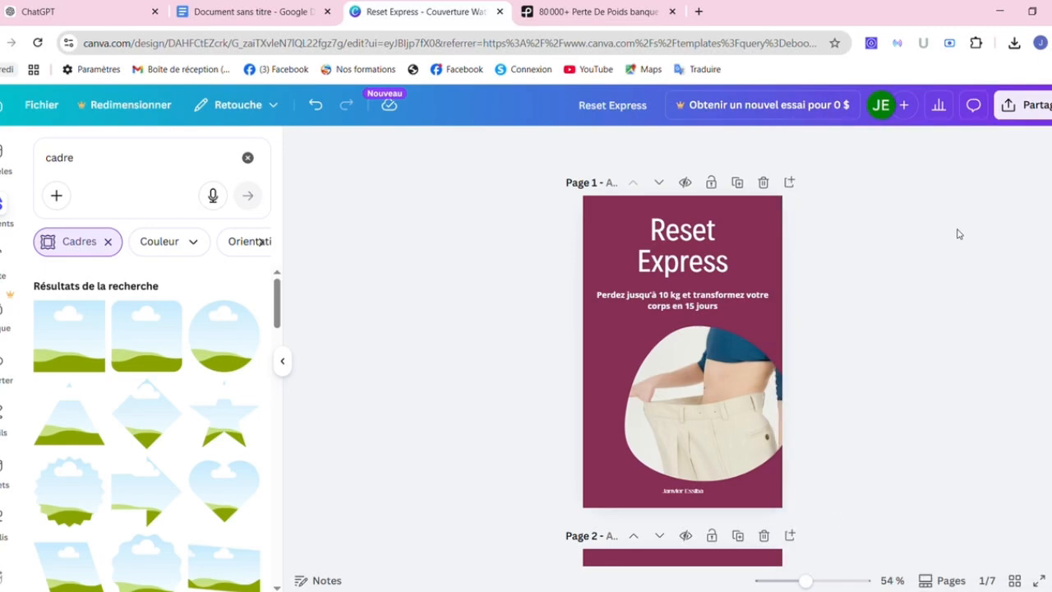
# Download the ebook as a standard PDF covering pages 1–7.
pyautogui.click(1035, 106)
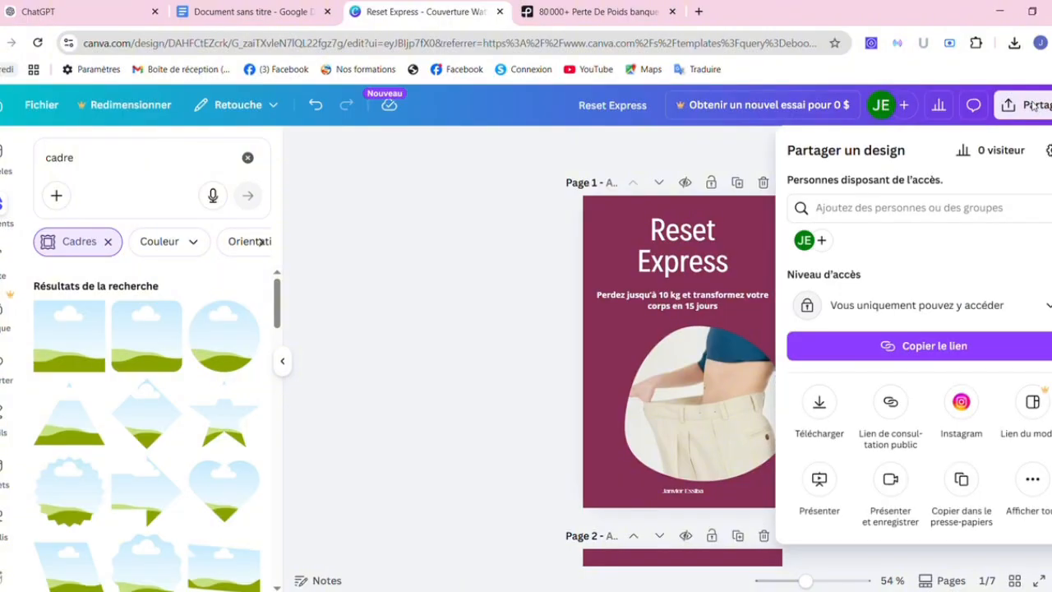
pyautogui.click(818, 404)
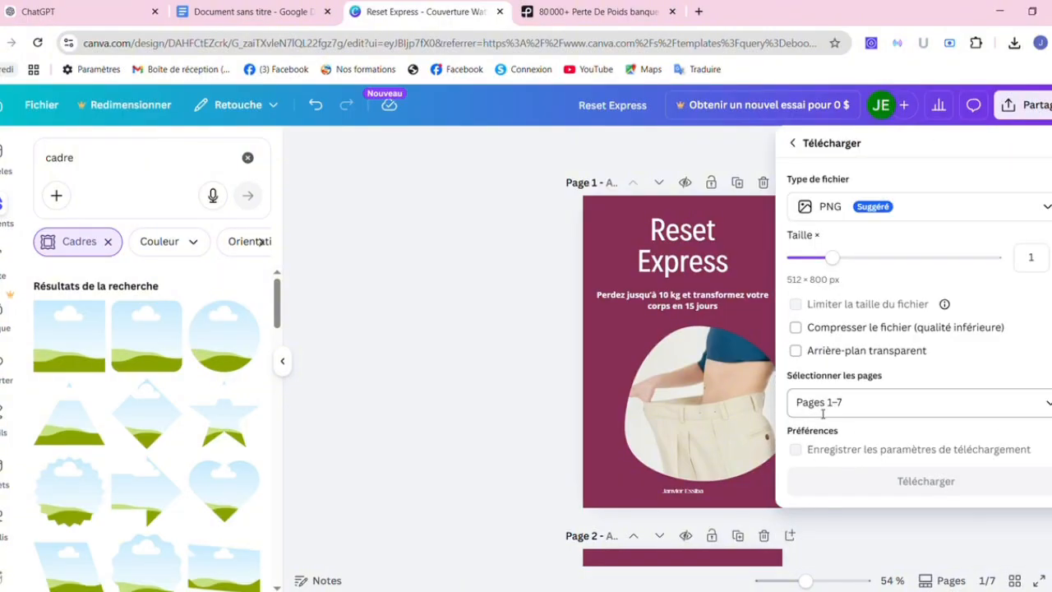
pyautogui.click(967, 217)
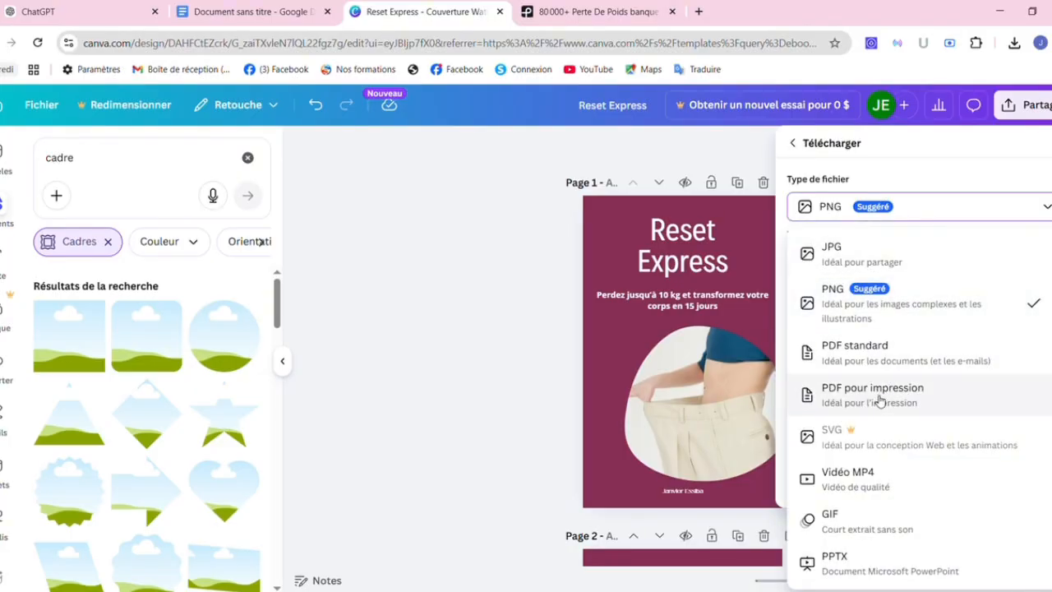
pyautogui.click(863, 357)
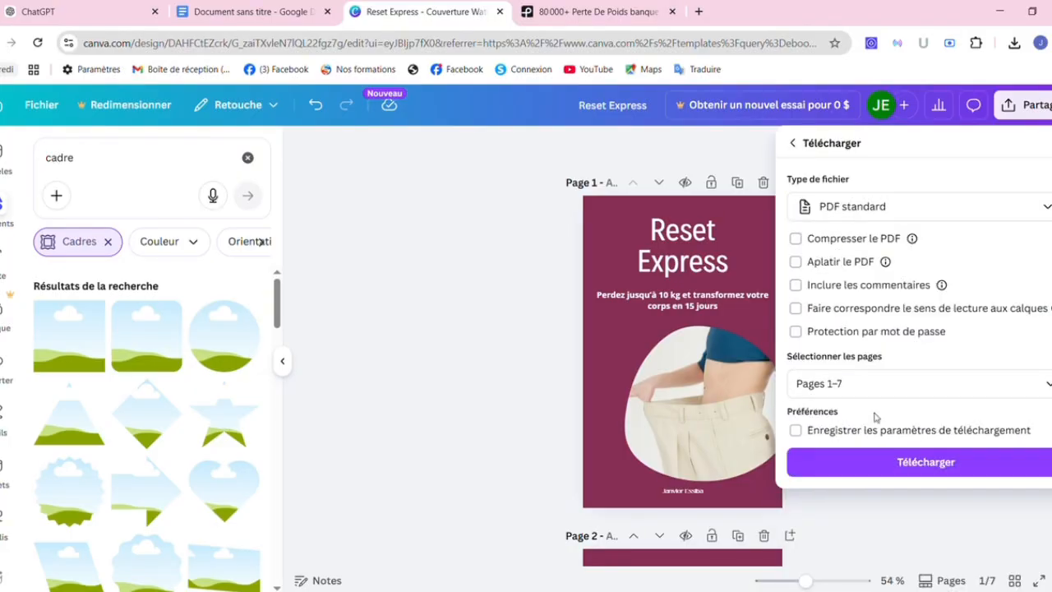
pyautogui.click(921, 462)
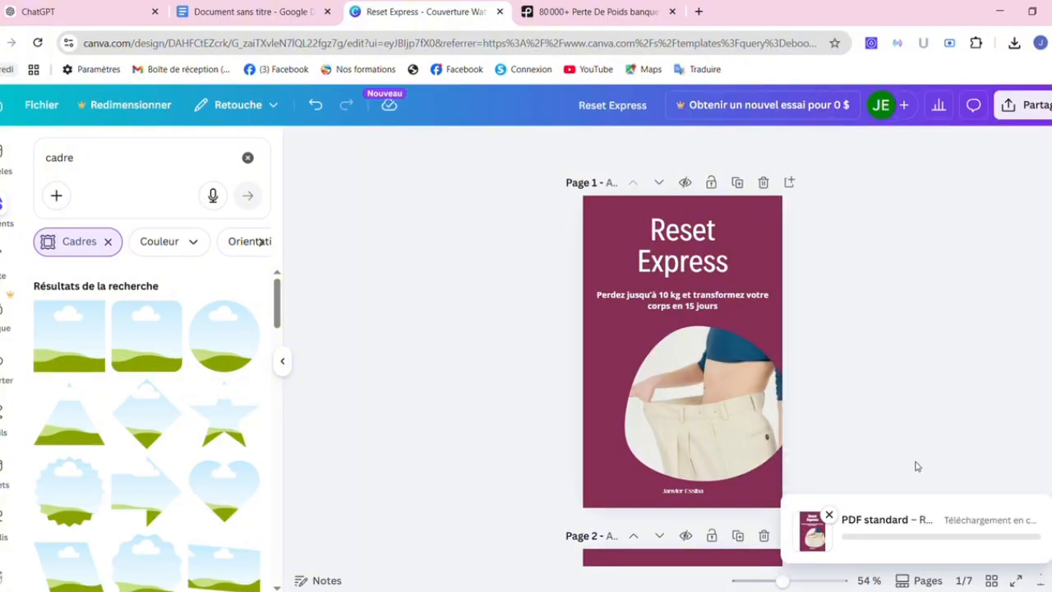